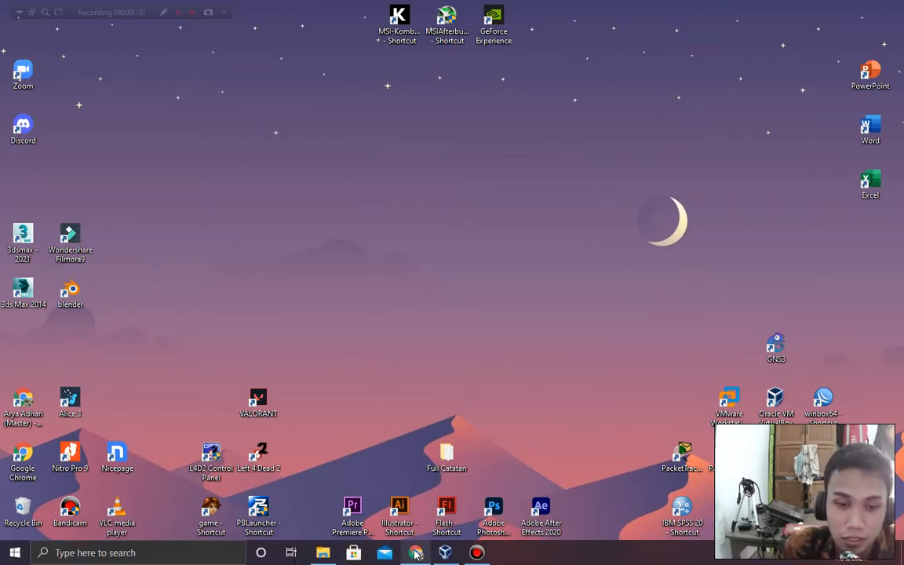
Search Google for 'ubuntu' in a new Chrome tab and scroll through the results.
click(416, 557)
click(318, 11)
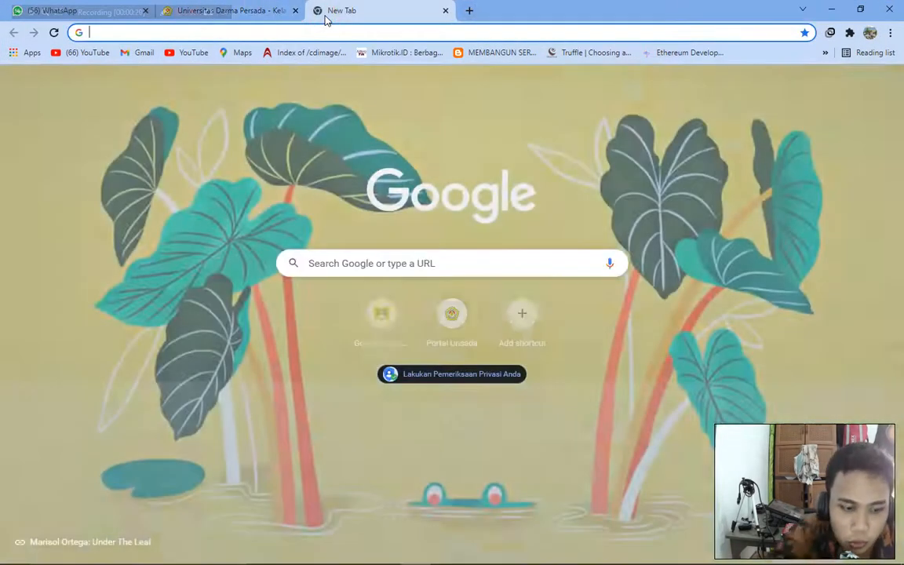
text(ubuntu minimum disk spa)
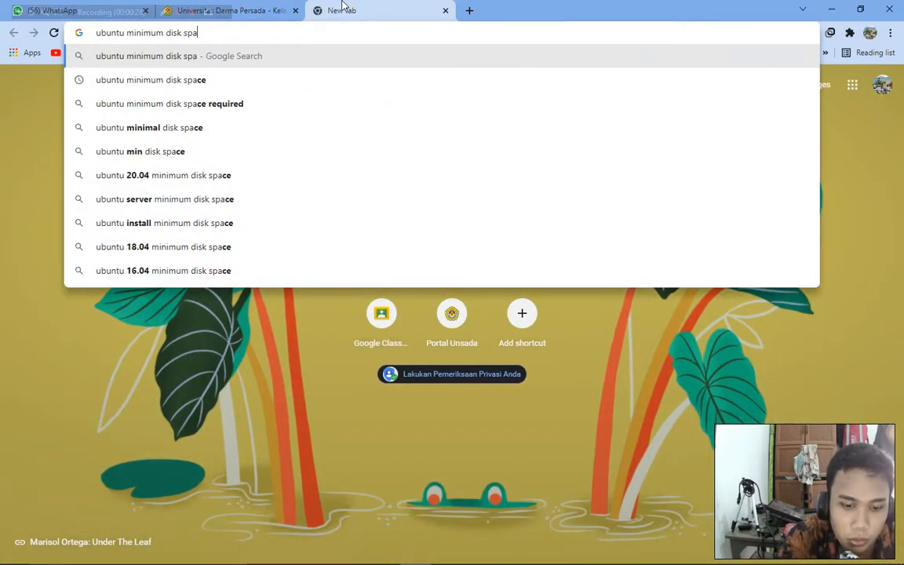
key(BackSpace)
key(BackSpace)
key(BackSpace)
key(BackSpace)
key(BackSpace)
key(BackSpace)
key(BackSpace)
key(BackSpace)
key(BackSpace)
key(BackSpace)
key(BackSpace)
key(BackSpace)
key(BackSpace)
key(BackSpace)
key(BackSpace)
key(BackSpace)
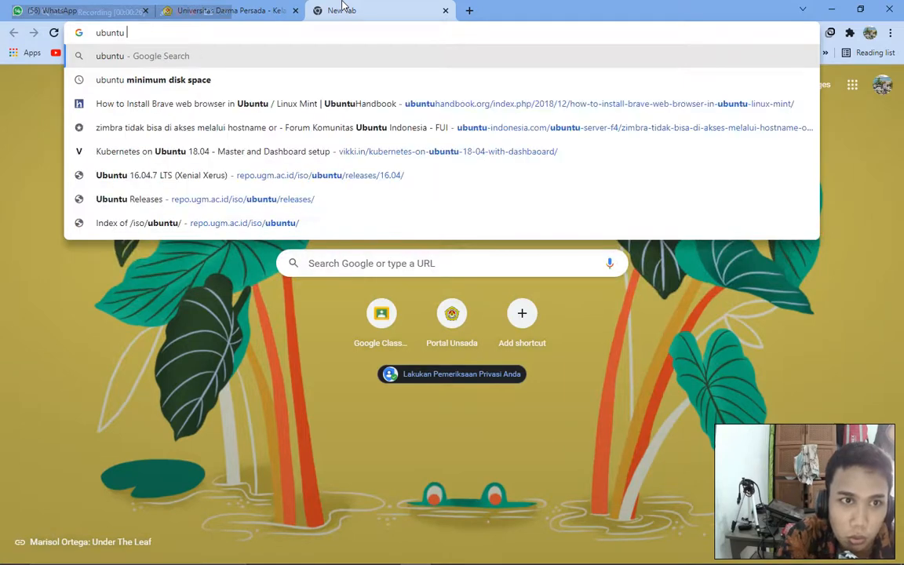
key(Return)
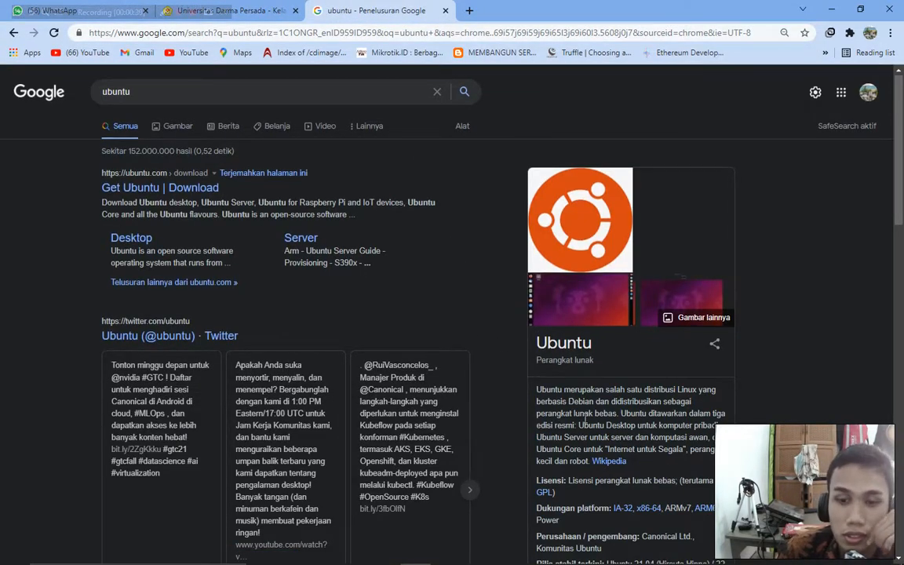
scroll(549, 377, down, 2)
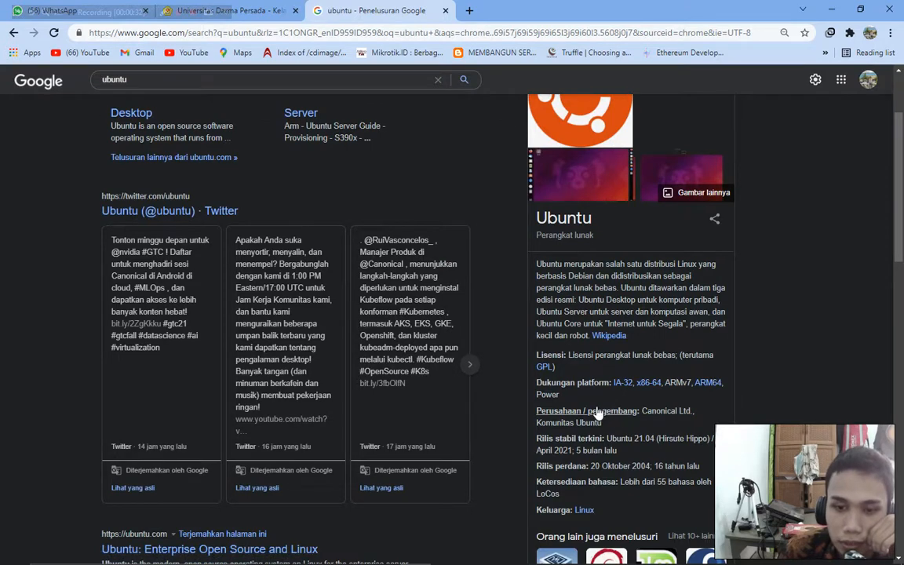
scroll(565, 377, down, 2)
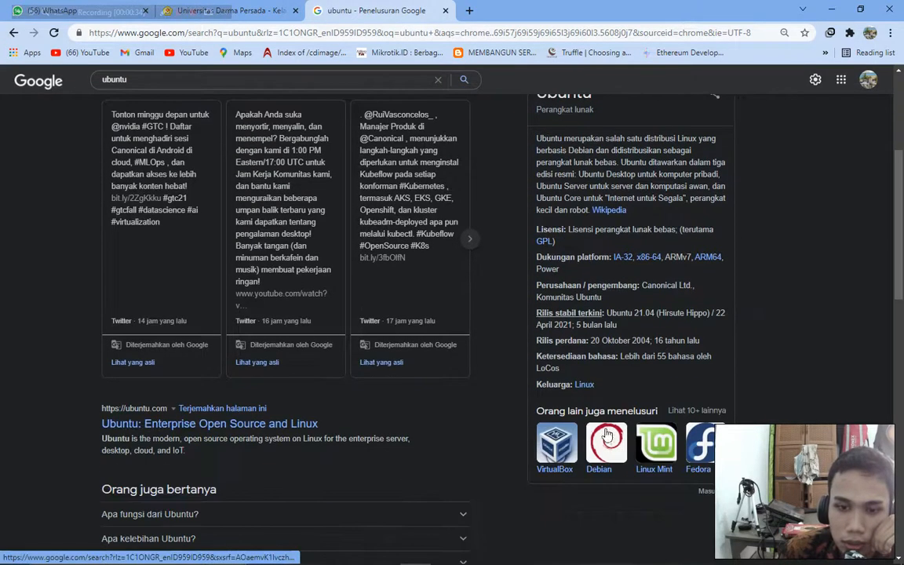
scroll(667, 351, up, 3)
scroll(667, 353, up, 1)
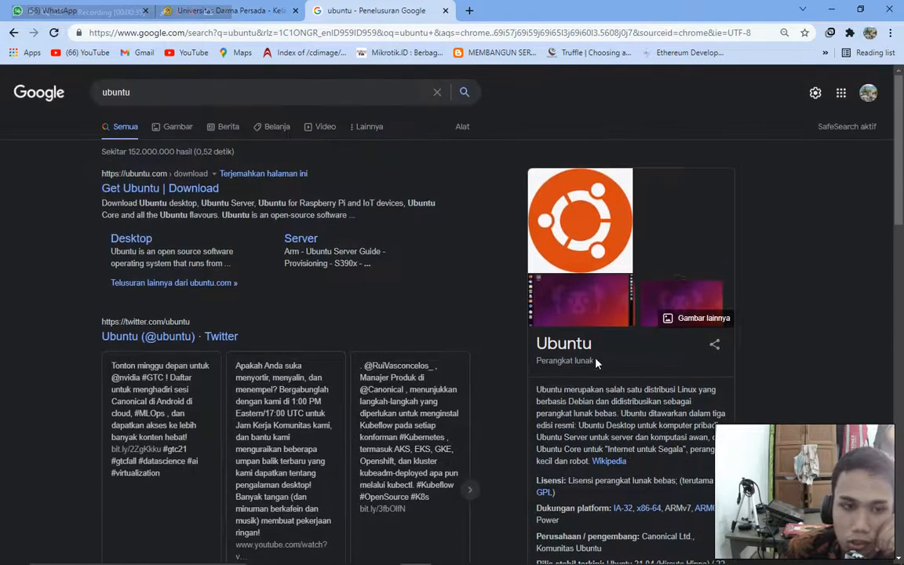
click(831, 10)
Minimize the VirtualBox Manager window to clear the desktop.
click(446, 552)
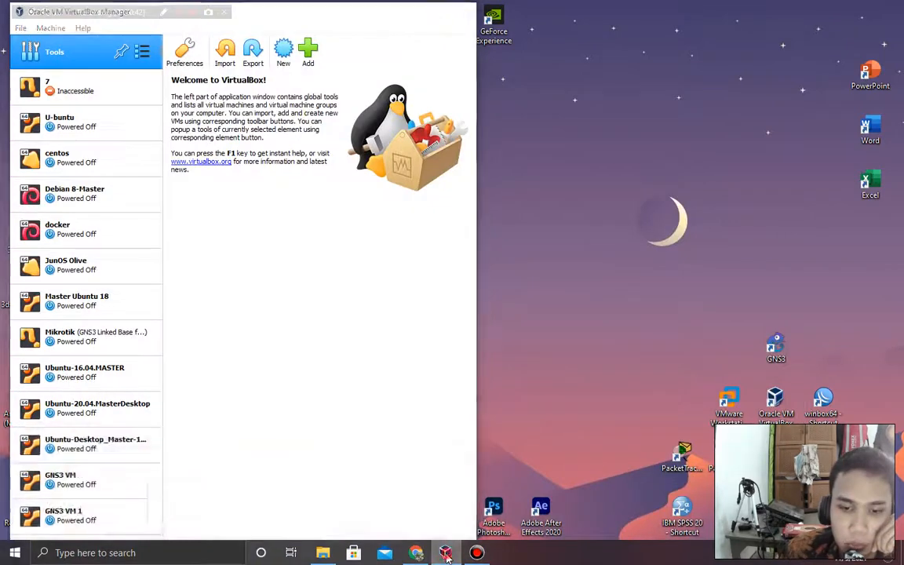
click(445, 553)
click(475, 284)
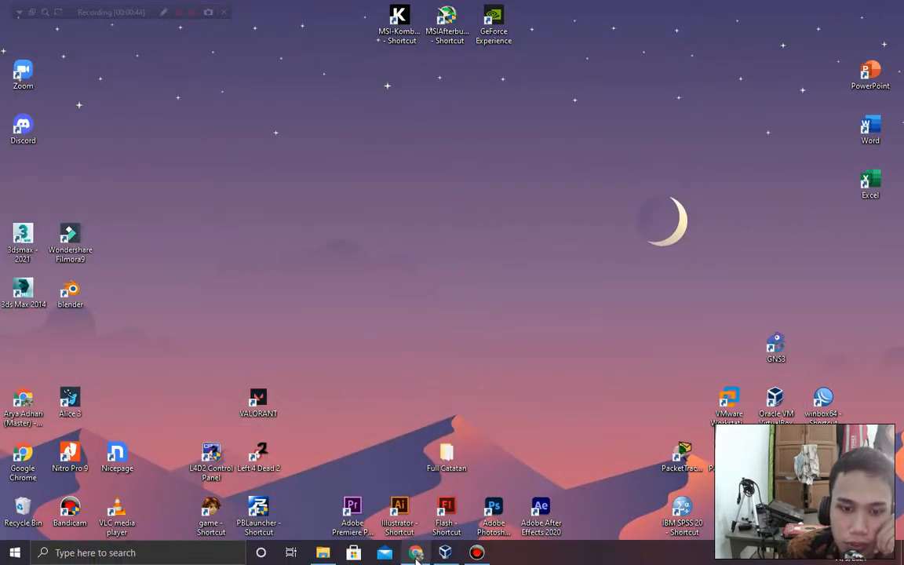
Locate the ubuntu-16.04.6-desktop-amd64 image in D:\Kumpulan OS, then minimize File Explorer.
click(323, 554)
click(168, 329)
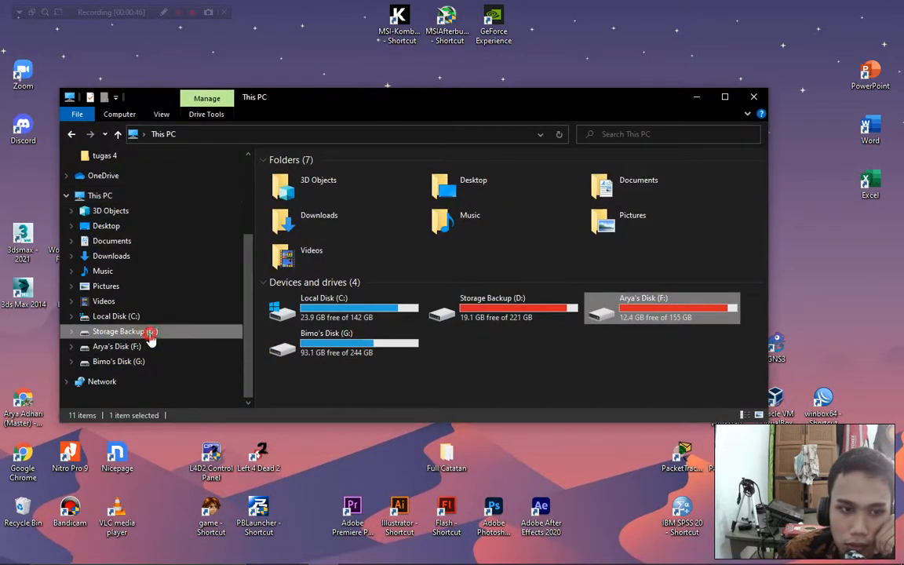
scroll(338, 306, down, 4)
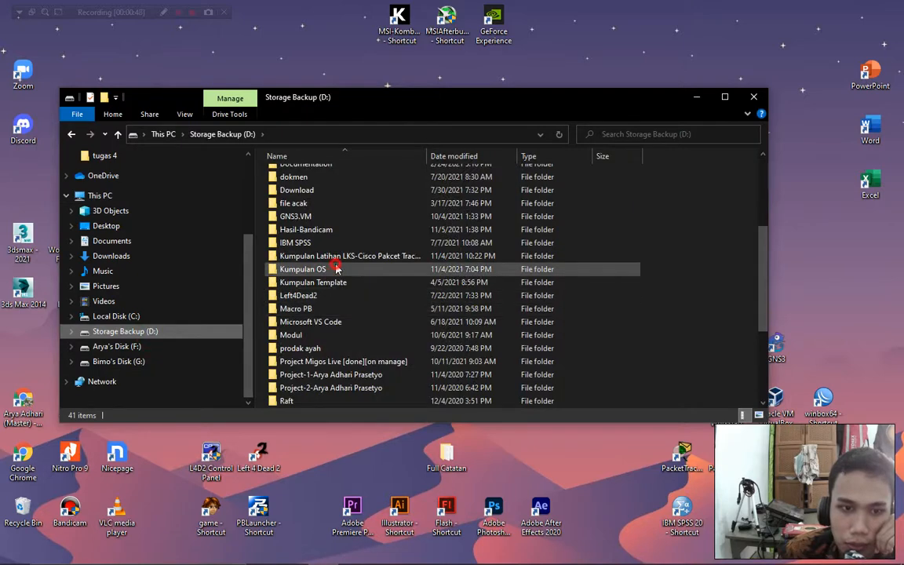
double_click(303, 269)
scroll(318, 275, down, 6)
scroll(338, 295, up, 2)
scroll(357, 308, down, 4)
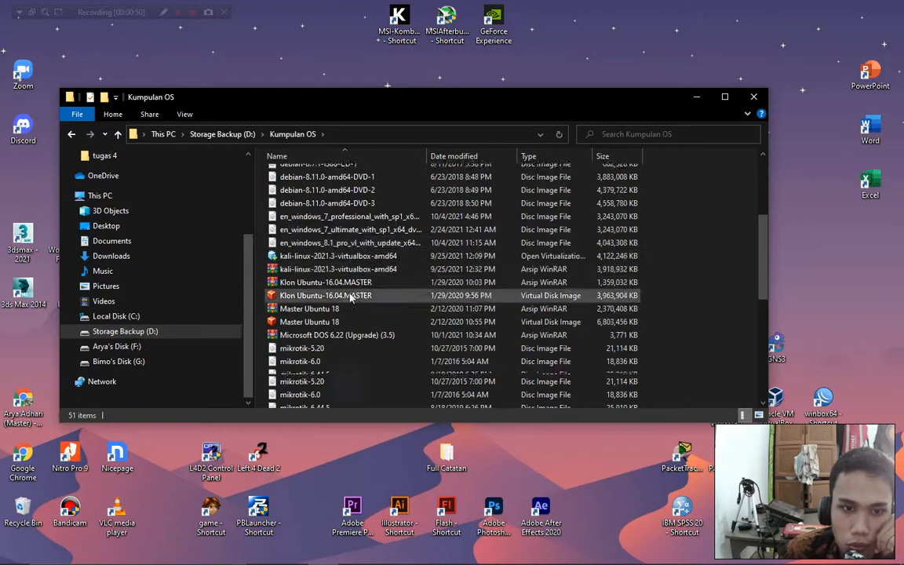
click(357, 333)
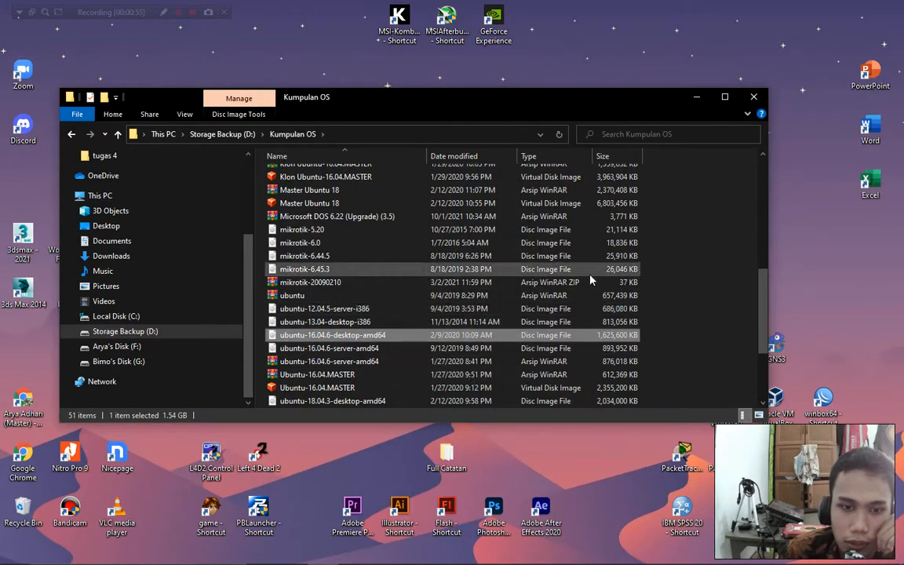
click(697, 96)
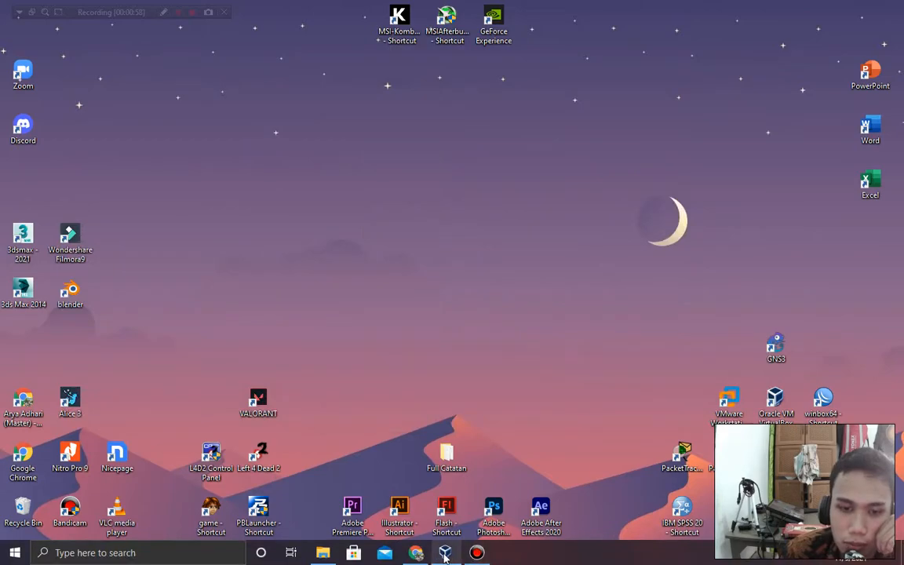
click(416, 553)
Search 'index ubuntu iso' in a new tab and open the Repo UGM result.
click(469, 11)
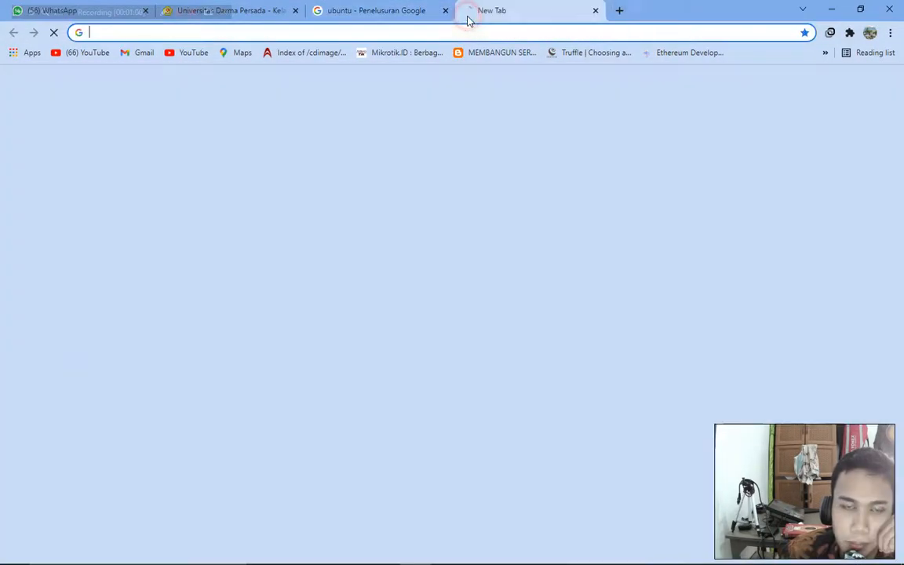
text(index)
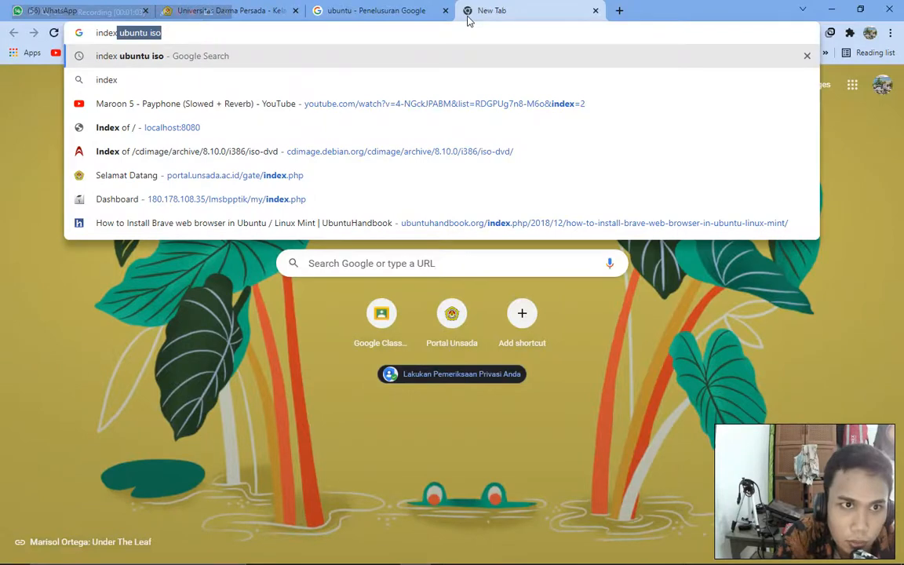
key(Return)
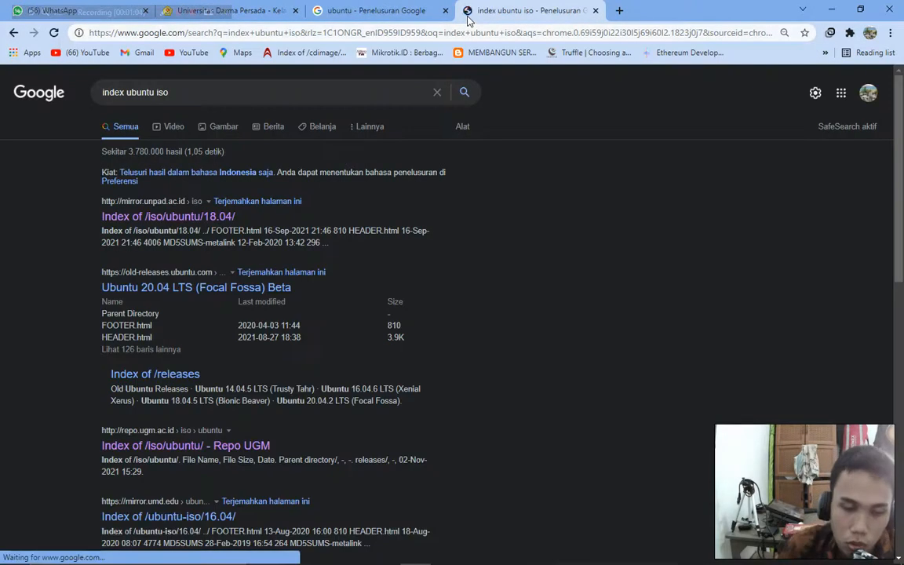
scroll(187, 424, down, 2)
click(182, 318)
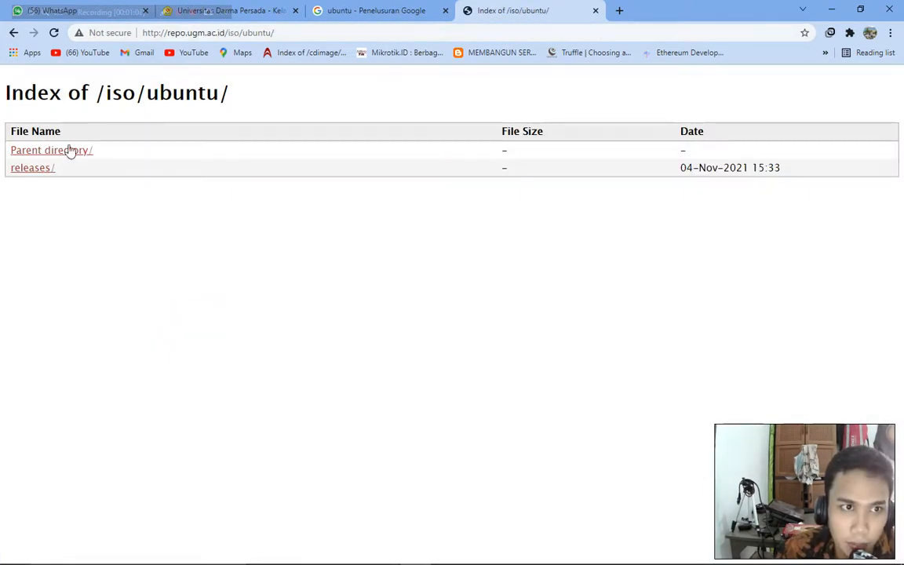
Open the mirror's releases/ folder and browse its listing.
click(39, 170)
scroll(252, 307, down, 4)
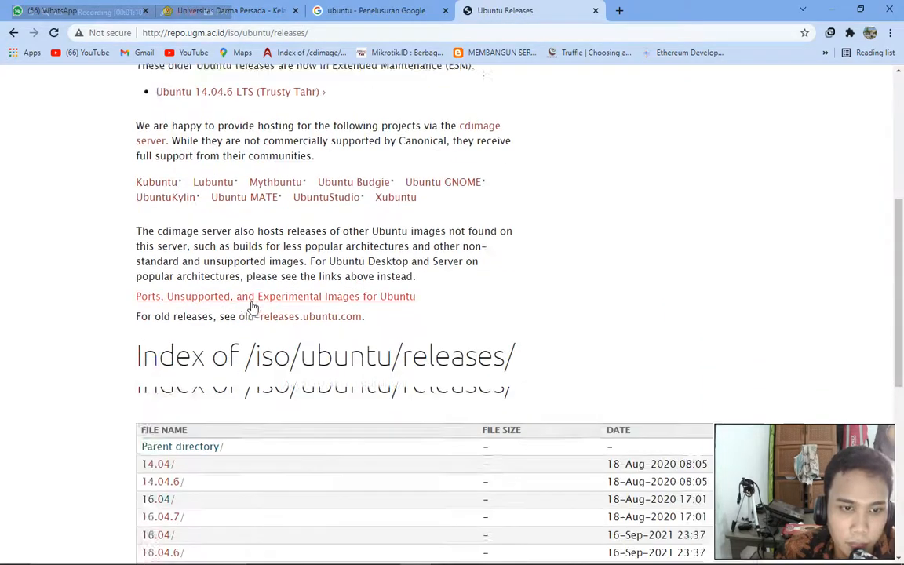
scroll(252, 307, down, 3)
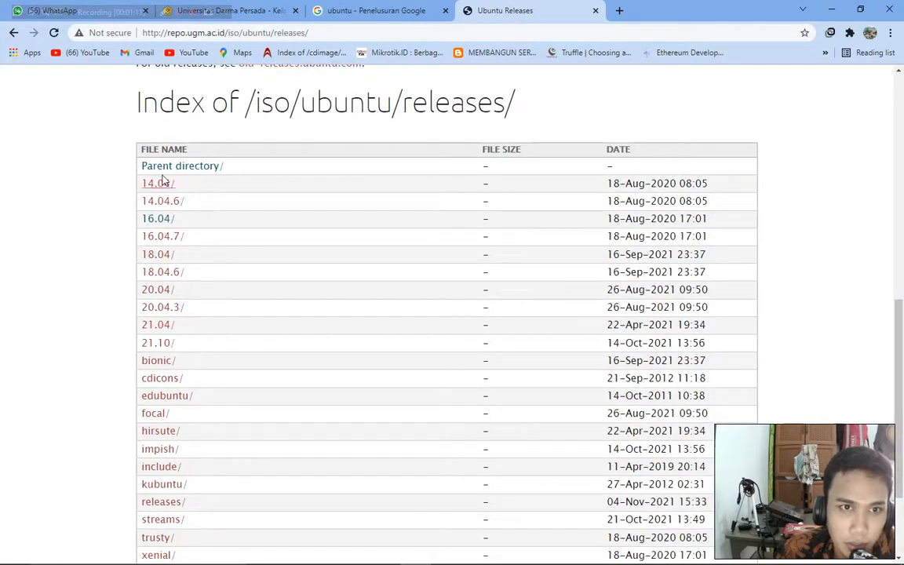
scroll(164, 182, down, 2)
scroll(169, 145, up, 1)
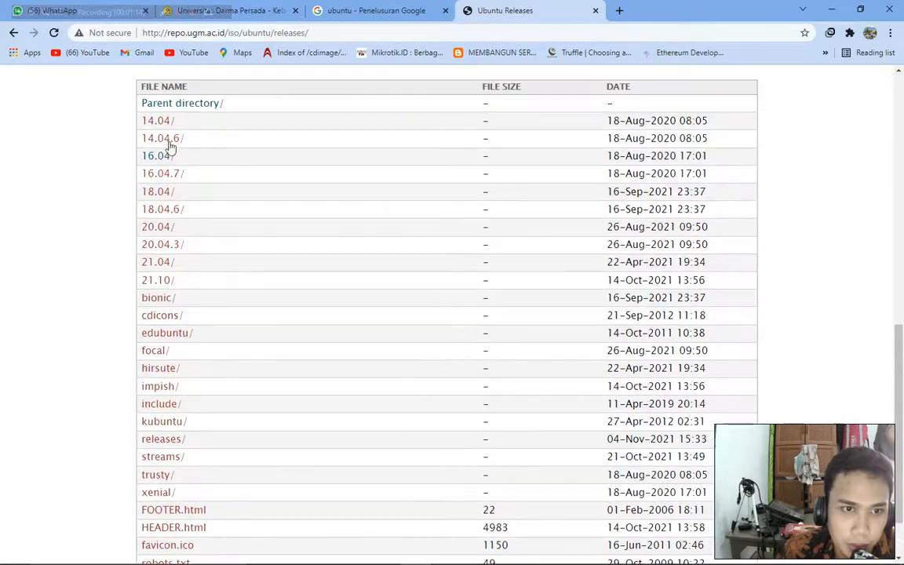
Open the 16.04/ release page, review the ISO file list, and minimize Chrome.
click(157, 155)
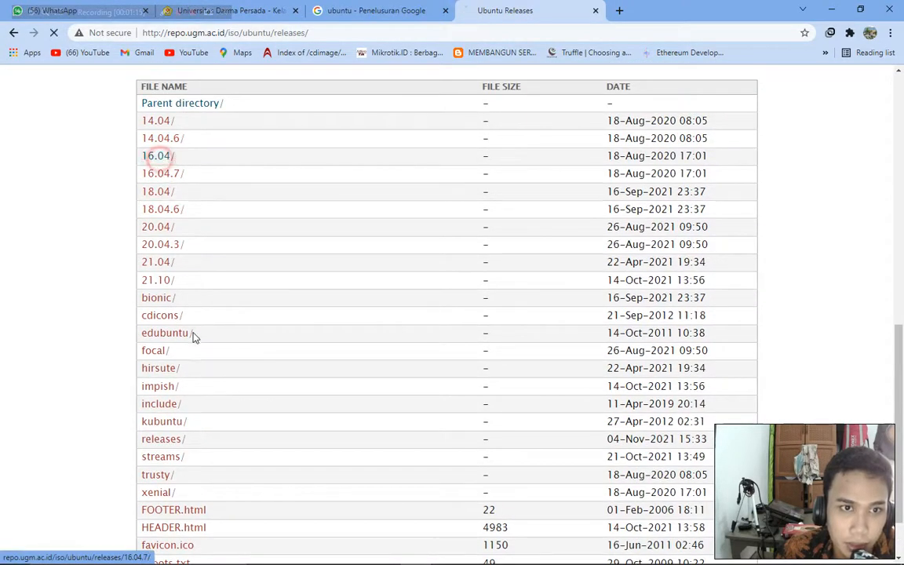
scroll(204, 381, down, 3)
scroll(209, 376, down, 6)
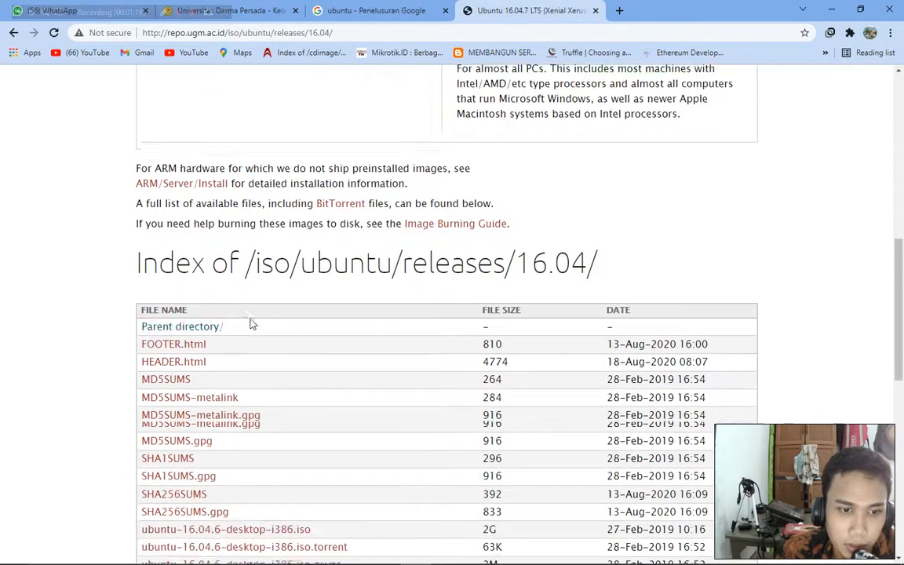
scroll(243, 345, down, 1)
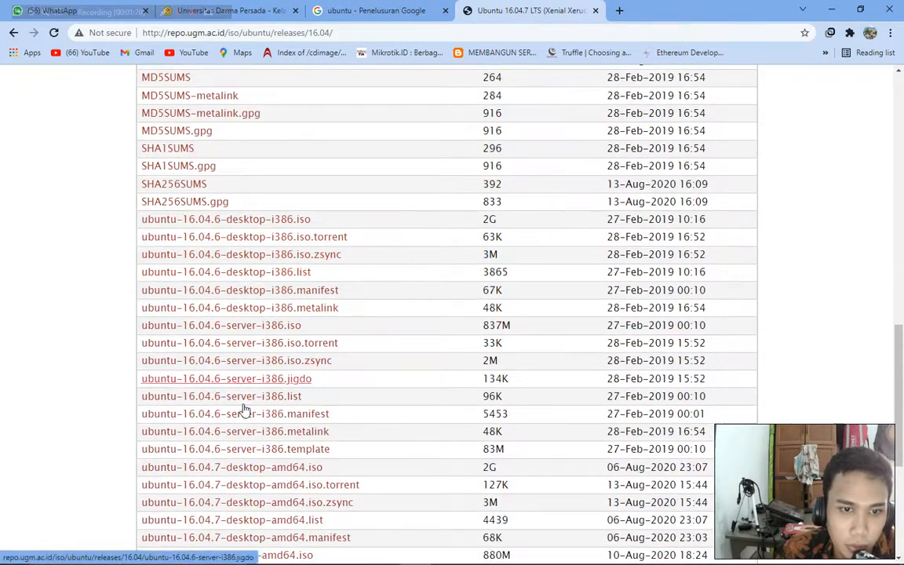
scroll(256, 395, down, 3)
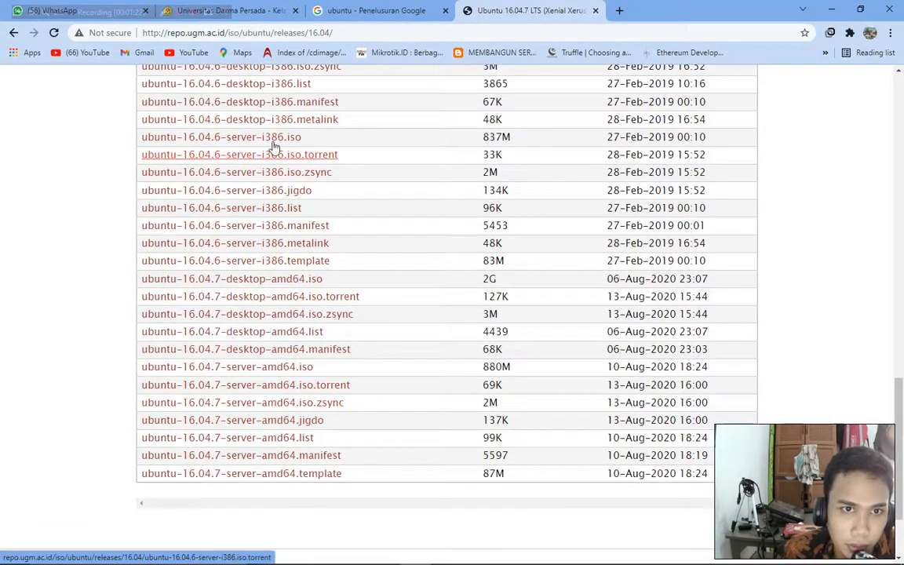
scroll(284, 212, up, 2)
scroll(293, 279, down, 1)
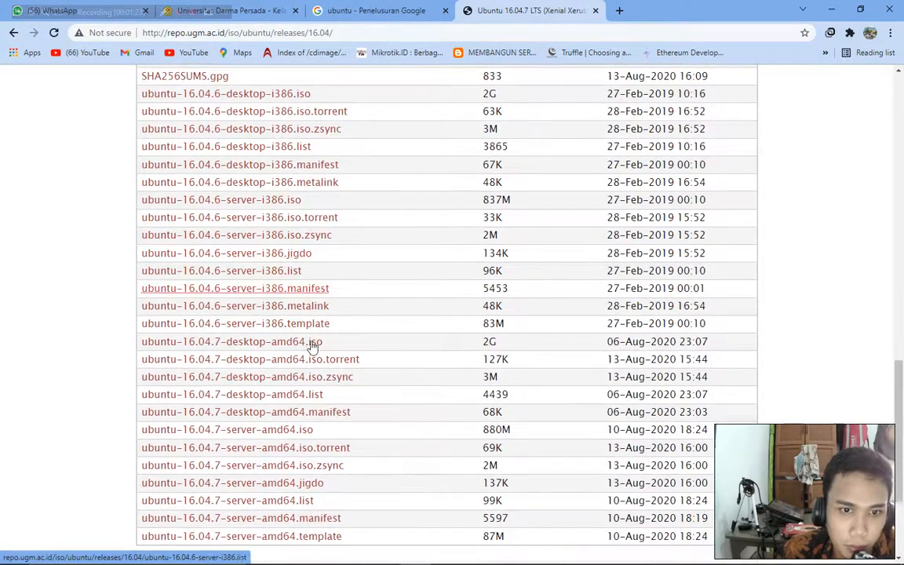
scroll(361, 413, down, 3)
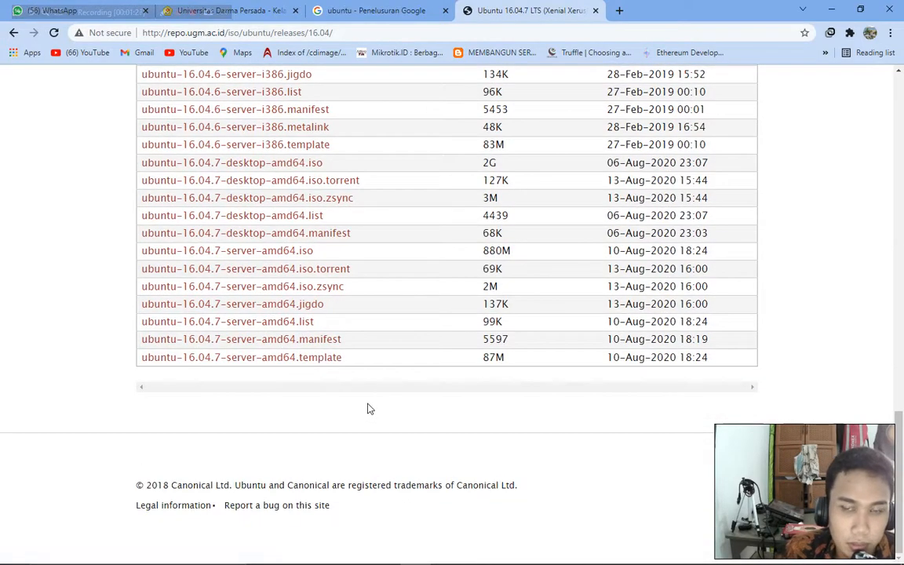
scroll(403, 369, up, 15)
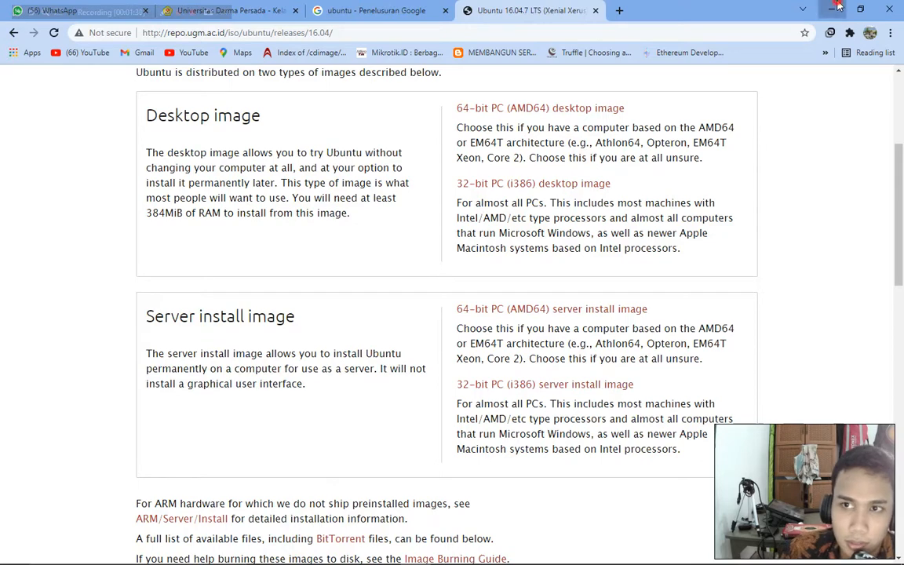
click(837, 7)
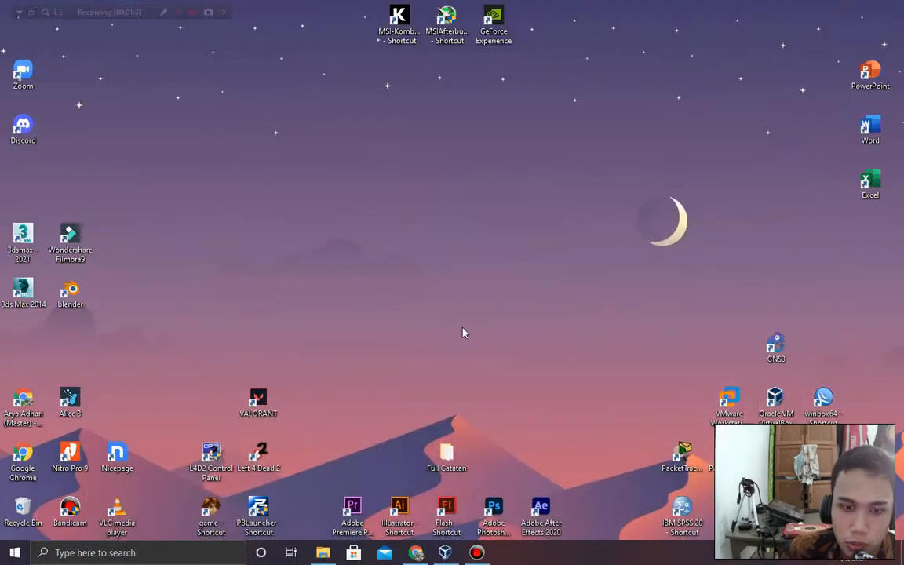
Start a new VM named U-16 with type Linux and version Ubuntu (64-bit).
click(443, 553)
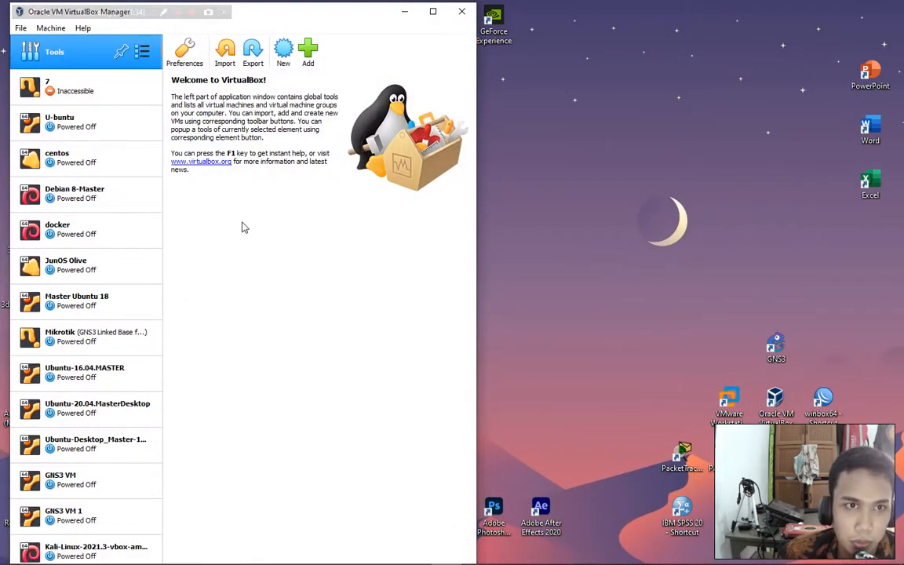
click(285, 57)
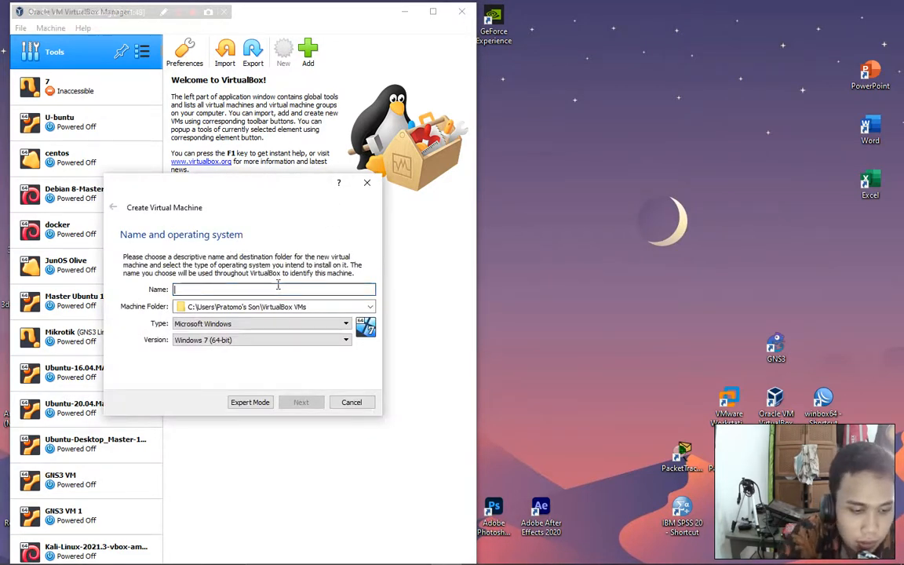
text(U-16)
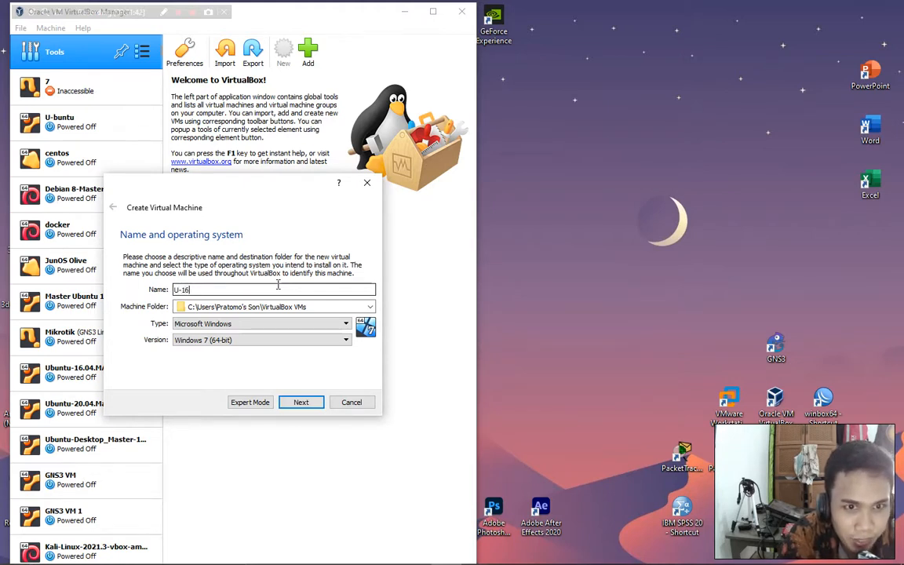
click(198, 324)
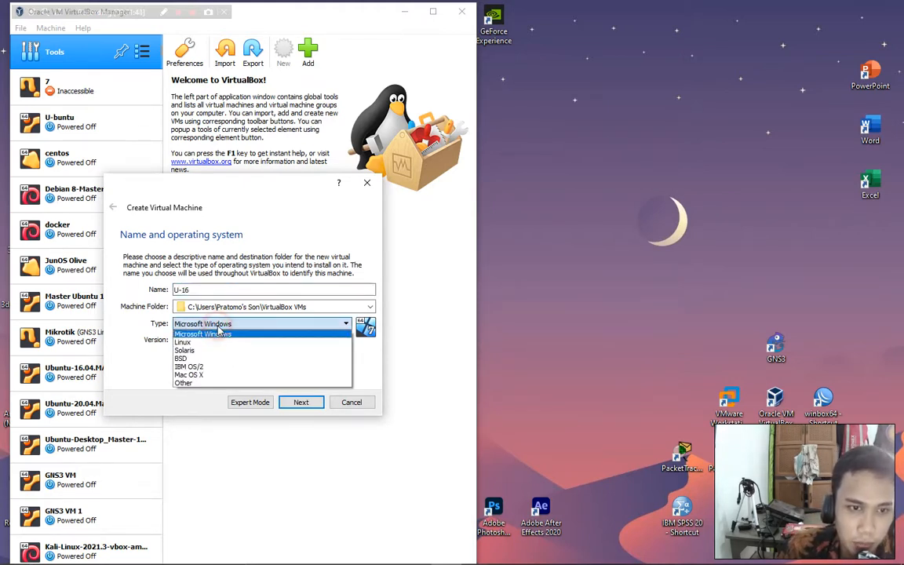
click(196, 333)
click(221, 342)
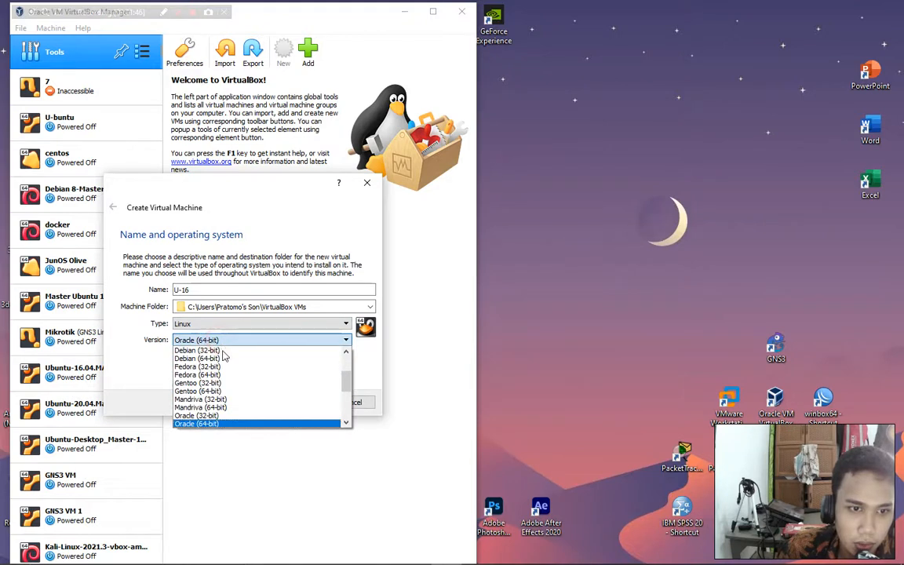
scroll(222, 404, down, 3)
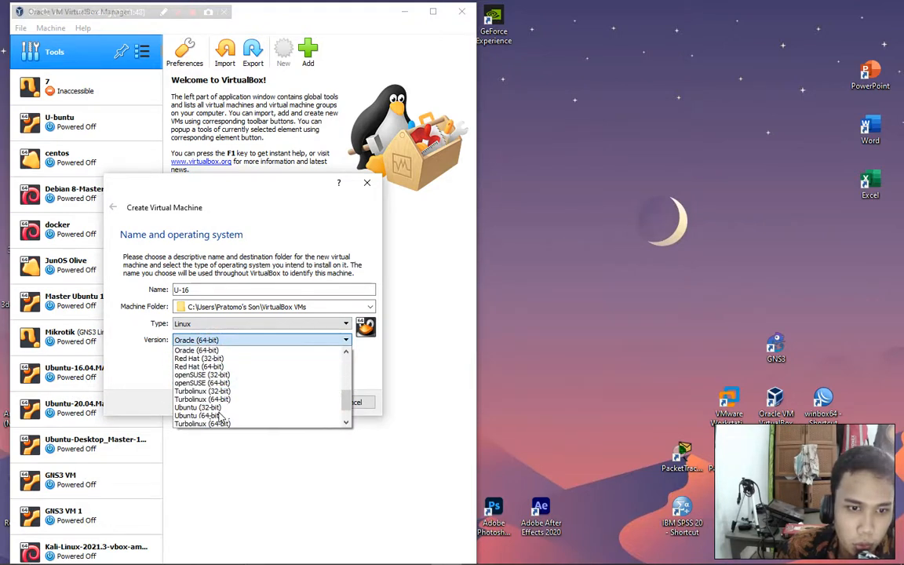
click(218, 415)
Give U-16 4995 MB of memory and choose to create a new virtual hard disk.
click(300, 402)
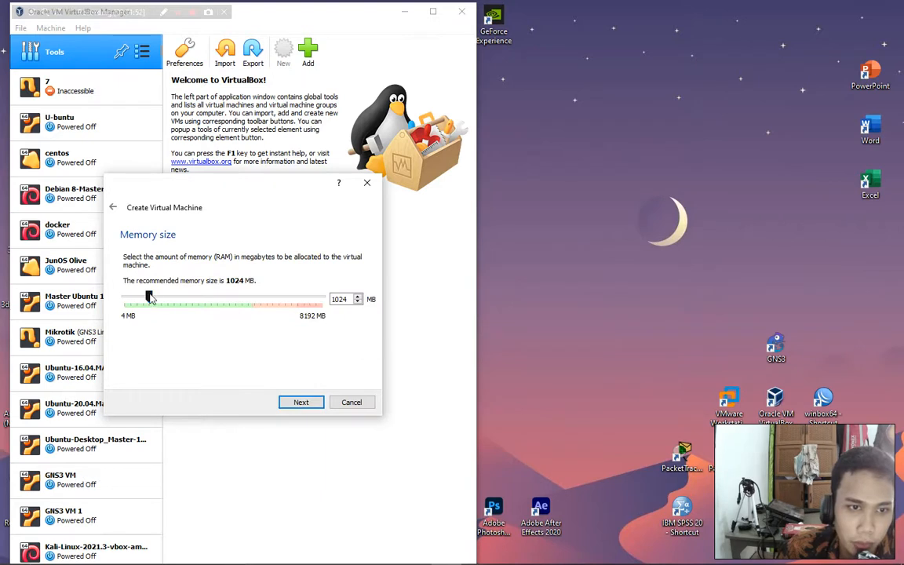
drag(149, 297, 247, 306)
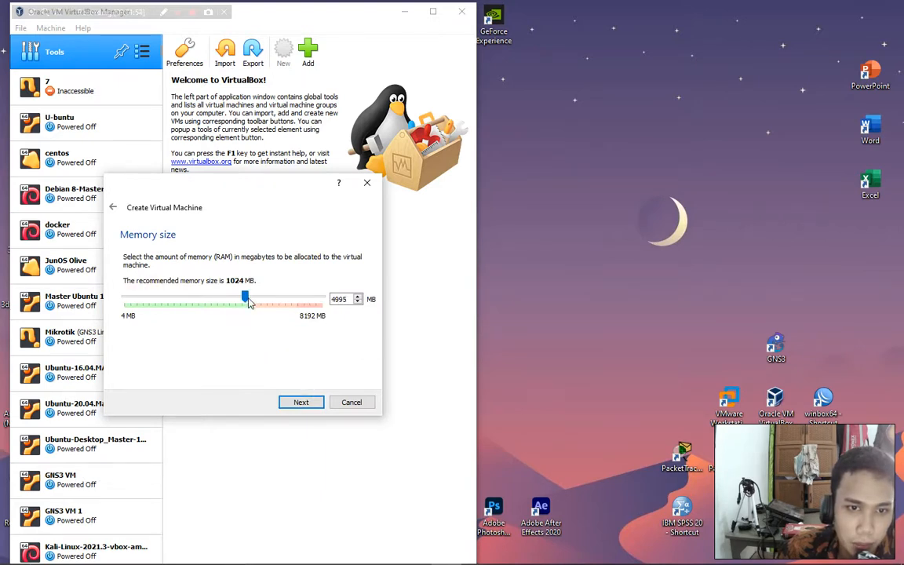
click(301, 402)
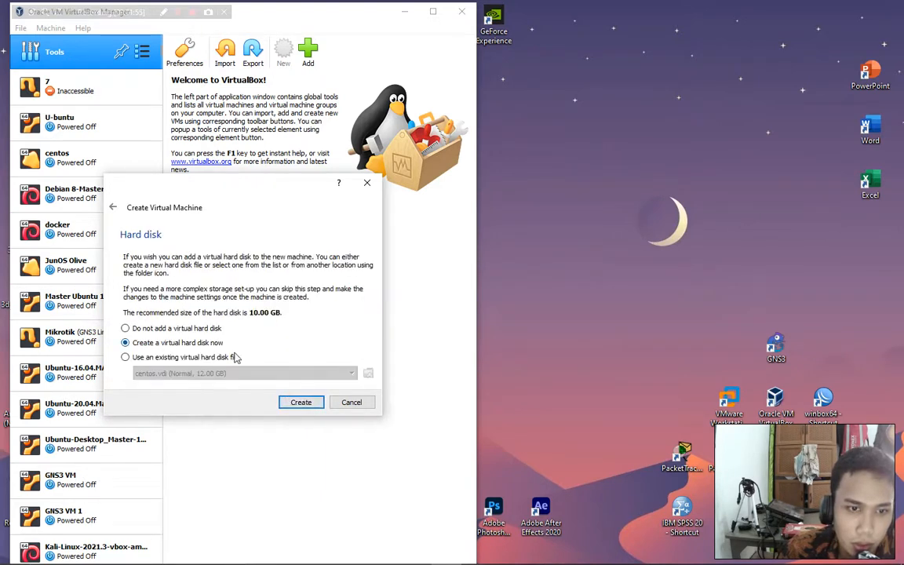
click(299, 404)
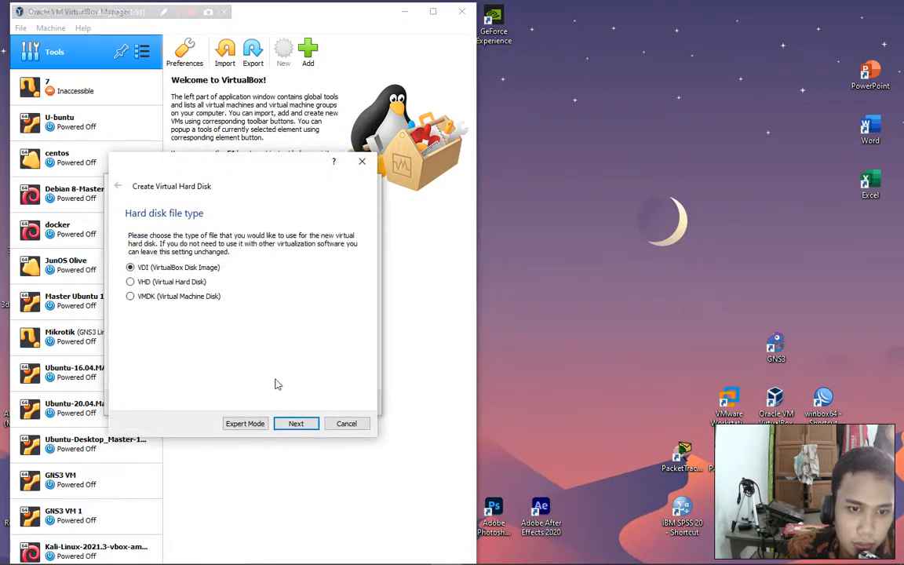
Keep VDI and dynamic allocation, and set the disk size to 70 GB.
click(296, 424)
click(297, 424)
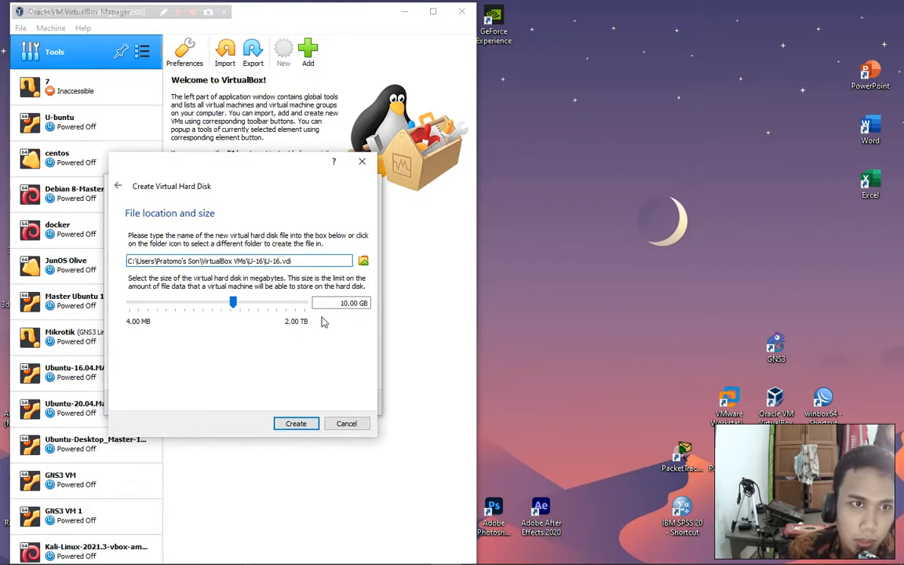
click(345, 304)
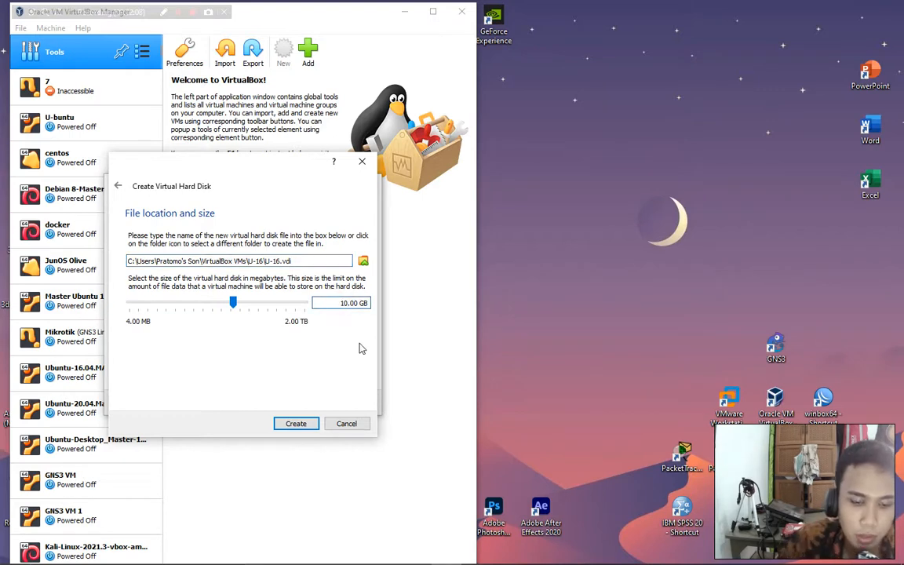
key(BackSpace)
key(BackSpace)
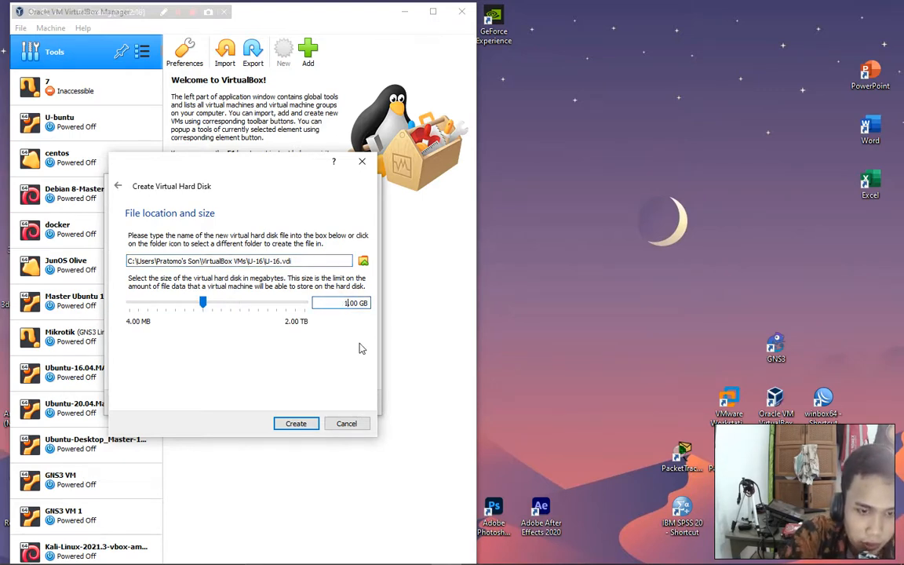
text(50)
key(BackSpace)
key(BackSpace)
text(70)
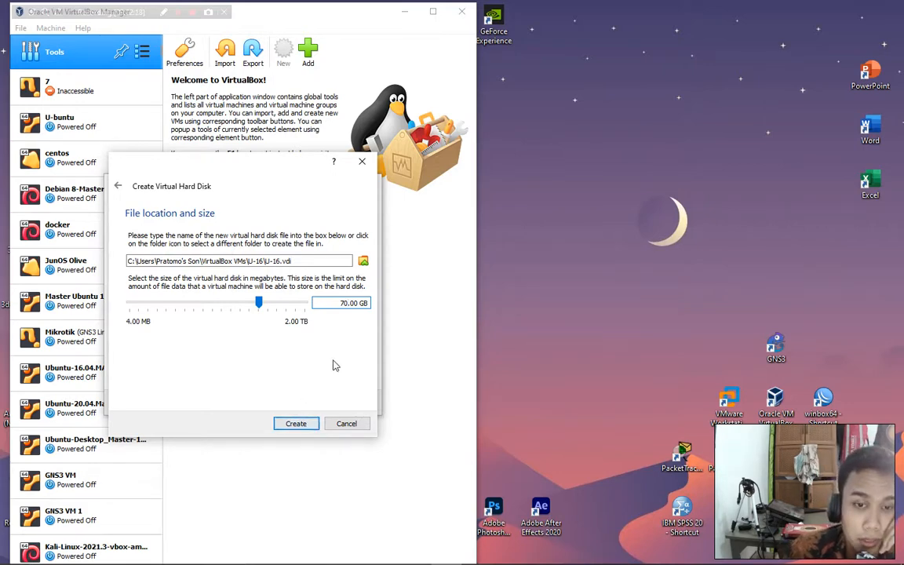
Finish creating U-16 and drag it up to second place in the machine list.
click(296, 424)
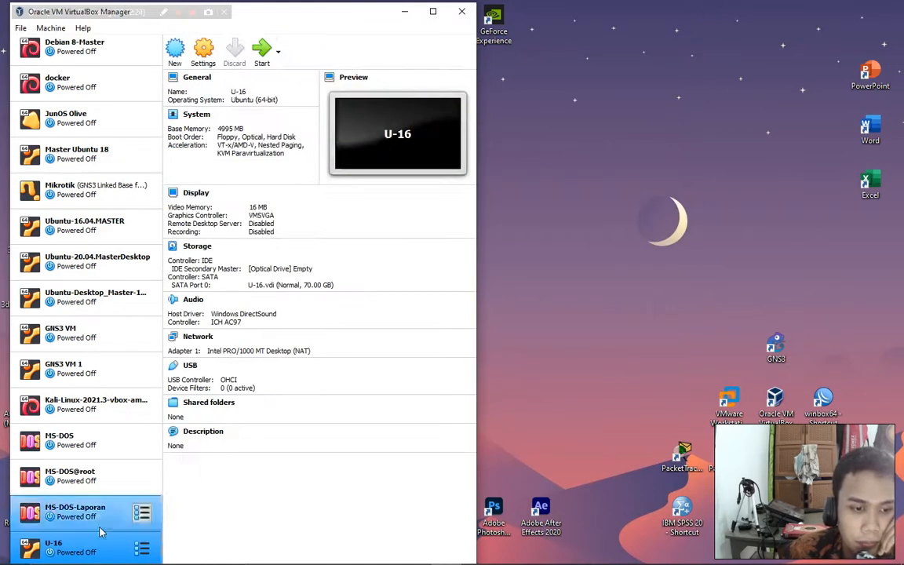
drag(100, 533, 28, 139)
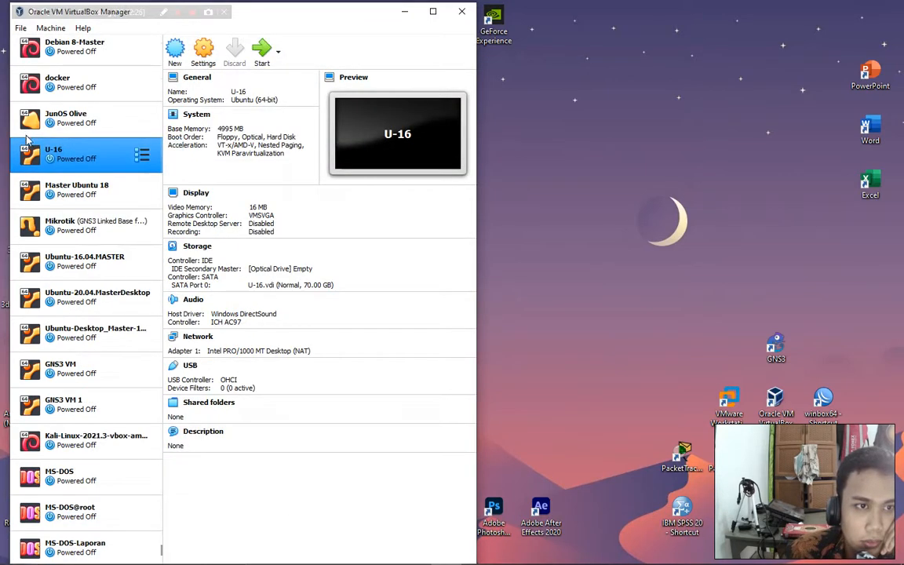
scroll(57, 237, up, 3)
drag(75, 301, 45, 73)
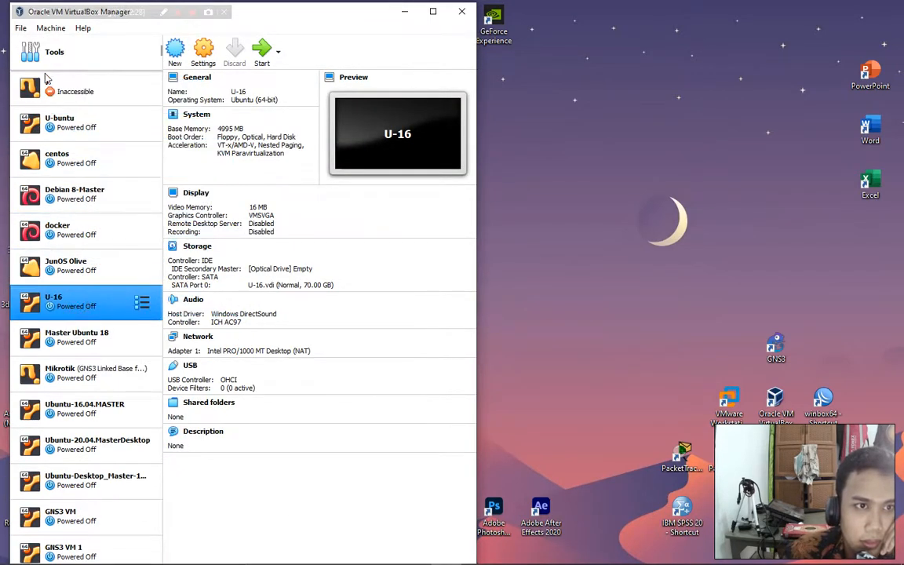
drag(76, 303, 53, 76)
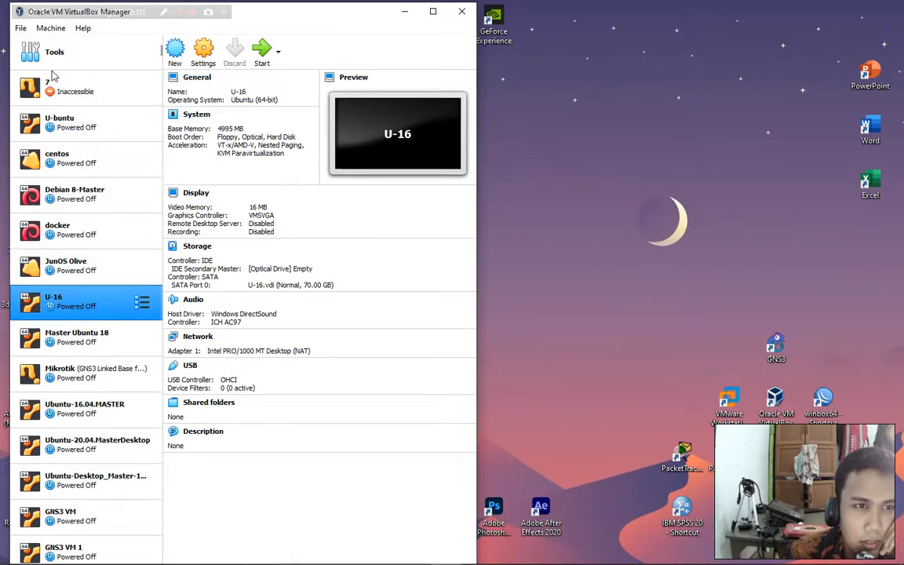
drag(76, 304, 62, 105)
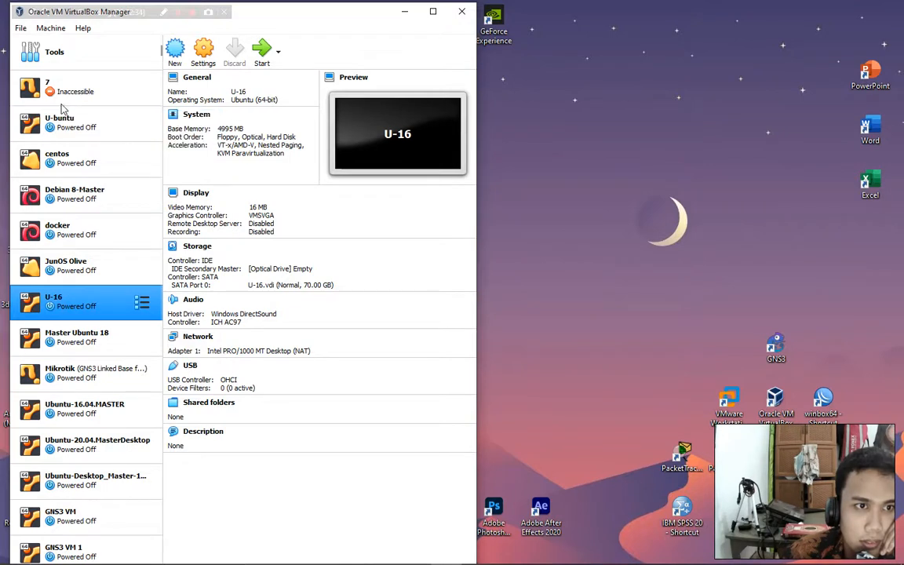
drag(67, 302, 33, 111)
drag(47, 303, 24, 114)
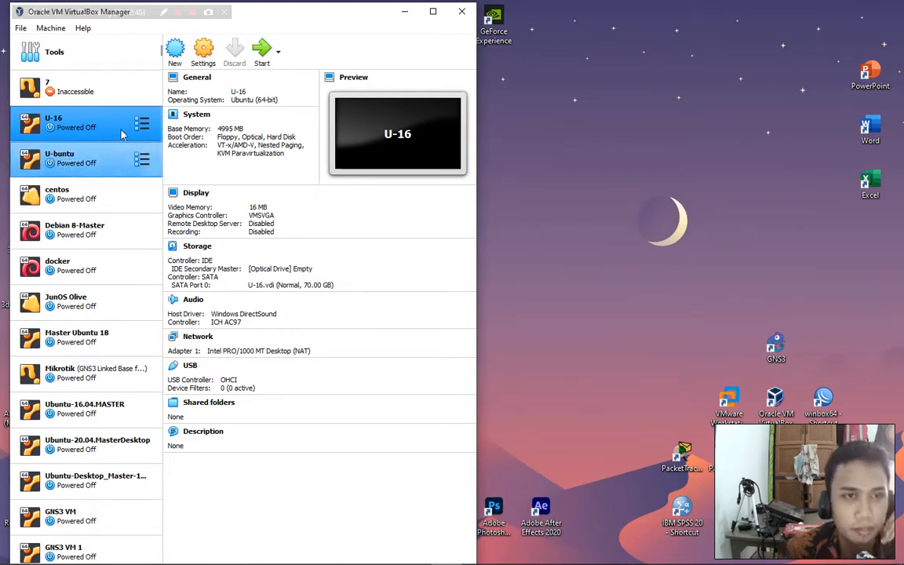
Set U-16's network adapter to Bridged Adapter with promiscuous mode Allow All.
click(200, 60)
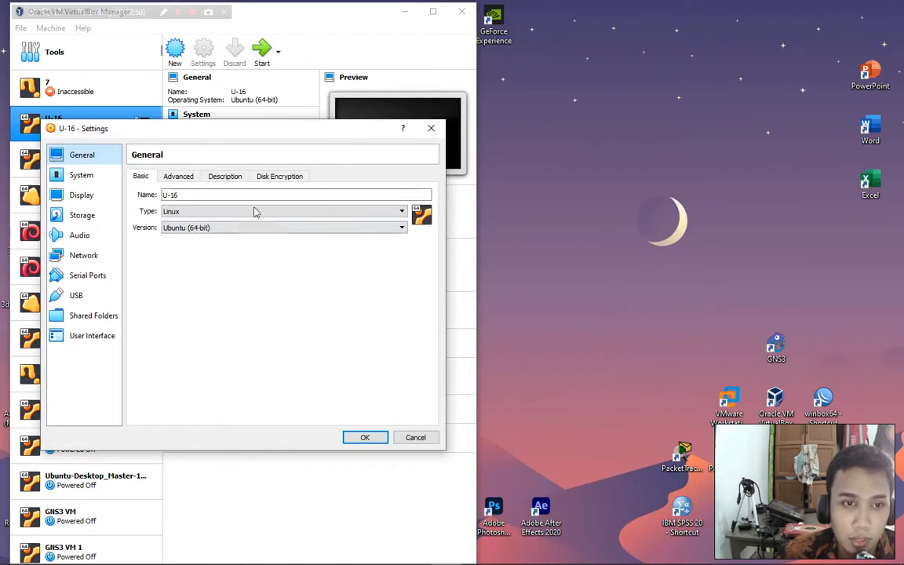
click(84, 255)
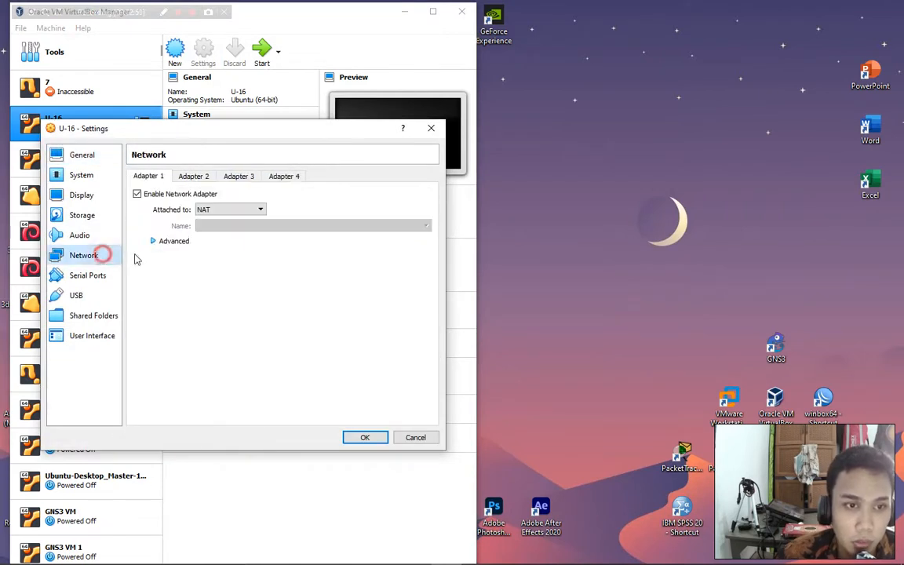
click(225, 210)
click(228, 227)
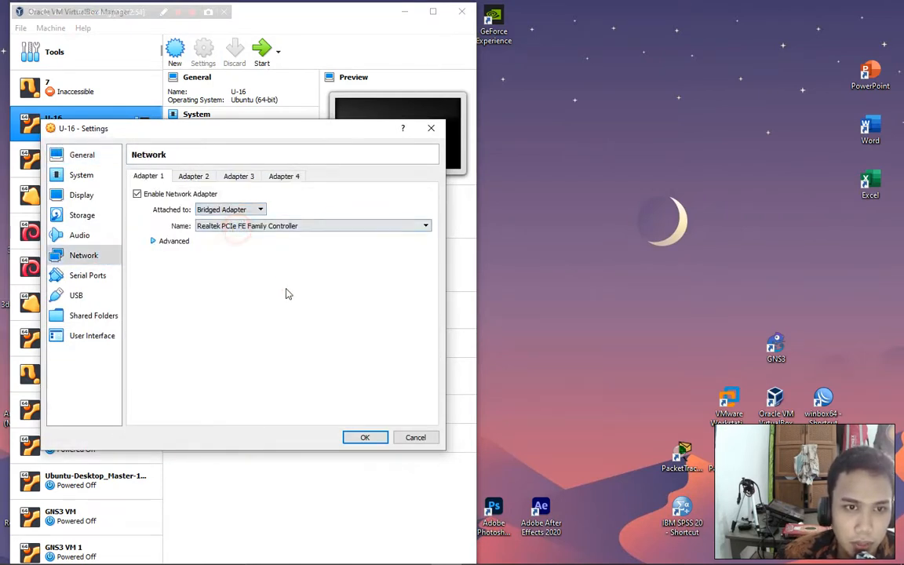
click(169, 243)
click(250, 273)
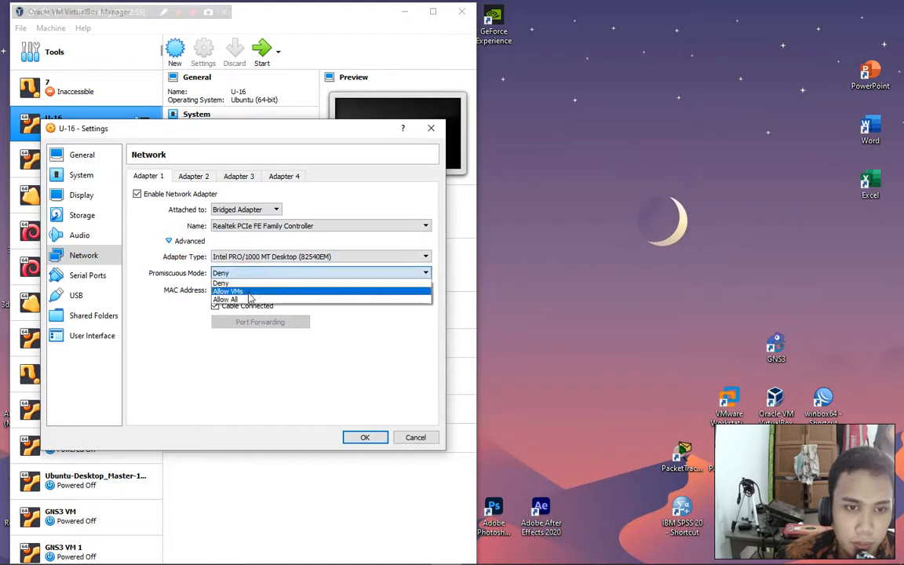
click(250, 303)
click(194, 177)
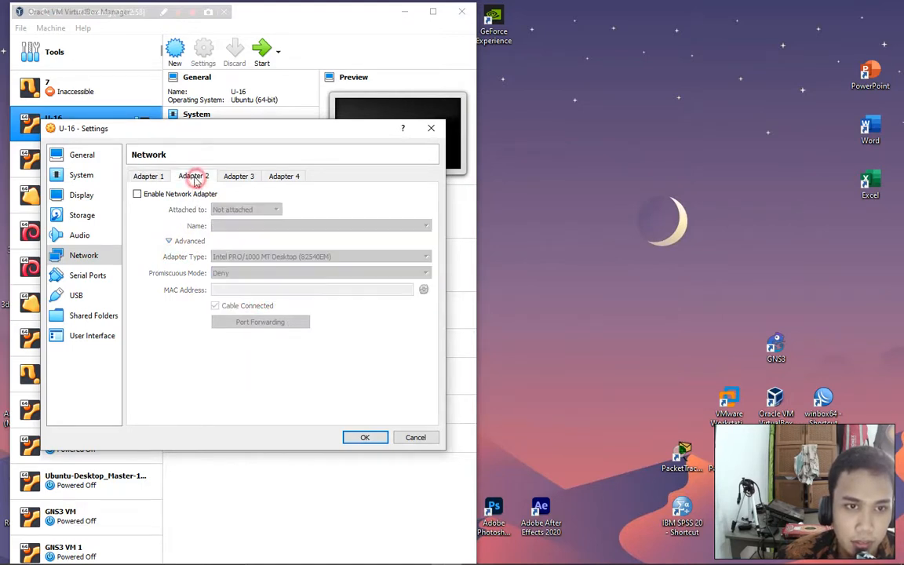
click(151, 176)
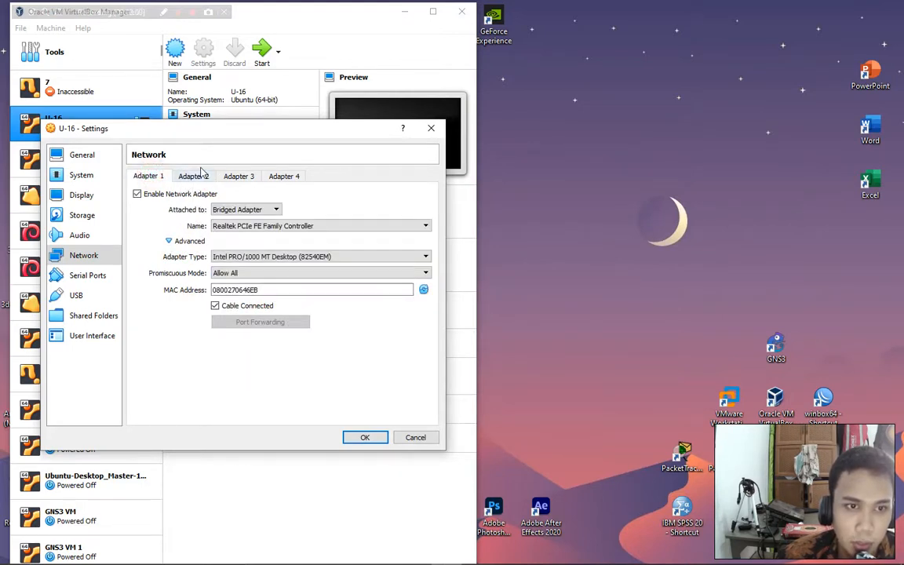
click(366, 437)
Set Shared Clipboard and Drag'n'Drop to Bidirectional in General > Advanced and save.
click(202, 50)
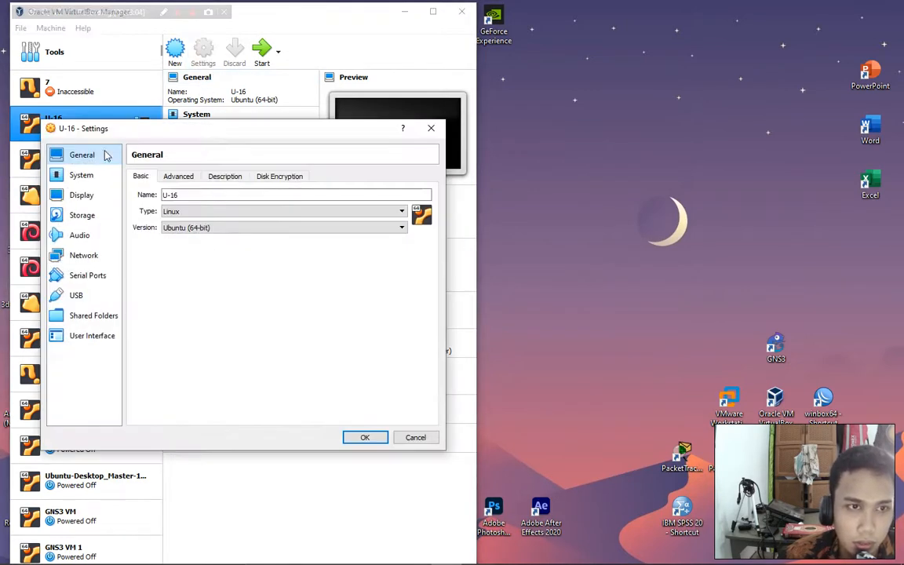
click(273, 176)
click(232, 176)
click(188, 177)
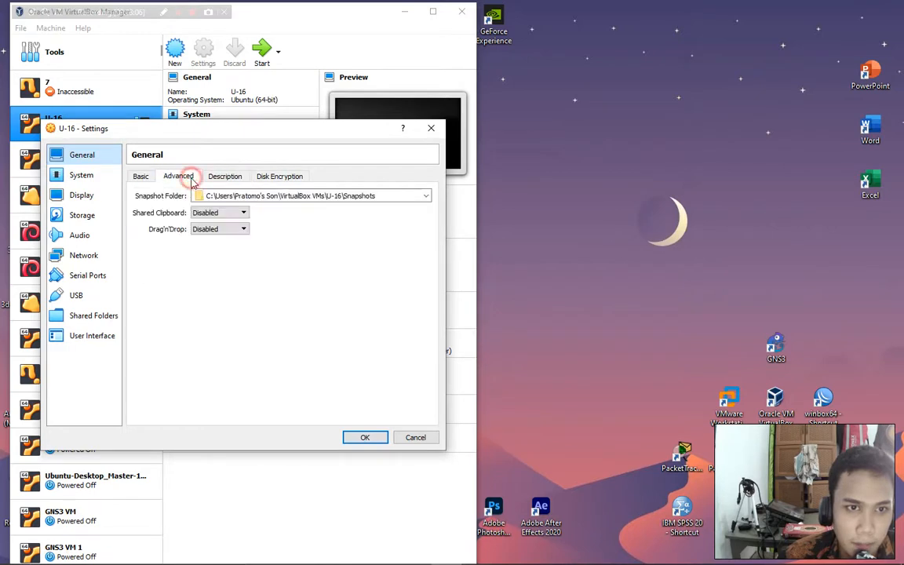
click(219, 212)
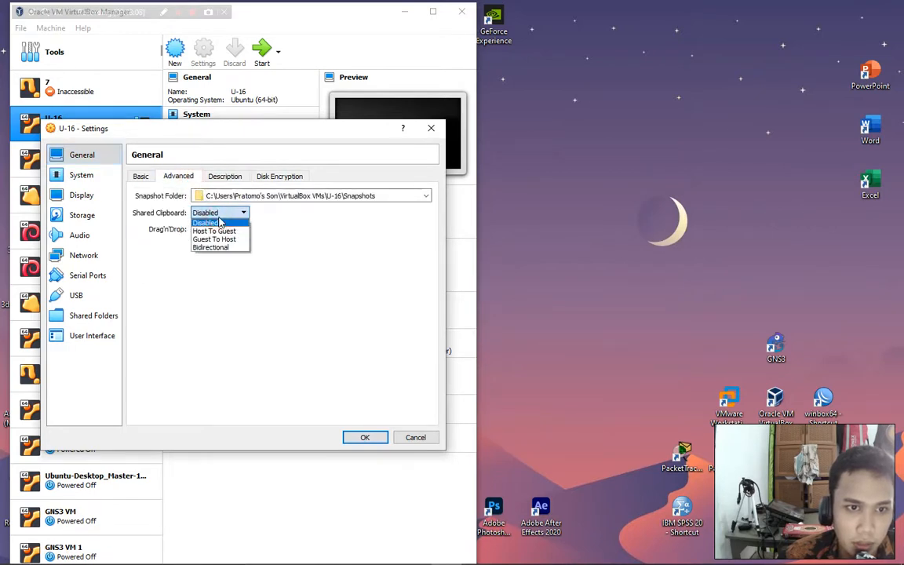
click(224, 247)
click(224, 229)
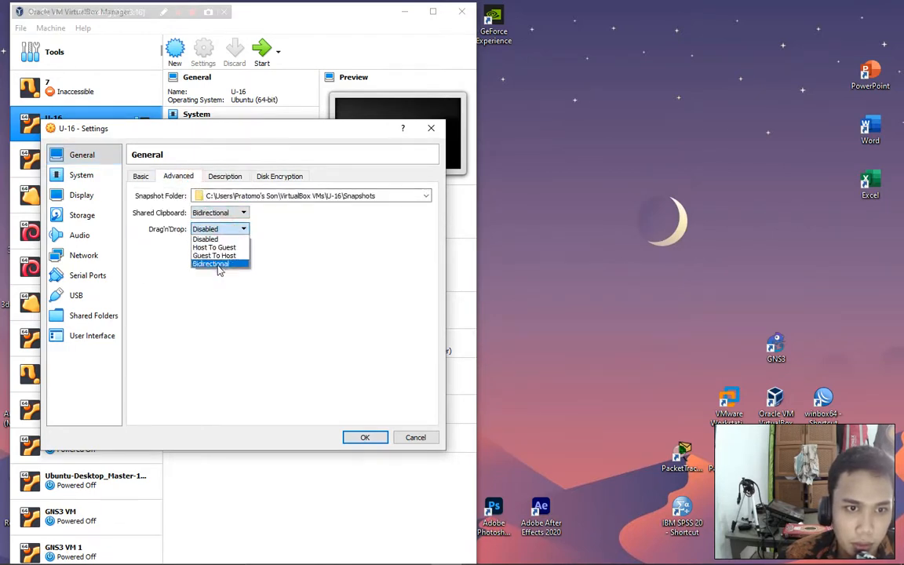
click(218, 265)
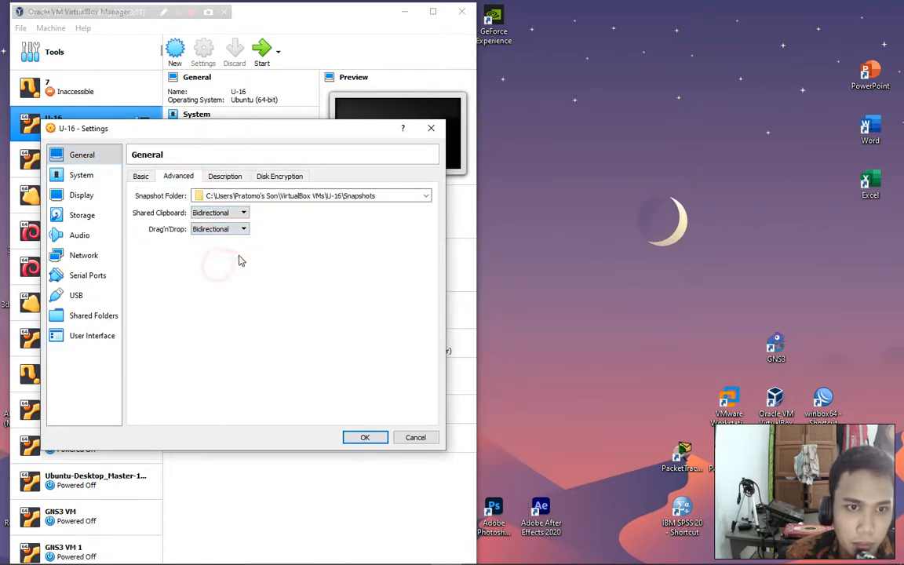
click(365, 438)
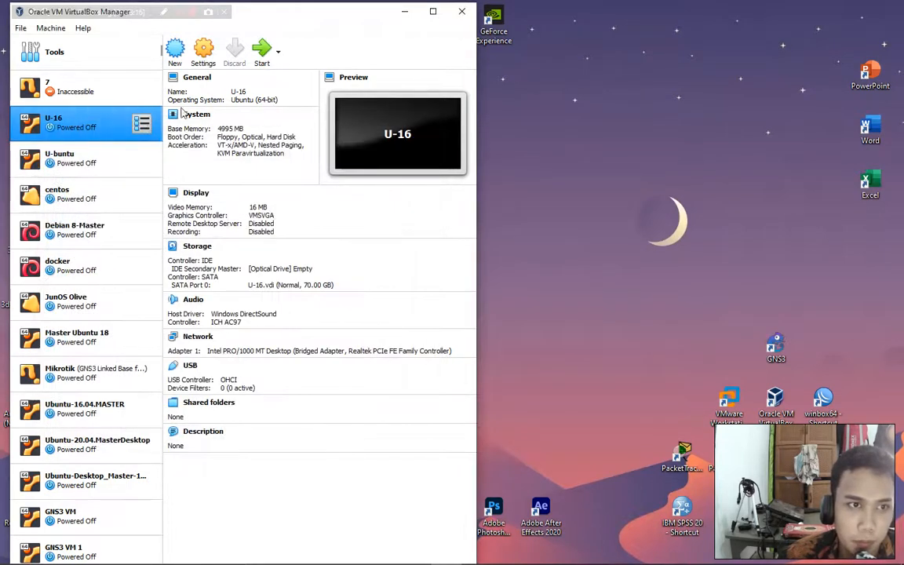
Start U-16 with ubuntu-16.04.6-desktop-amd64.iso added and chosen as the start-up disk.
click(262, 63)
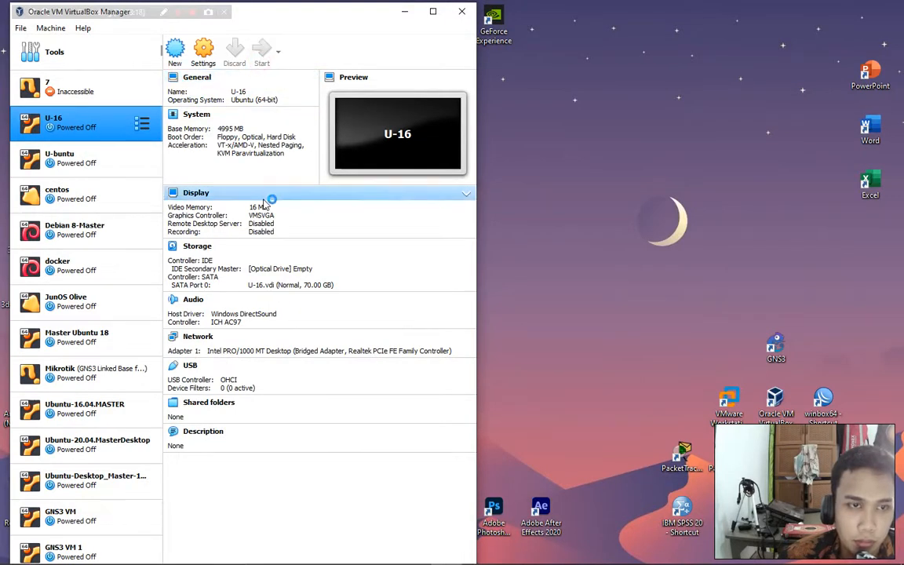
click(405, 12)
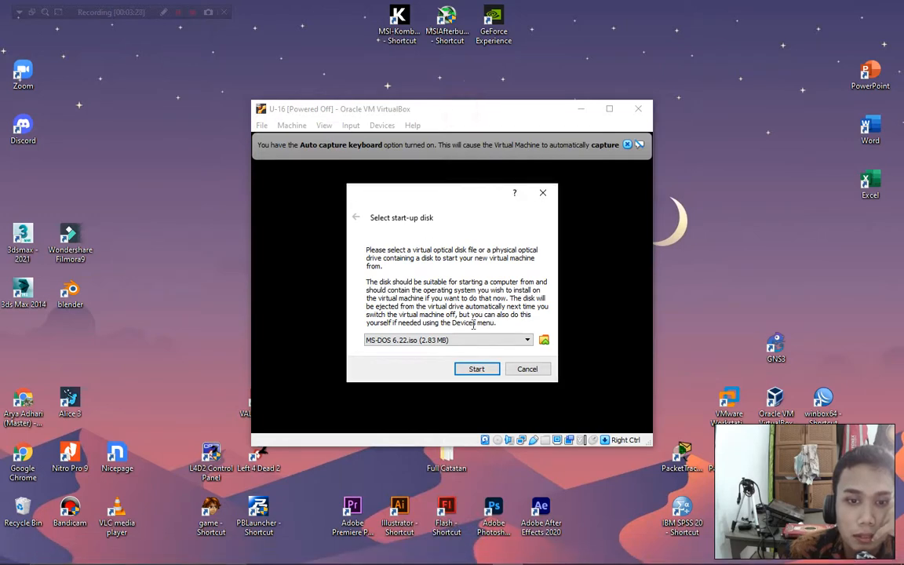
click(543, 340)
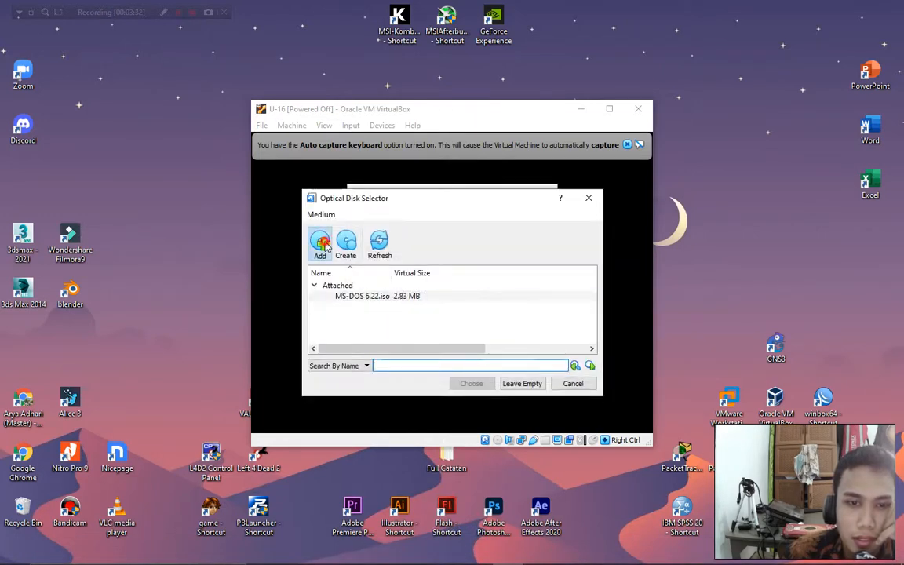
click(322, 245)
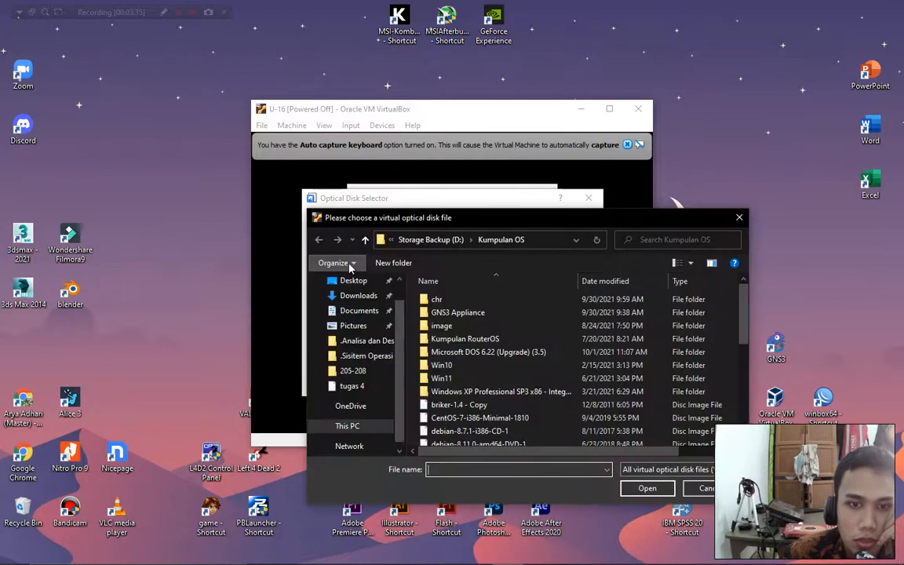
scroll(439, 325, down, 7)
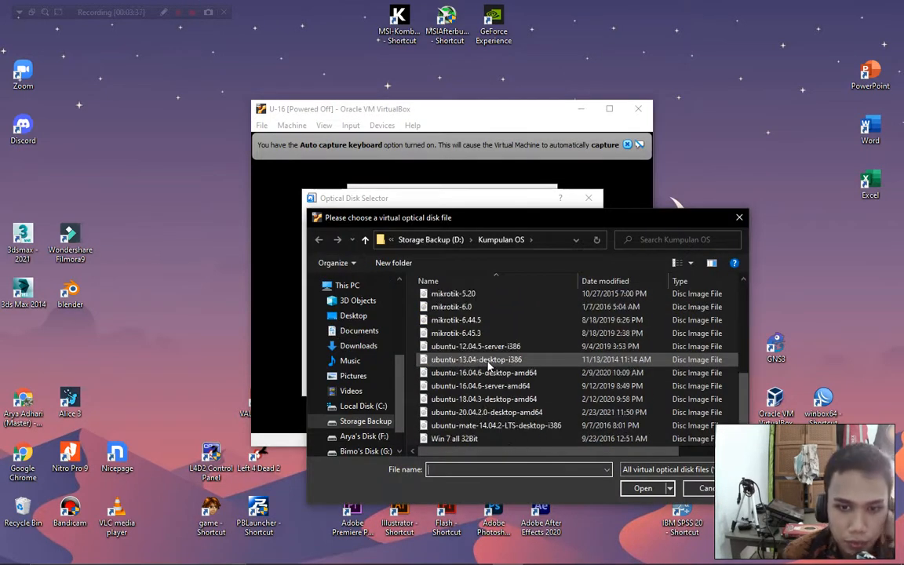
click(467, 375)
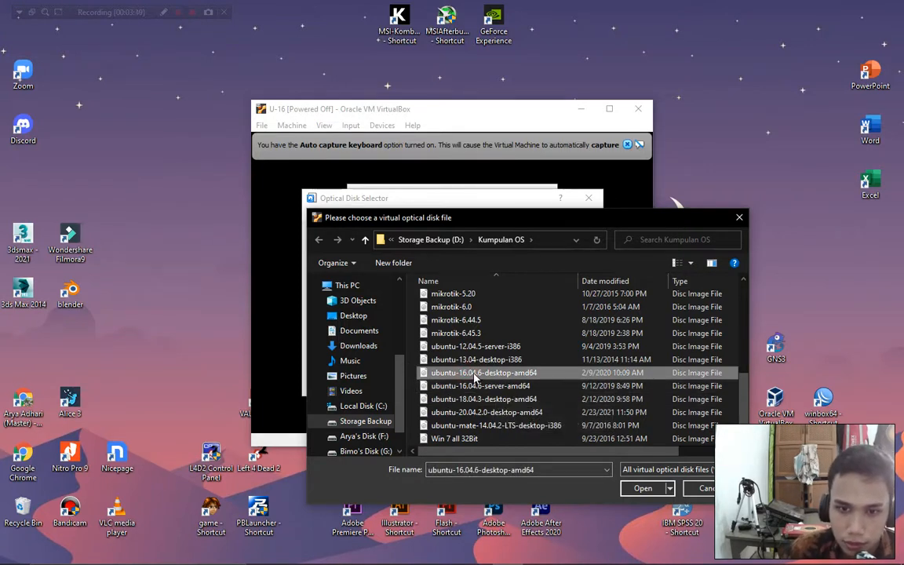
click(642, 489)
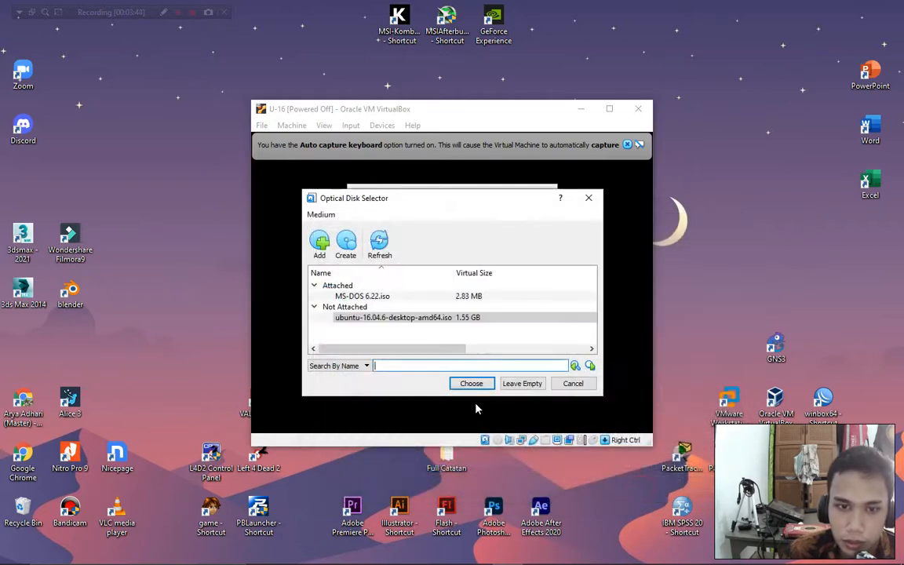
click(473, 383)
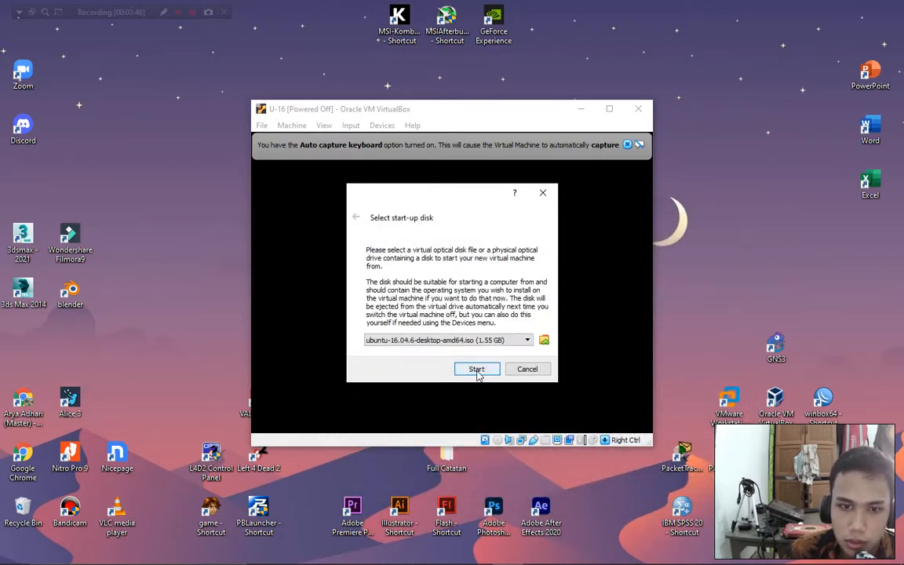
click(476, 370)
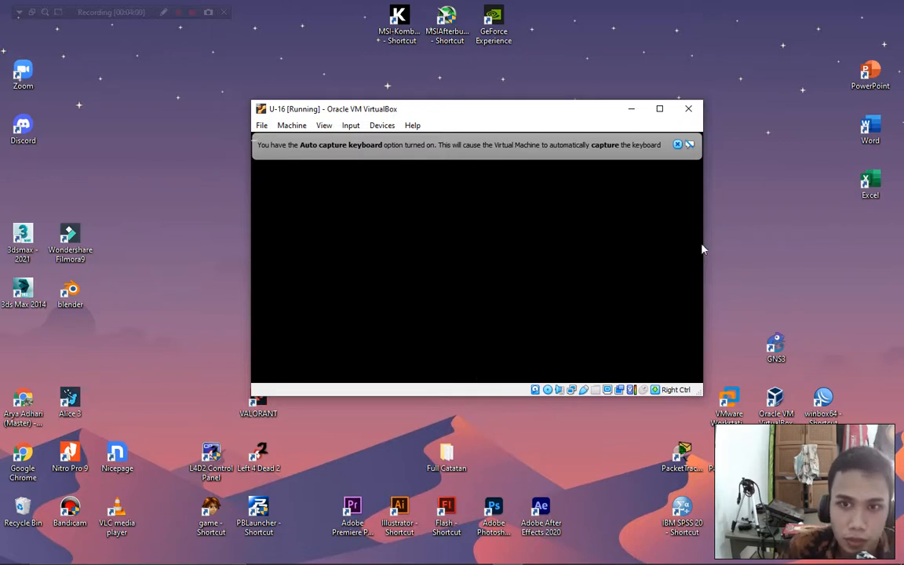
Dismiss the auto-capture and mouse-integration notices and move the VM window up-left while Ubuntu boots.
click(678, 146)
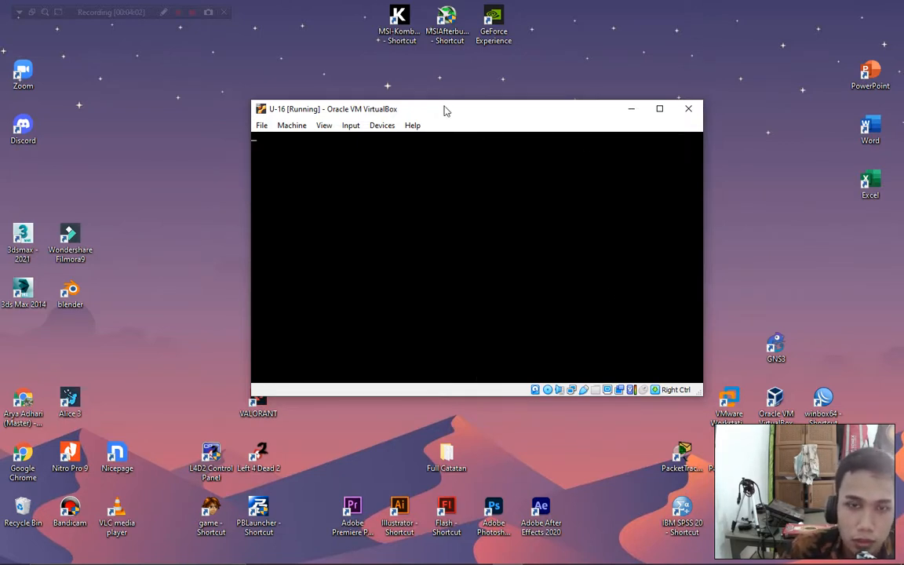
drag(444, 110, 396, 92)
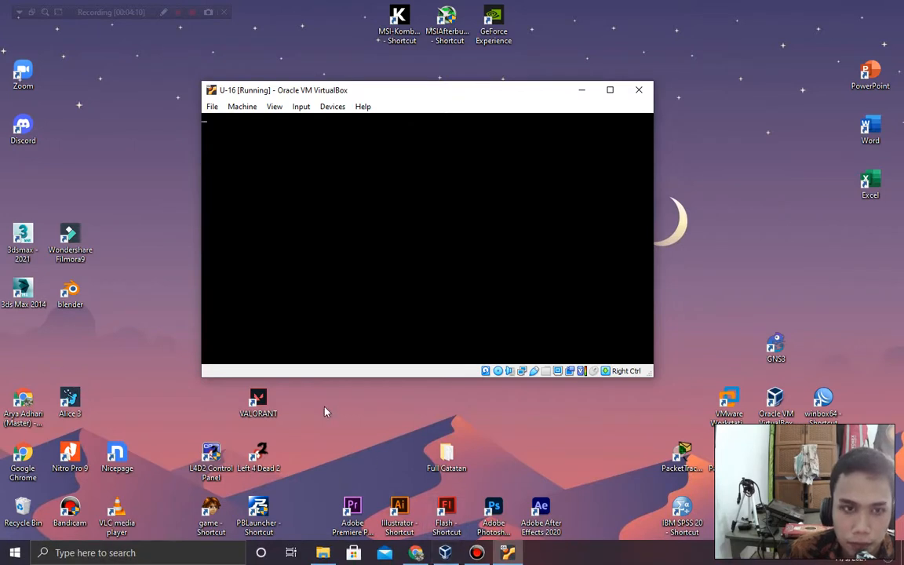
drag(717, 154, 756, 208)
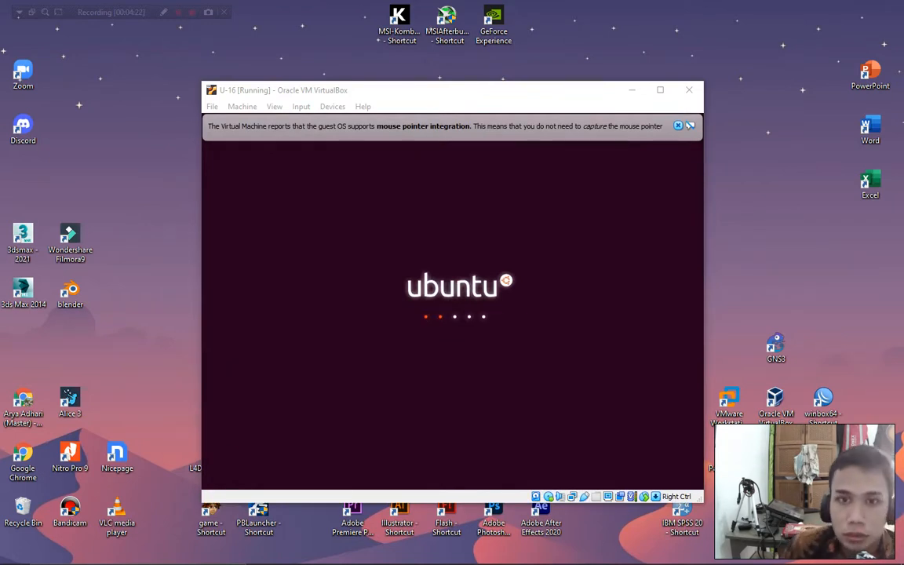
click(678, 125)
drag(530, 89, 506, 65)
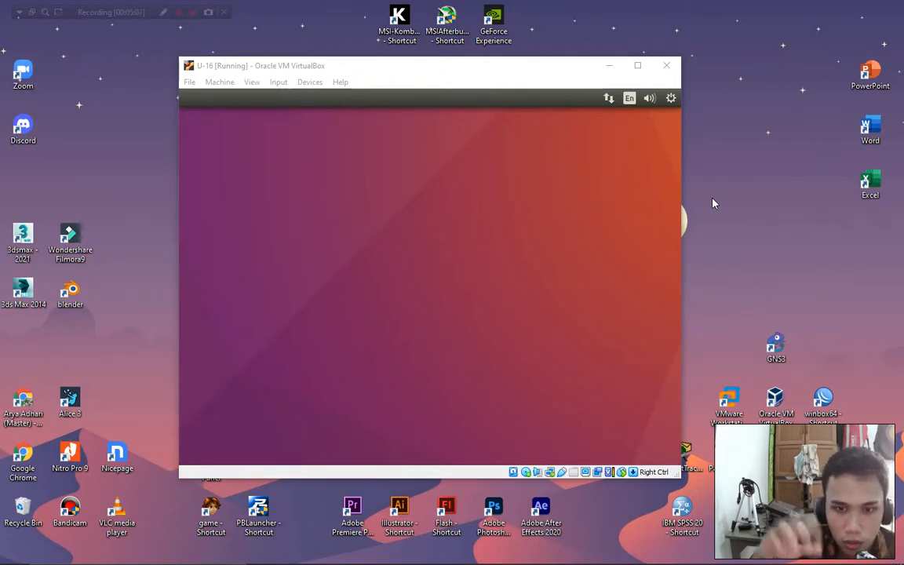
Keep English on the Welcome screen and launch Install Ubuntu.
click(15, 552)
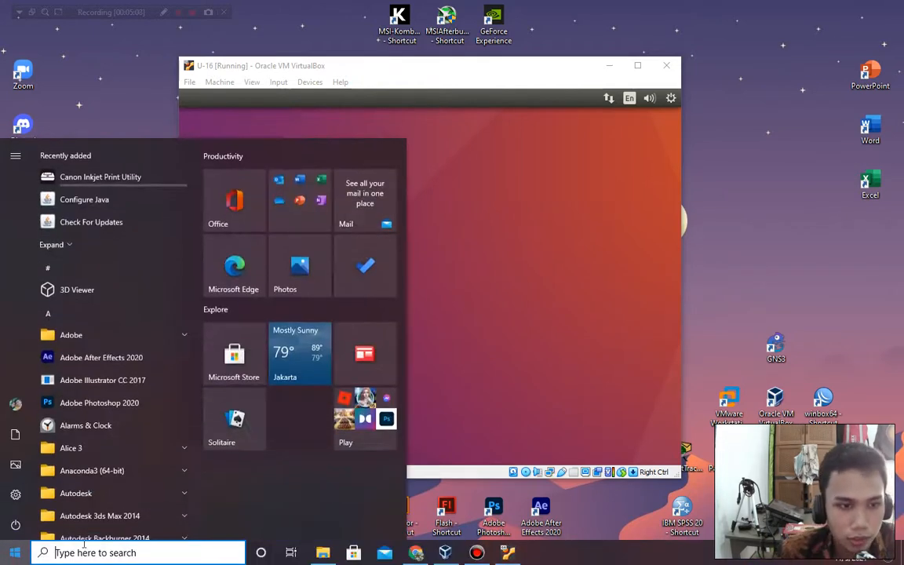
click(742, 264)
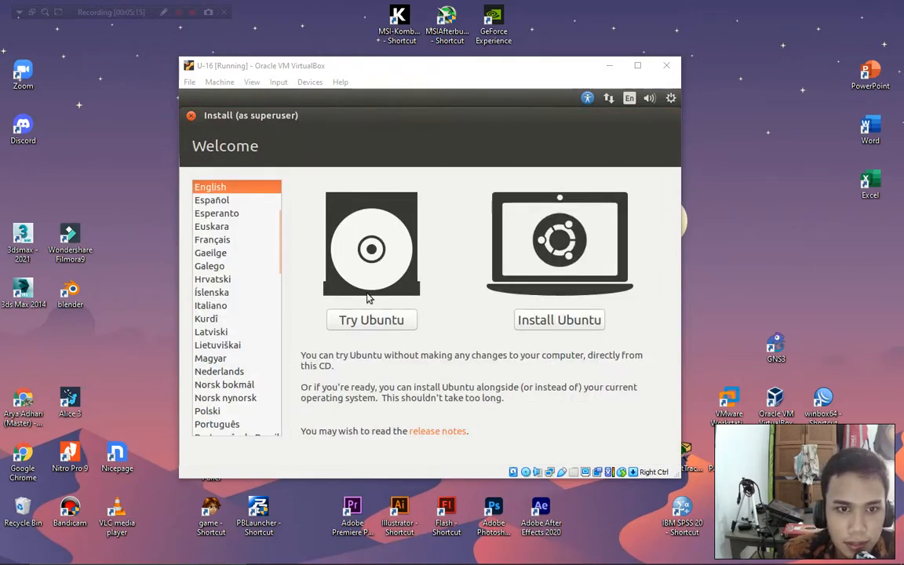
scroll(212, 312, up, 1)
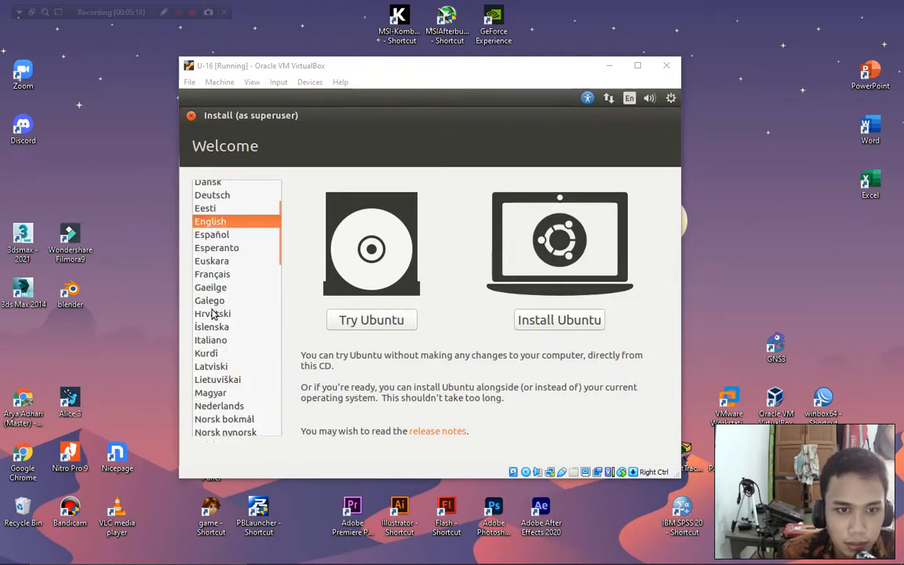
scroll(212, 312, up, 2)
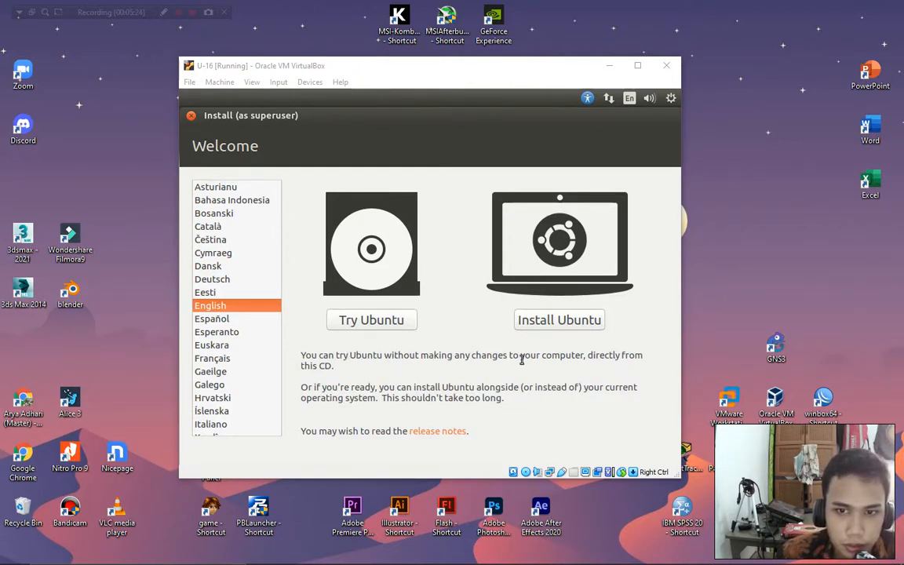
click(565, 319)
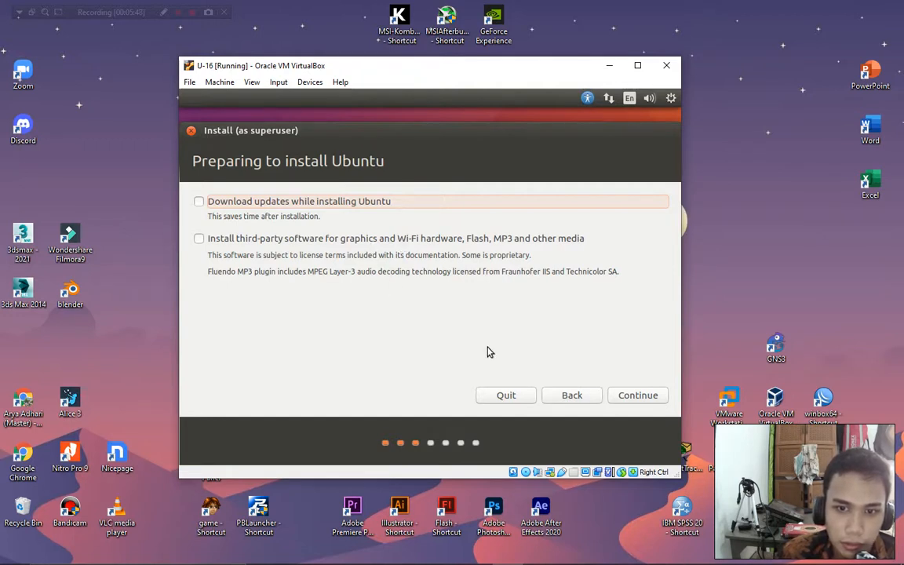
Continue past the Preparing to install Ubuntu page with updates and third-party software unchecked.
click(640, 400)
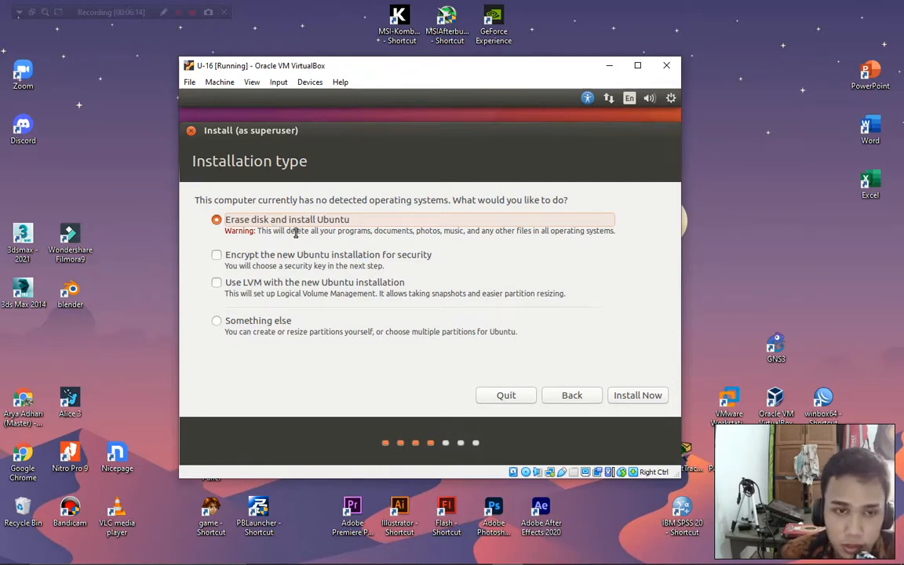
Install Ubuntu by erasing the whole disk and confirm writing the partition changes.
click(635, 398)
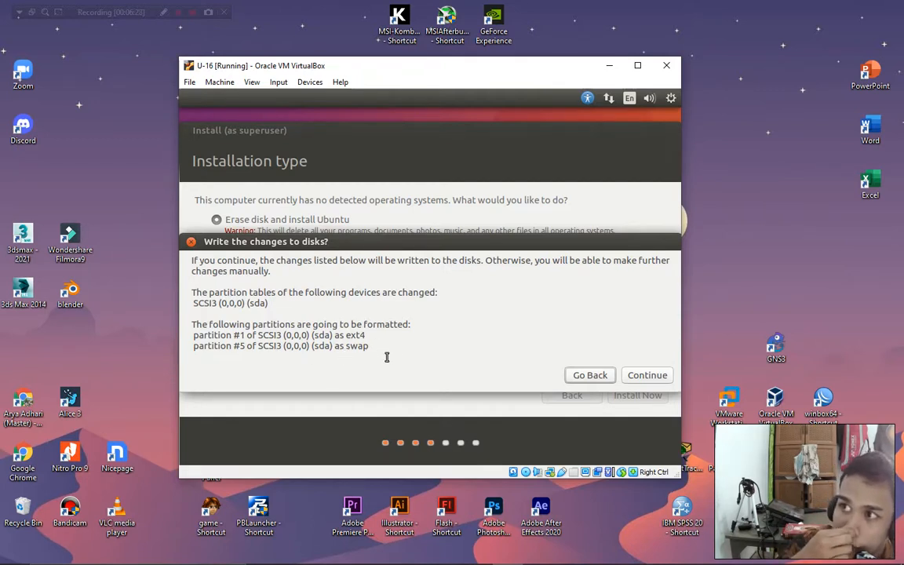
click(644, 378)
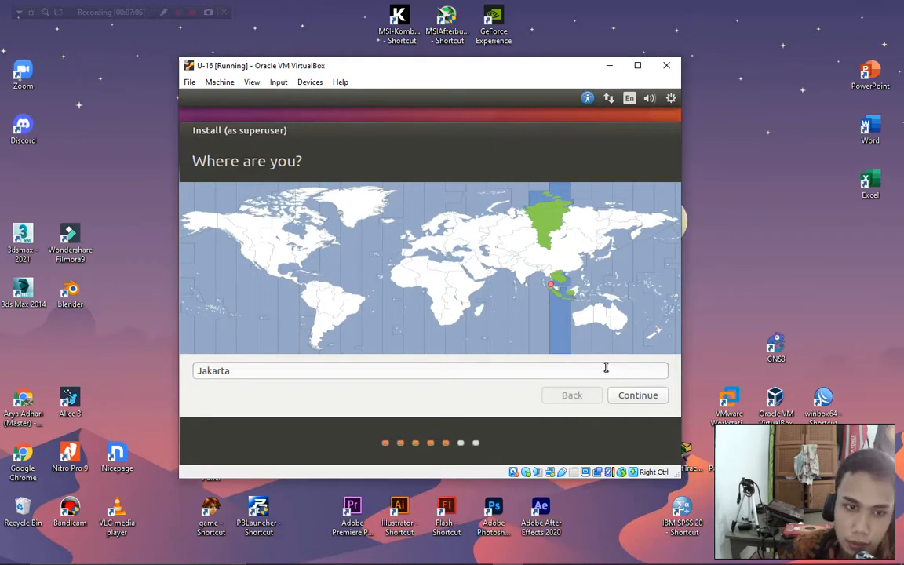
Accept Jakarta as the location and move and enlarge the VM window.
click(640, 397)
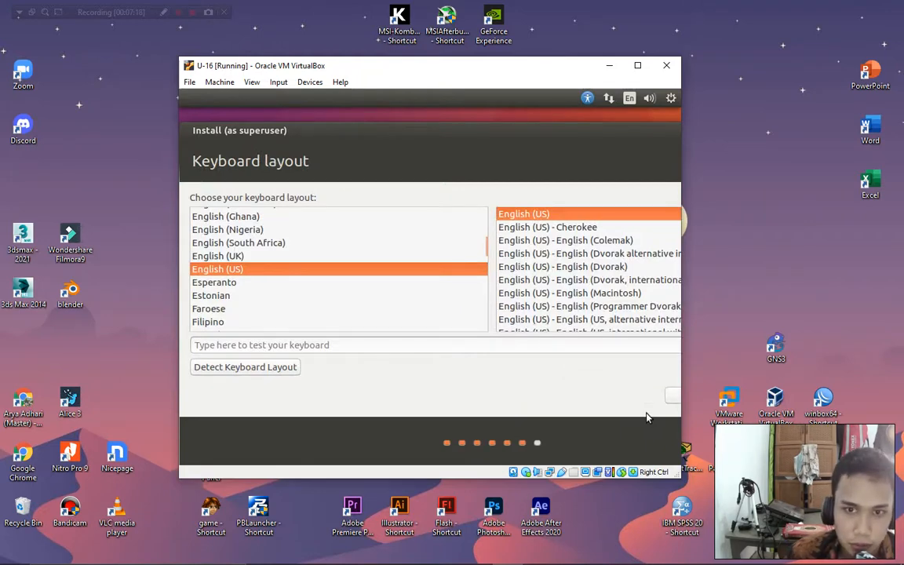
drag(390, 63, 285, 44)
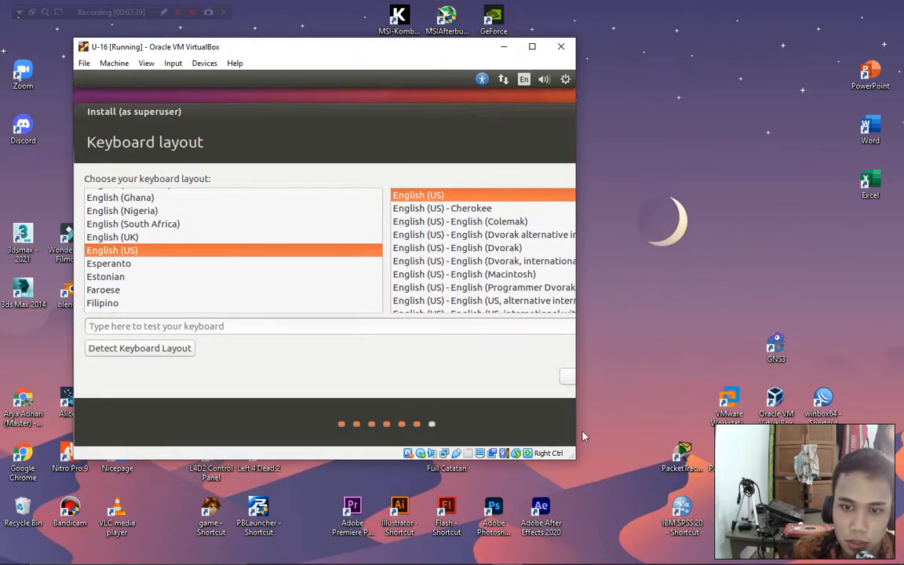
drag(575, 458, 698, 486)
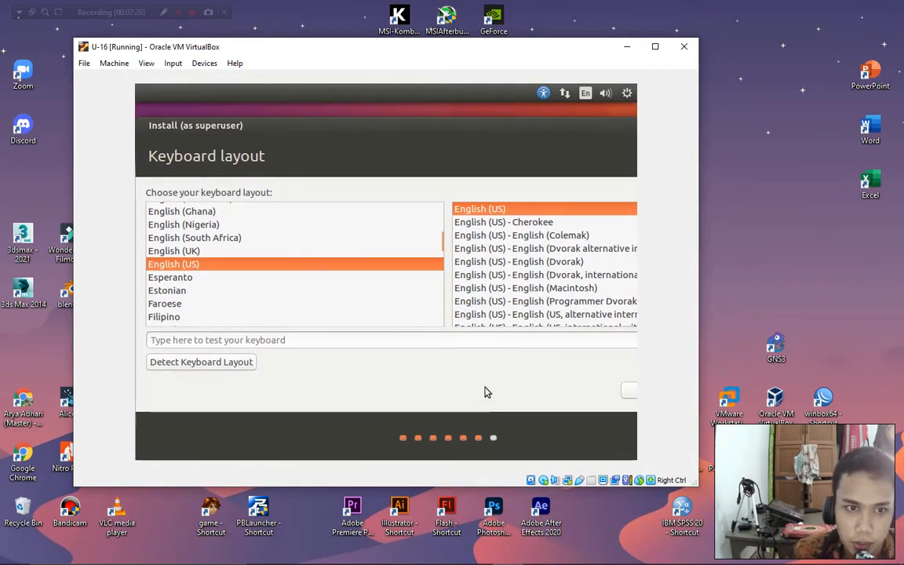
click(630, 391)
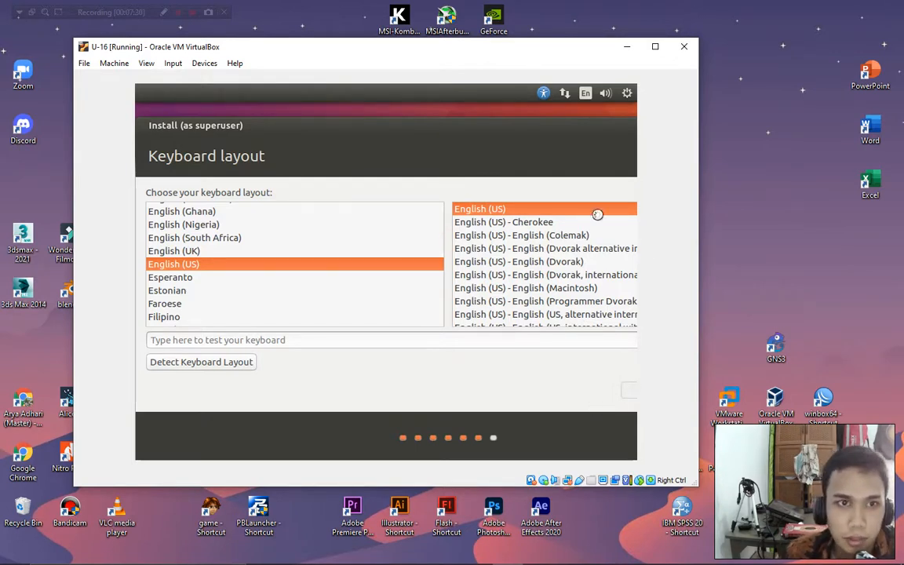
click(148, 65)
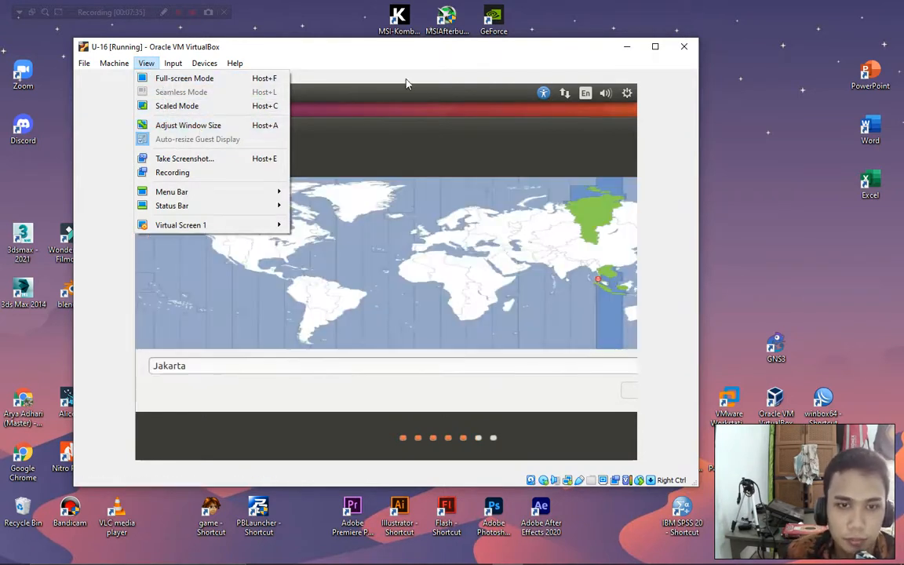
click(421, 52)
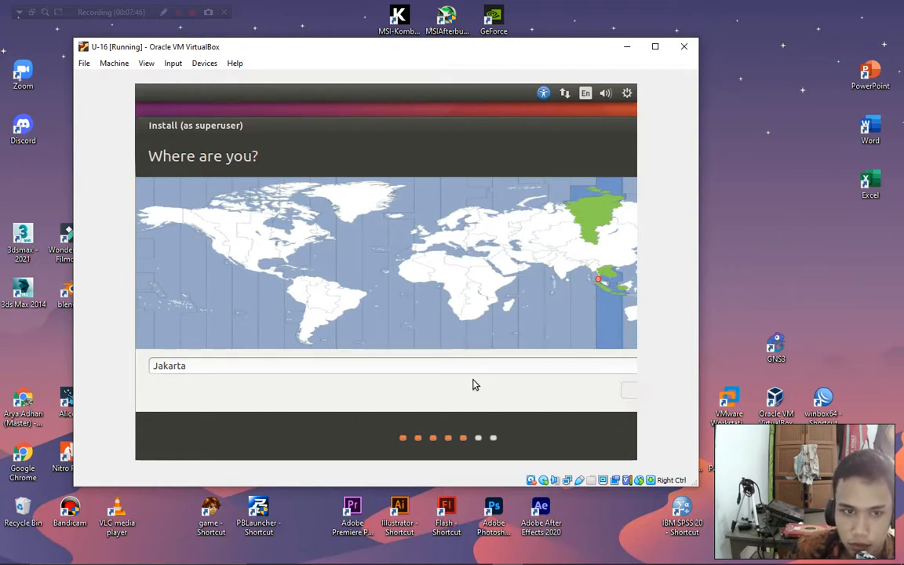
Shift the installer into view, confirm the time zone, and keep the English (US) keyboard layout.
drag(222, 127, 175, 118)
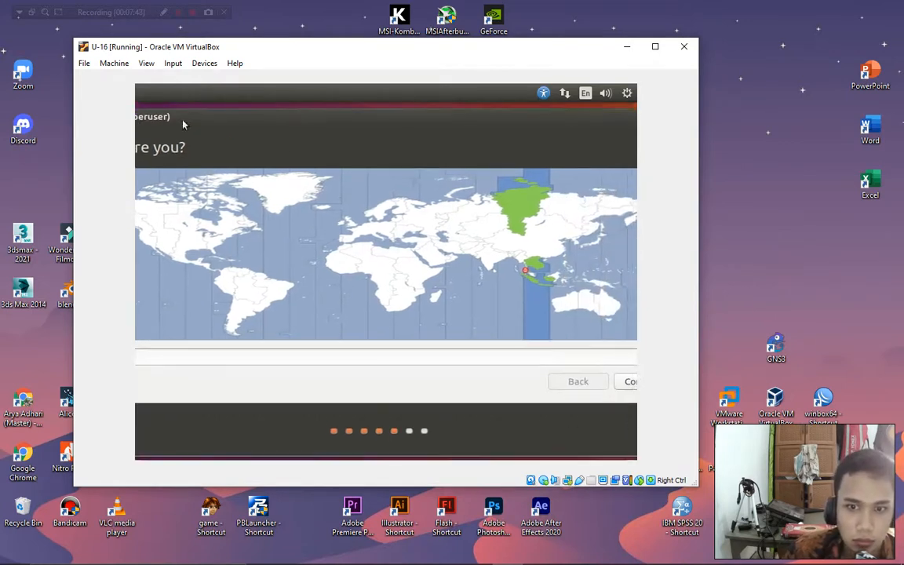
drag(448, 121, 298, 125)
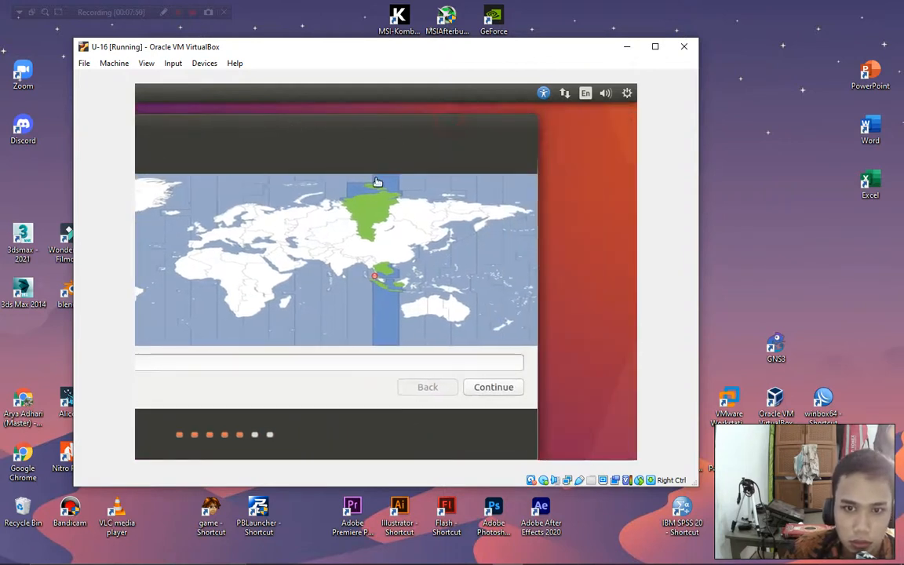
click(492, 386)
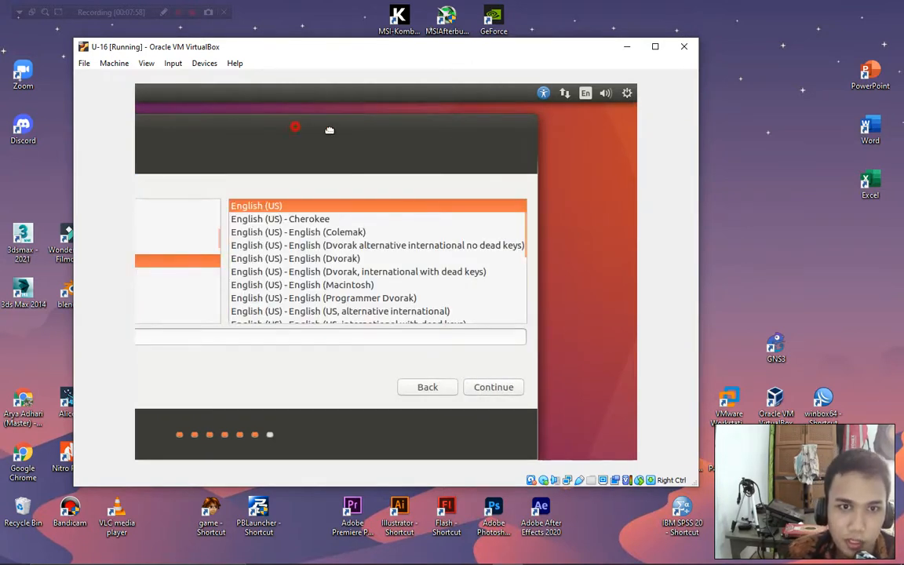
drag(329, 129, 348, 122)
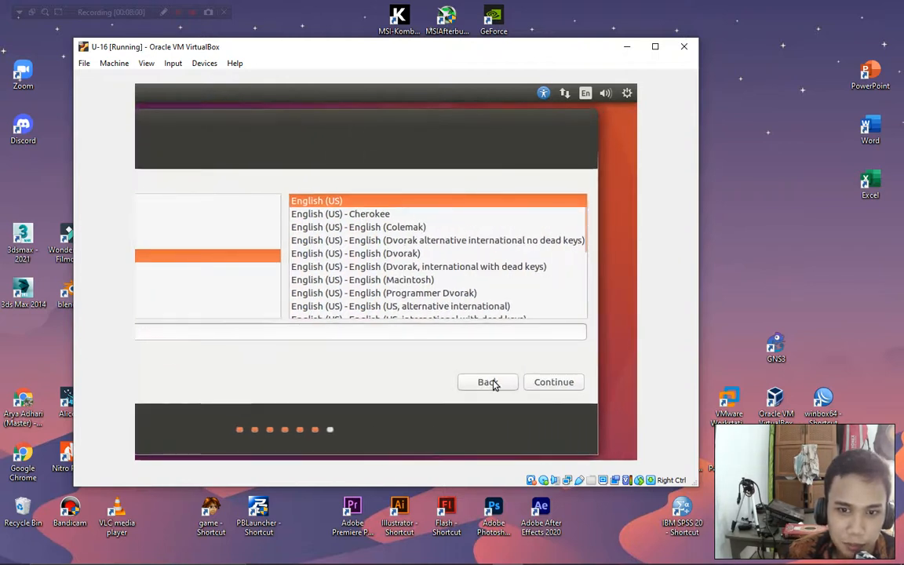
click(558, 386)
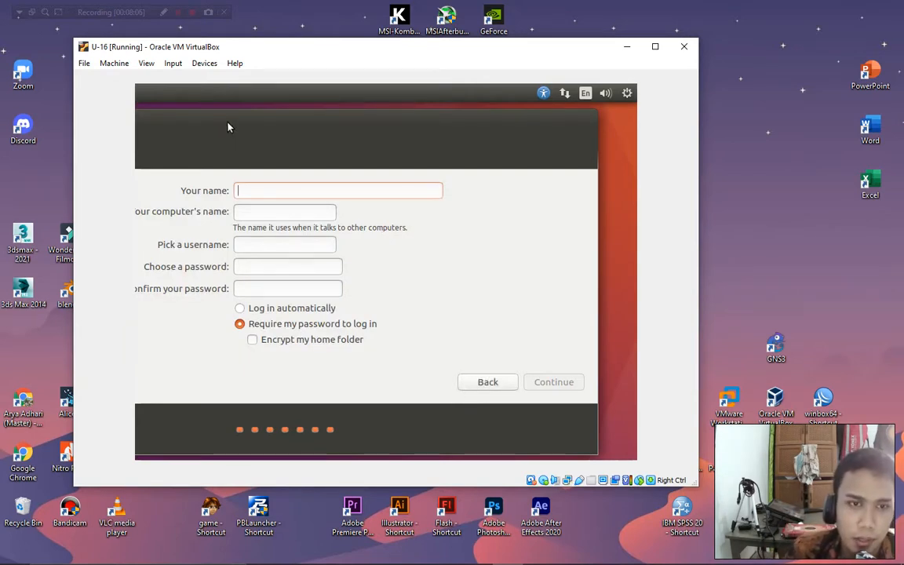
Enter the user's name and type the account password.
drag(228, 125, 321, 135)
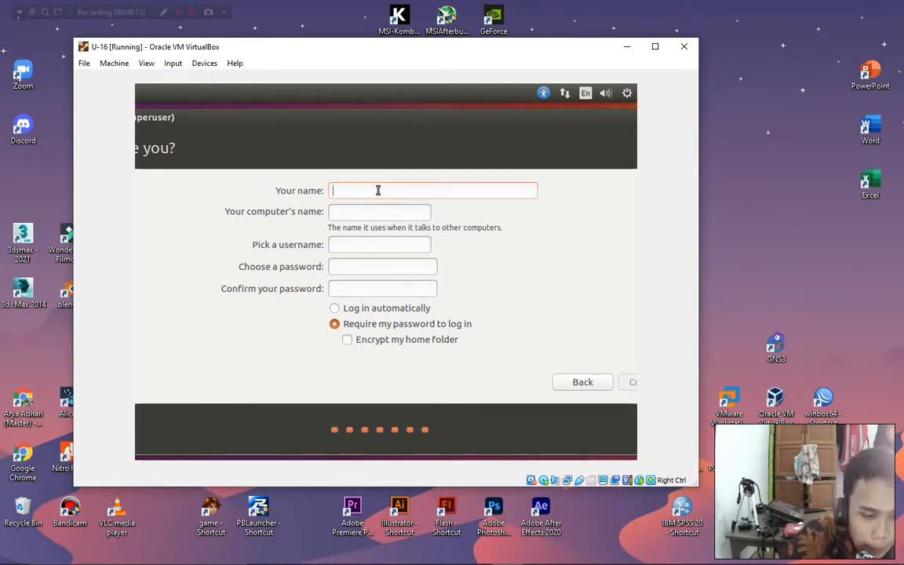
text(arya)
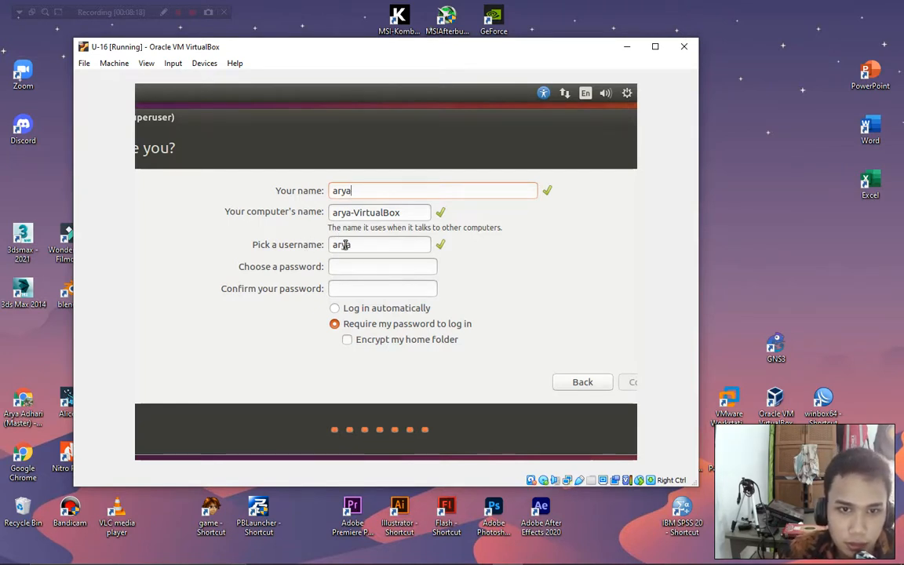
click(352, 271)
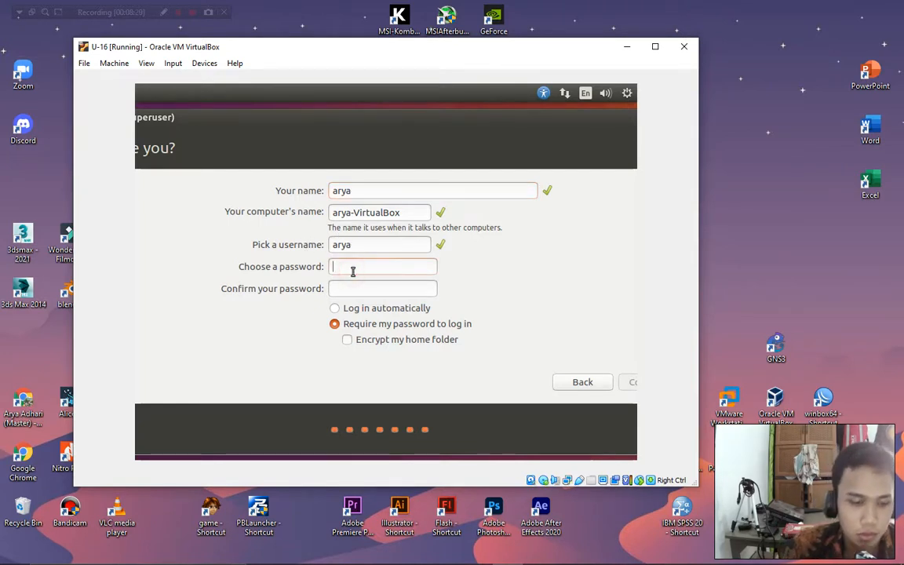
text(ar)
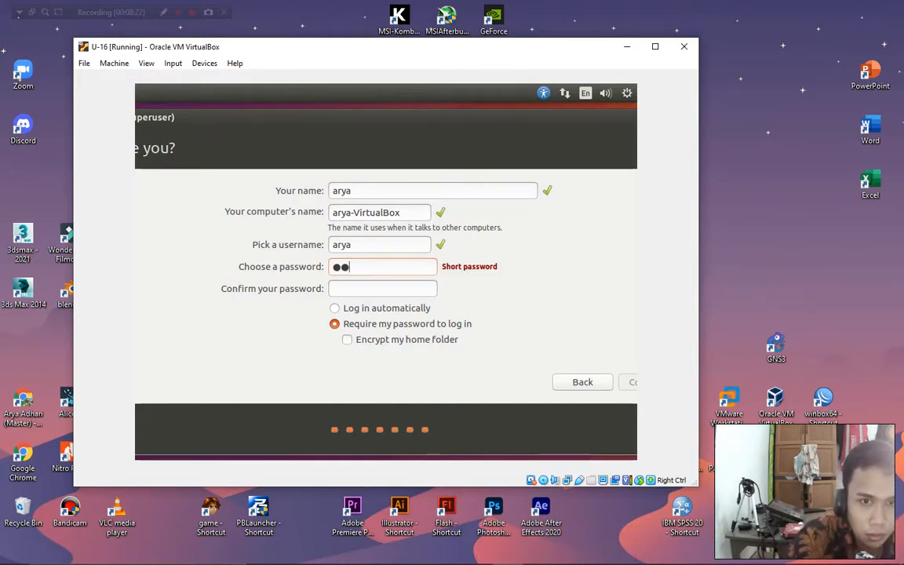
key(BackSpace)
key(BackSpace)
text(●●●●●●●)
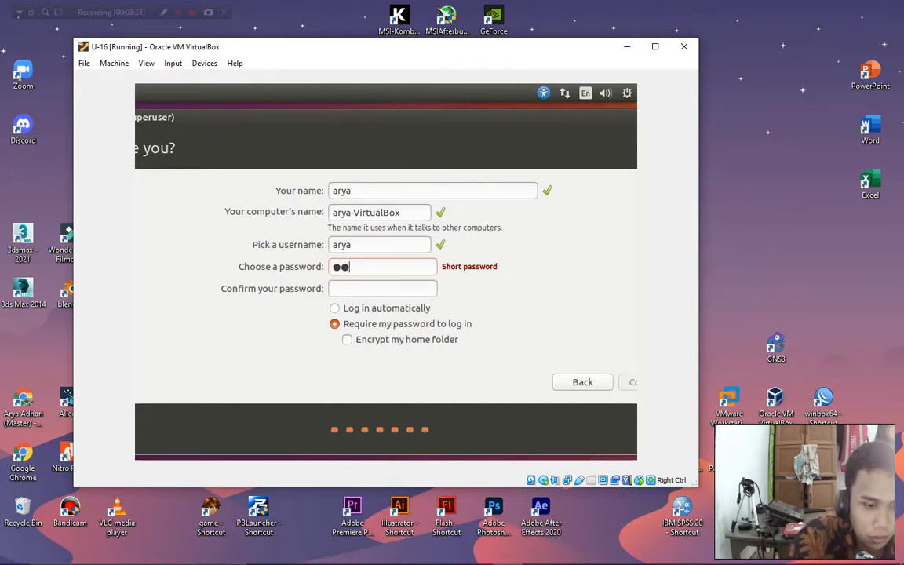
text(●●)
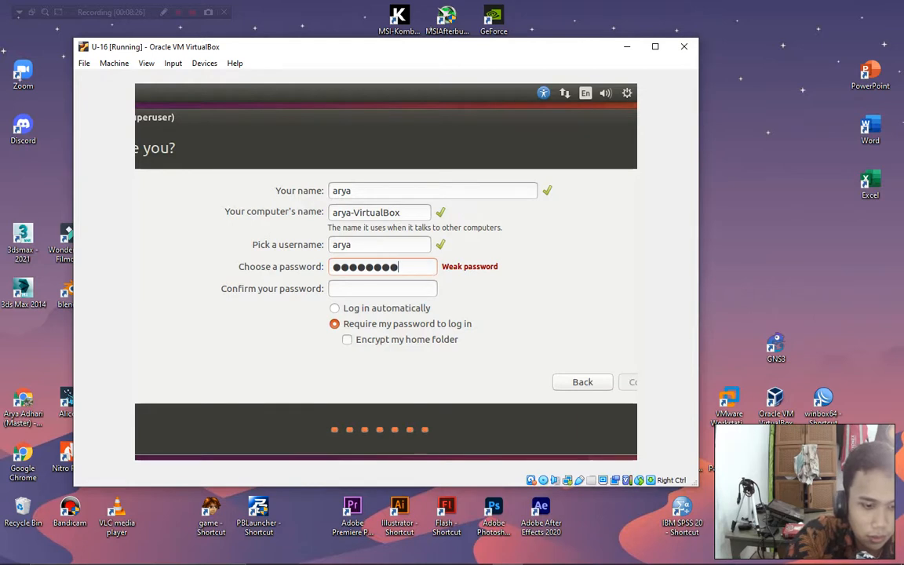
key(BackSpace)
key(BackSpace)
key(BackSpace)
key(BackSpace)
key(BackSpace)
key(BackSpace)
key(BackSpace)
key(BackSpace)
key(BackSpace)
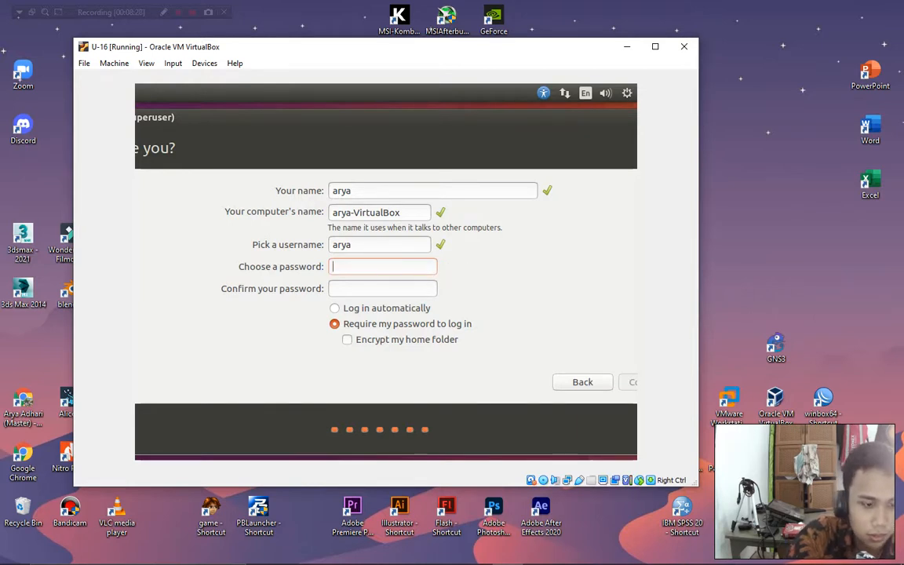
Confirm the password and submit the account details to start installing.
text(●●●●●●●)
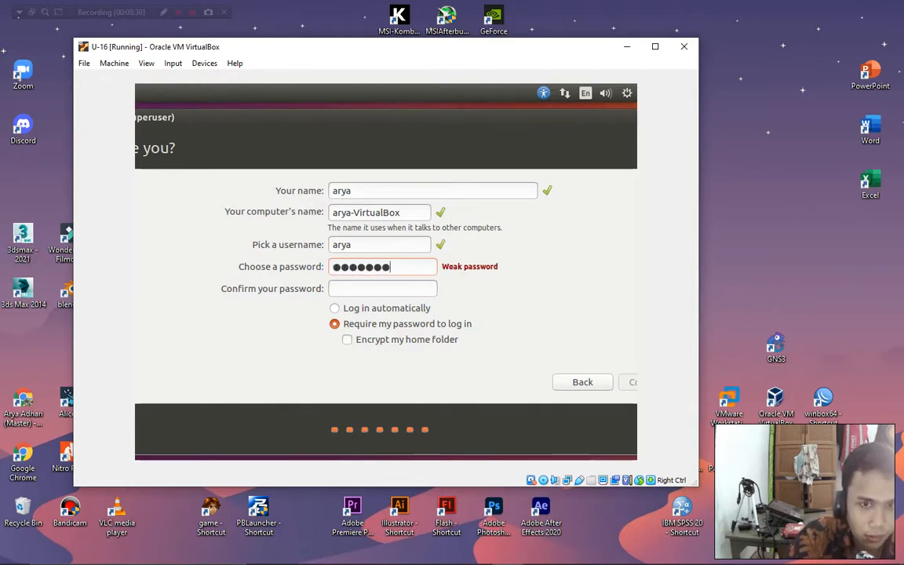
click(345, 288)
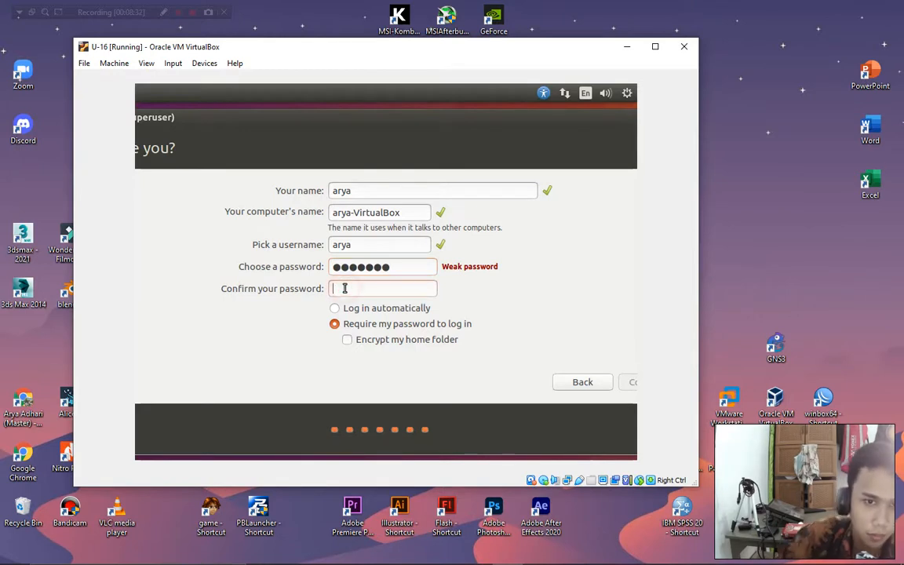
text(●●●●●●●)
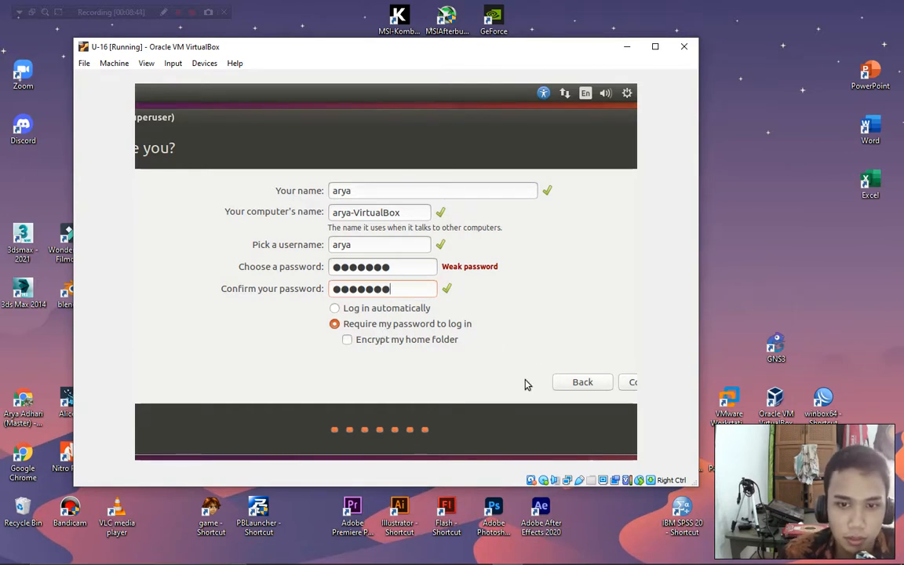
drag(438, 124, 367, 147)
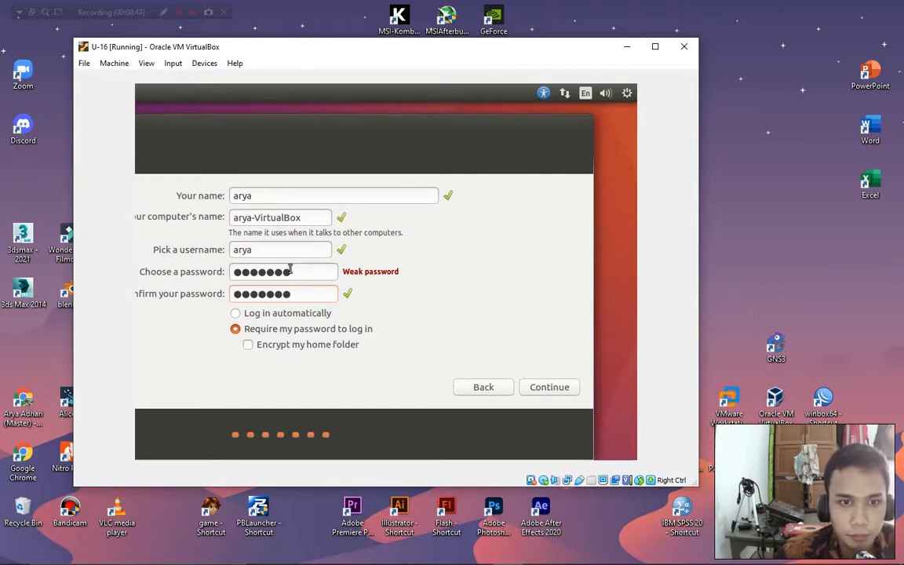
double_click(259, 250)
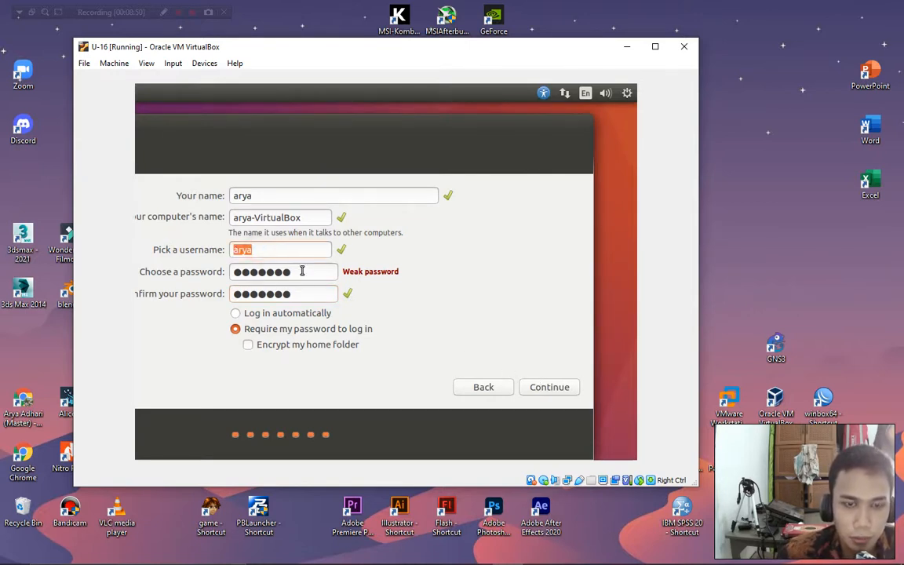
click(548, 385)
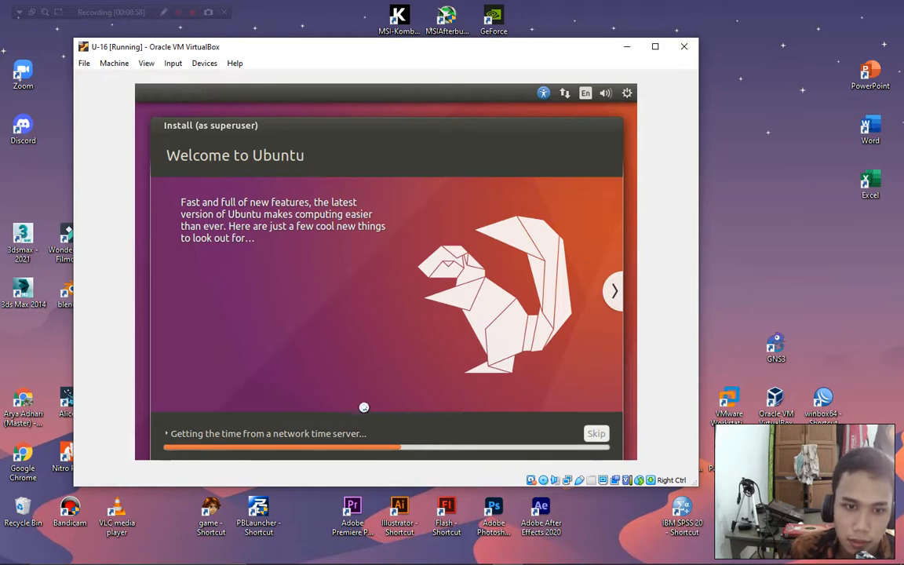
Advance the installer slideshow five slides to 'Everything you need for the office' and open Task Manager.
click(612, 298)
click(614, 295)
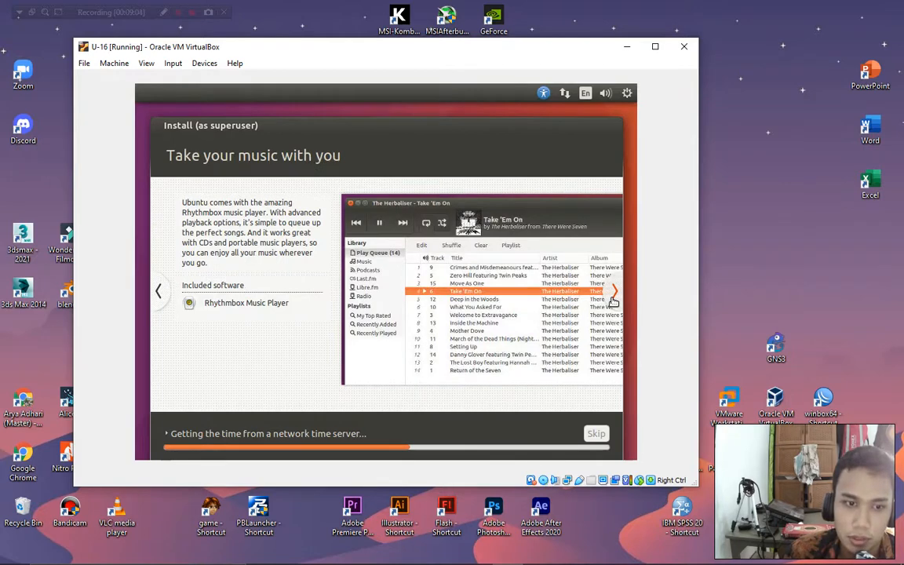
click(614, 296)
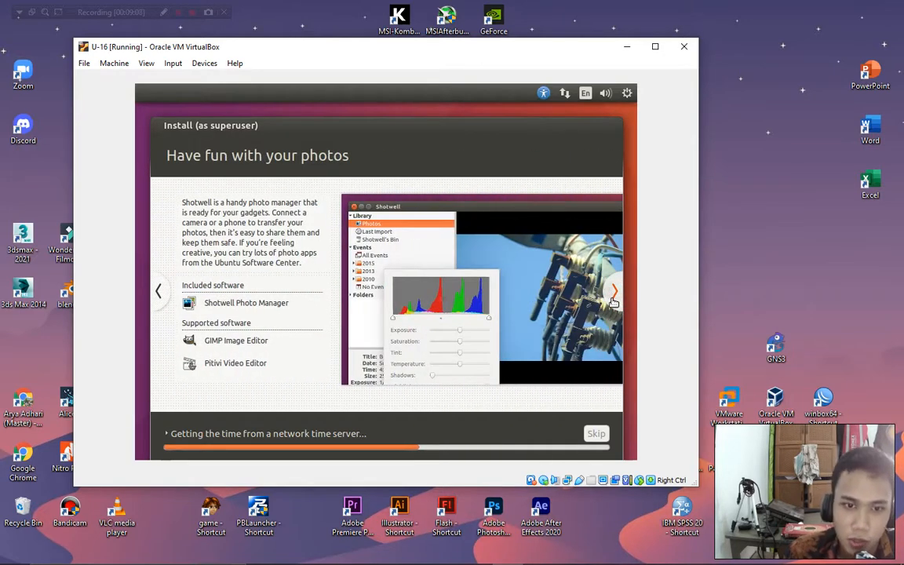
click(614, 299)
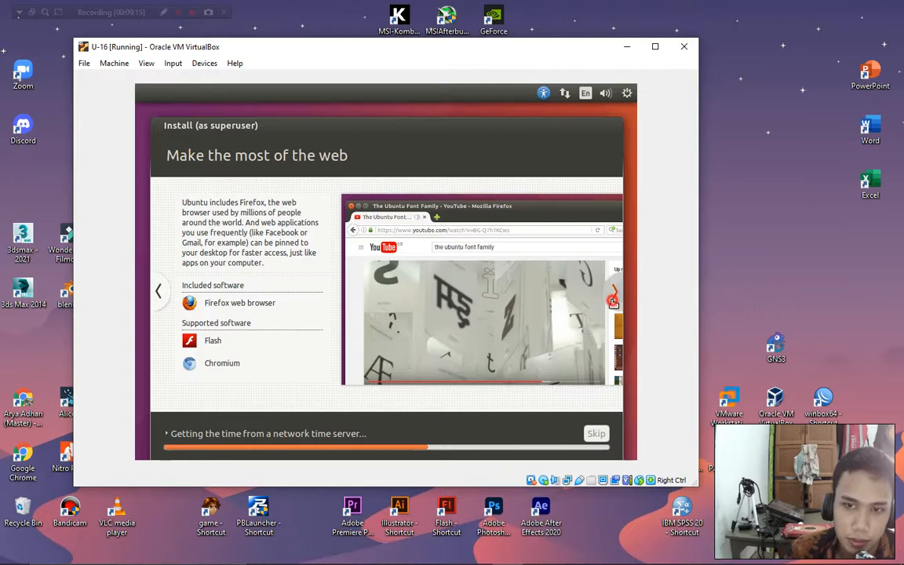
click(614, 302)
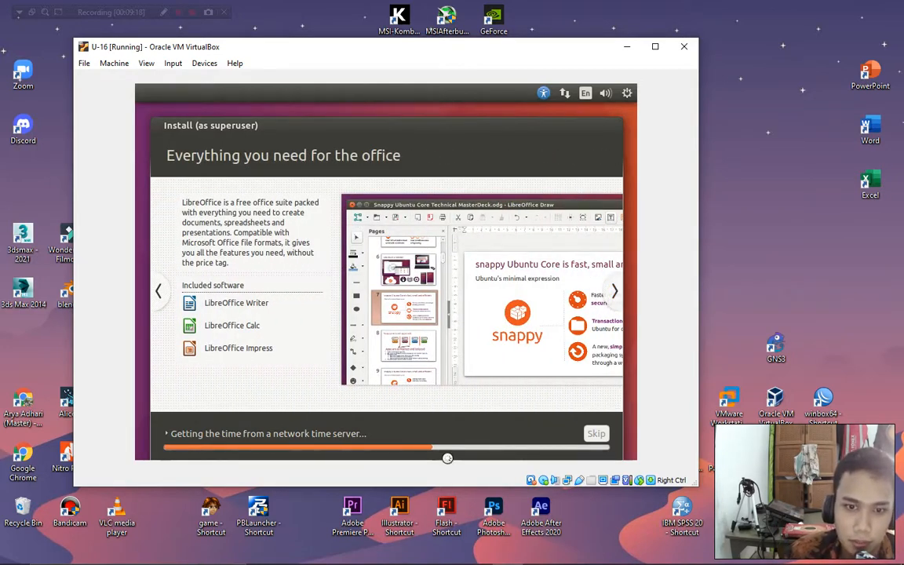
click(178, 18)
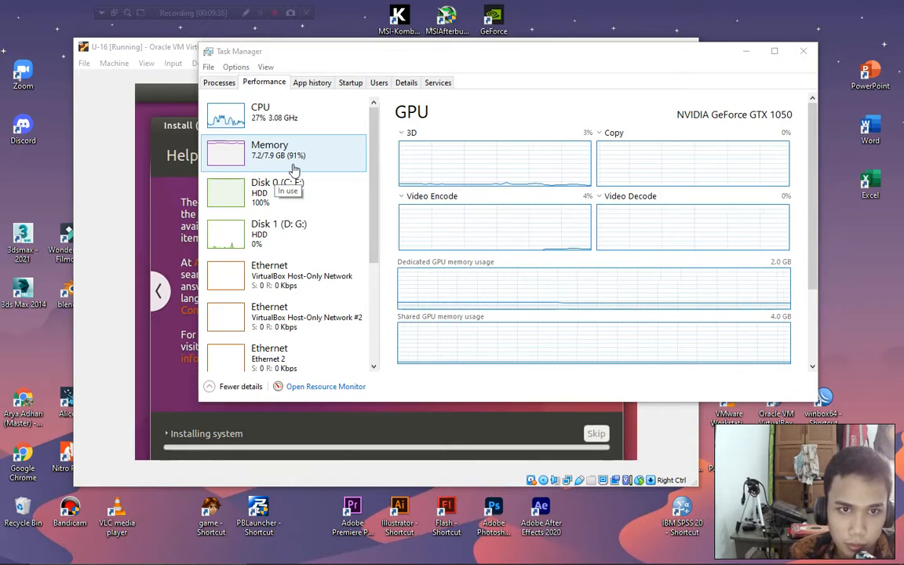
Review the running processes in Task Manager, then minimize it.
click(219, 83)
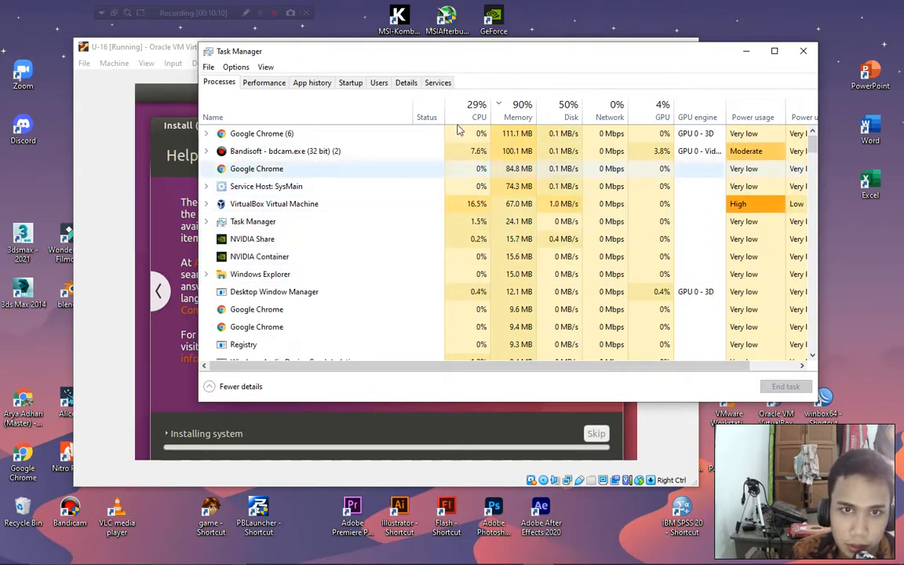
click(746, 50)
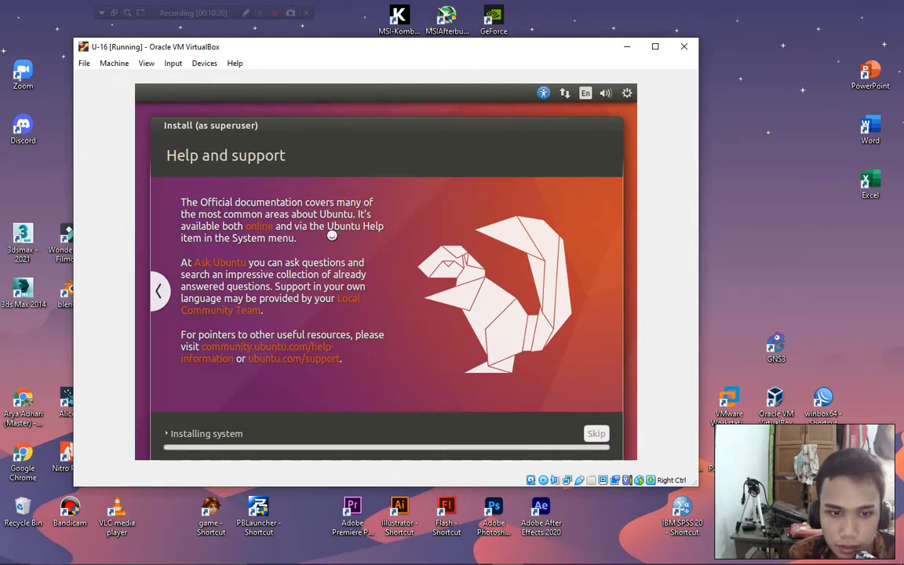
click(261, 14)
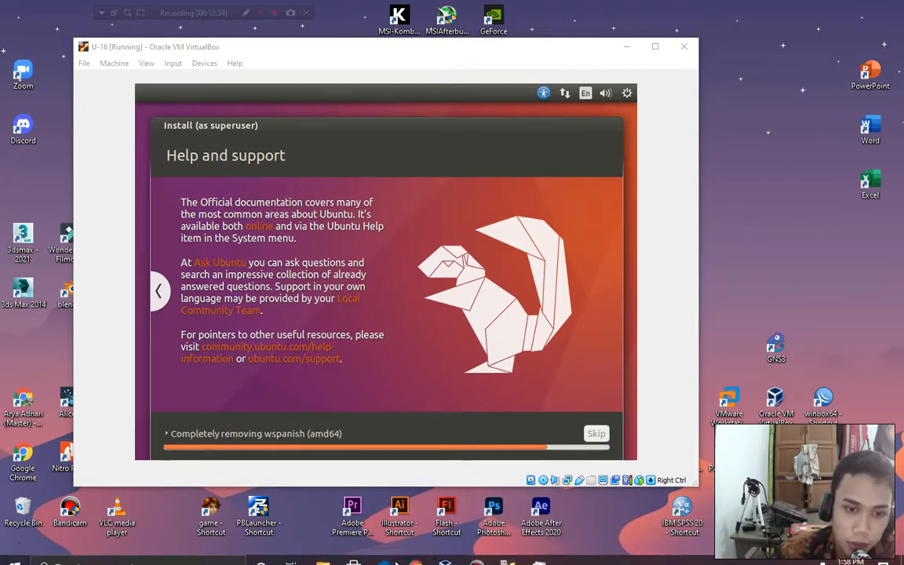
mouse_move(438, 559)
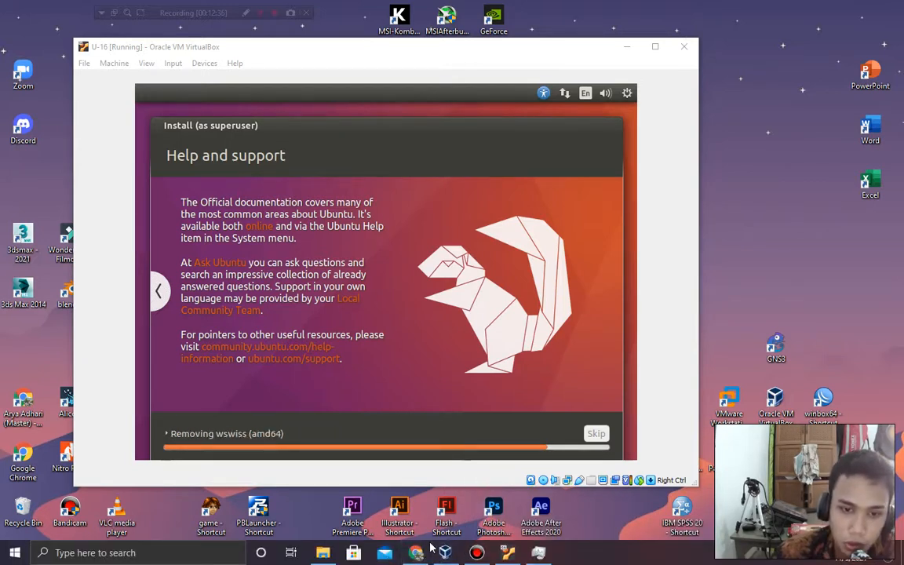
click(537, 554)
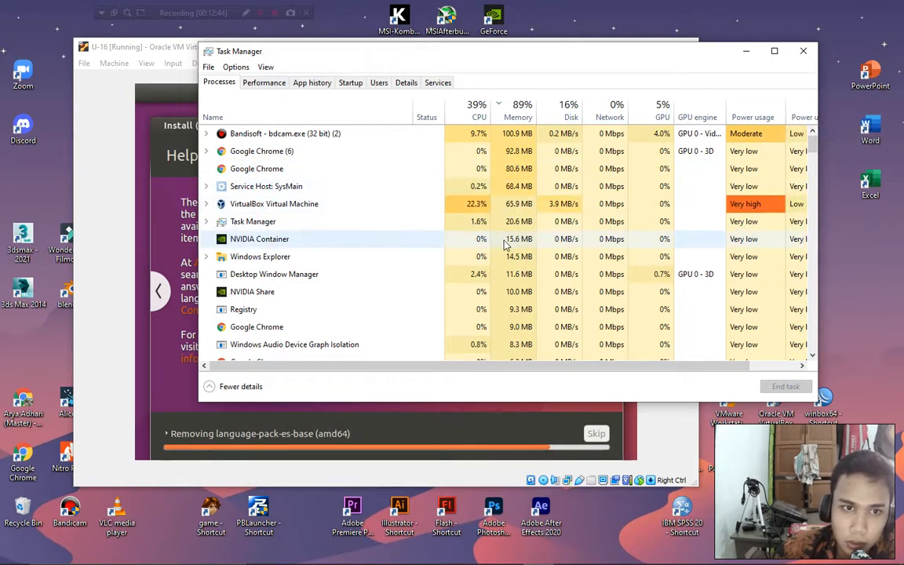
click(747, 51)
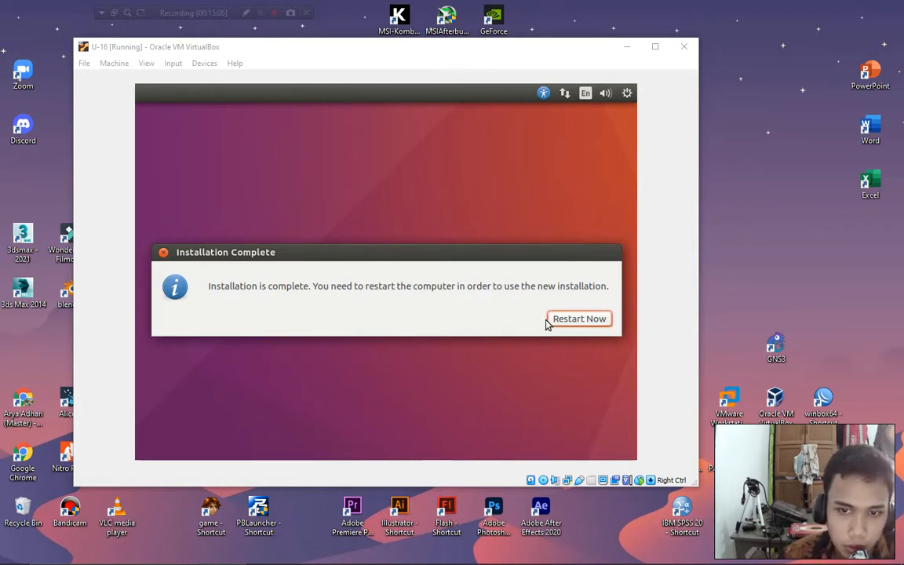
Restart the VM from the Installation Complete dialog.
click(575, 324)
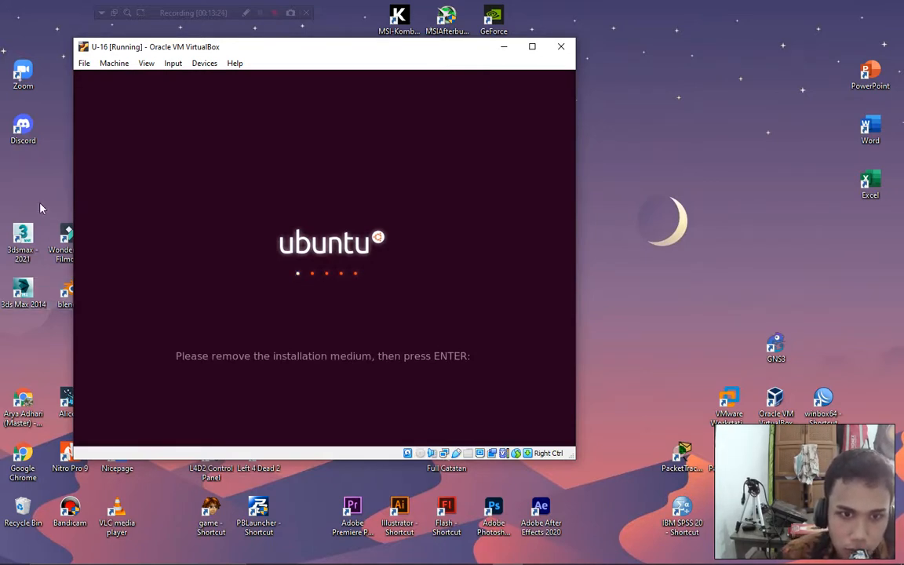
Check the Devices menu without changes, then press Enter to confirm the installation medium is removed.
click(201, 64)
mouse_move(289, 78)
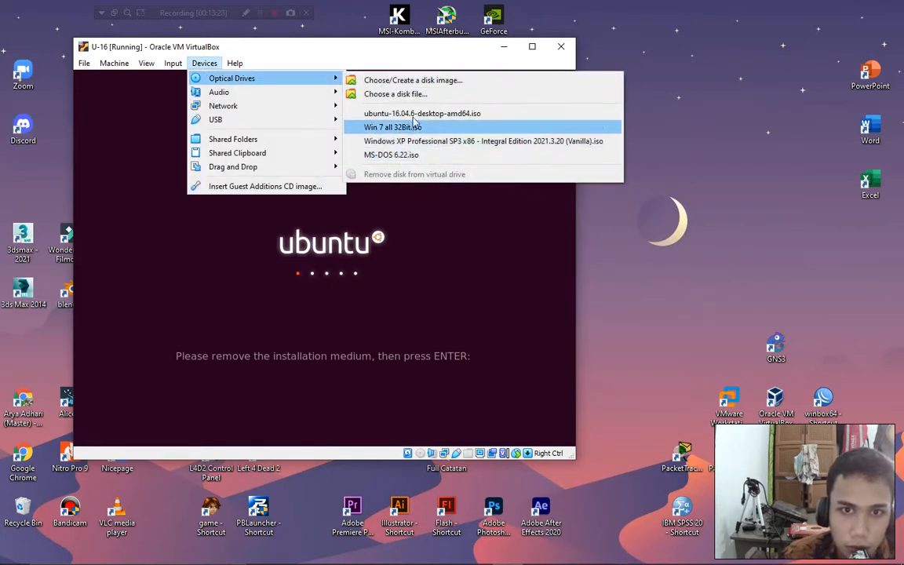
click(392, 47)
key(Return)
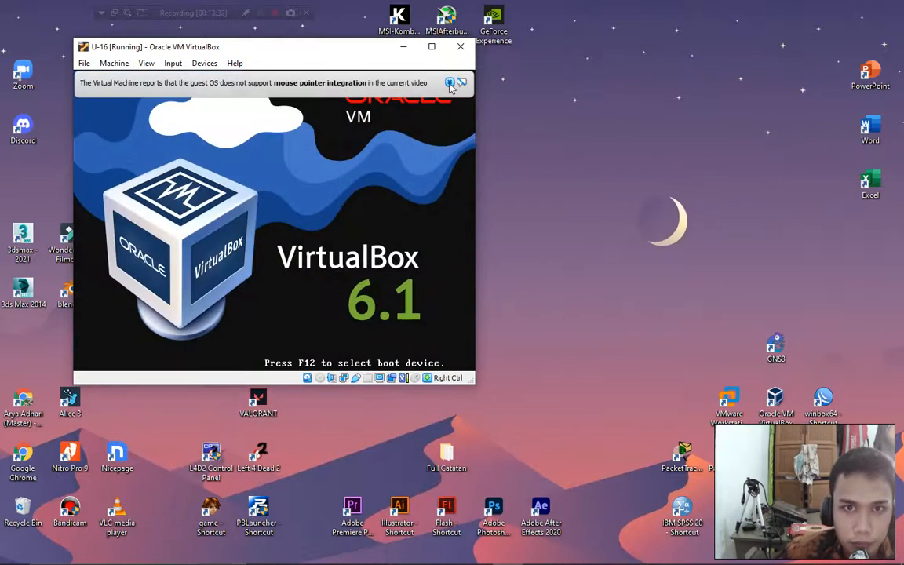
Dismiss the mouse-integration notices, reposition the VM window, and recheck the Devices menu.
click(449, 82)
drag(307, 50, 380, 63)
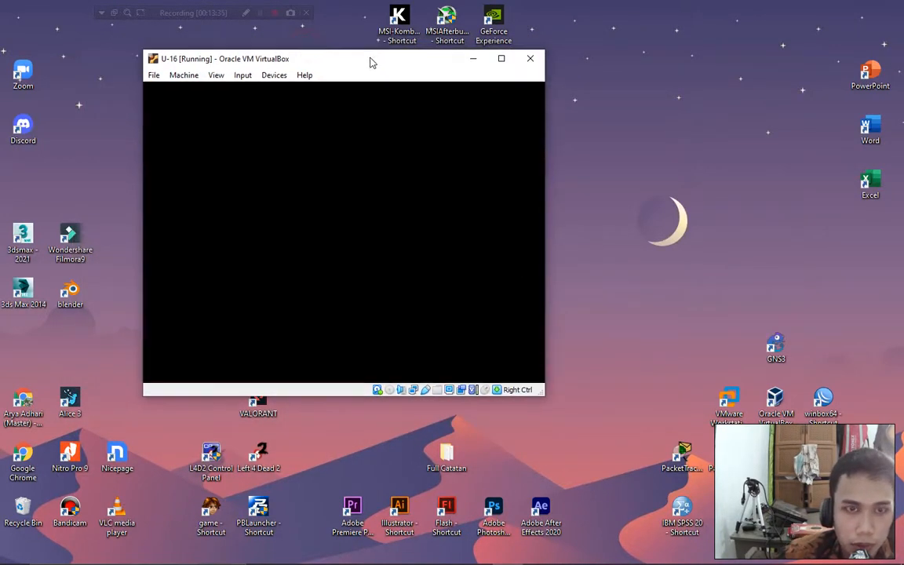
click(274, 75)
mouse_move(304, 75)
mouse_move(274, 75)
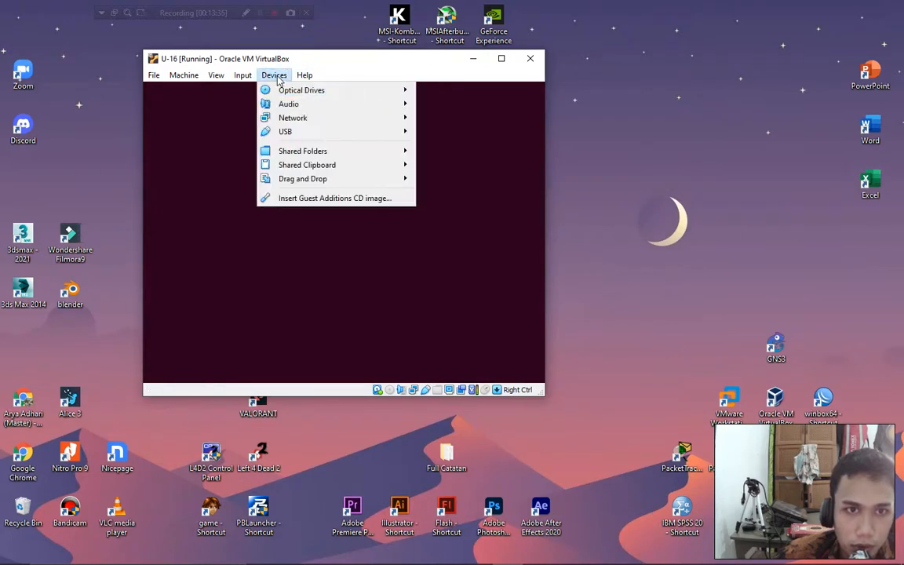
mouse_move(330, 90)
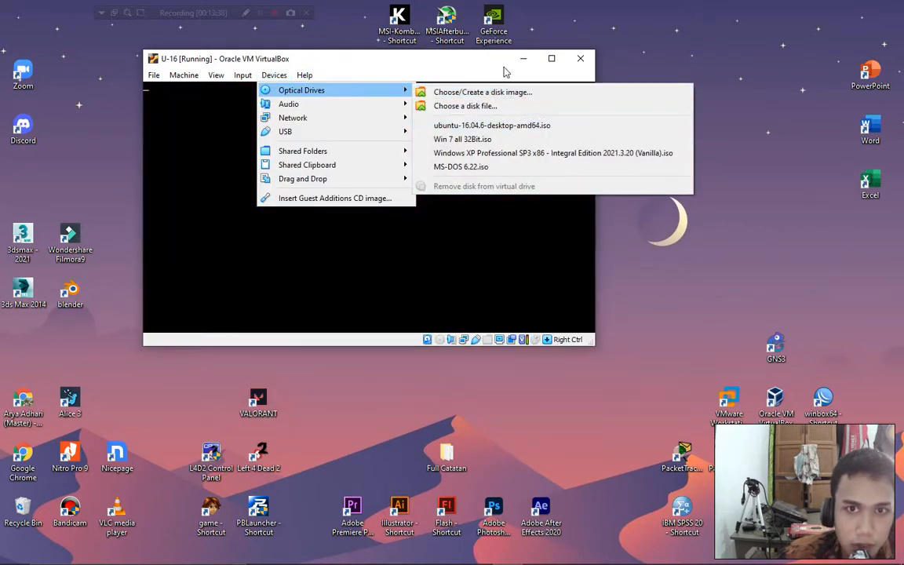
click(699, 78)
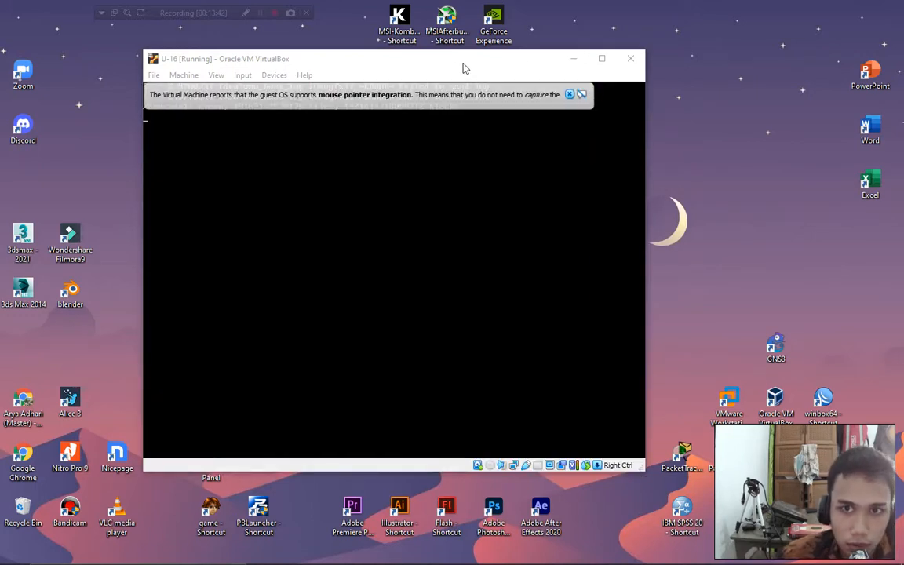
click(569, 94)
Nudge the VM window right and down while Ubuntu boots from its disk.
mouse_move(431, 57)
mouse_down()
mouse_move(452, 61)
mouse_move(430, 60)
mouse_up()
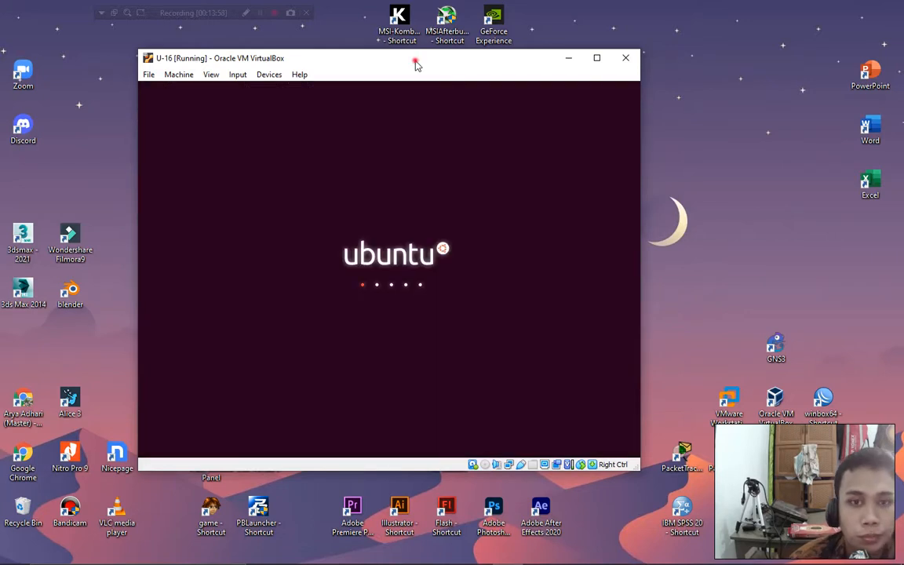
drag(416, 65, 442, 71)
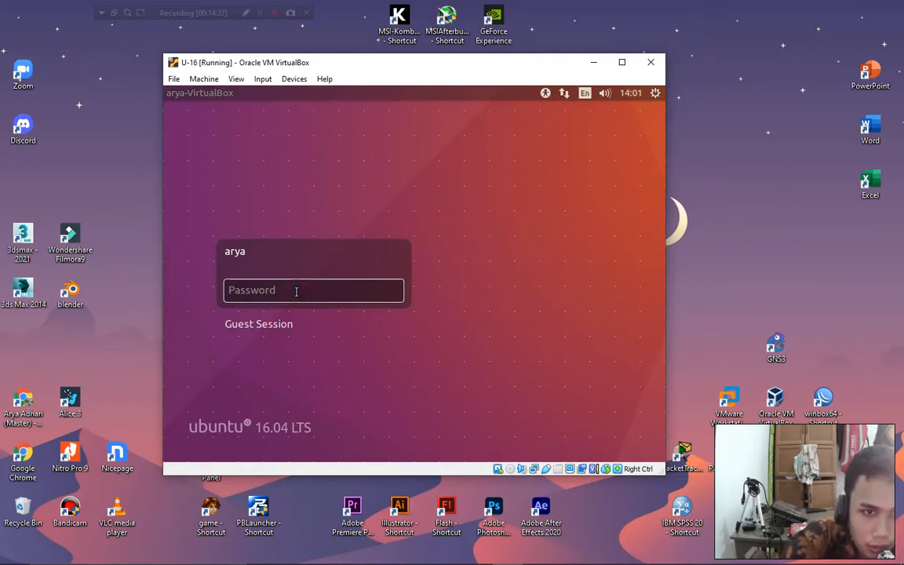
Sign in with the account password, then bring up Task Manager from the taskbar.
text(••••)
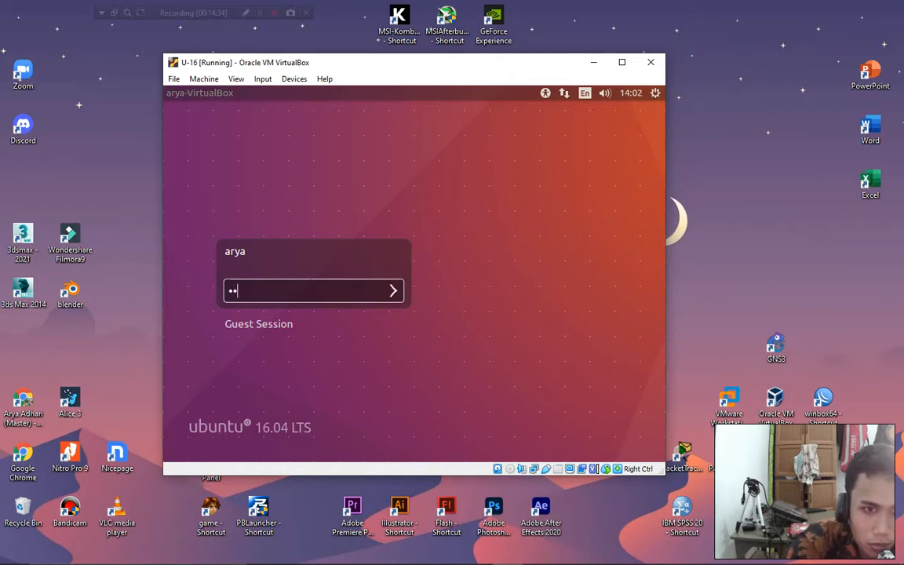
key(BackSpace)
key(BackSpace)
key(BackSpace)
key(BackSpace)
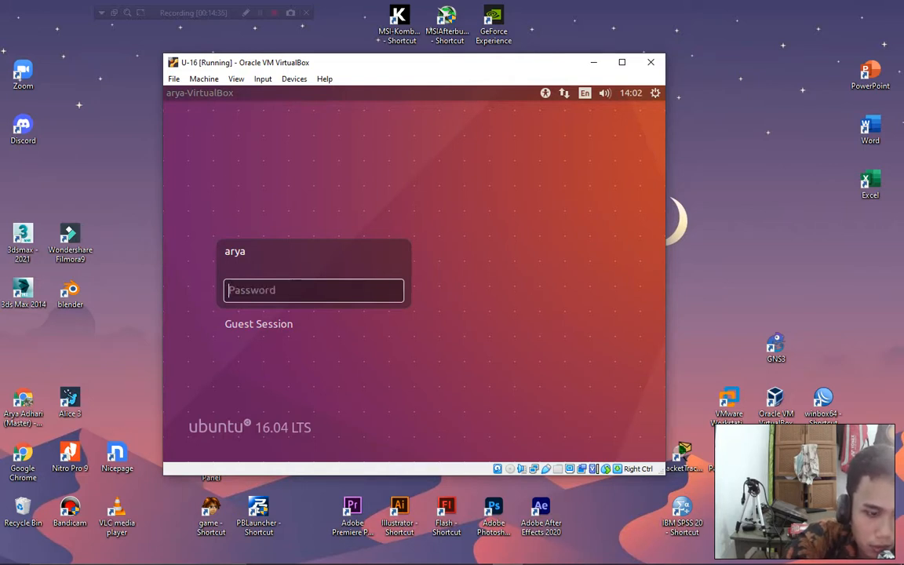
text(•••••••)
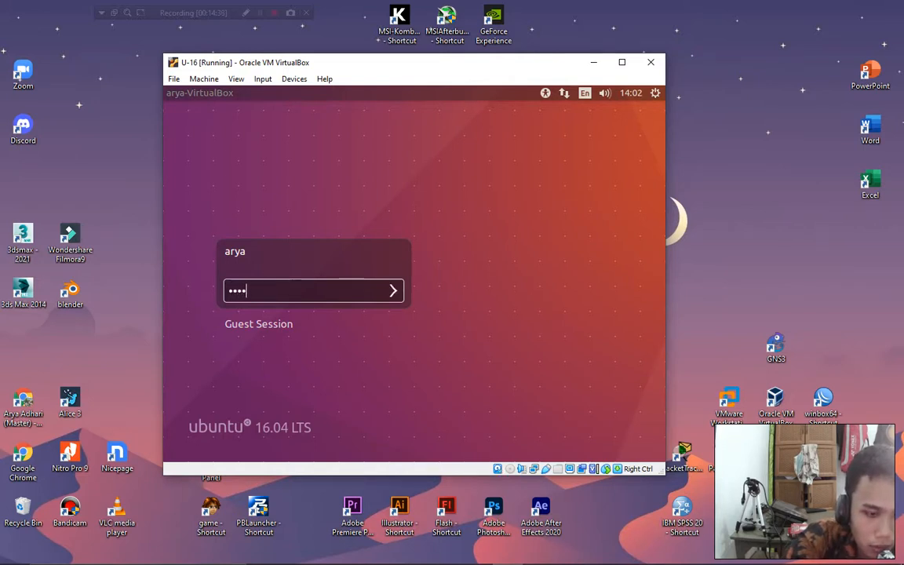
key(Return)
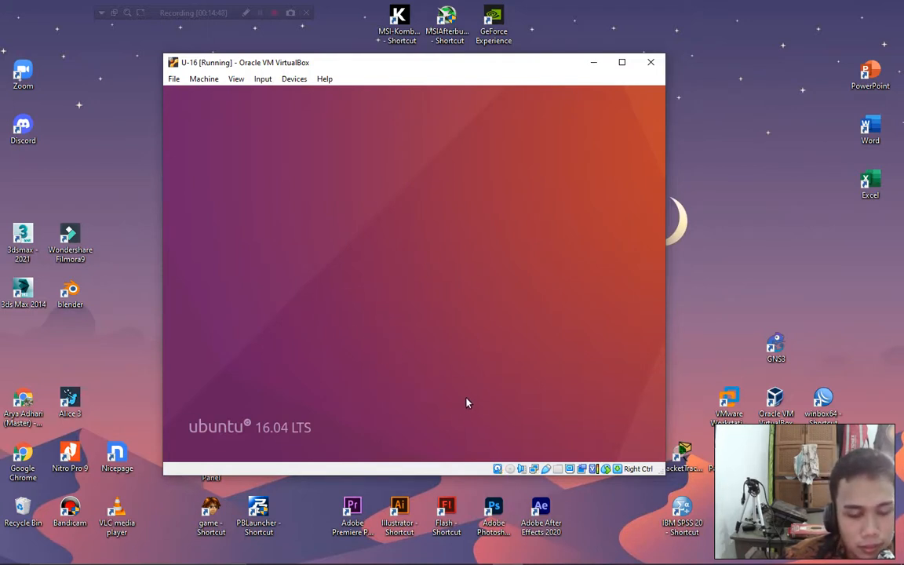
click(546, 555)
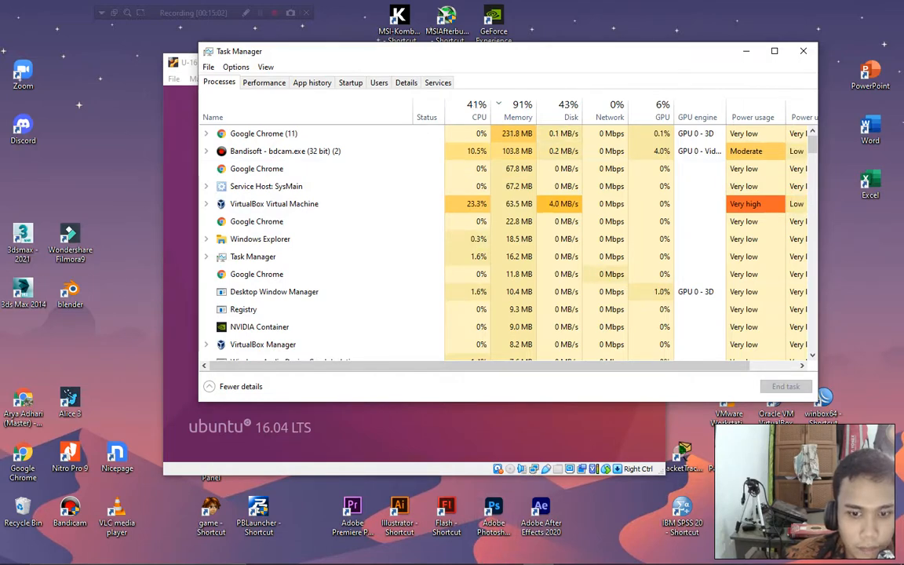
Minimize Task Manager, then enlarge and reposition the U-16 VirtualBox window.
mouse_move(493, 563)
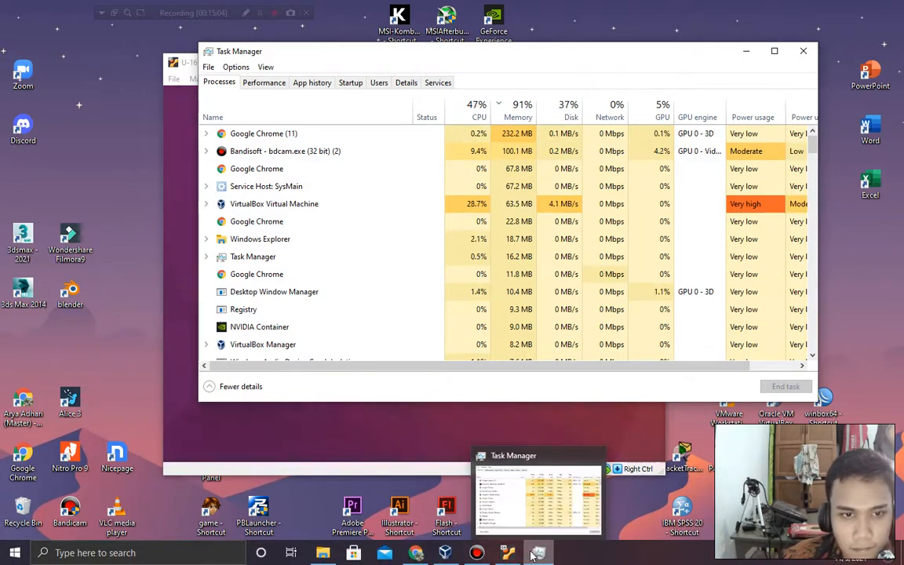
click(531, 555)
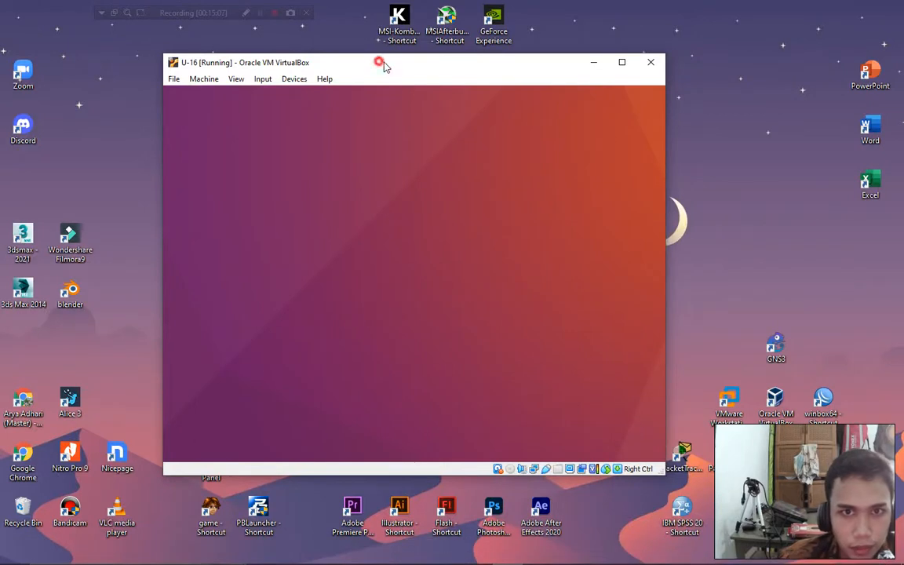
drag(384, 64, 398, 62)
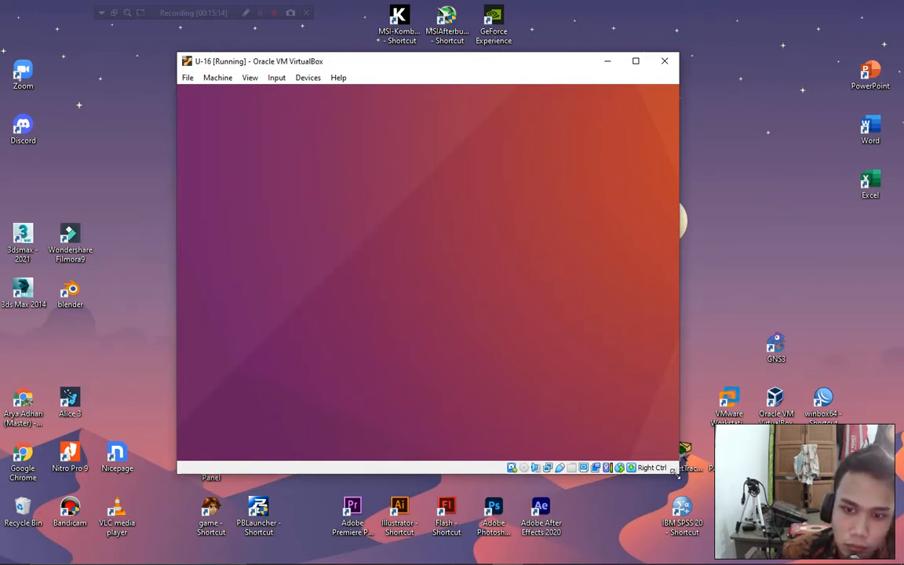
drag(675, 472, 696, 496)
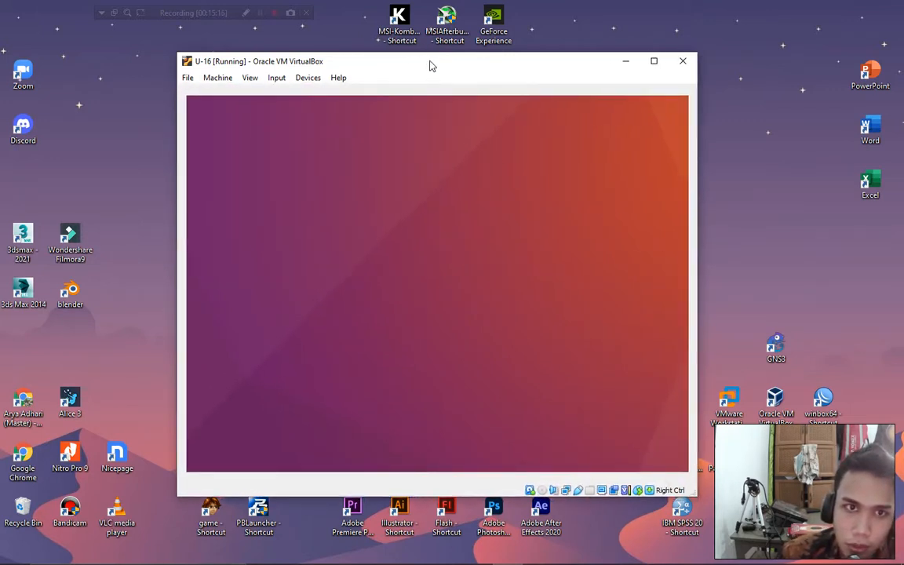
drag(430, 66, 397, 59)
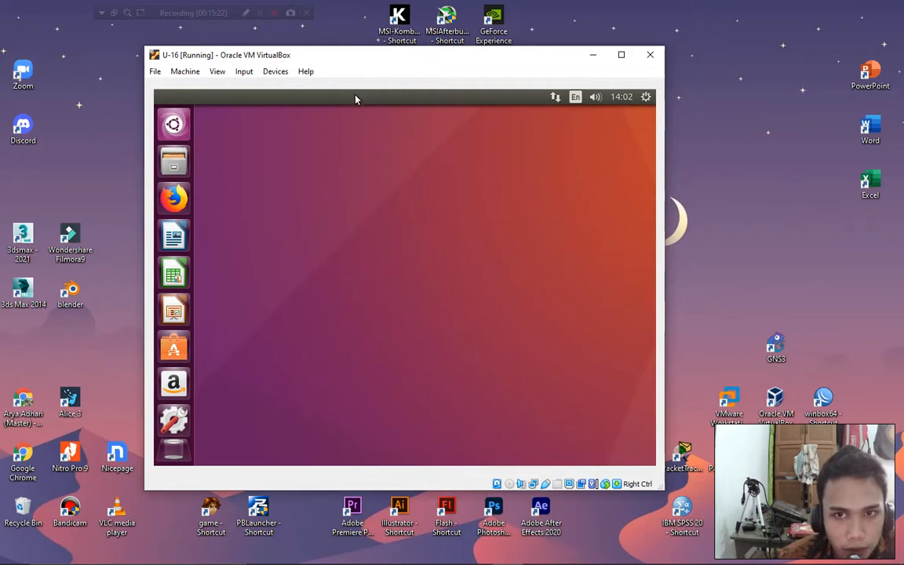
Check the Ubuntu network menu and raise the guest's volume slightly.
click(555, 98)
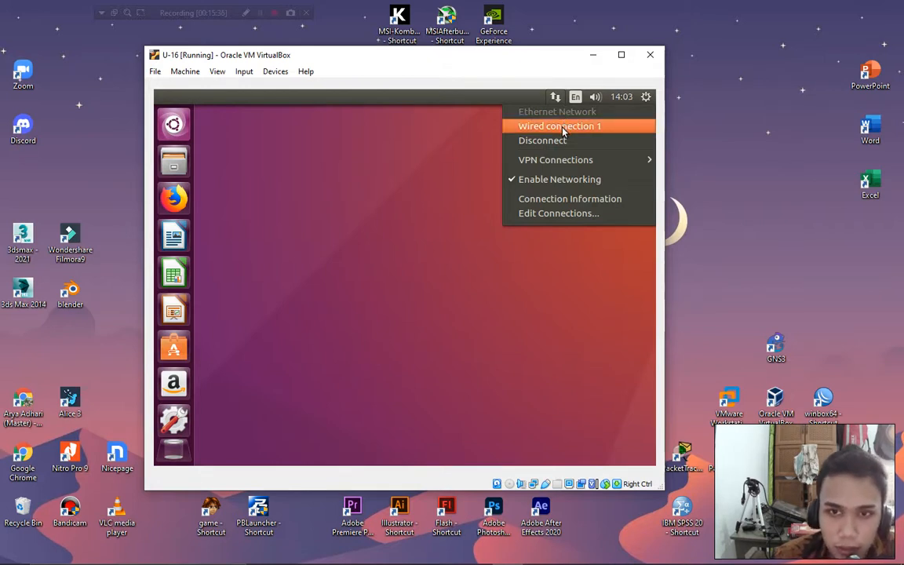
mouse_move(574, 100)
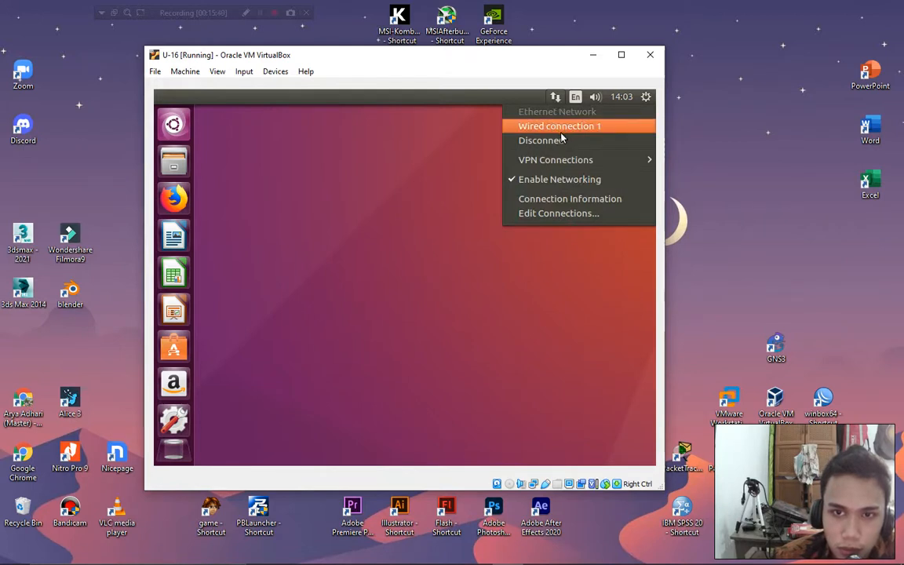
mouse_move(609, 167)
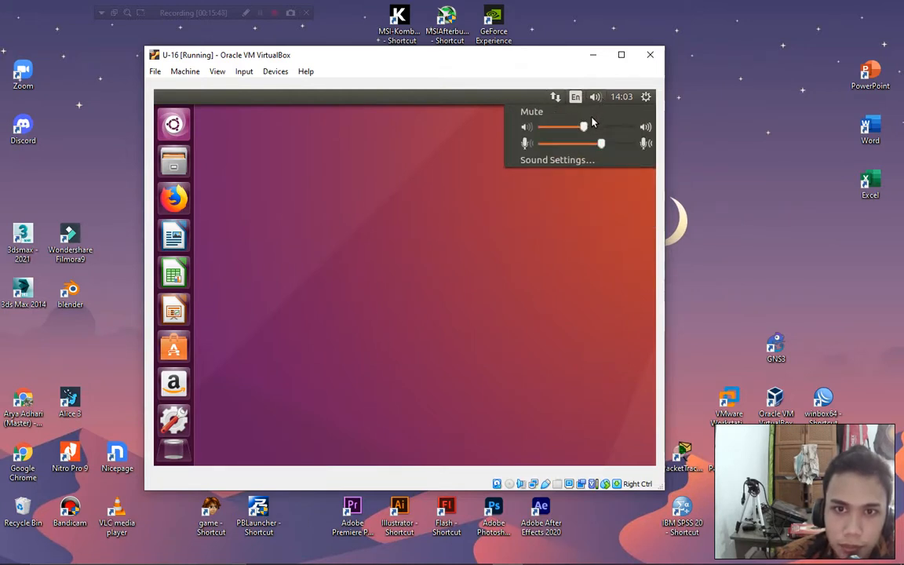
drag(584, 127, 598, 128)
Look at the Ubuntu gear menu's session and system options, then close it.
mouse_move(619, 100)
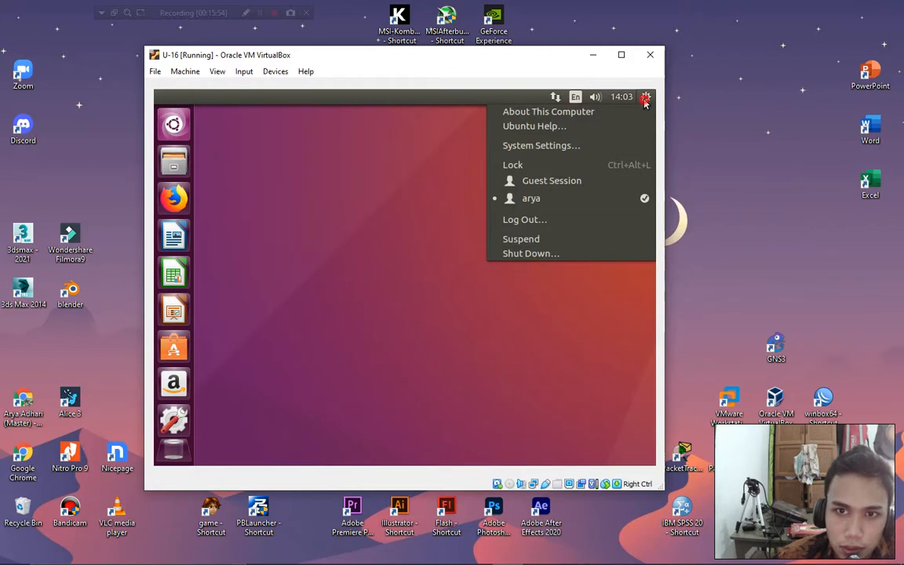
click(645, 99)
click(645, 99)
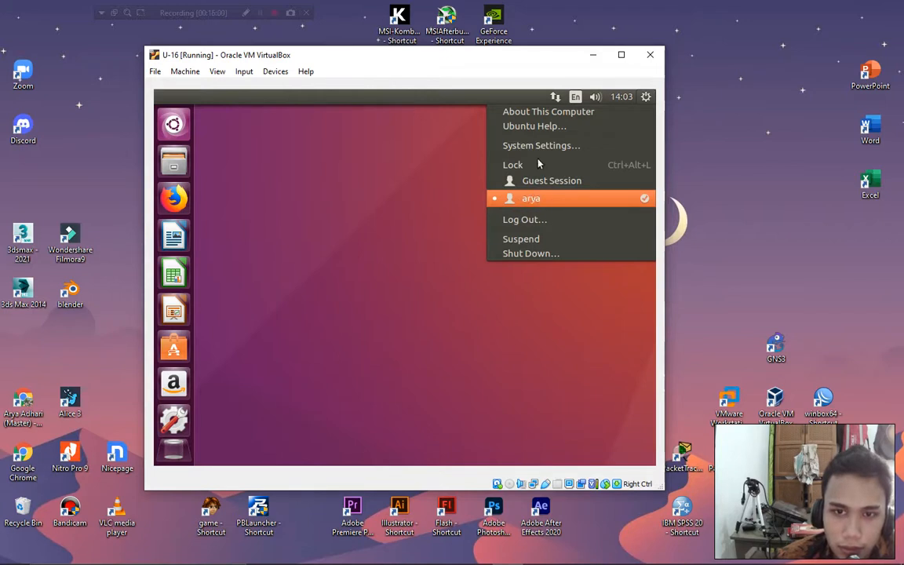
click(392, 241)
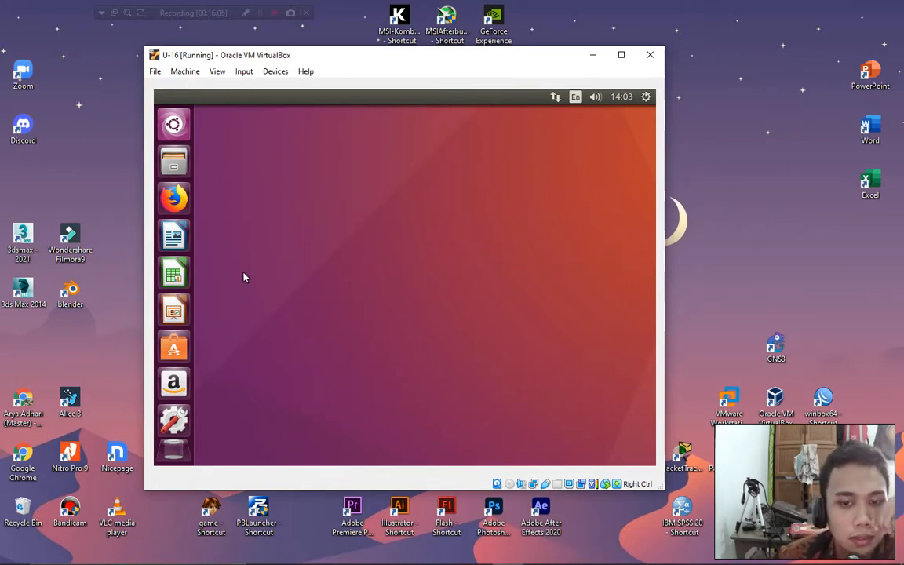
Search the Ubuntu dash for 'term' to launch Terminal, then enlarge and reposition the VM window.
click(185, 128)
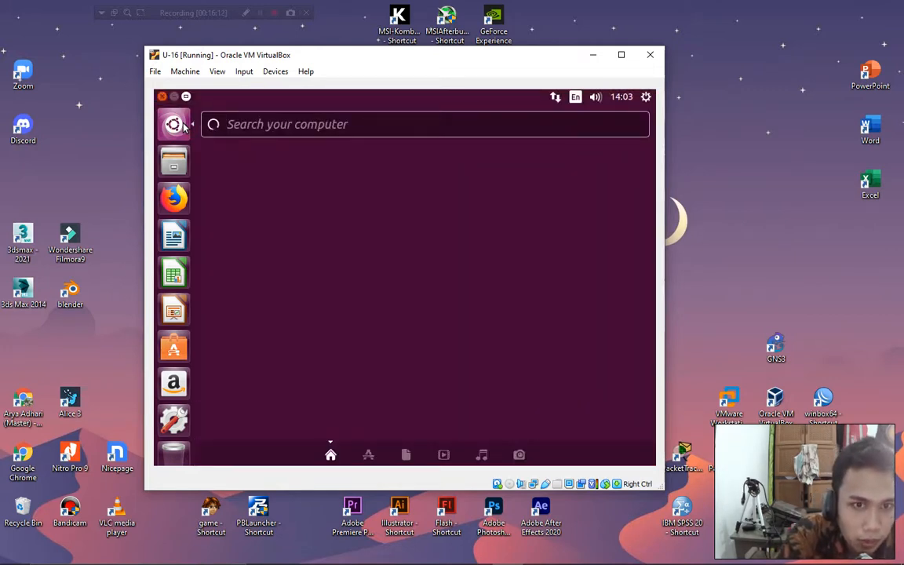
text(ter)
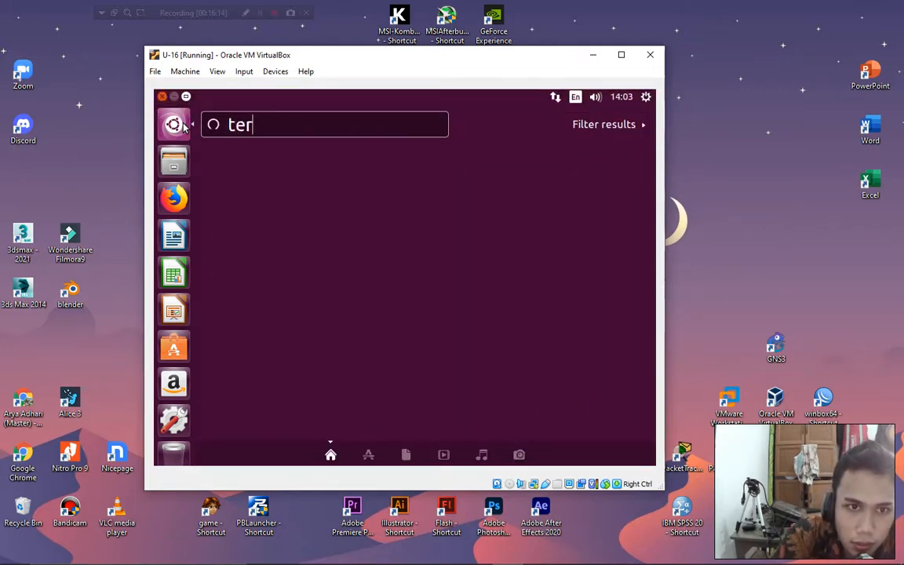
text(m)
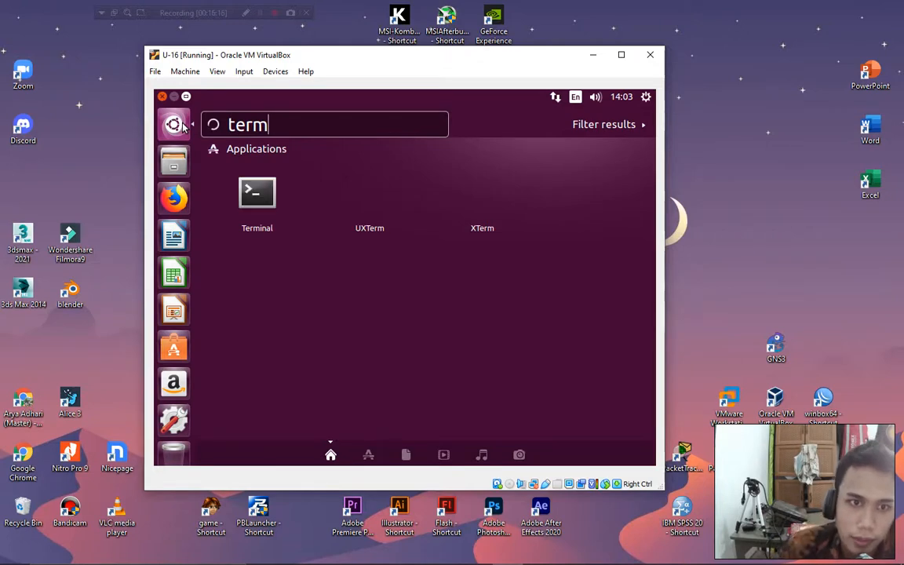
click(236, 175)
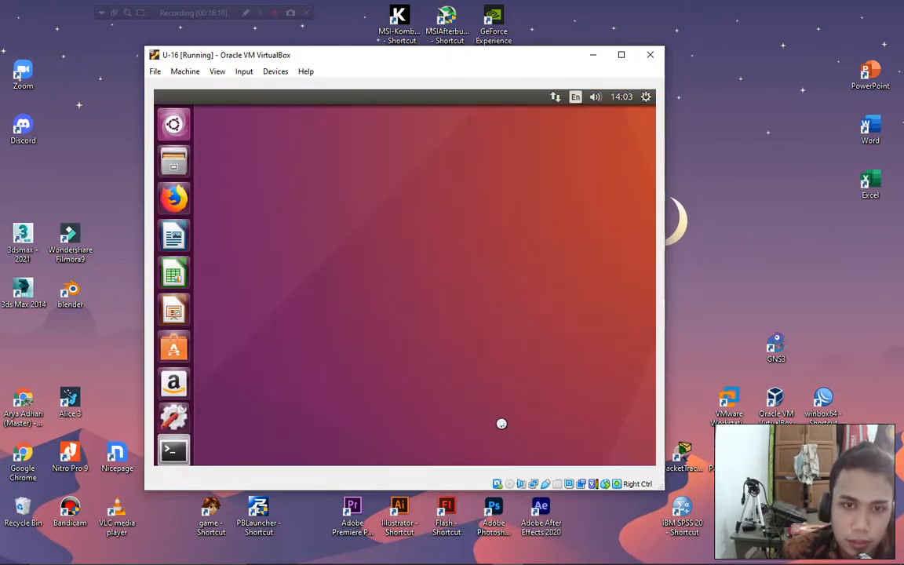
drag(662, 488, 801, 532)
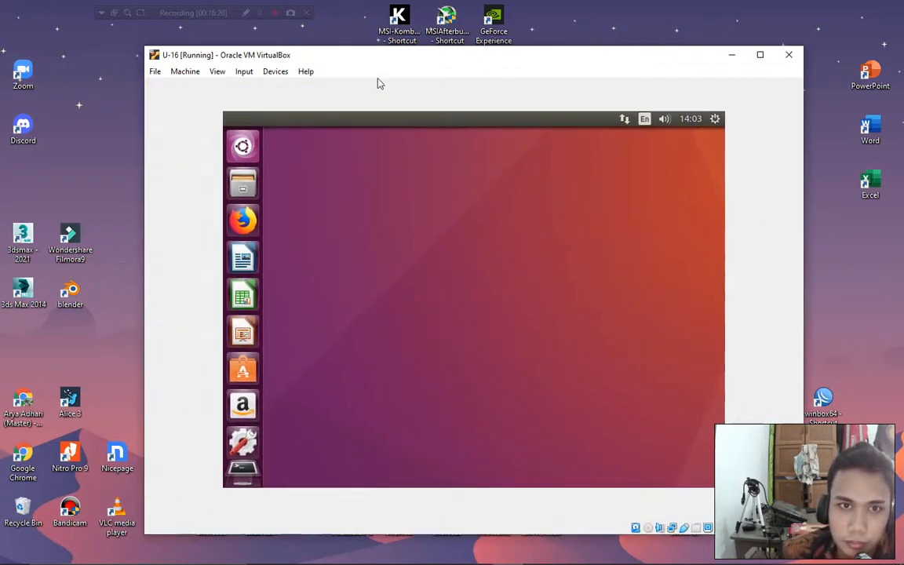
mouse_move(381, 52)
mouse_down()
mouse_move(397, 52)
mouse_move(309, 38)
mouse_up()
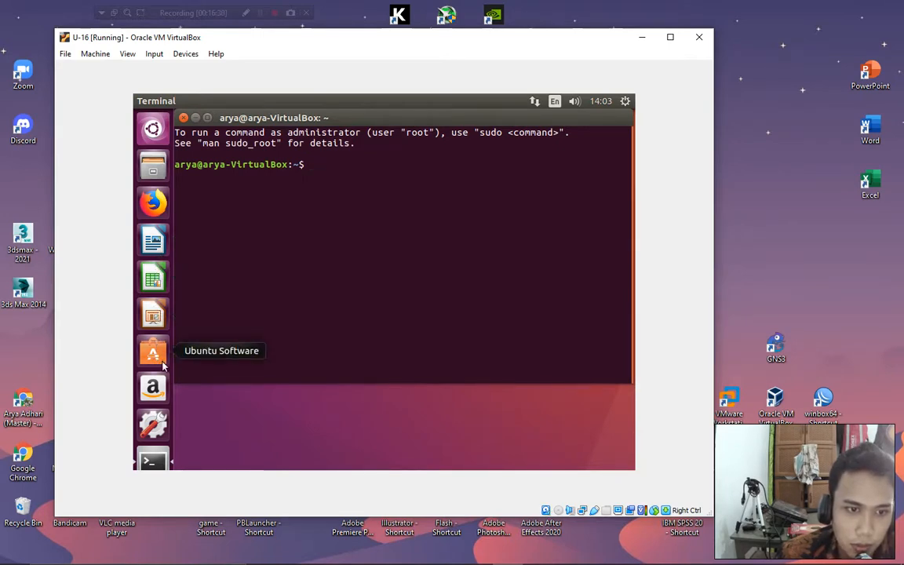
Run ifconfig in the Ubuntu terminal to list the network interfaces.
click(329, 161)
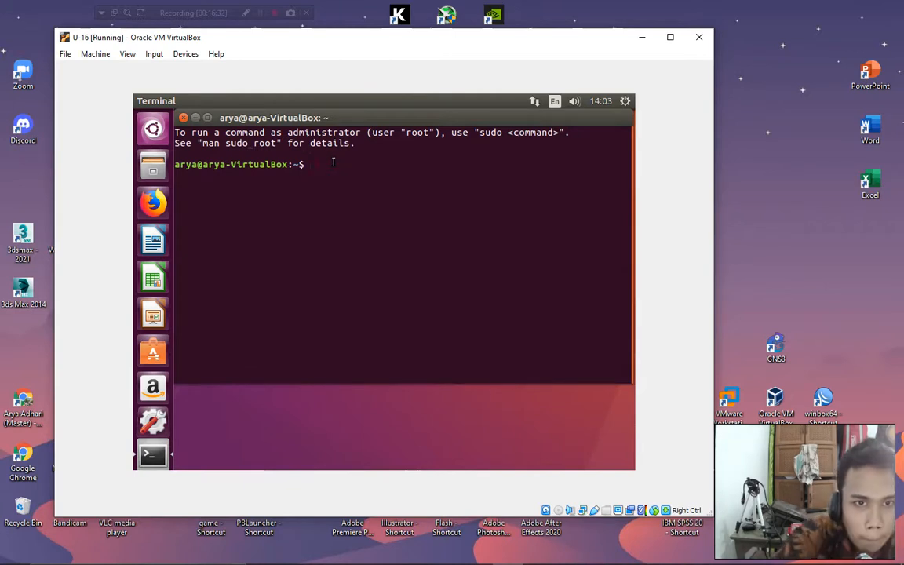
key(Return)
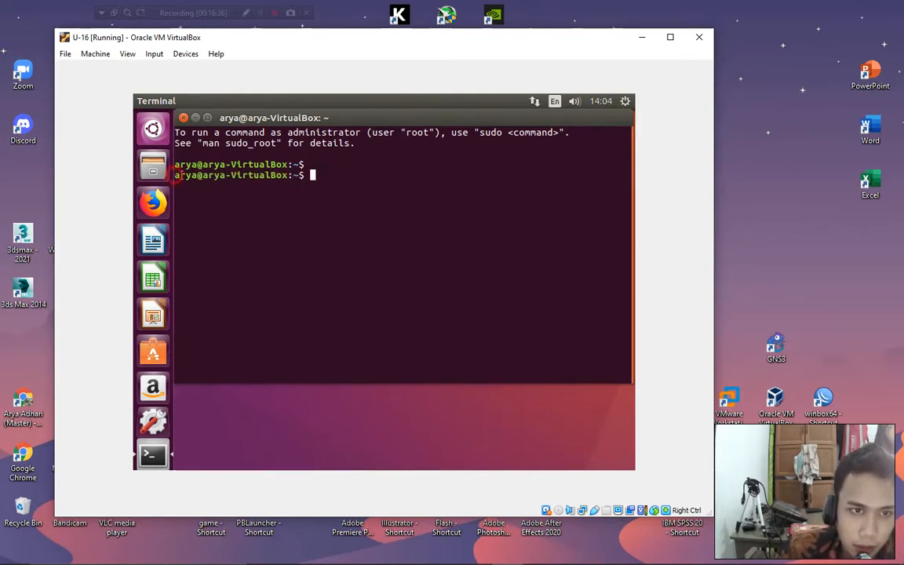
drag(175, 175, 284, 176)
click(331, 177)
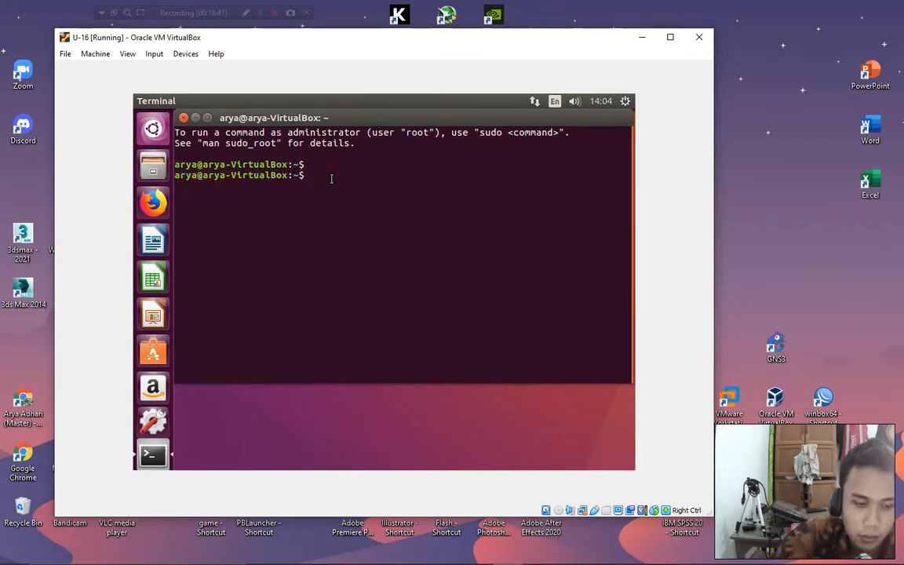
text(ifconfig)
key(Return)
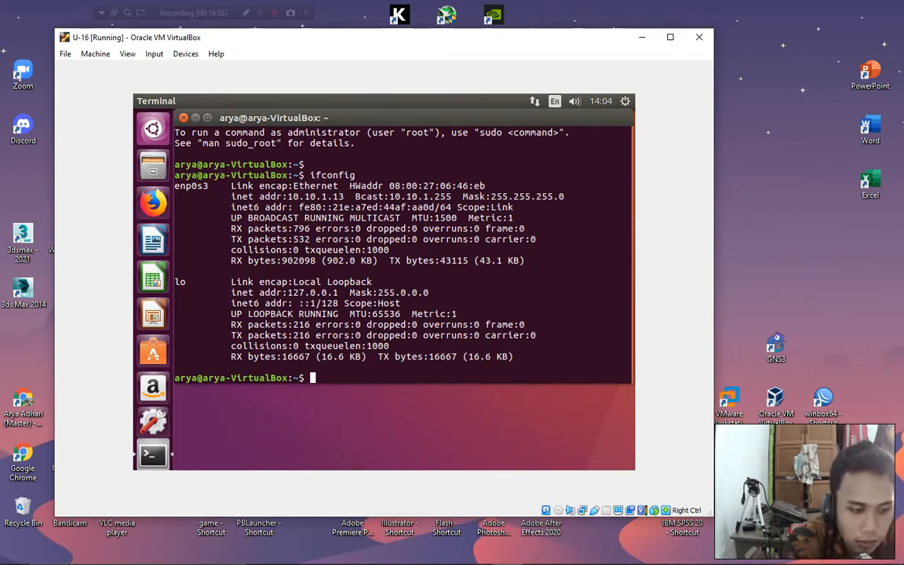
Become root with sudo su and the account password, noting the prompt now shows root.
text(sudo)
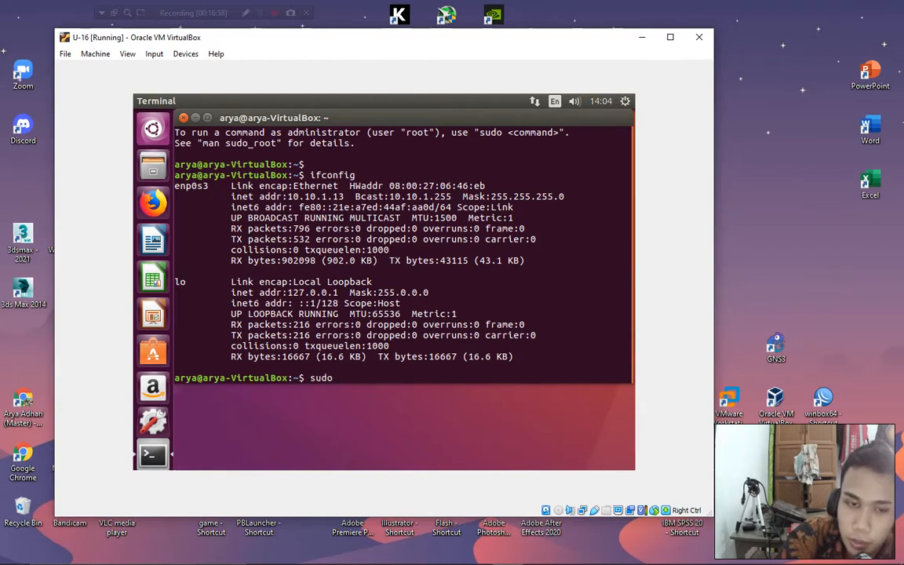
text( su)
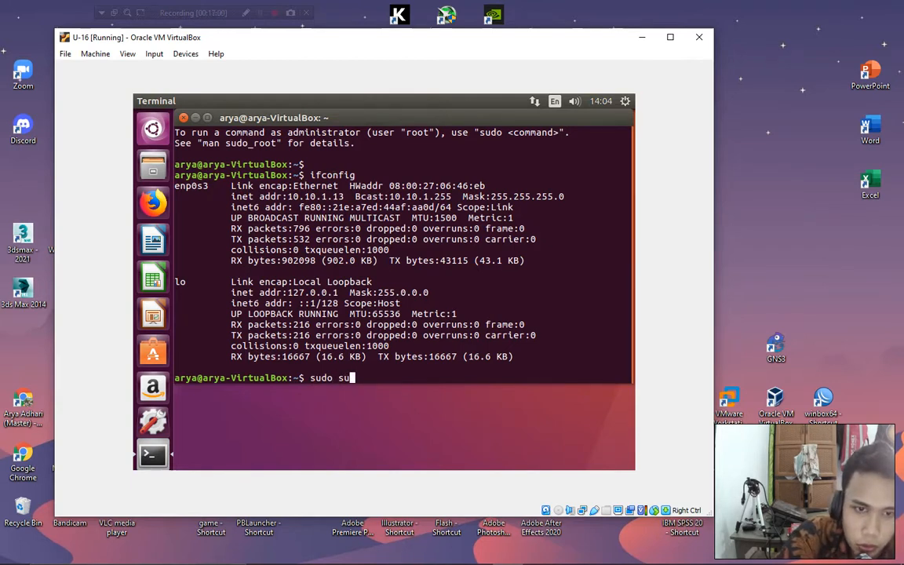
key(Return)
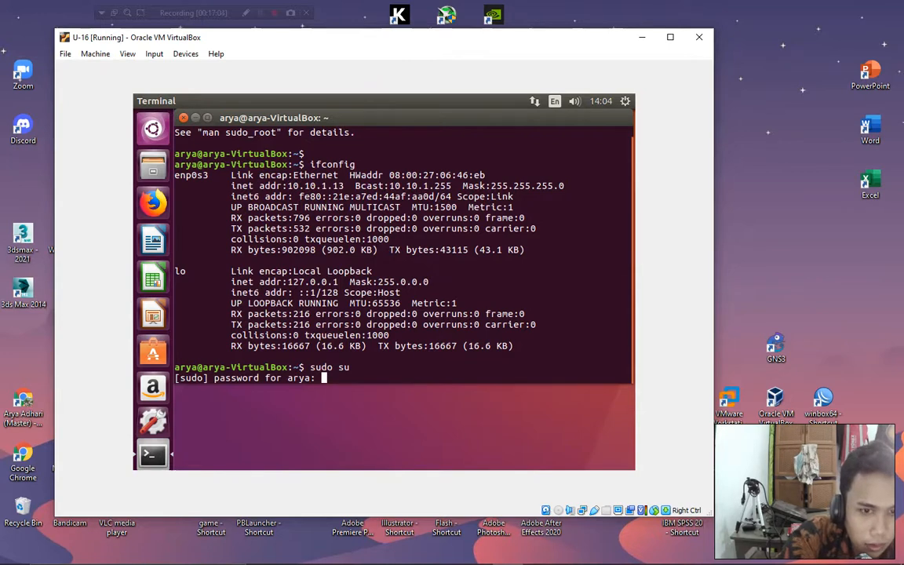
key(Return)
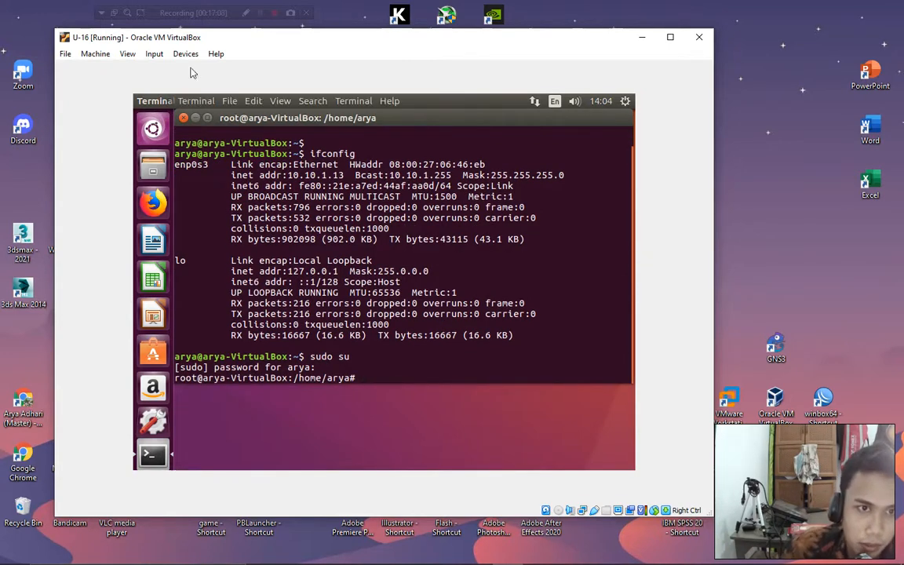
drag(176, 157, 202, 155)
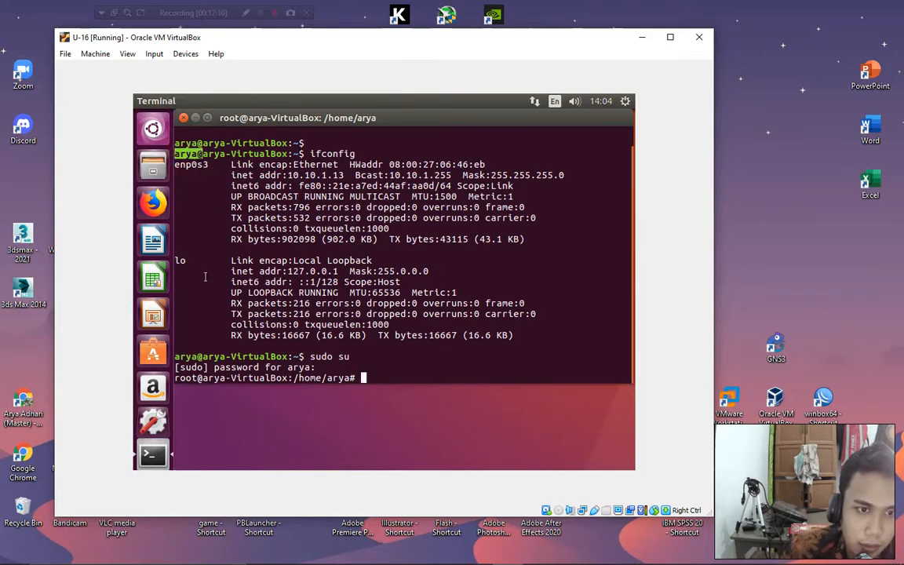
drag(176, 379, 199, 378)
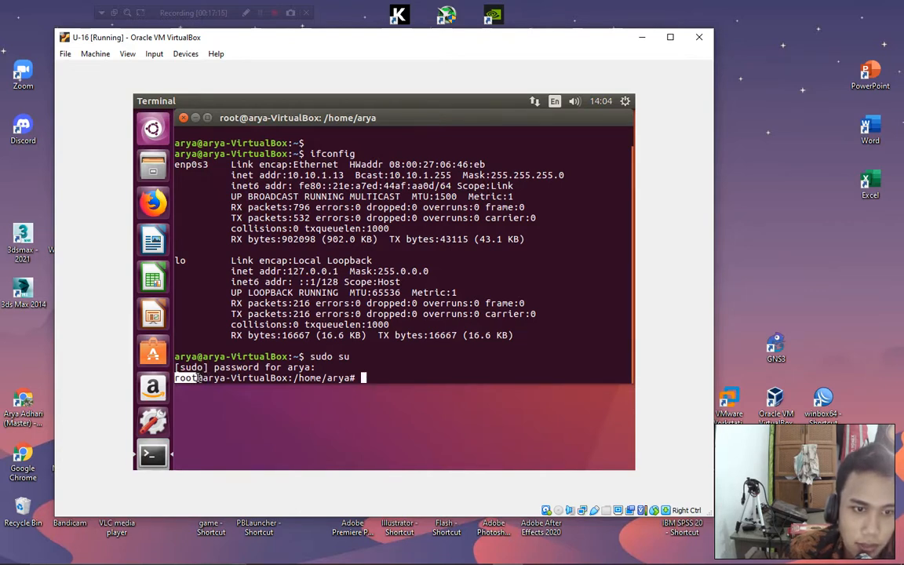
click(365, 378)
List all files in /home/arya with ls -all, then return to root's home folder.
text(cd)
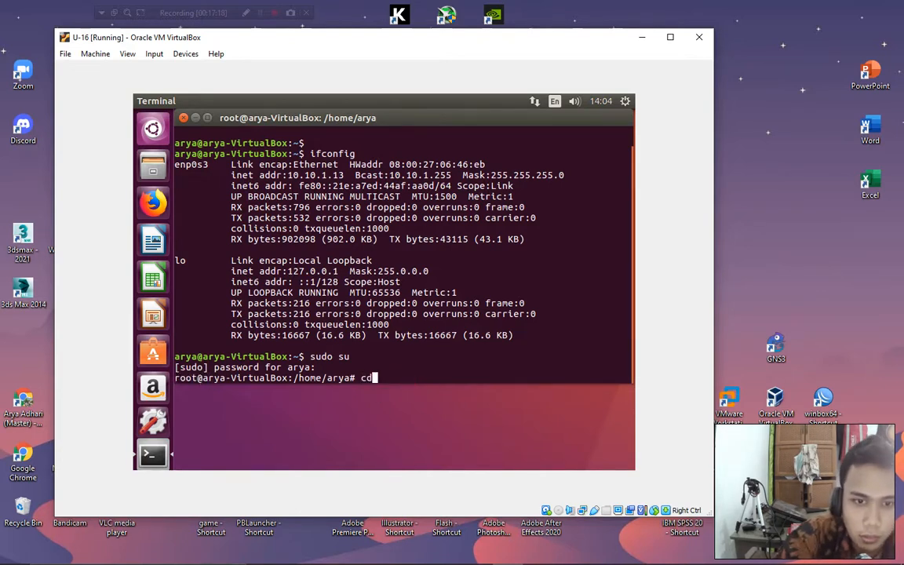
key(Return)
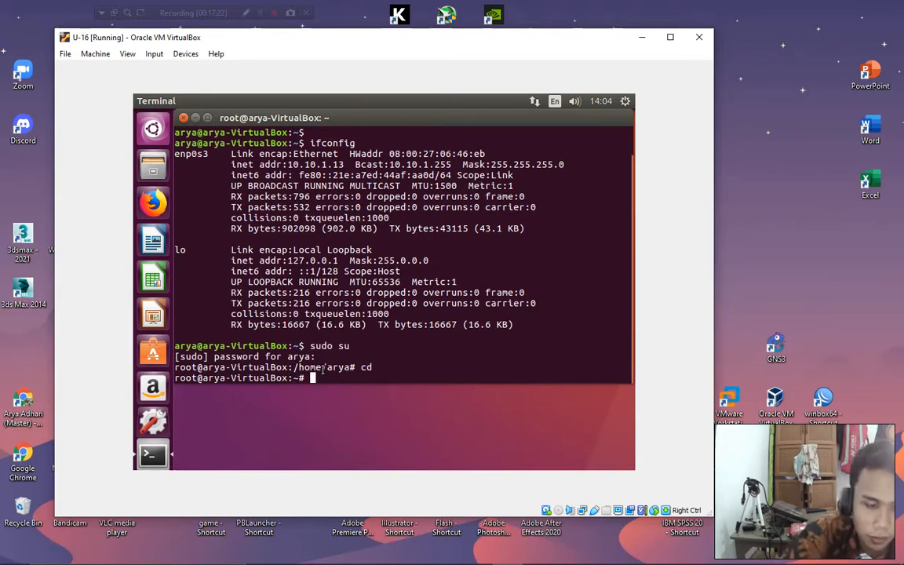
text(cd /hom)
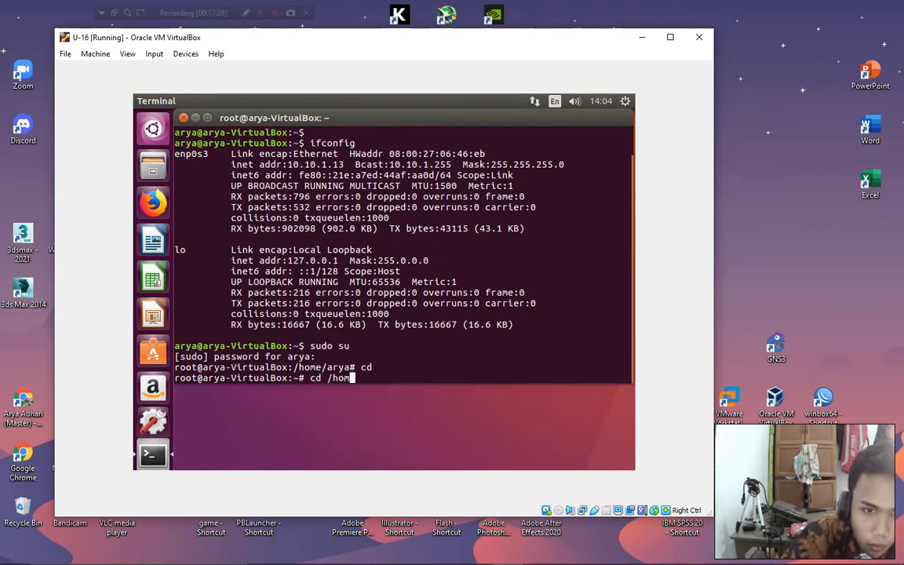
text(e/arya)
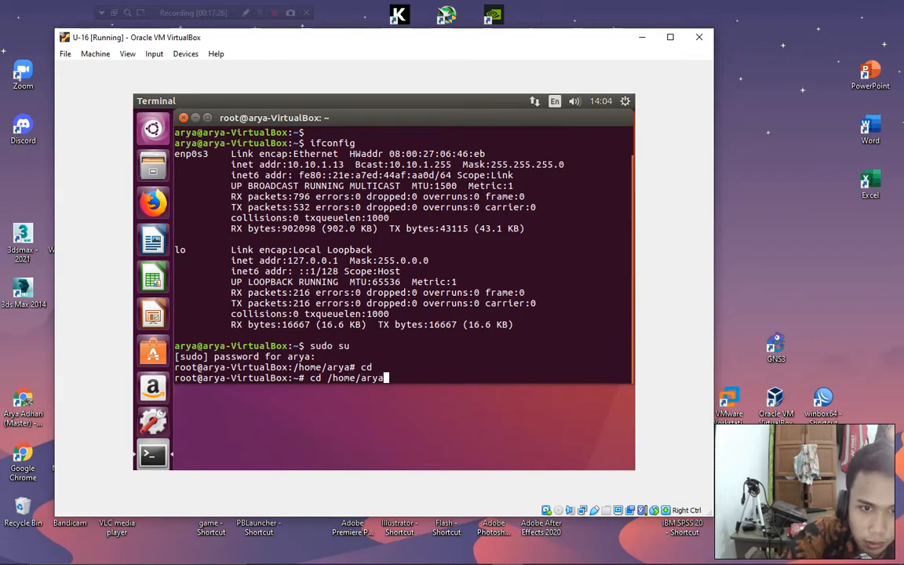
key(Return)
text(ls -all)
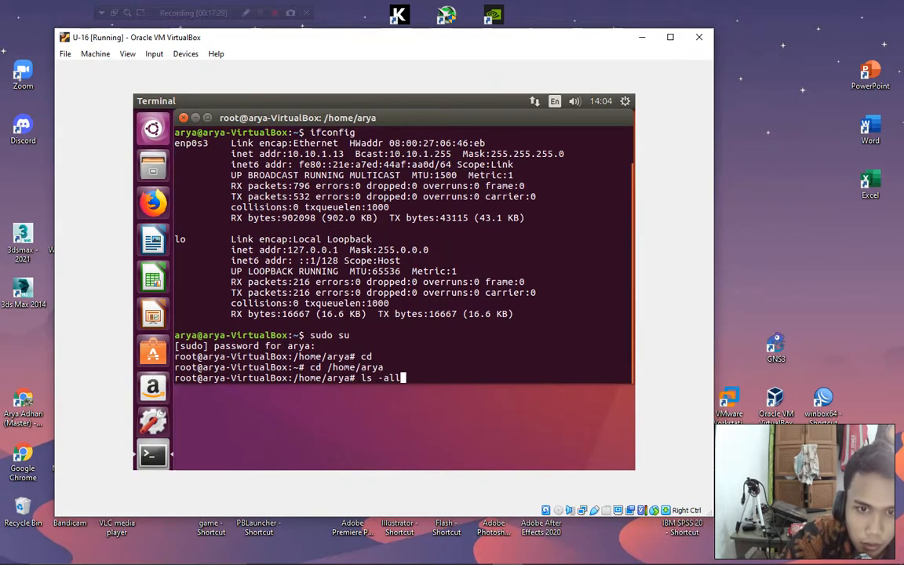
key(Return)
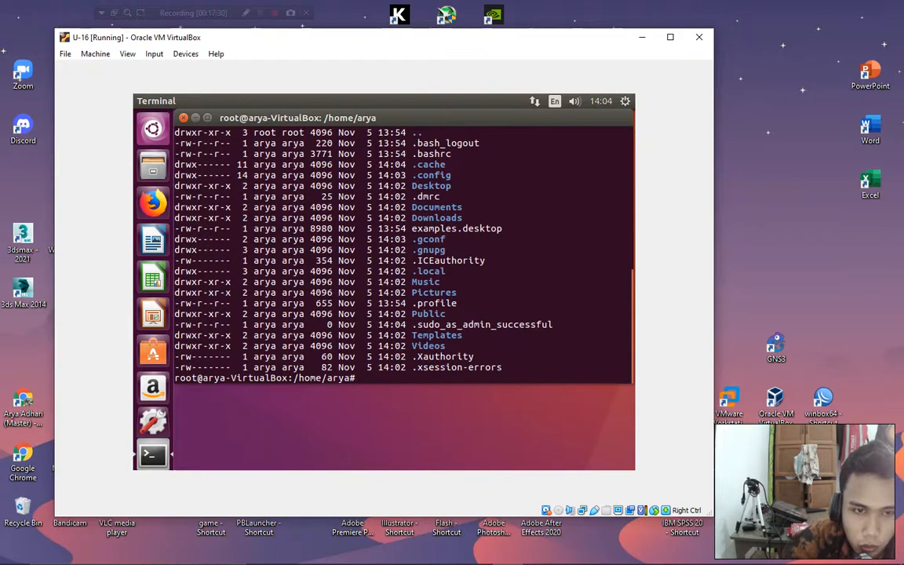
scroll(437, 265, up, 2)
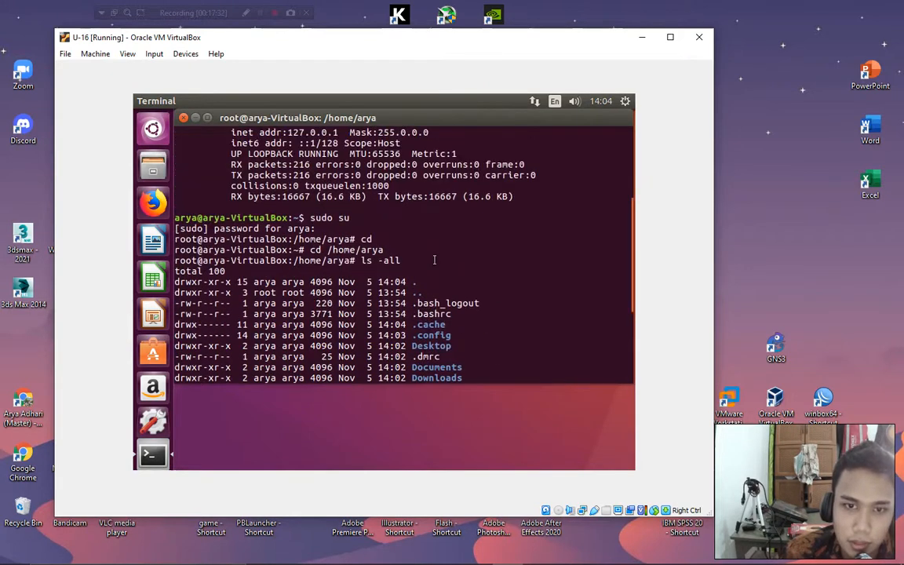
scroll(433, 240, down, 1)
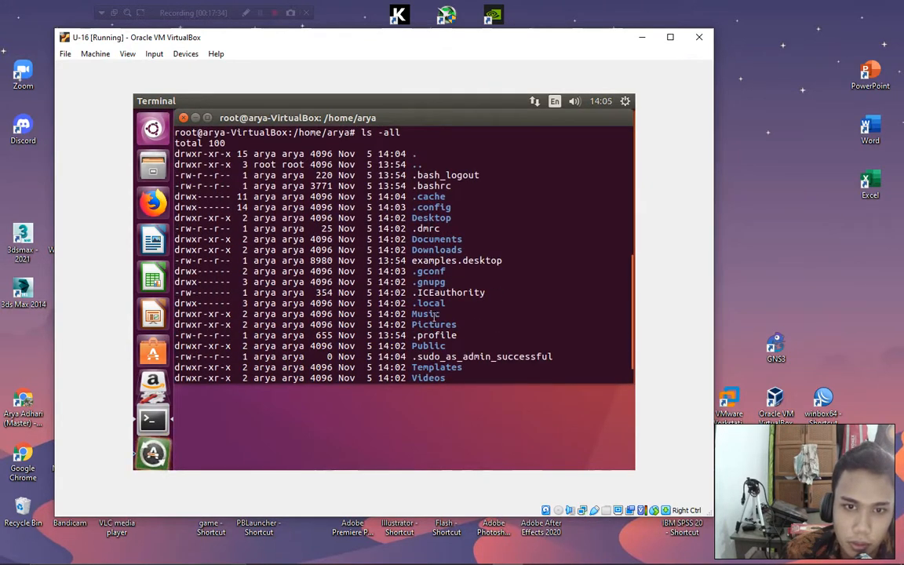
scroll(400, 330, down, 1)
text(cd)
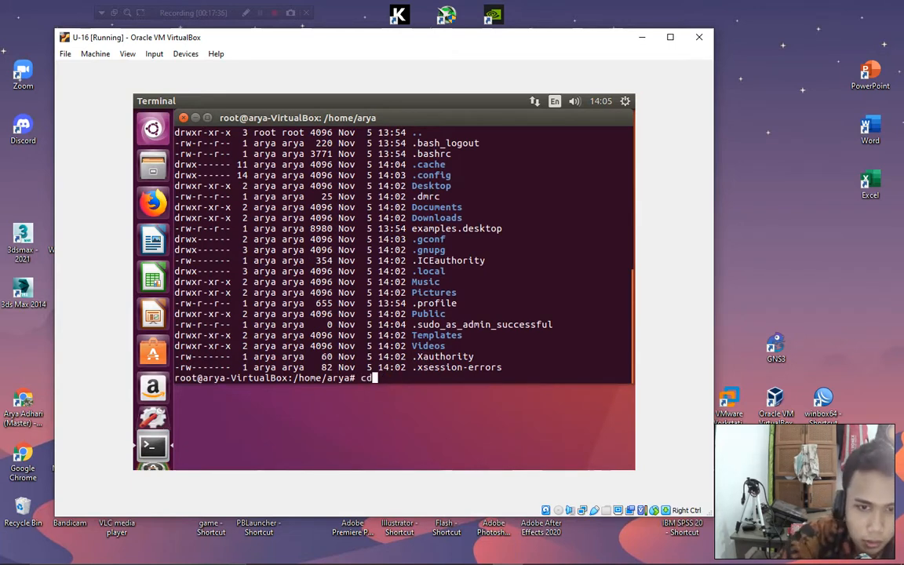
key(Return)
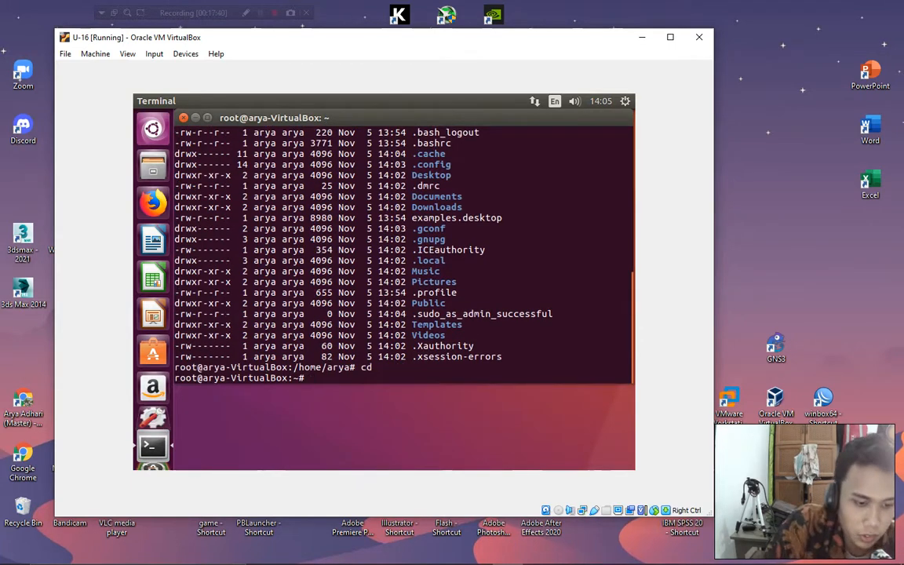
Rerun ifconfig as root, highlight enp0s3 and its address 10.10.1.13, then open Windows Run.
text(ifconfig)
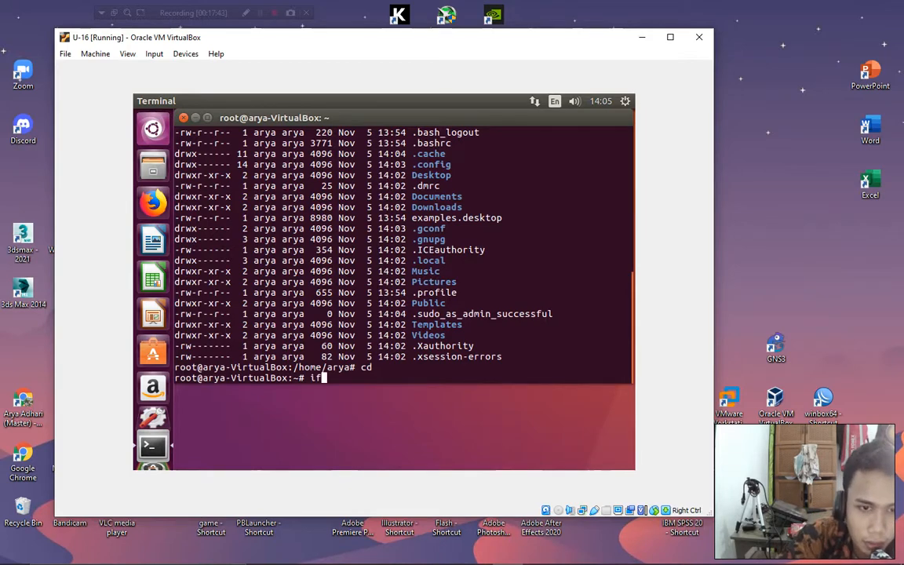
key(Return)
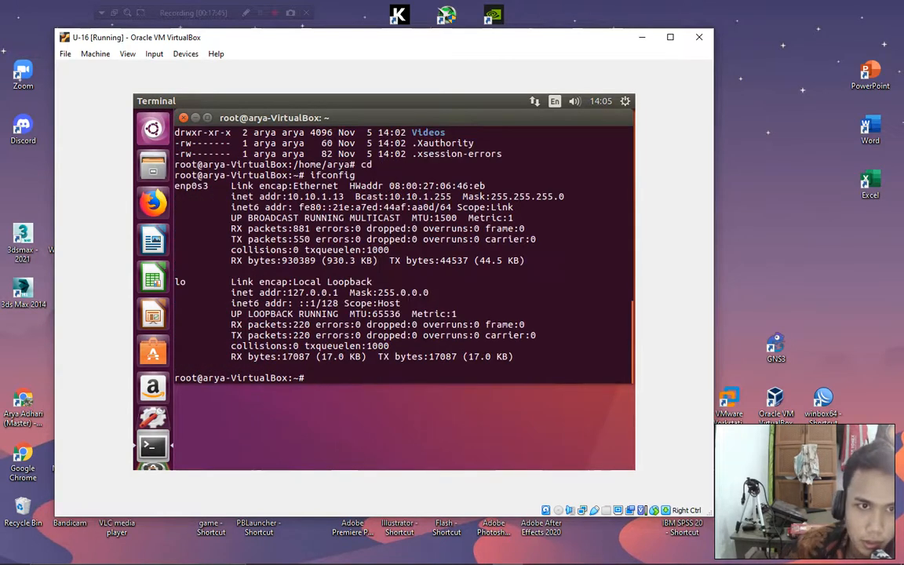
drag(175, 186, 208, 186)
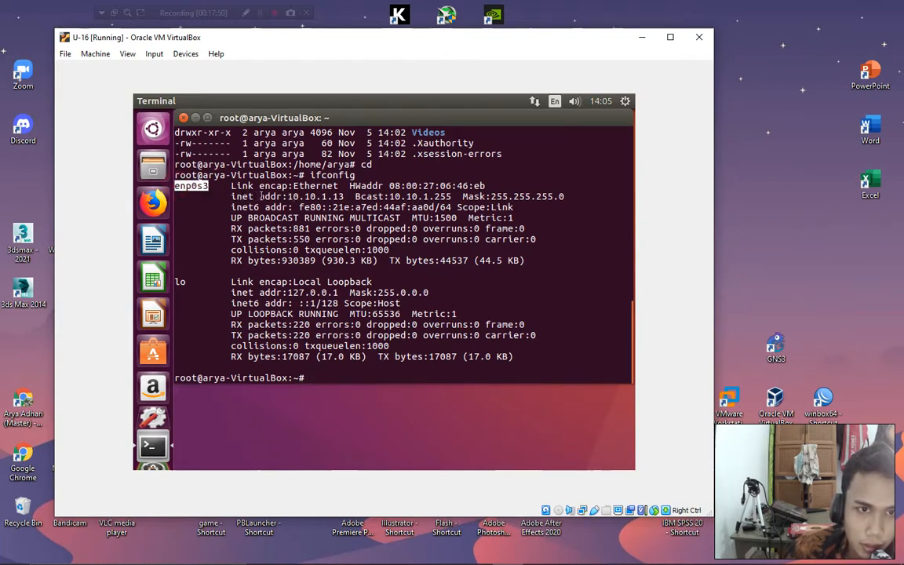
drag(288, 197, 343, 196)
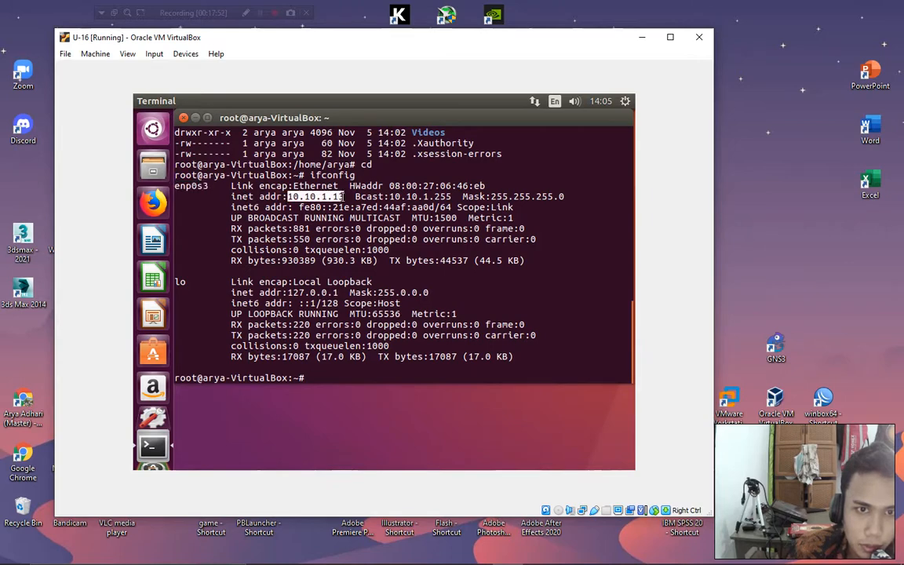
click(748, 215)
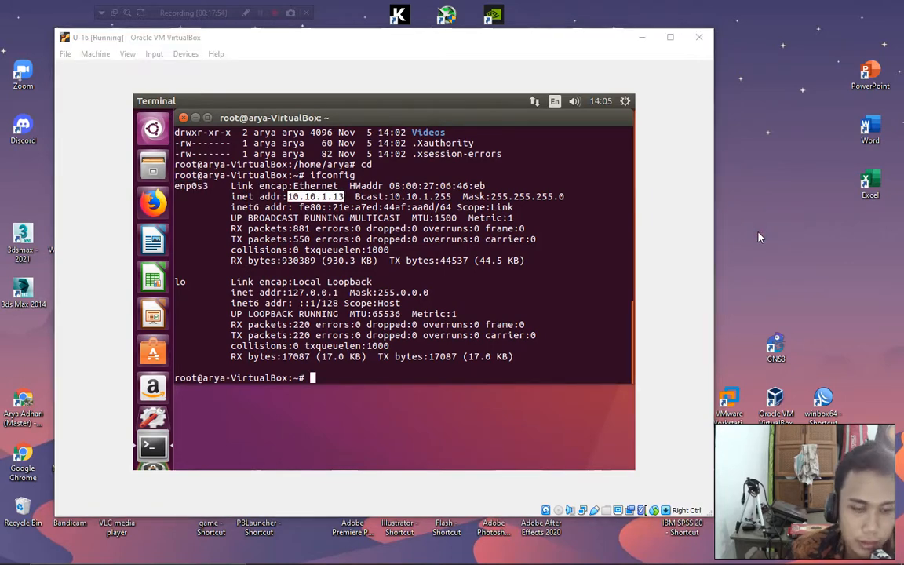
key(super+r)
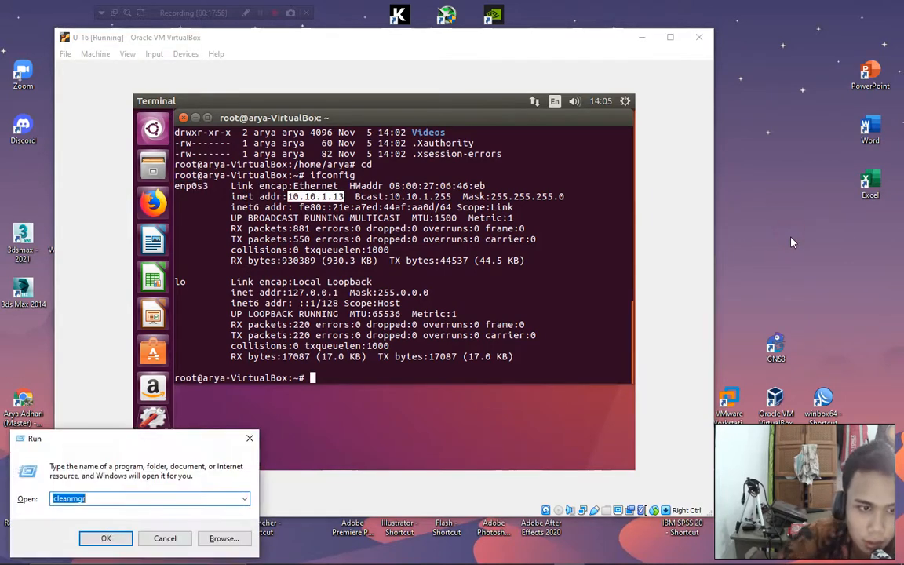
Open cmd and run ipconfig, marking the host's Ethernet address 10.10.1.10.
text(cmd)
key(Return)
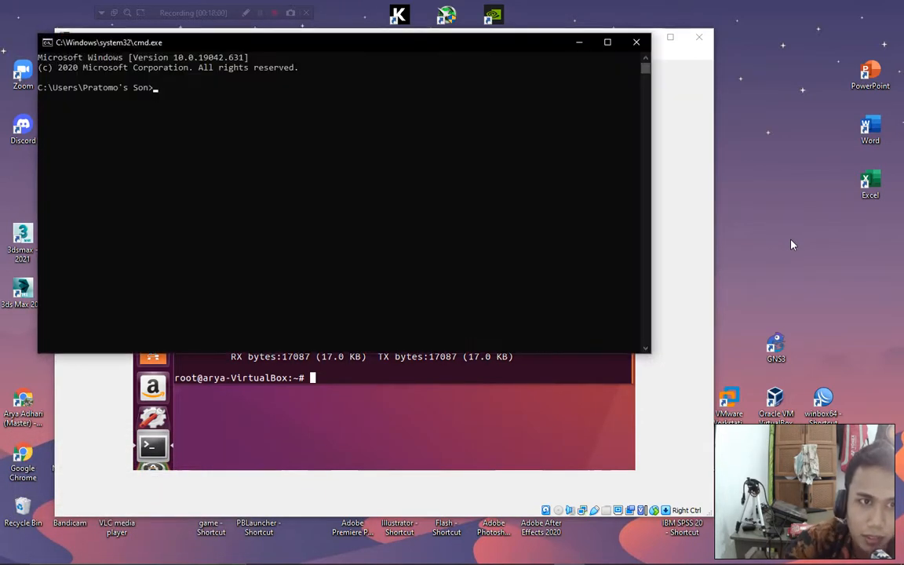
text(ipconfig)
key(Return)
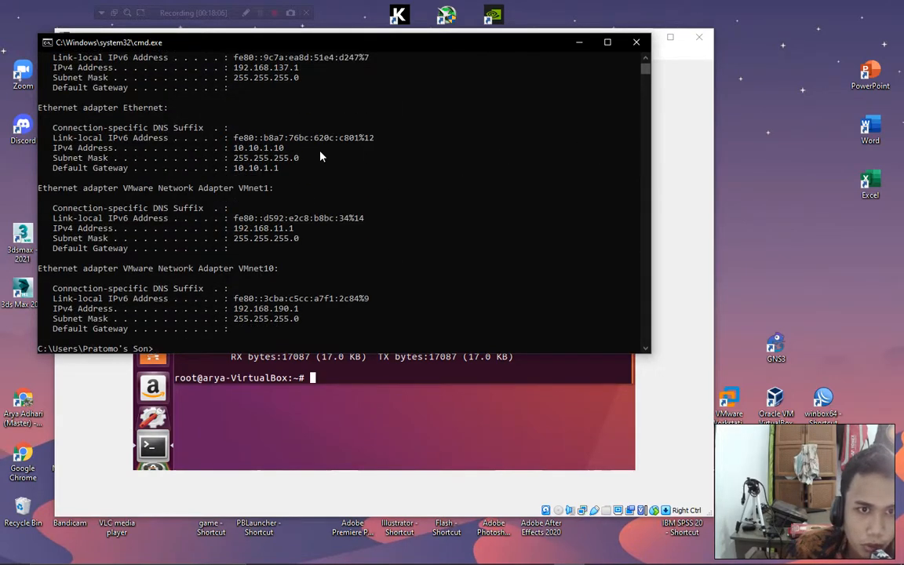
drag(302, 41, 643, 137)
drag(576, 241, 625, 242)
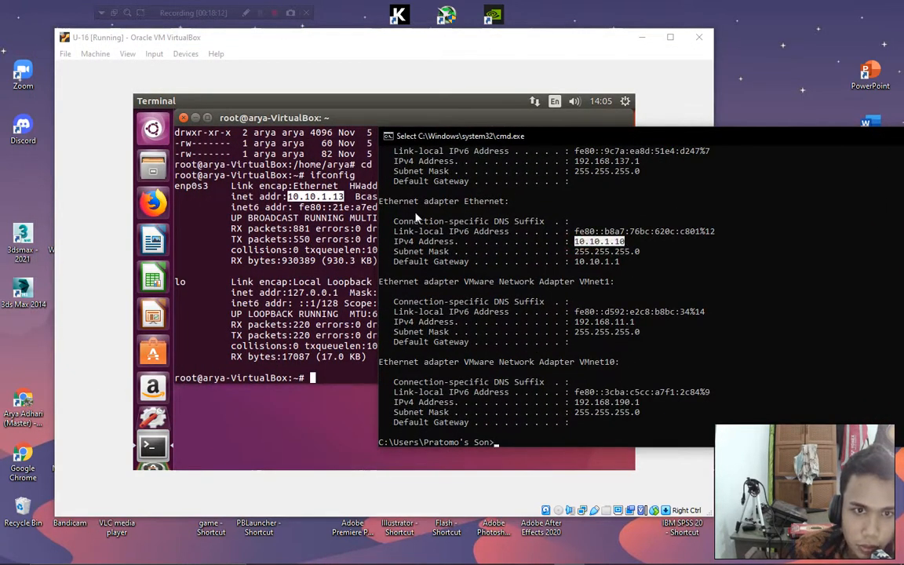
click(511, 444)
Ping the VM at 10.10.1.13 from the host, getting 2 of 2 replies, then return to the VM.
text(pi)
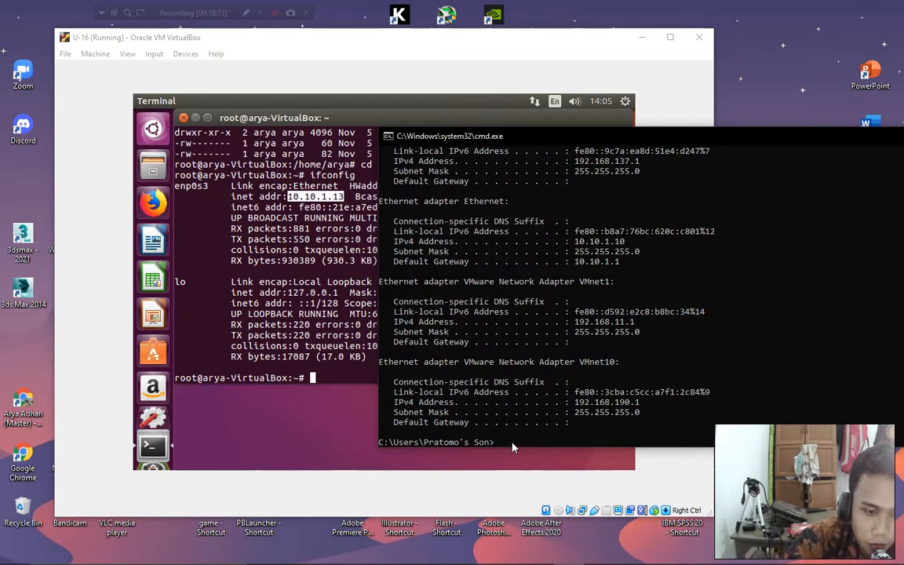
text(ping 10)
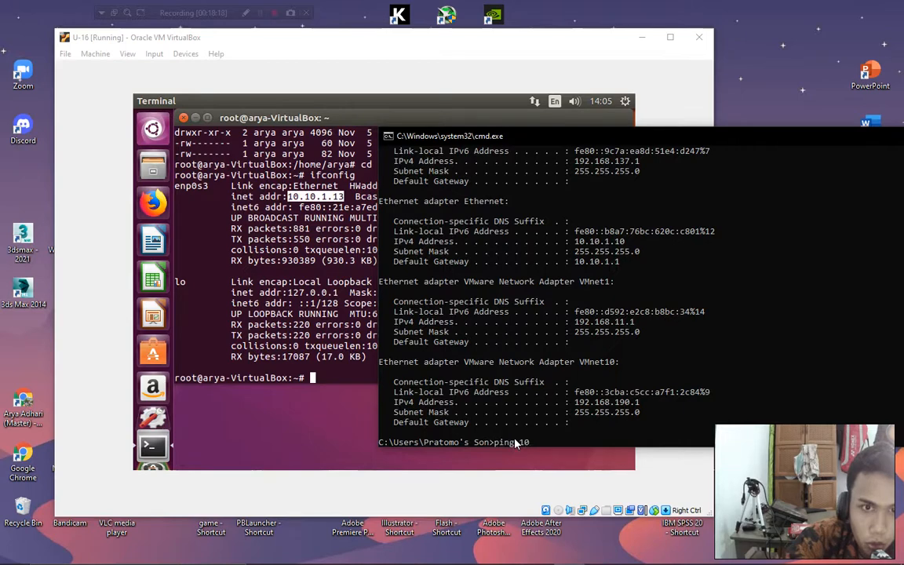
text(.10.1.13)
key(Return)
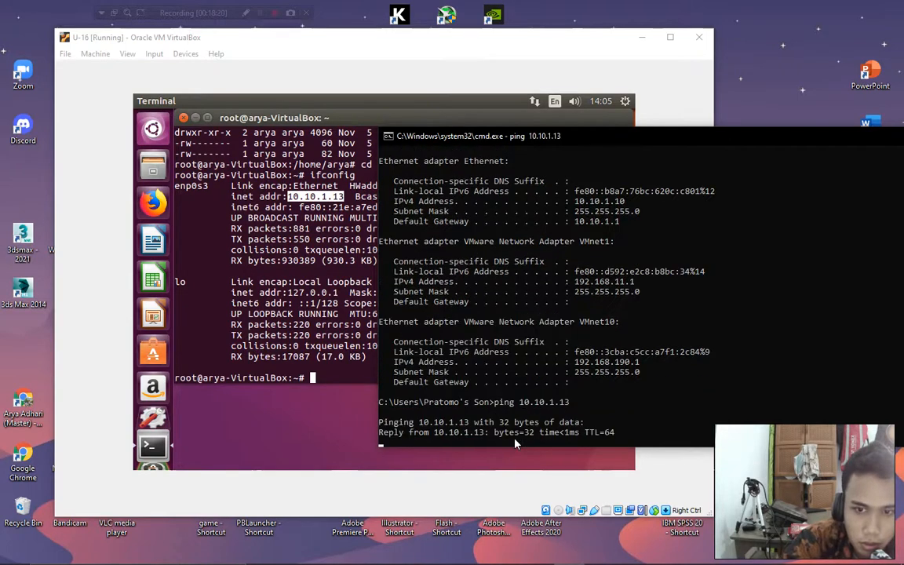
key(ctrl+c)
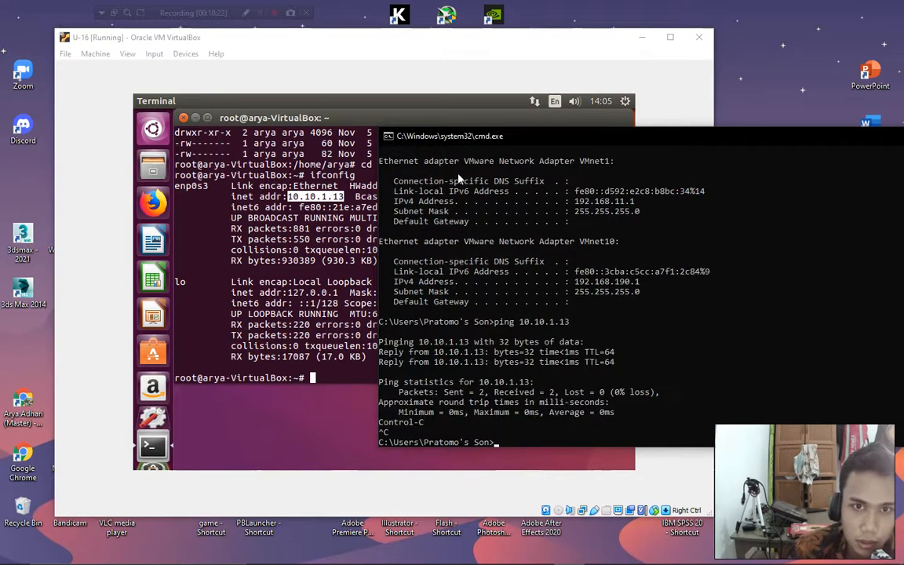
click(413, 83)
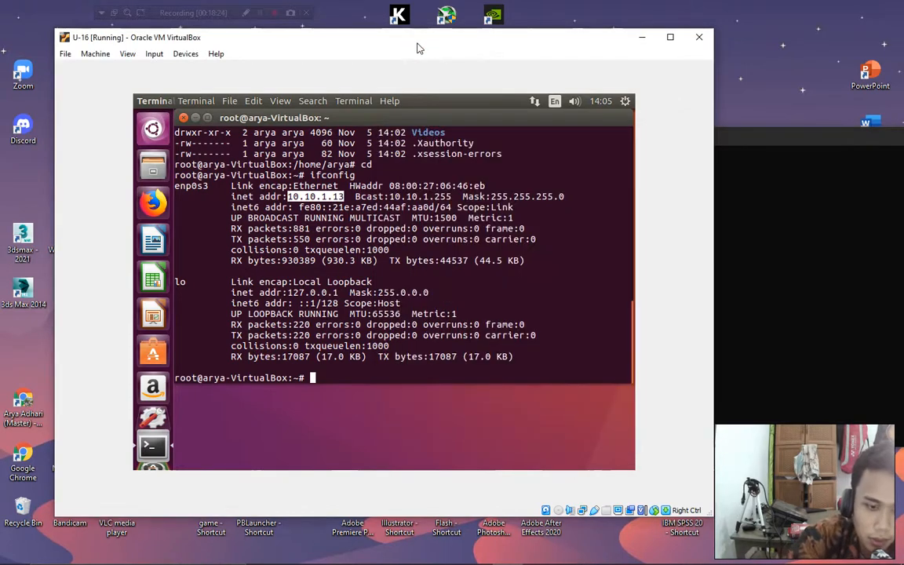
Ping the host 10.10.1.10 and 8.8.8.8 from the Ubuntu guest, both with 0% loss.
text(ping 10)
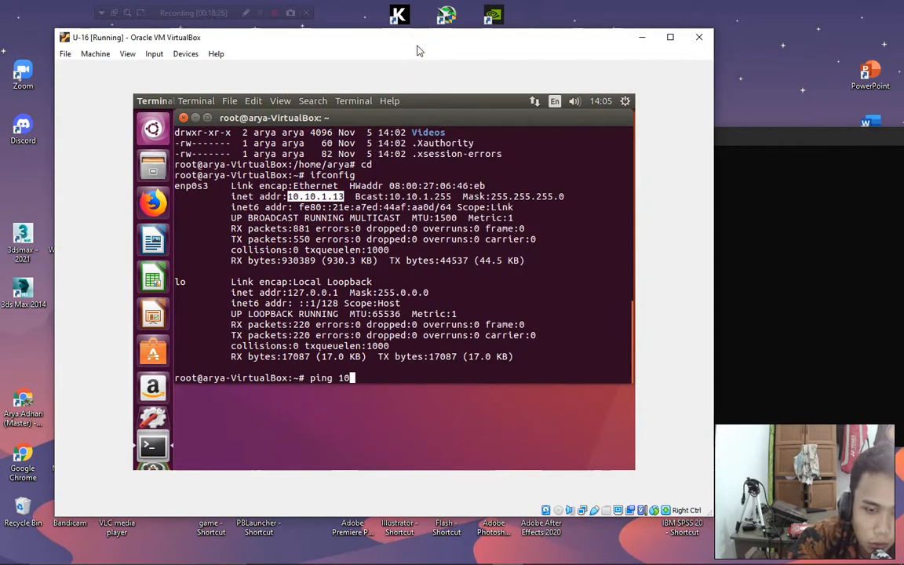
text(.10.1.10)
key(Return)
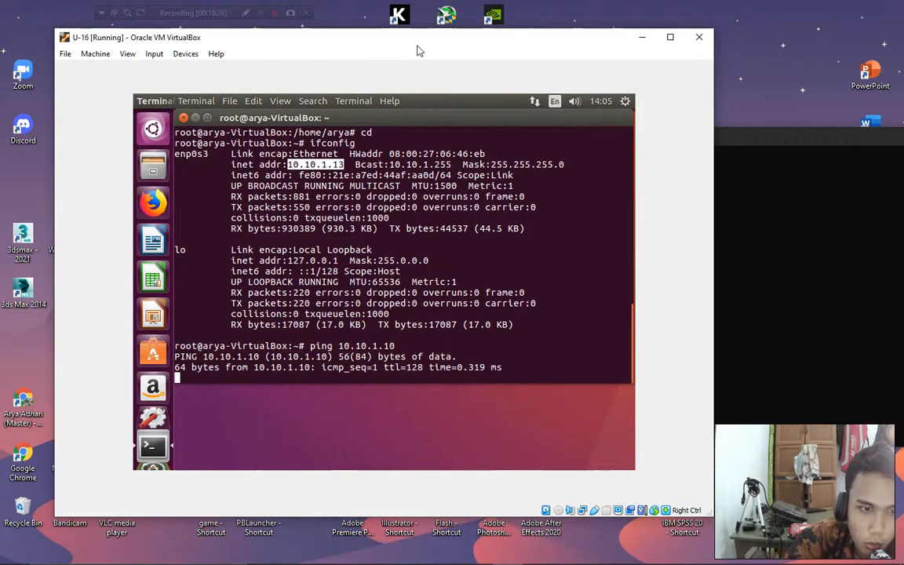
key(ctrl+c)
text(pi)
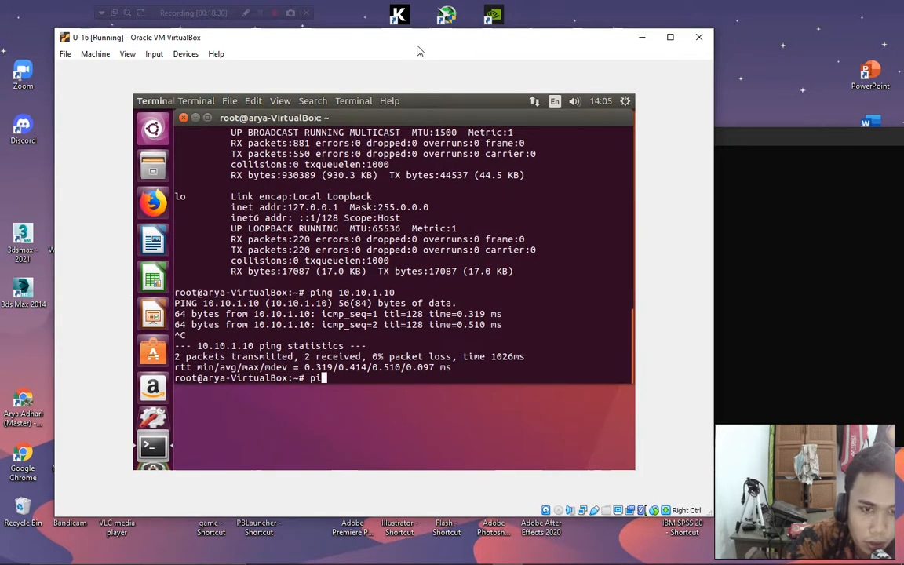
text(ng 8.8.8.8)
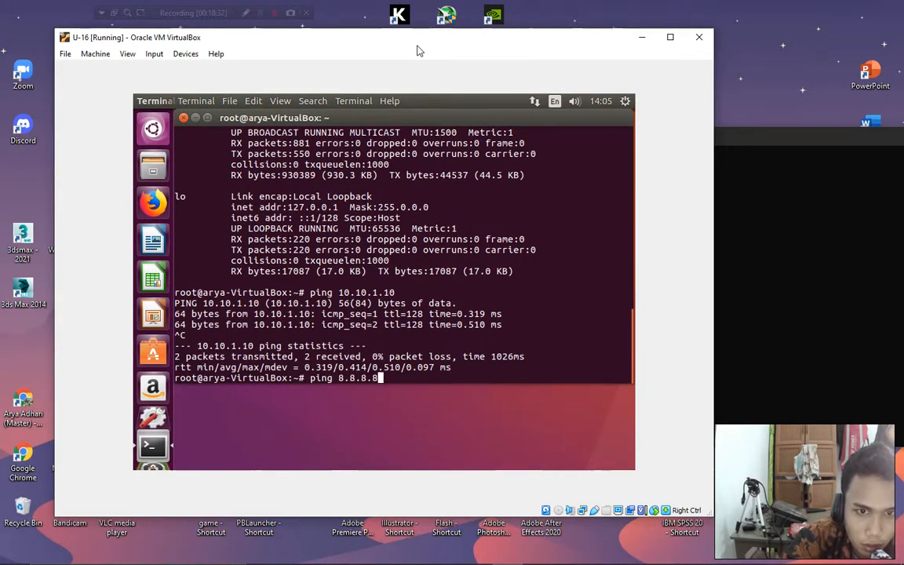
key(Return)
key(ctrl+c)
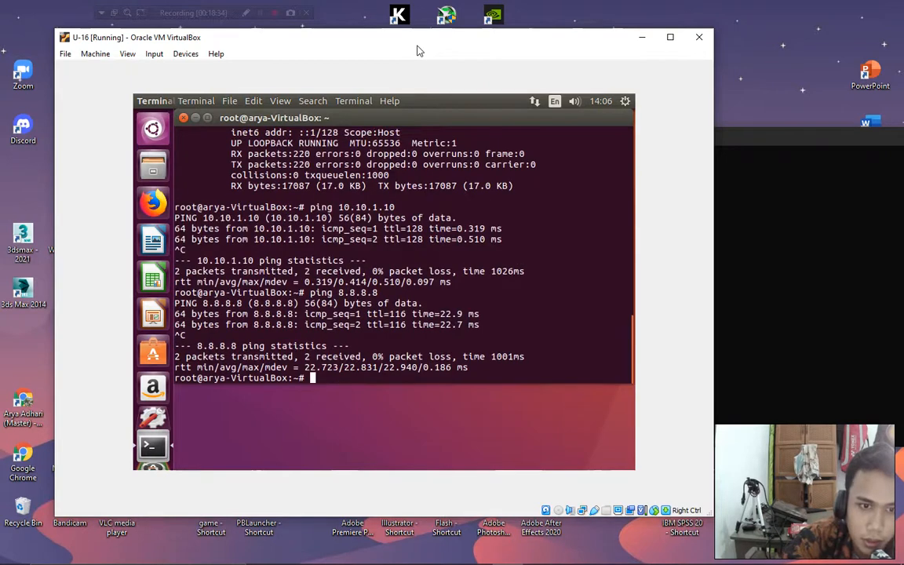
Ping youtube.com with 0% loss, then type nano /etc/network/interfaces at the prompt.
key(Return)
text(ping you)
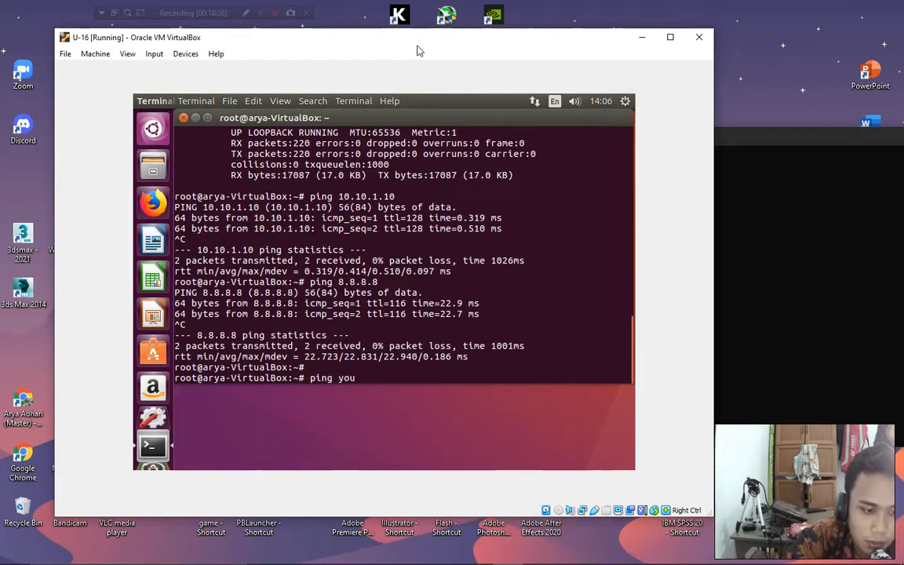
text(tube.com)
key(Return)
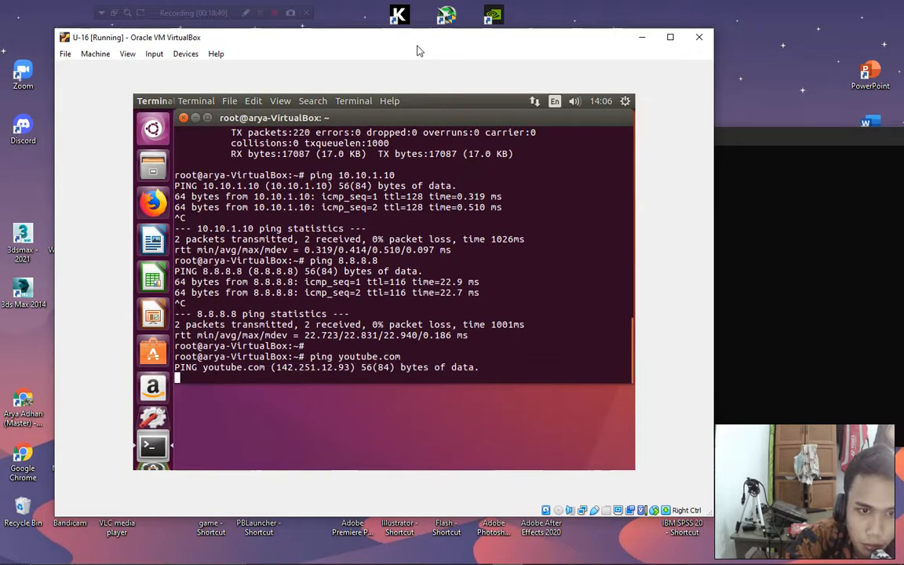
key(ctrl+c)
key(Return)
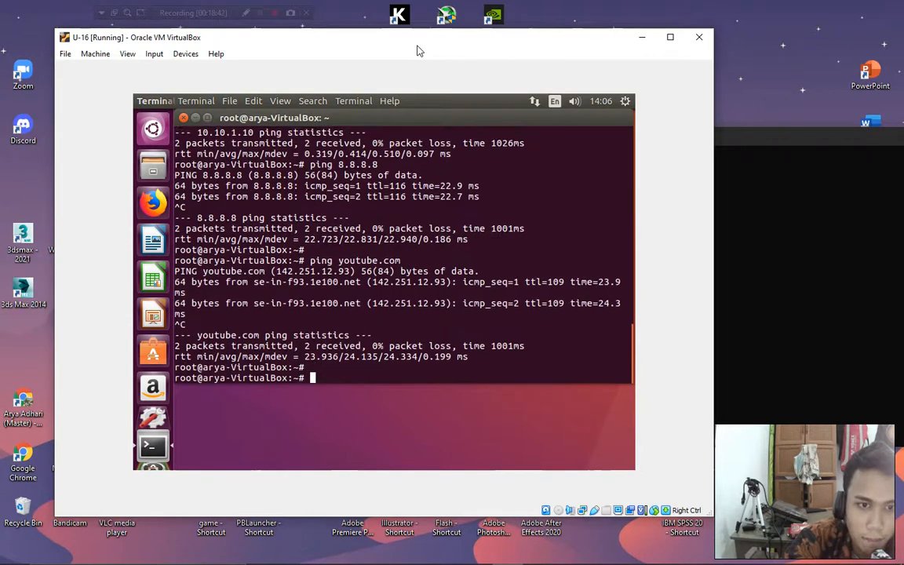
key(Return)
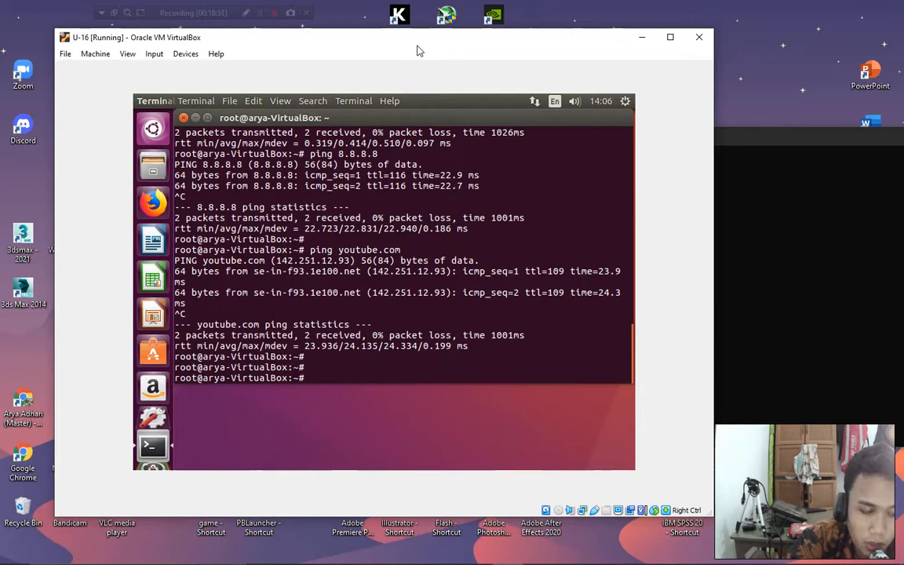
text(nano /e)
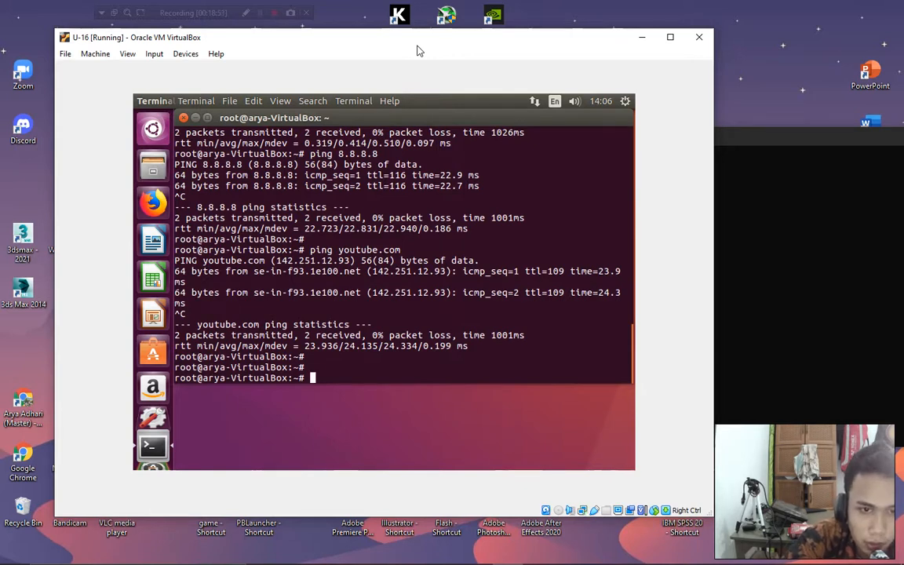
text(tc/network)
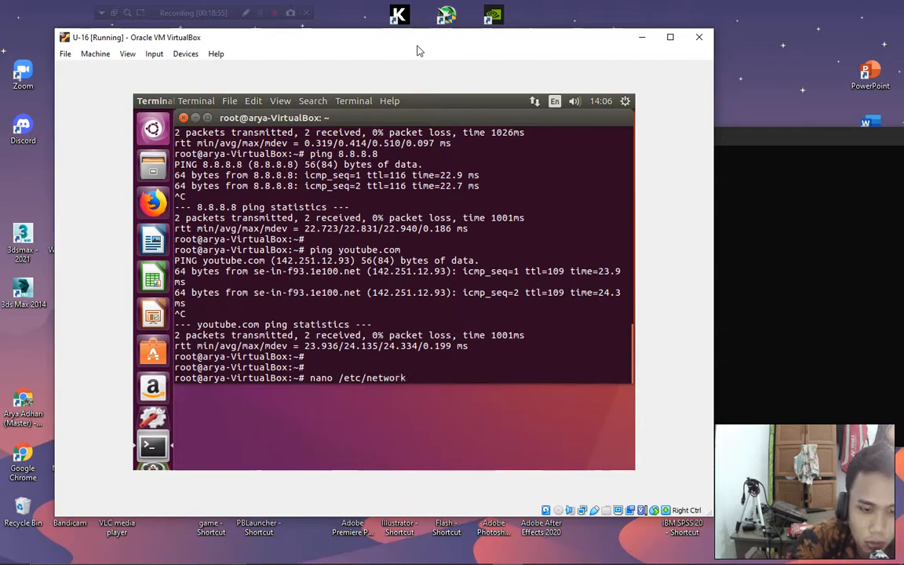
text(/interfaces)
Open /etc/network/interfaces in nano and insert an empty line after the loopback entry, then switch to Chrome.
key(Return)
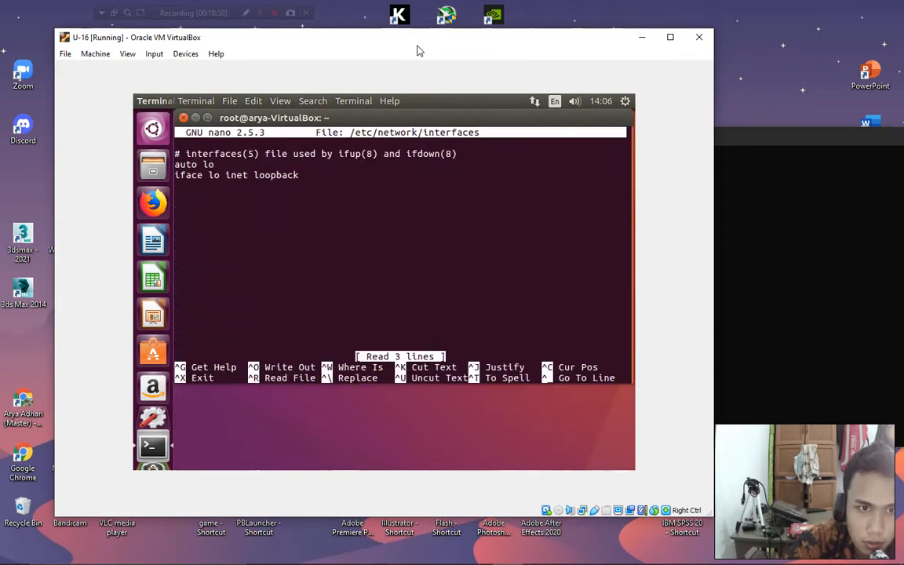
key(Up)
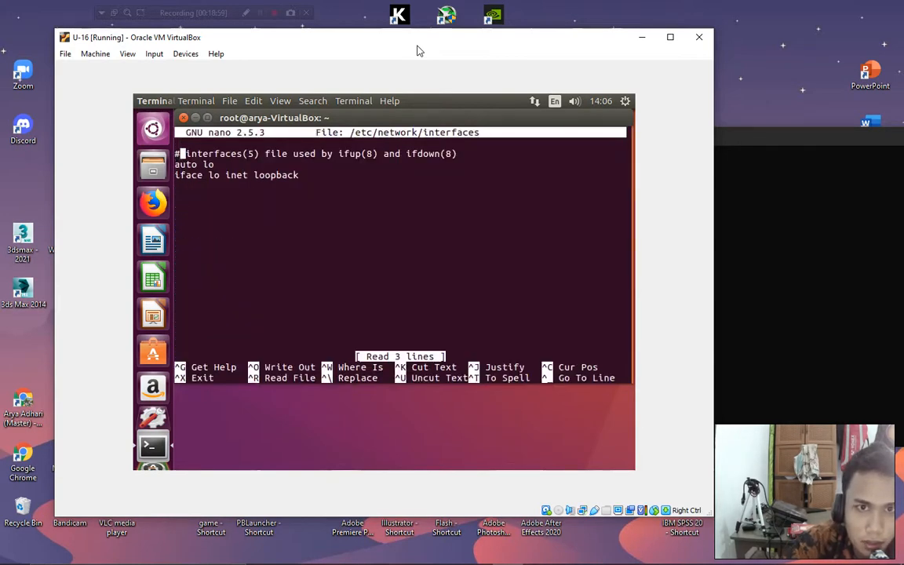
key(Right)
key(Right)
key(Right)
key(Right)
key(Right)
key(Right)
key(Right)
key(Right)
key(Right)
key(Right)
key(Right)
key(Right)
key(Right)
key(Right)
key(Right)
key(Right)
key(Right)
key(Right)
key(Right)
key(Left)
key(Left)
key(Left)
key(Left)
key(Left)
key(Left)
key(Left)
key(Left)
key(Left)
key(Left)
key(Left)
key(Left)
key(Left)
key(Left)
key(Left)
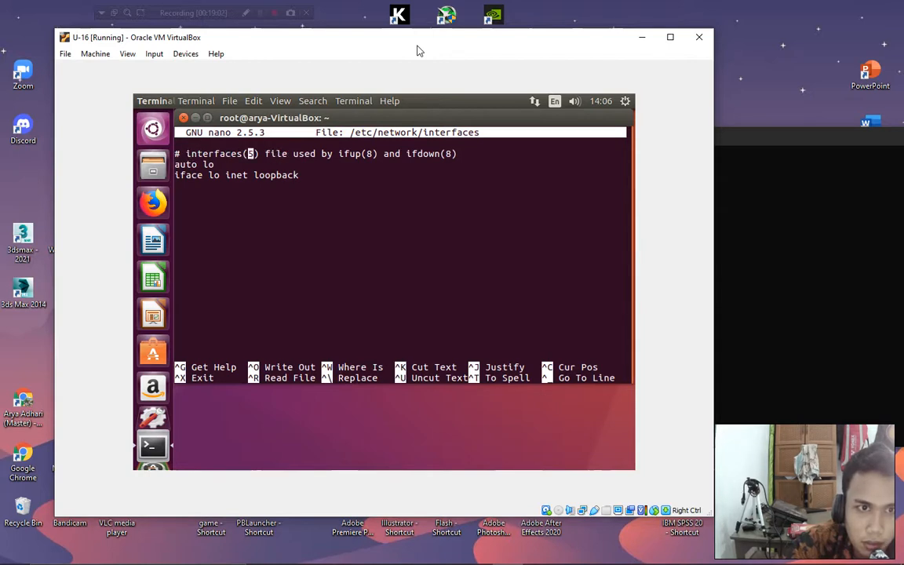
key(Down)
key(Down)
key(Left)
key(Up)
key(Right)
key(Right)
key(Down)
key(Left)
key(Left)
key(Right)
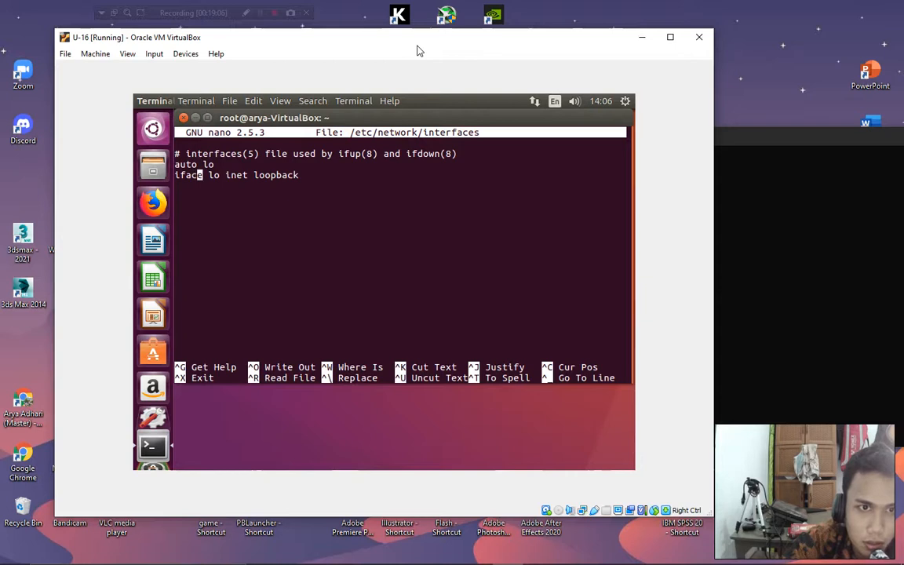
key(Down)
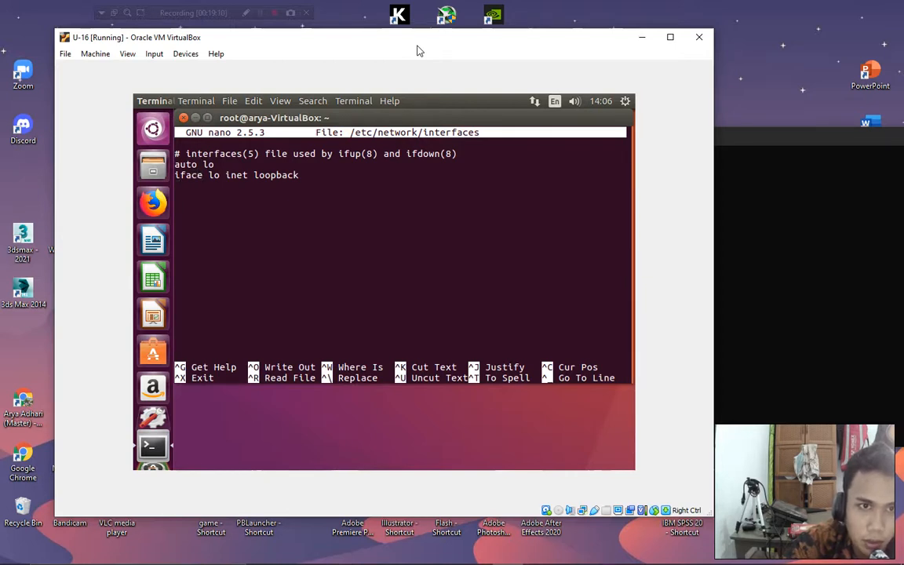
key(Return)
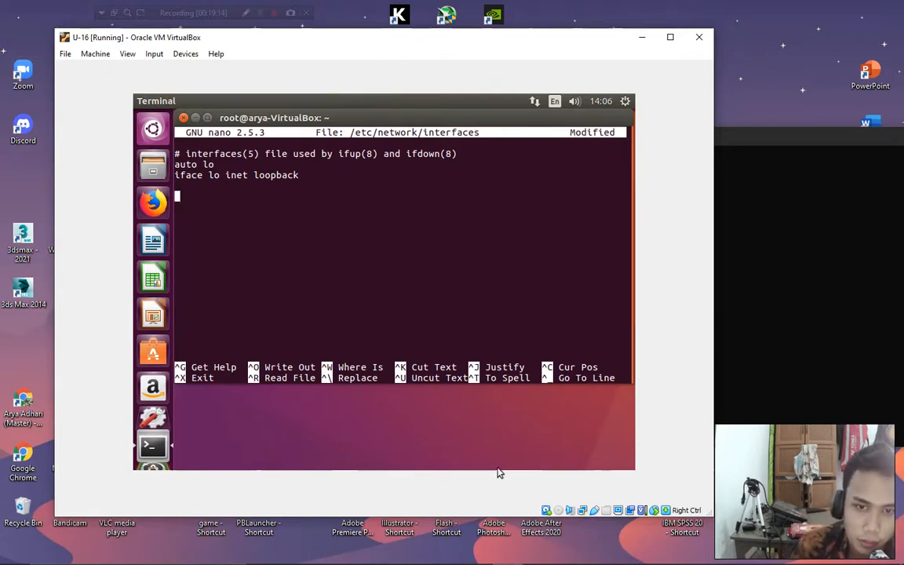
click(416, 557)
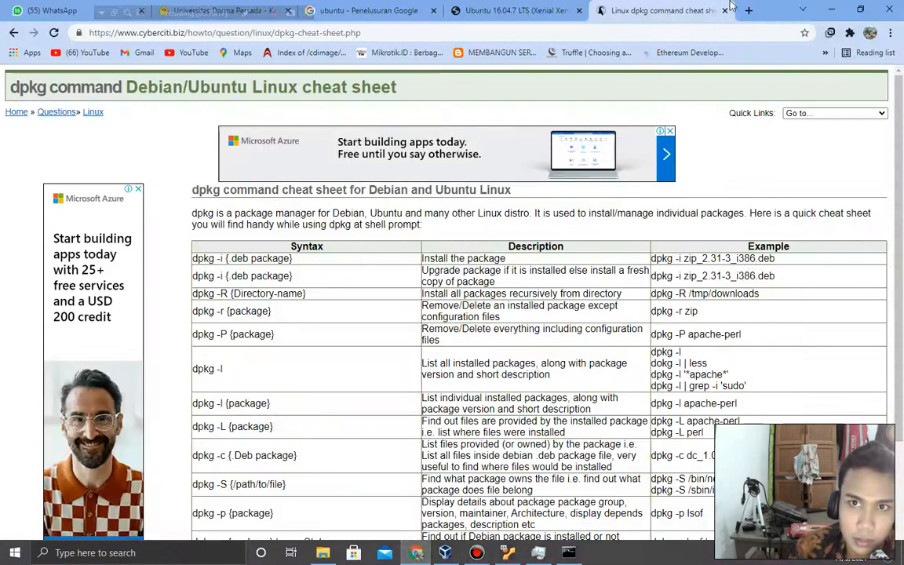
Search 'ubuntu network setting' in a new tab and open the vitux network configuration guide.
click(751, 13)
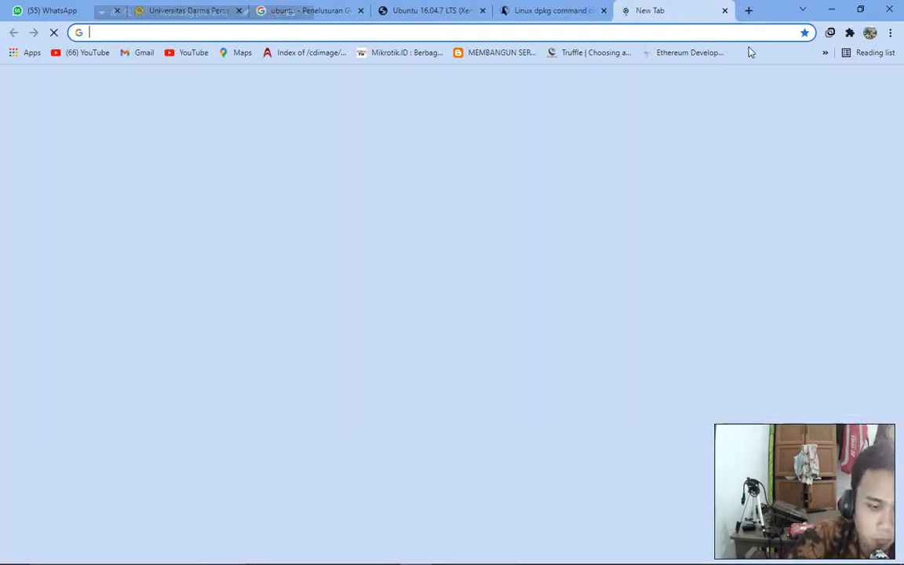
text(u)
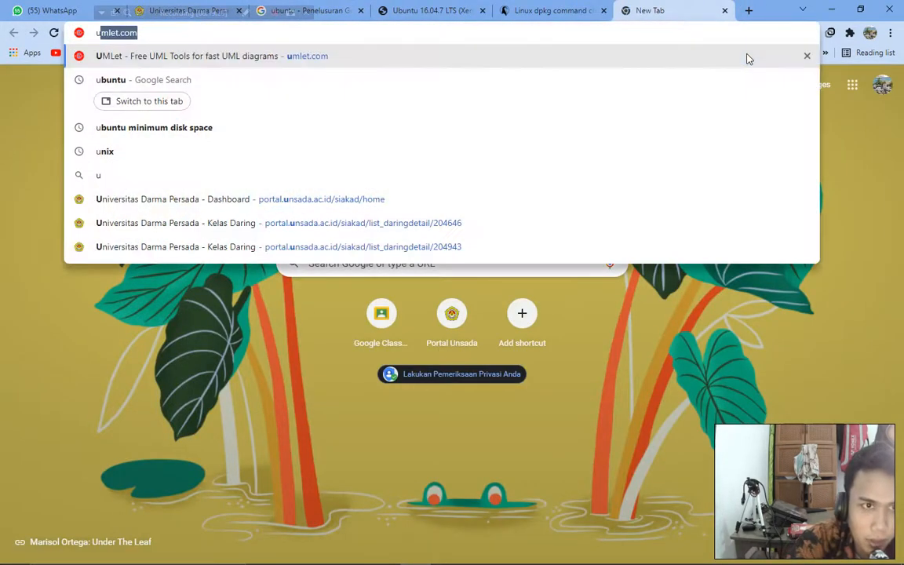
text(buntu networ)
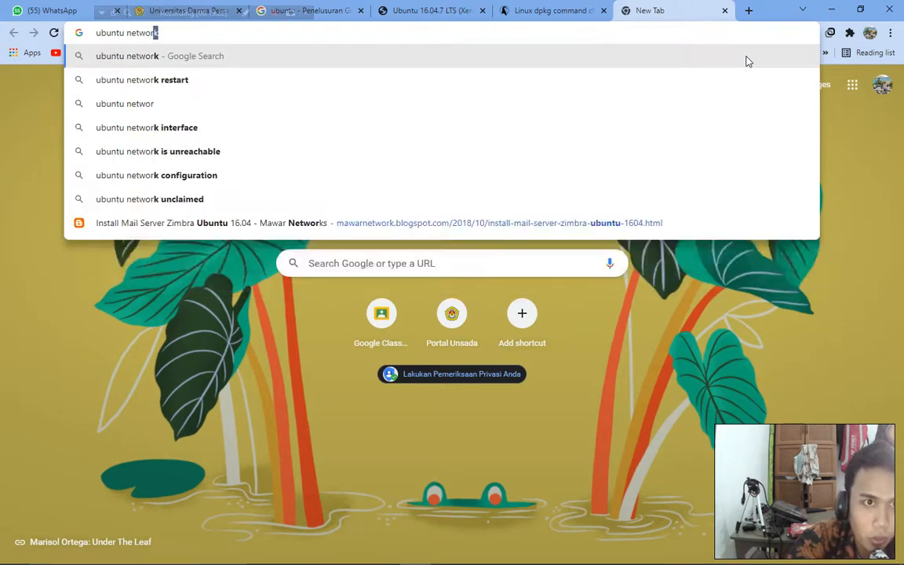
text(k se)
key(Down)
key(Return)
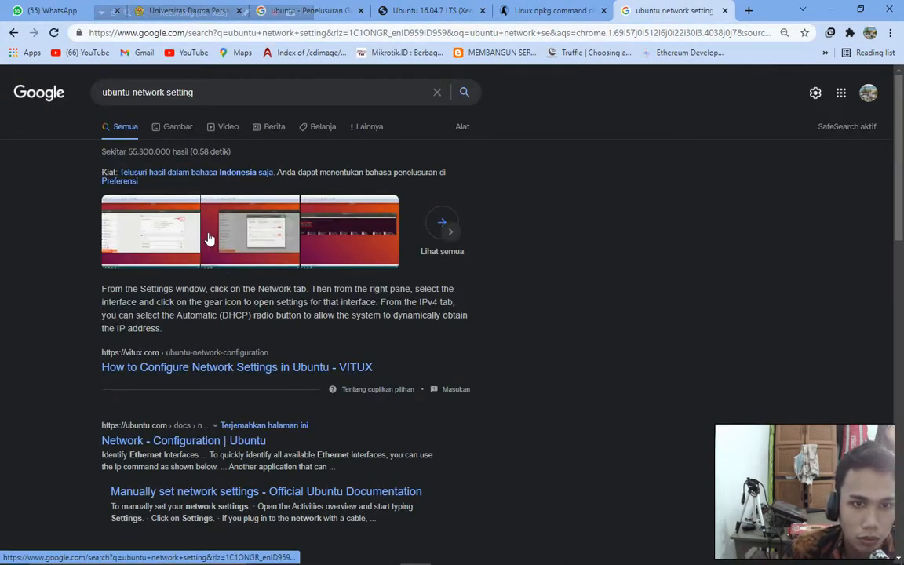
click(177, 371)
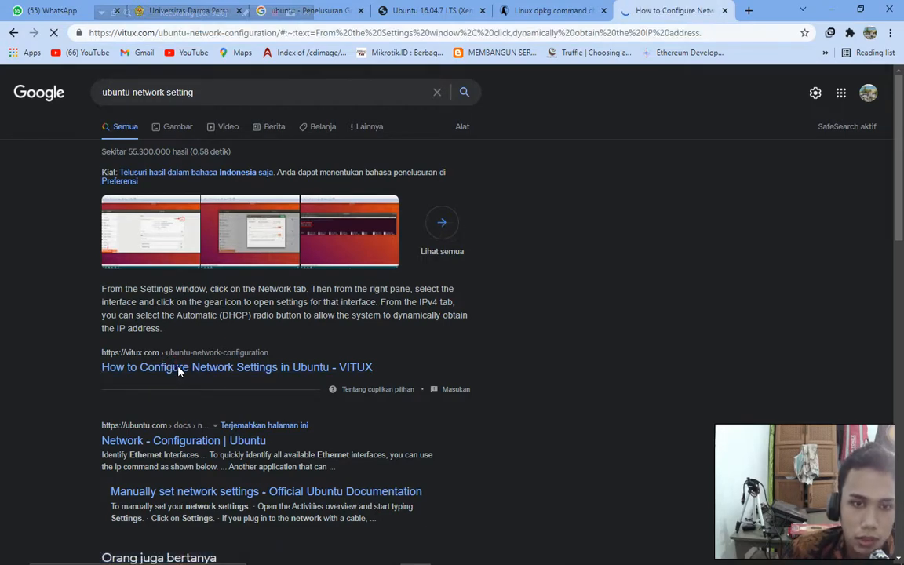
Find Method #3, highlight 'iface eth1 inet dhcp', and minimize Chrome.
scroll(303, 282, down, 5)
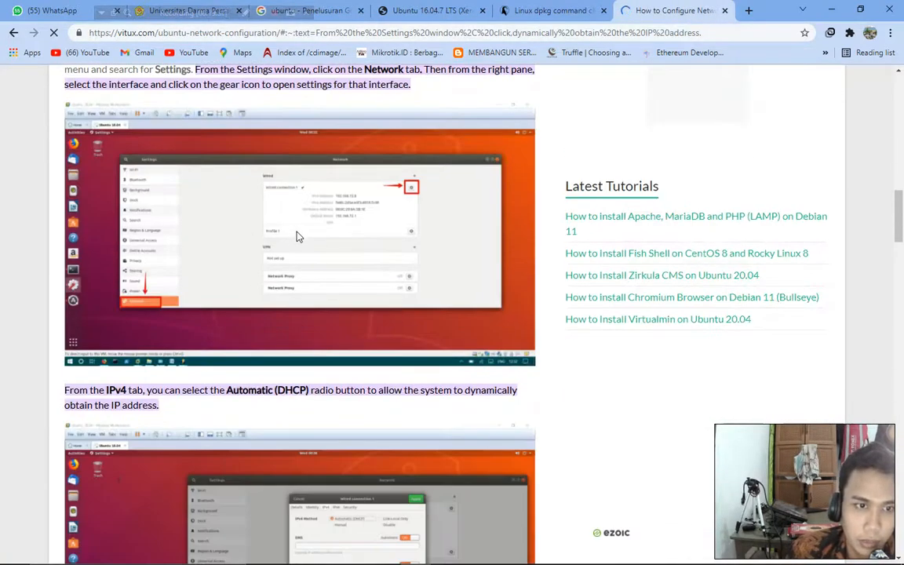
scroll(297, 235, down, 6)
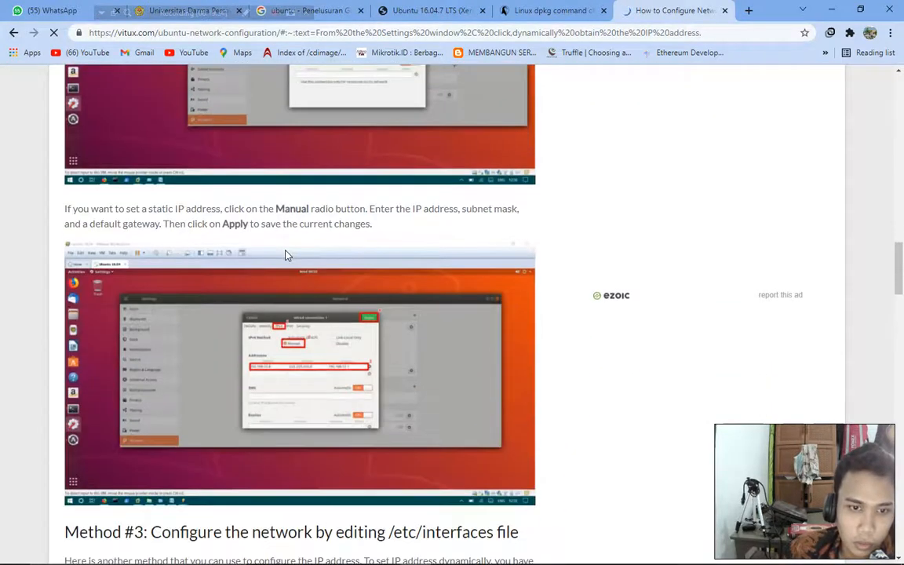
scroll(287, 255, down, 8)
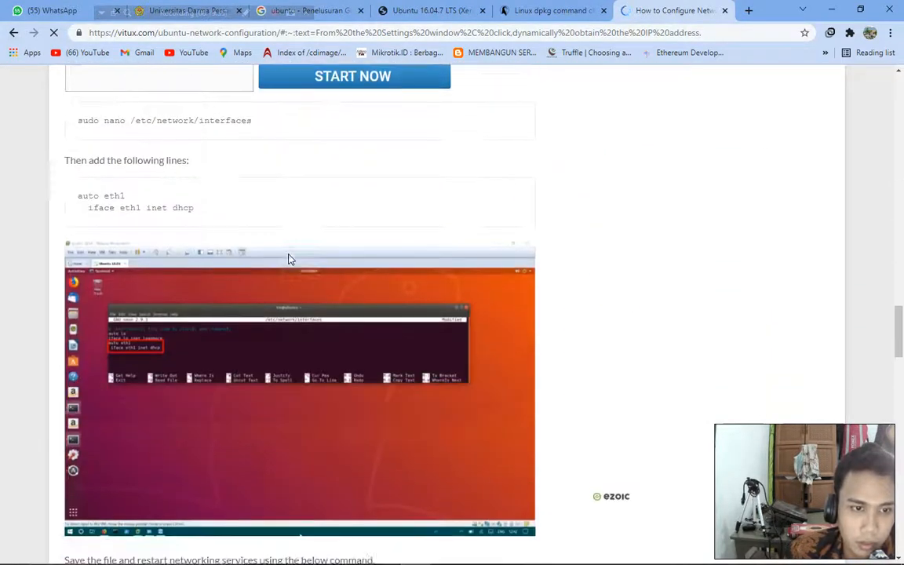
scroll(289, 259, down, 1)
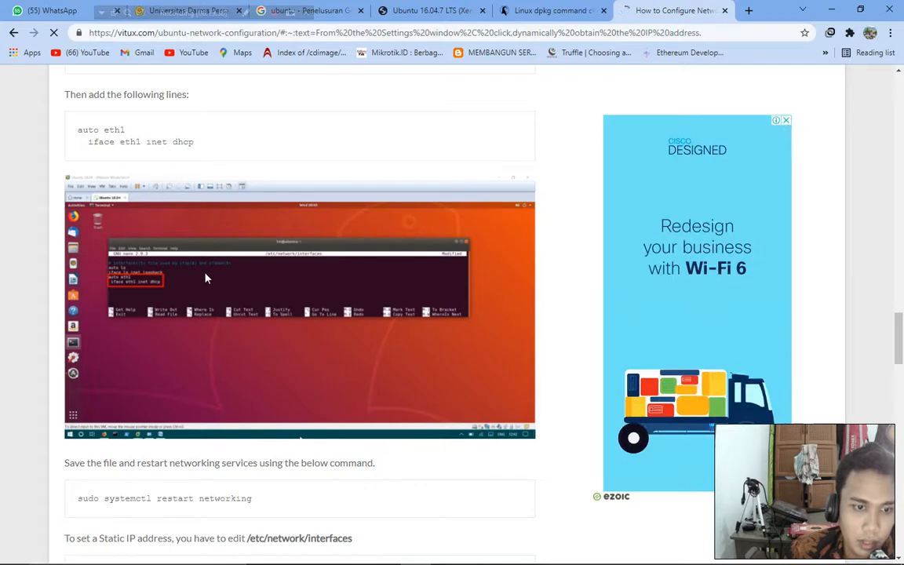
scroll(90, 149, up, 1)
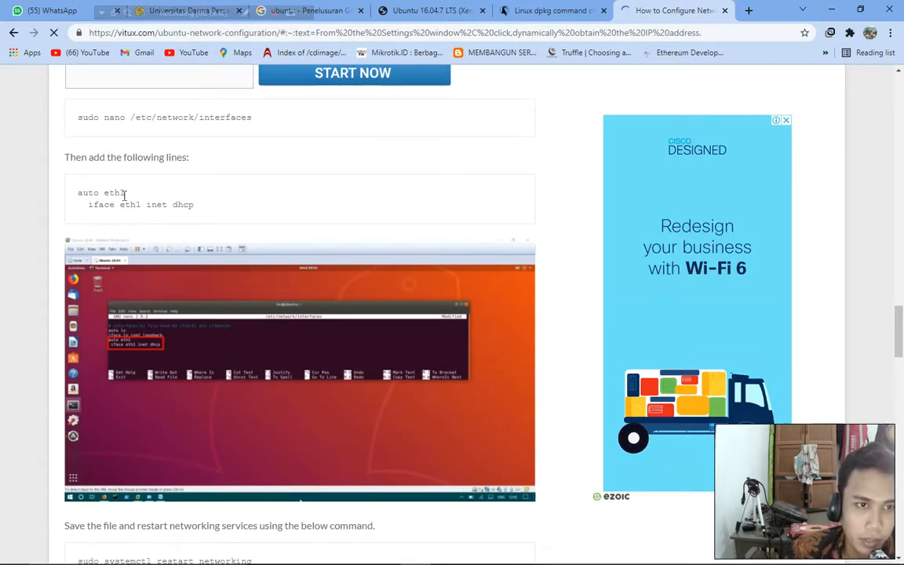
scroll(156, 282, up, 3)
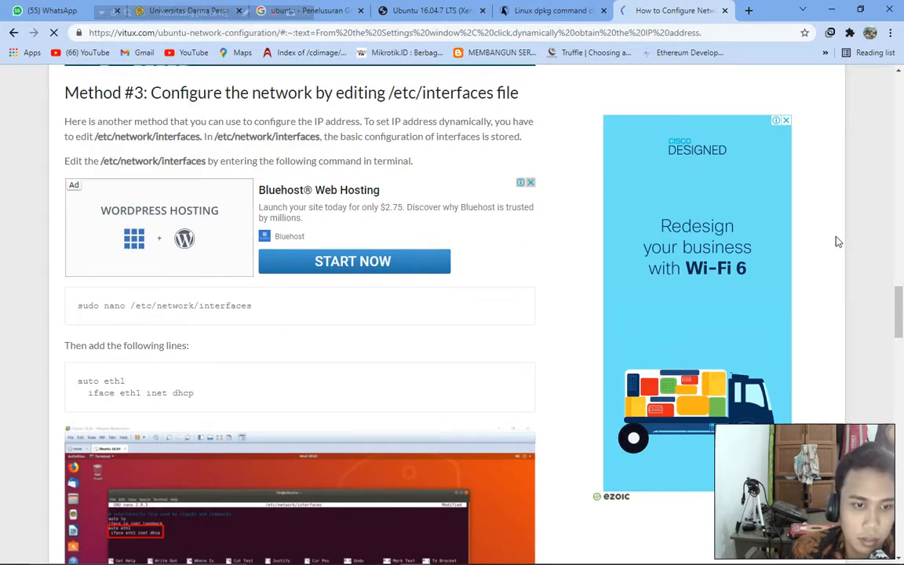
drag(82, 392, 179, 393)
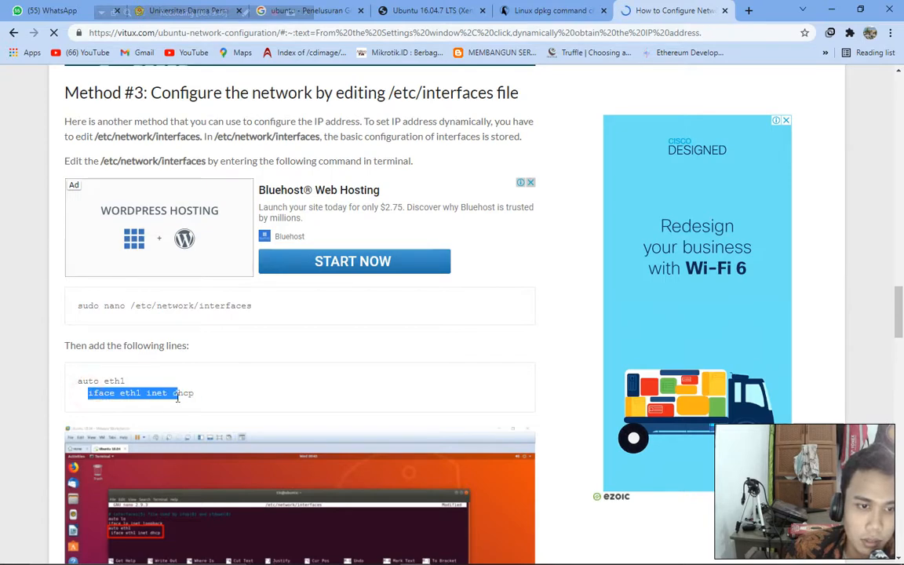
click(834, 7)
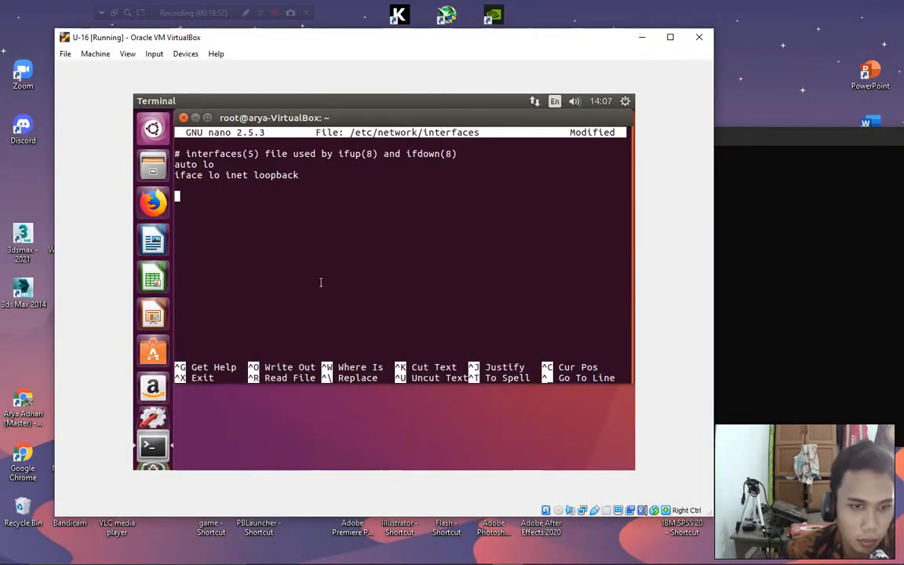
Quit the interfaces file in nano without saving and clear the terminal.
key(ctrl+x)
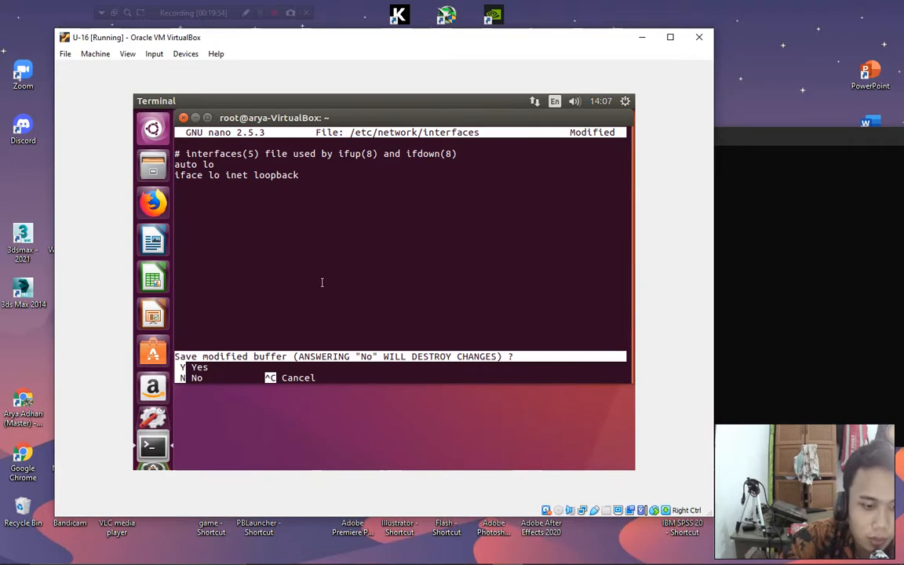
key(n)
key(Return)
key(Return)
key(Return)
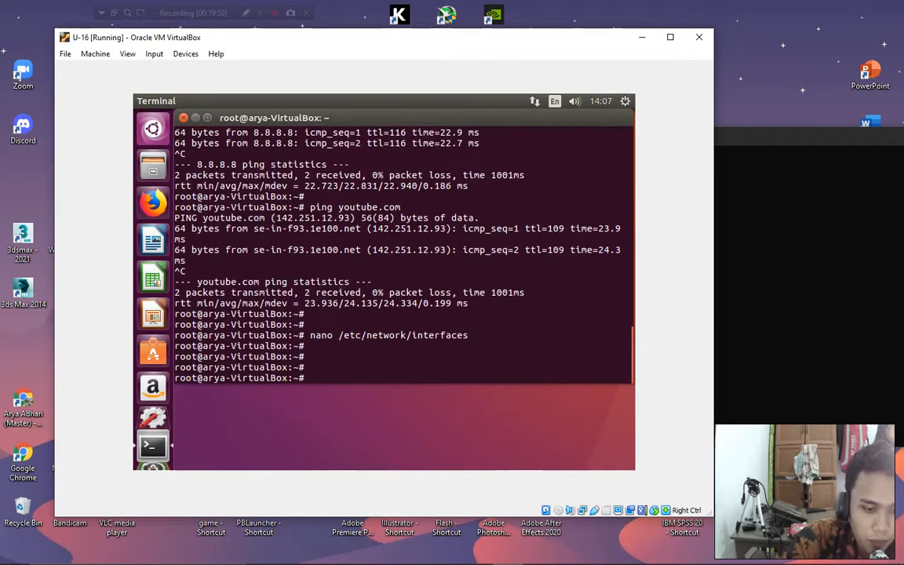
text(cls)
key(Return)
text(c)
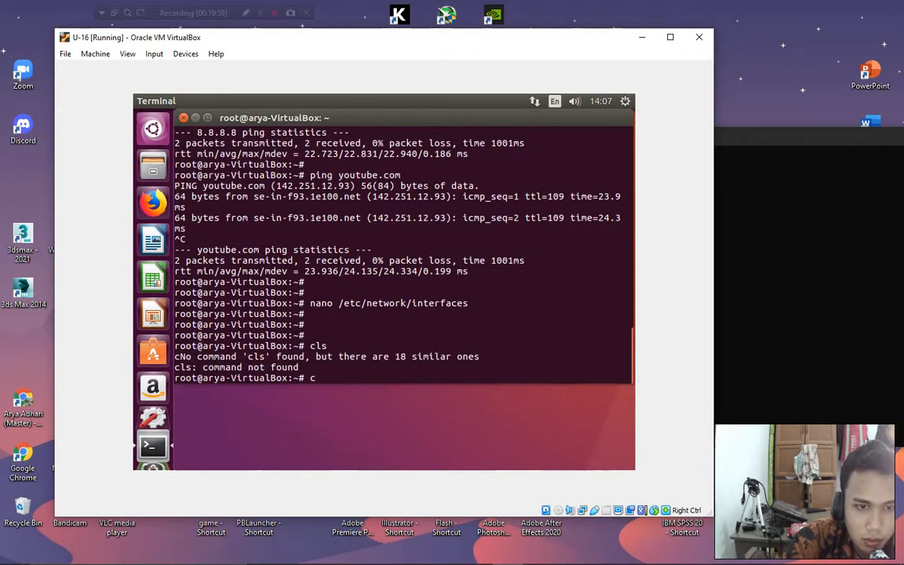
text(lea)
key(BackSpace)
key(BackSpace)
key(BackSpace)
text(lar)
key(Return)
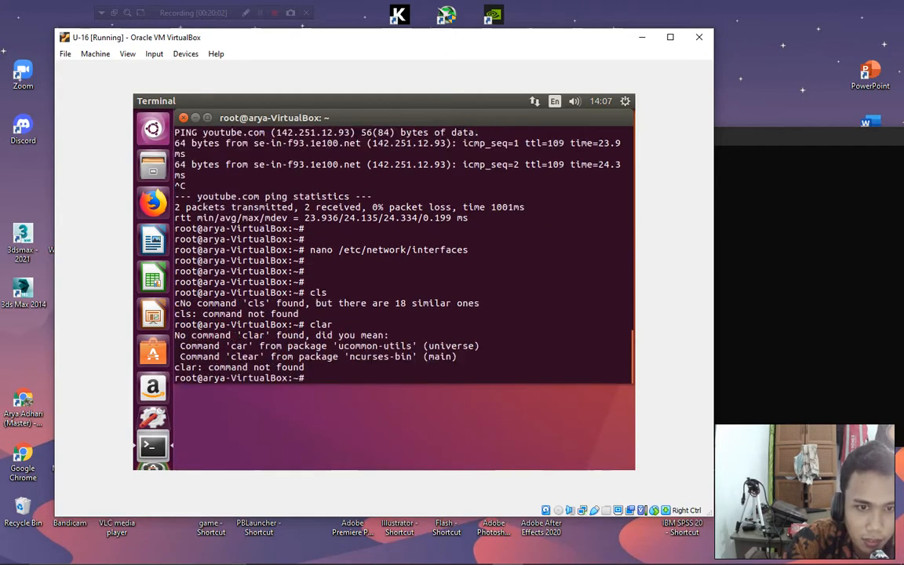
text(clear)
key(Return)
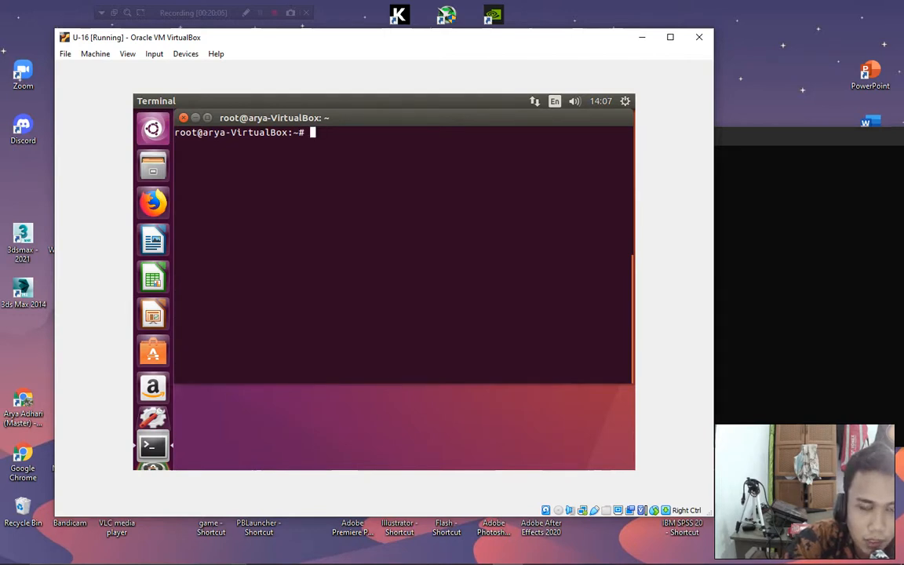
Type the command nano /etc/resolv.conf at the root prompt without running it.
text(nano /eytc)
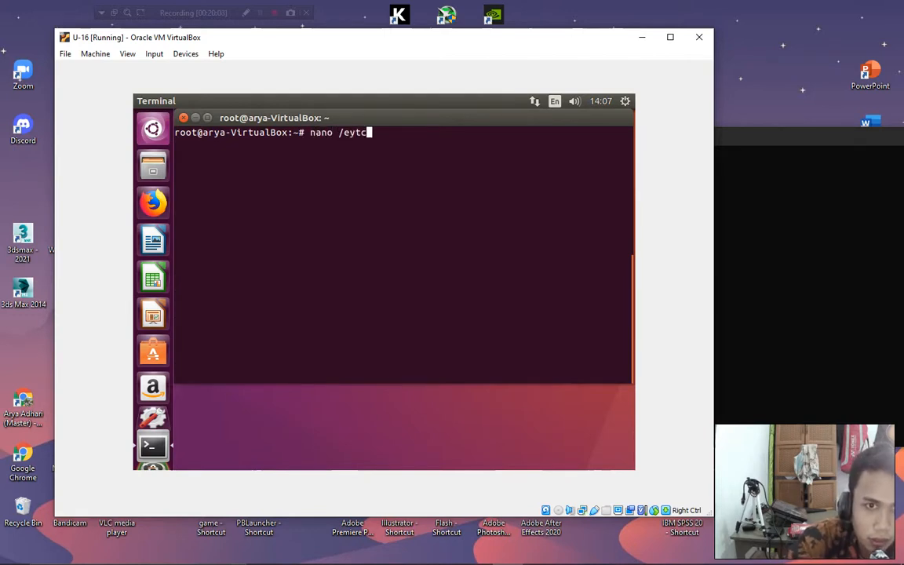
key(BackSpace)
key(BackSpace)
key(BackSpace)
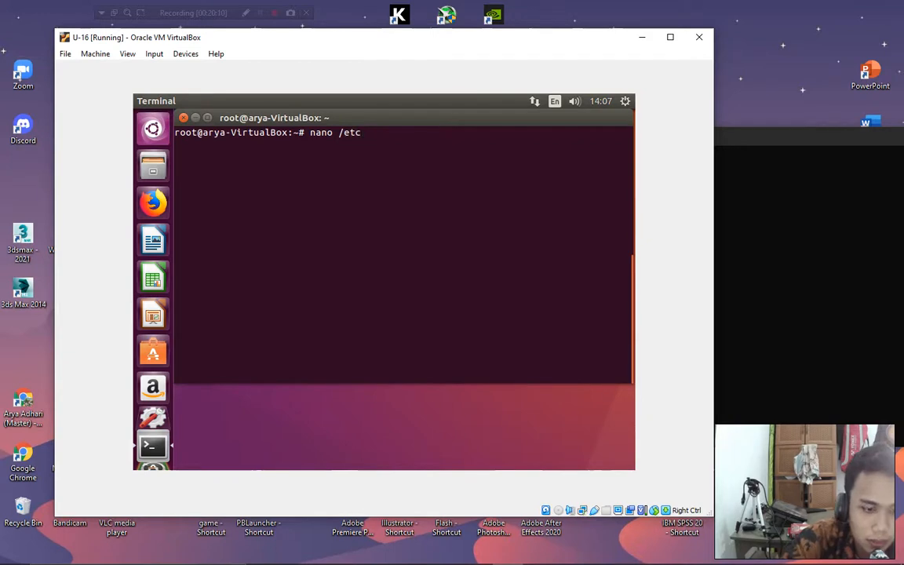
text(/res)
key(BackSpace)
key(BackSpace)
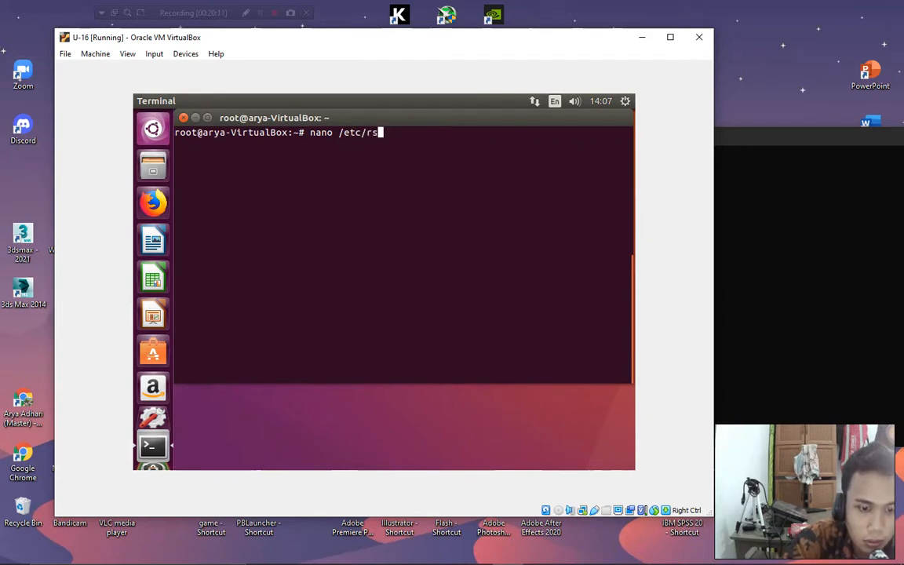
key(BackSpace)
text(resolv)
text(./)
text(conf)
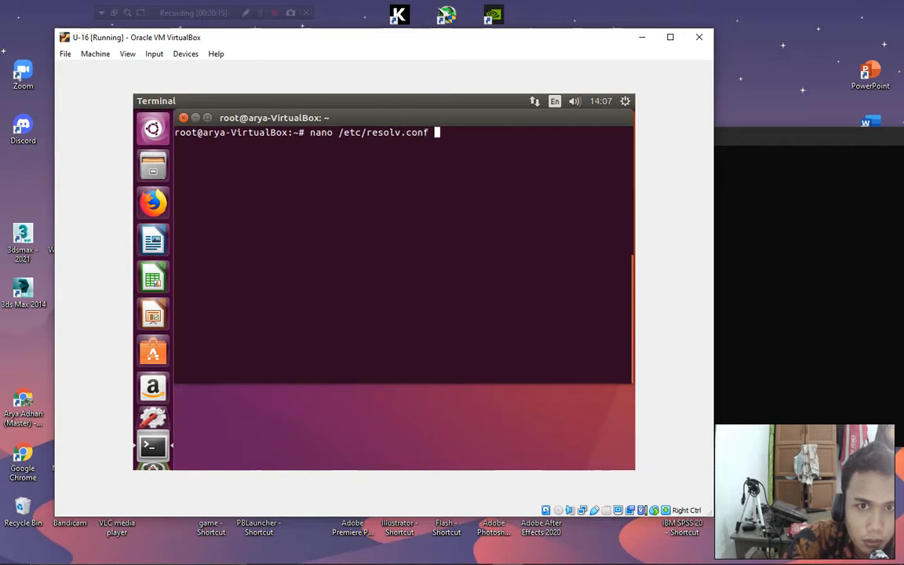
Open /etc/resolv.conf in nano and change the nameserver from 127.0.1.1 to 8.8.8.8.
key(Return)
key(Down)
key(Down)
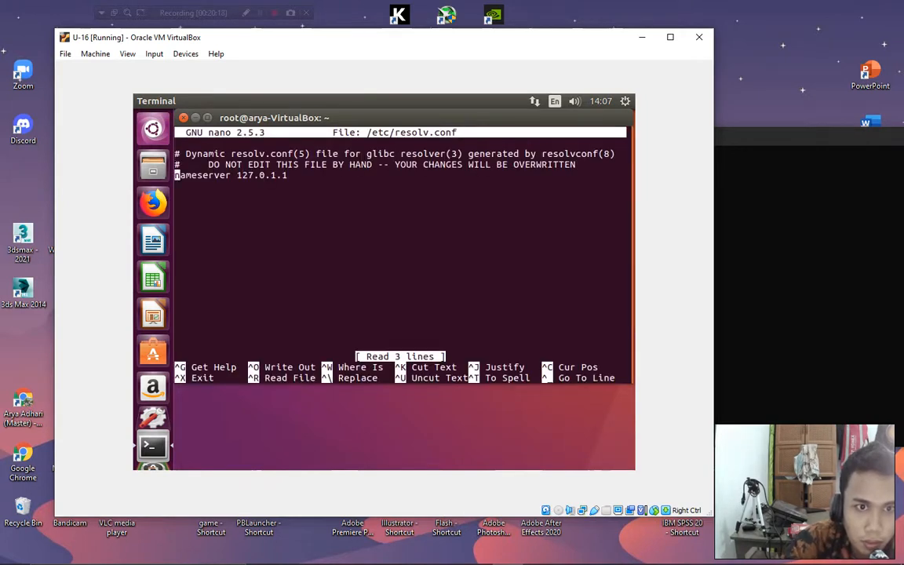
key(Down)
key(Up)
key(Right)
key(Right)
key(Right)
key(Right)
key(Right)
key(Right)
key(Right)
key(Right)
key(Right)
key(Right)
key(Right)
key(Right)
key(Right)
key(Right)
key(Right)
key(Right)
key(Right)
key(Right)
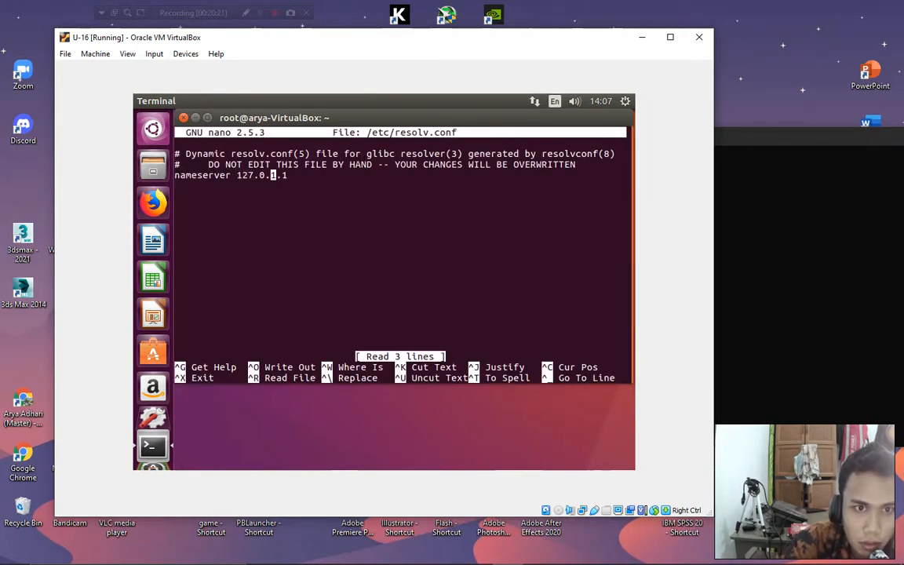
key(Left)
key(Left)
key(Left)
key(Left)
key(Left)
key(Left)
key(Left)
key(Right)
key(Right)
key(Right)
key(Right)
key(Right)
key(Right)
key(Right)
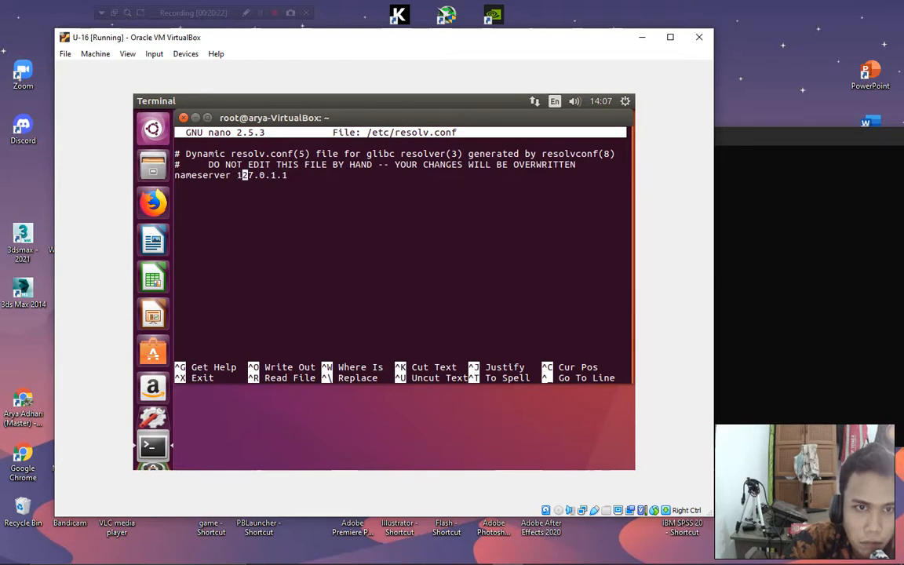
key(Right)
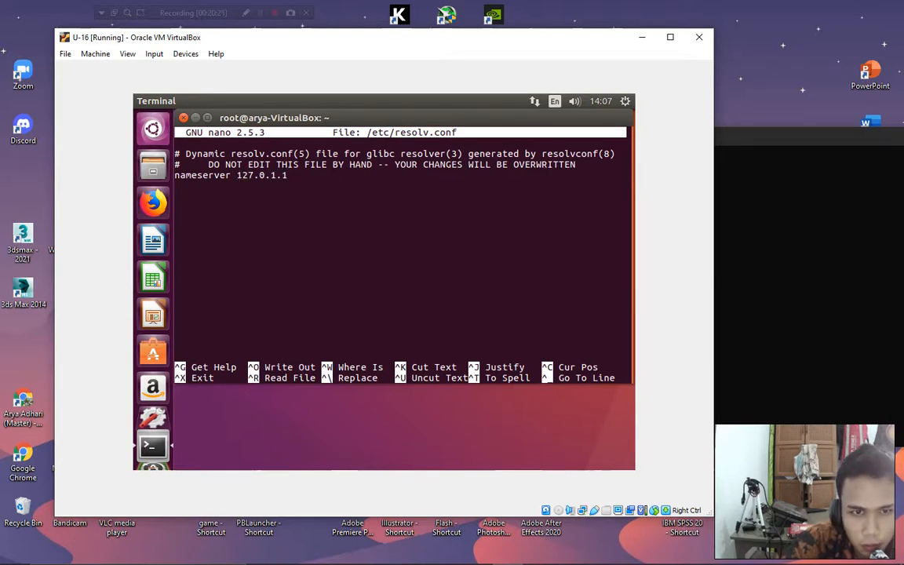
key(Right)
key(BackSpace)
key(BackSpace)
key(BackSpace)
key(BackSpace)
key(BackSpace)
key(BackSpace)
key(BackSpace)
key(BackSpace)
key(BackSpace)
key(BackSpace)
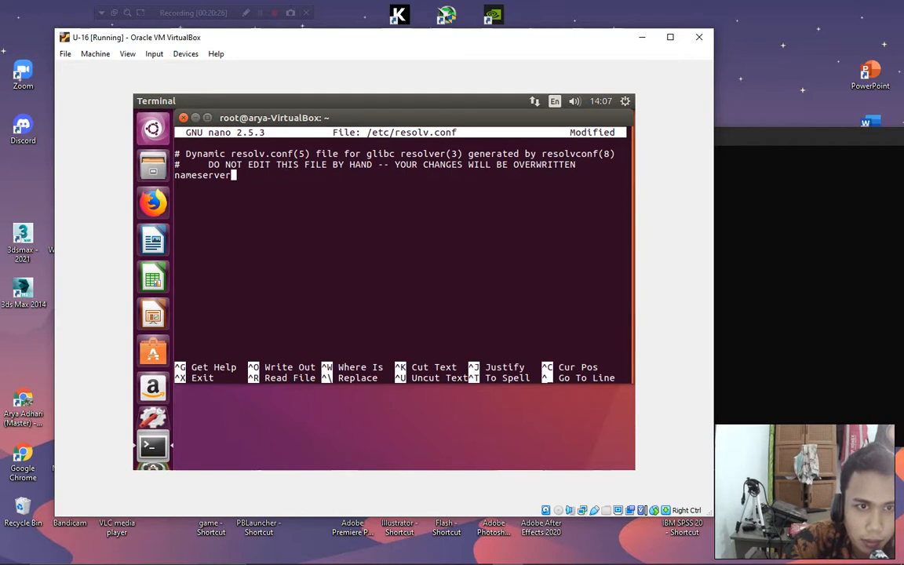
text(8.8.8.8)
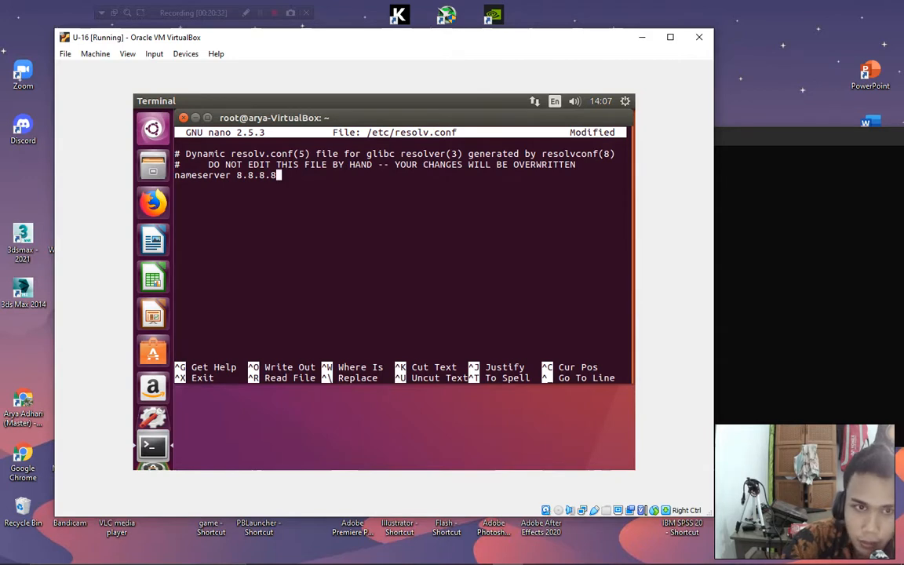
Save the modified resolv.conf and exit nano.
key(ctrl+x)
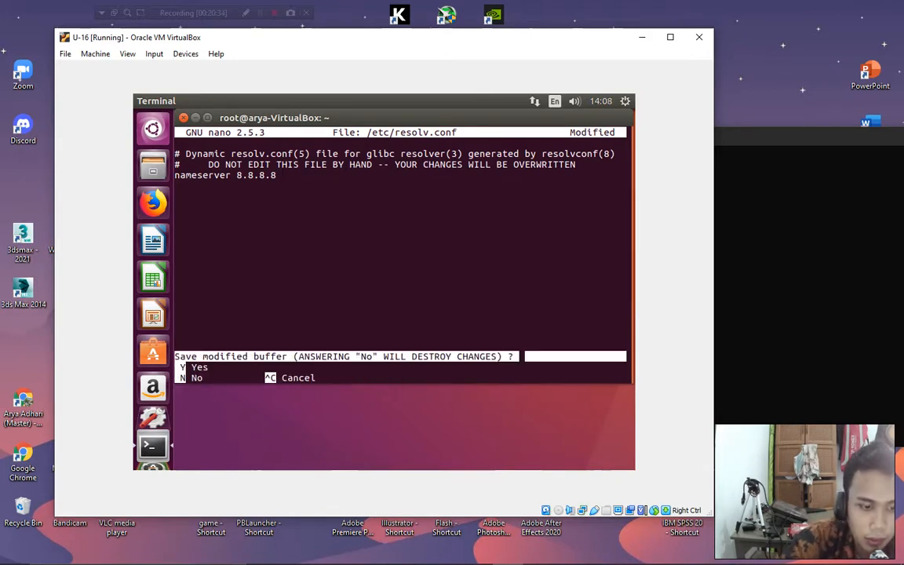
key(y)
key(Return)
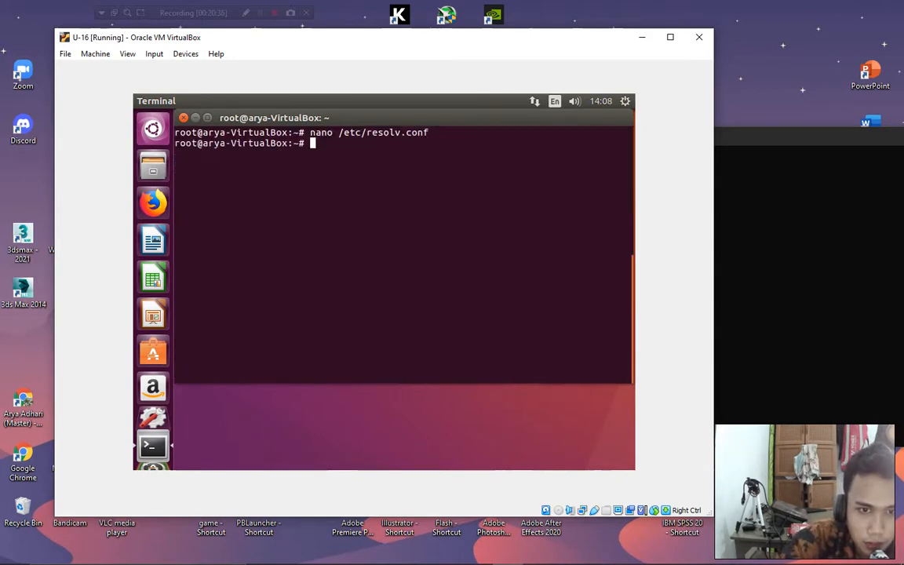
Begin typing another 'nano' command on a new line at U-16's root prompt.
key(Return)
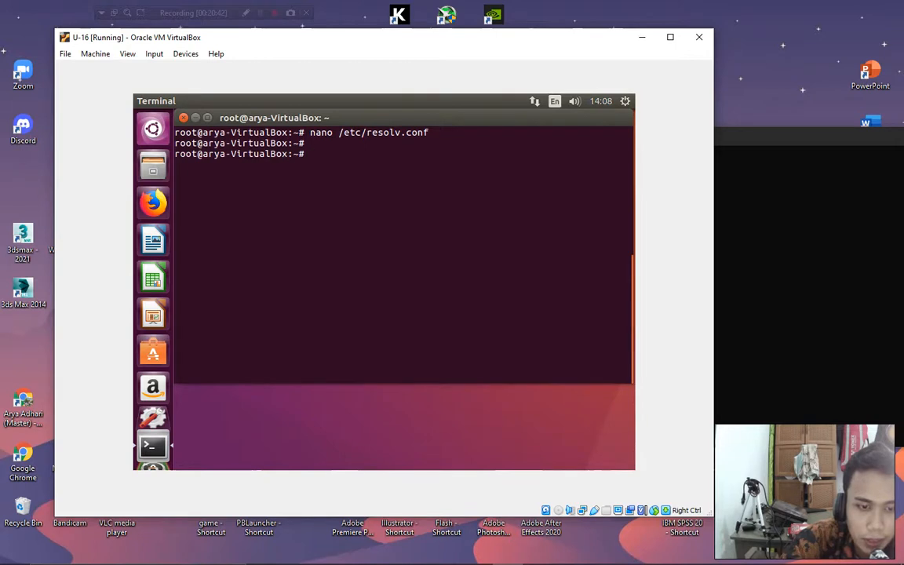
text(nano /etc.apt)
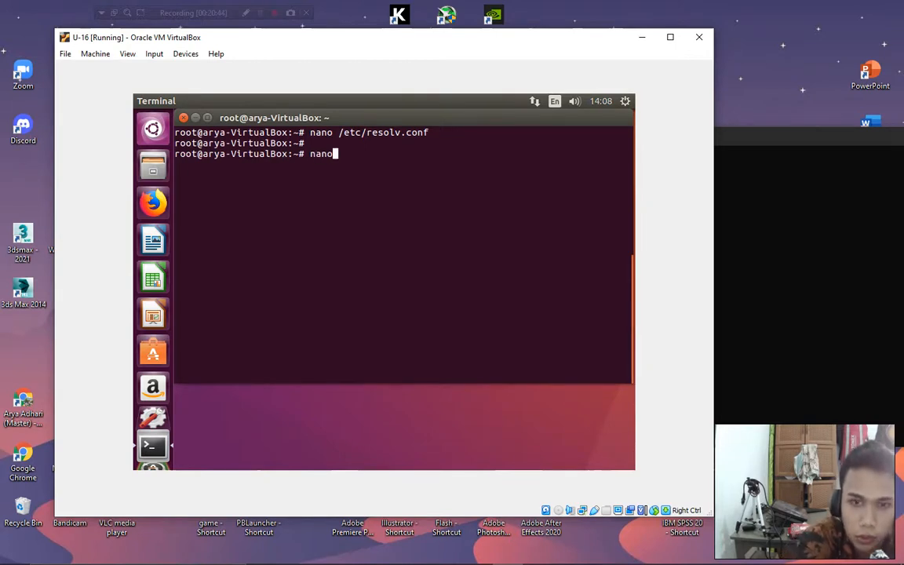
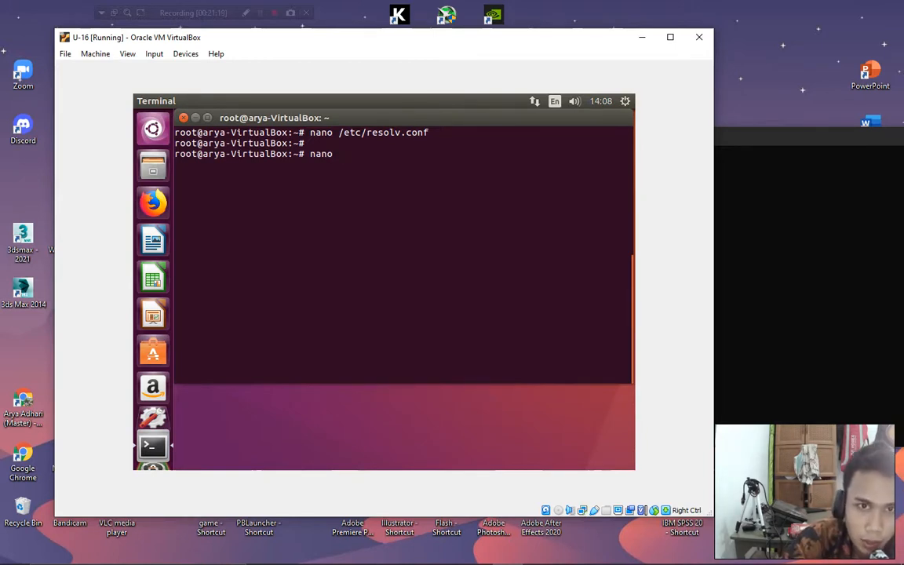
Complete the path /etc/apt/sources.list and open the file in nano.
text(/etc)
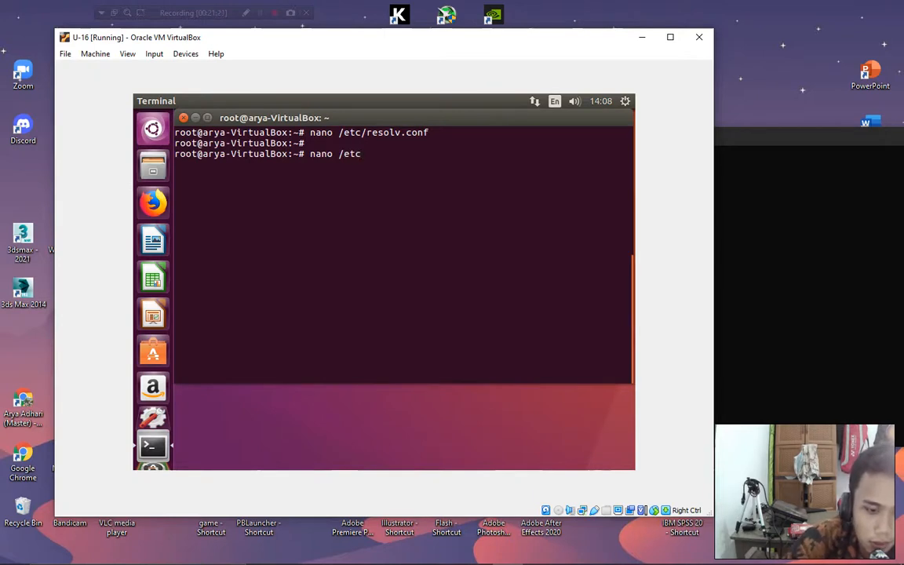
text(.apt.)
key(BackSpace)
key(BackSpace)
key(BackSpace)
key(BackSpace)
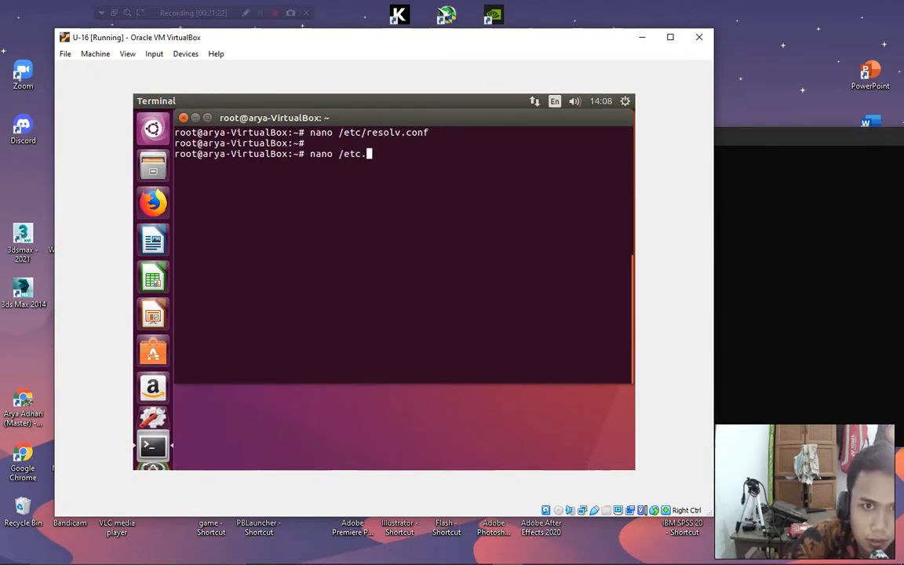
text(/a[pt)
key(BackSpace)
key(BackSpace)
key(BackSpace)
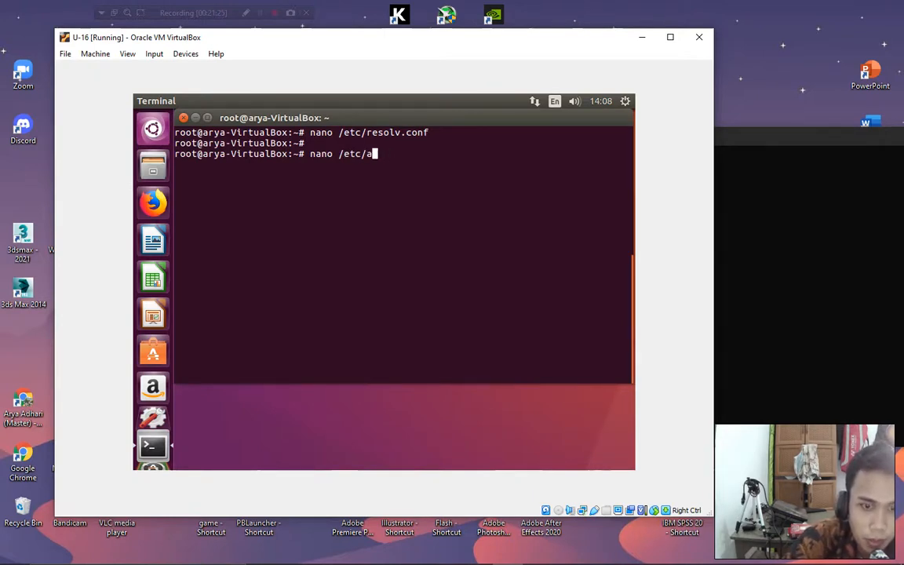
text(pt/sopu)
key(BackSpace)
key(BackSpace)
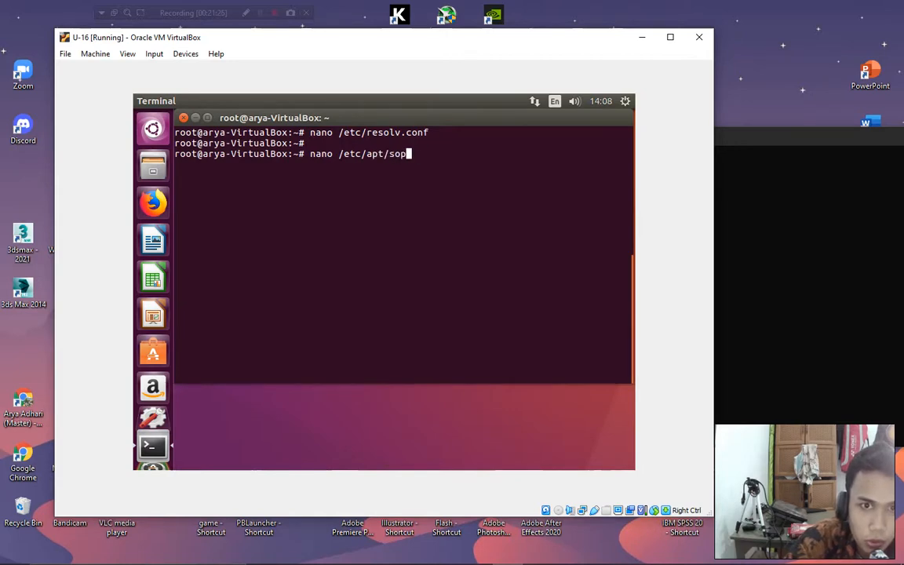
key(Tab)
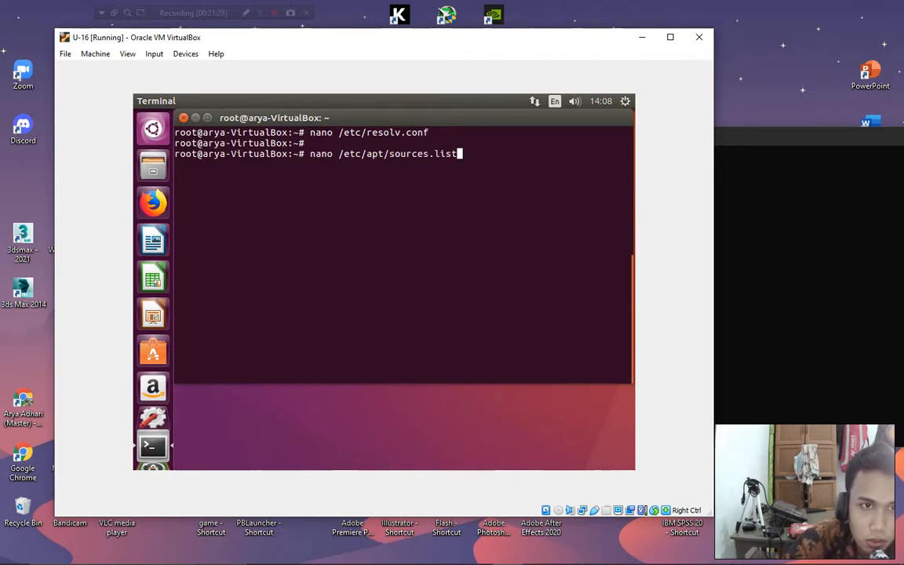
key(Return)
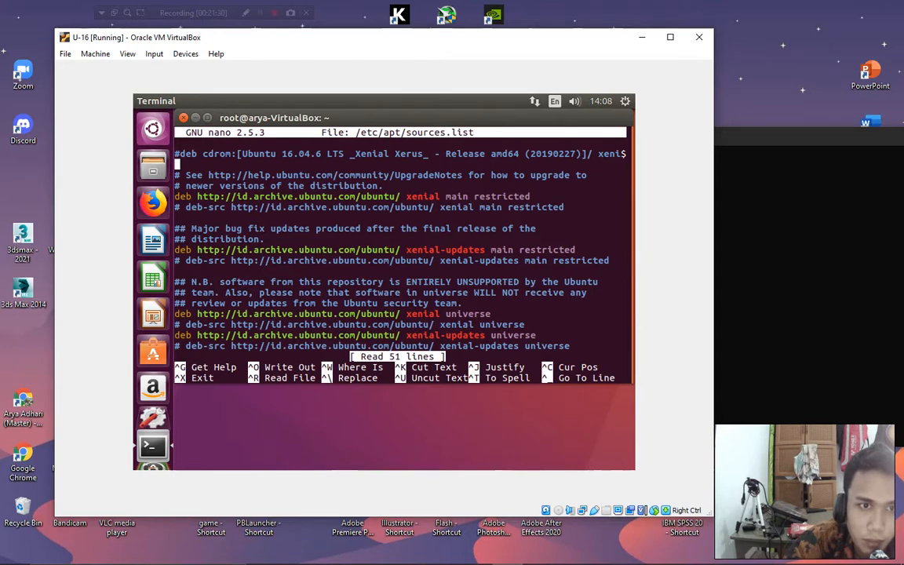
Move to the end of sources.list and add new empty lines.
key(Down)
key(Down)
key(Down)
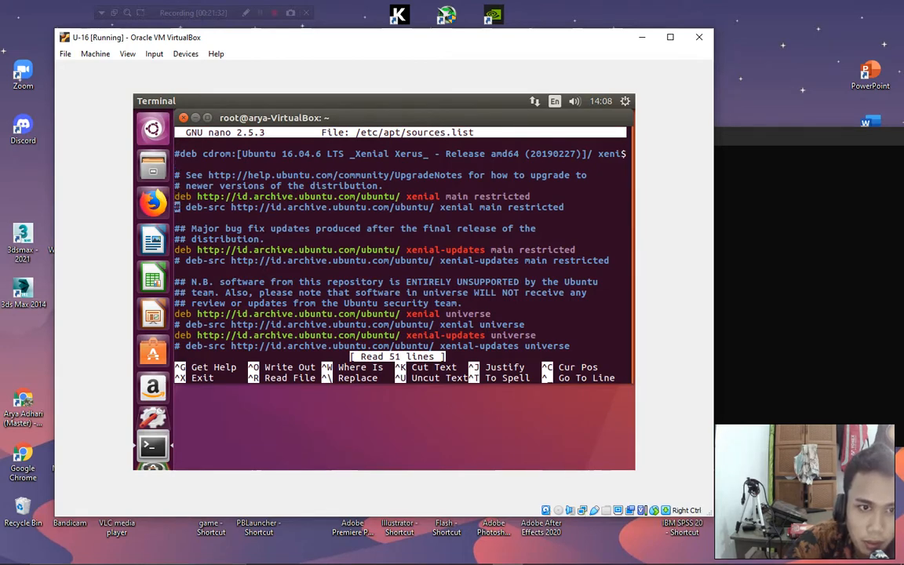
key(Down)
key(Down)
key(Down)
key(Down)
key(Down)
key(Down)
key(Down)
key(Down)
key(Down)
key(Down)
key(Down)
key(Down)
key(Down)
key(Down)
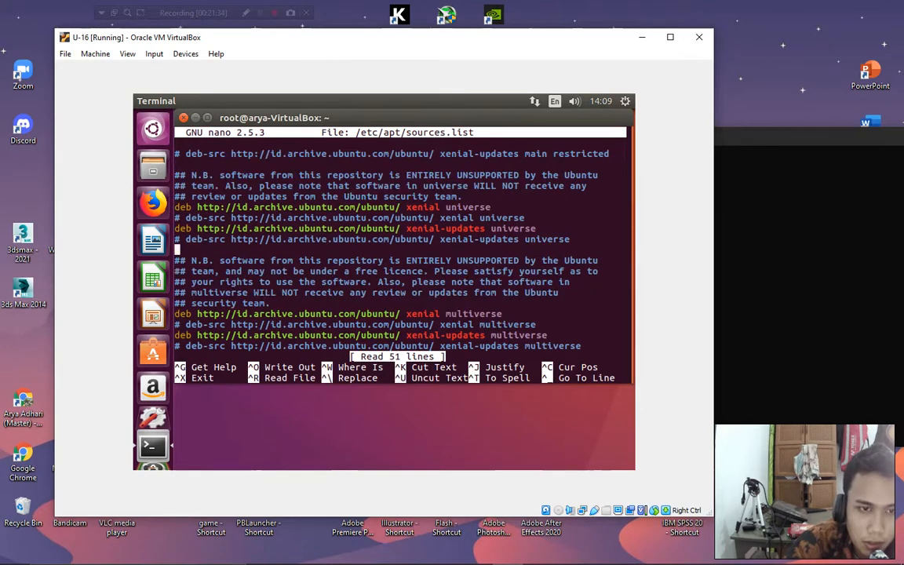
key(Down)
key(Down)
key(Down)
key(Down)
key(Down)
key(Down)
key(Down)
key(Down)
key(Down)
key(Down)
key(Down)
key(Down)
key(Down)
key(Down)
key(Down)
key(Down)
key(Down)
key(Down)
key(Down)
key(Down)
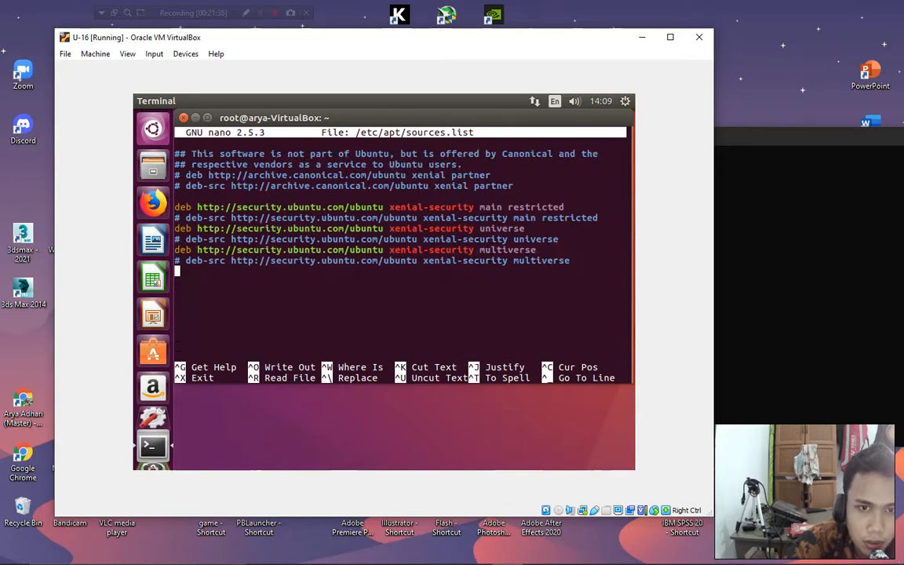
key(Return)
key(Return)
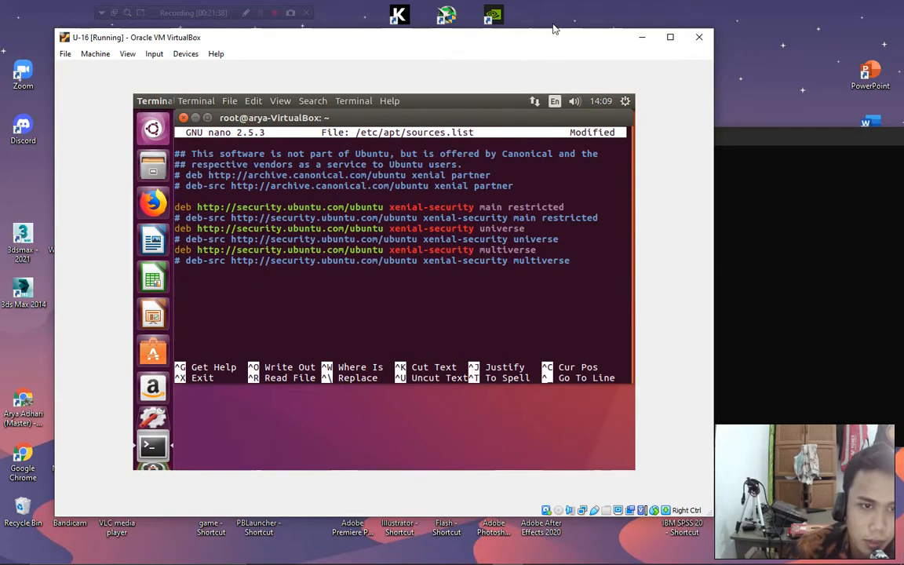
In a new Chrome tab, search Google for 'repo ubuntu 16.04'.
mouse_move(475, 556)
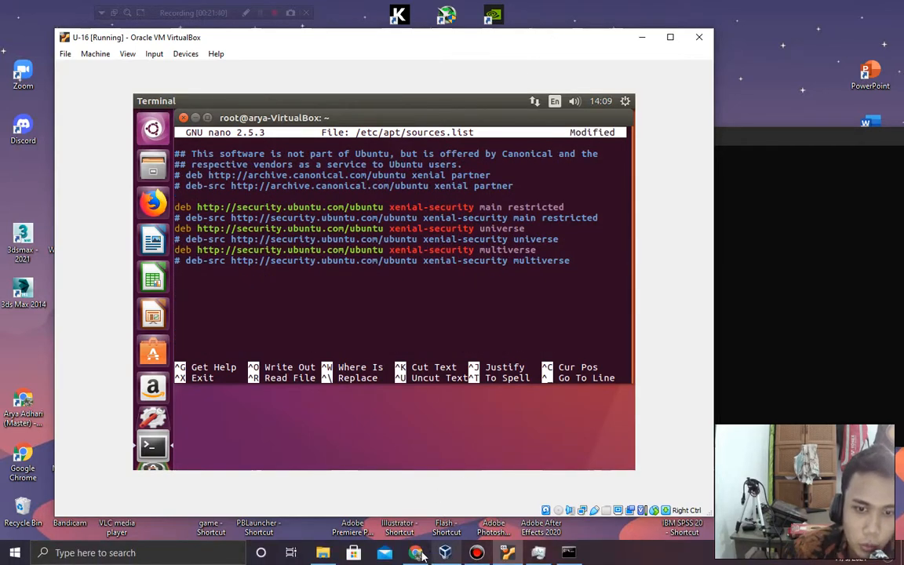
click(476, 553)
click(748, 11)
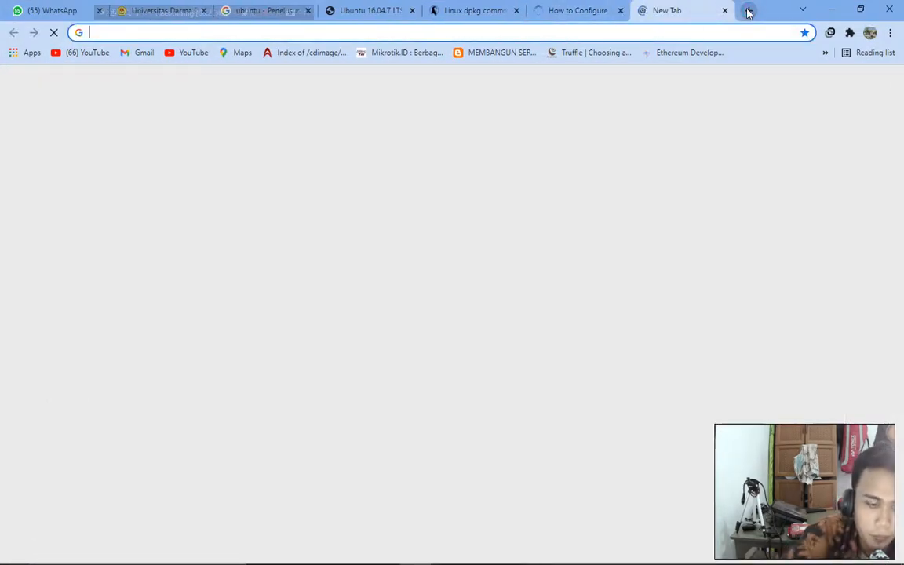
text(repo)
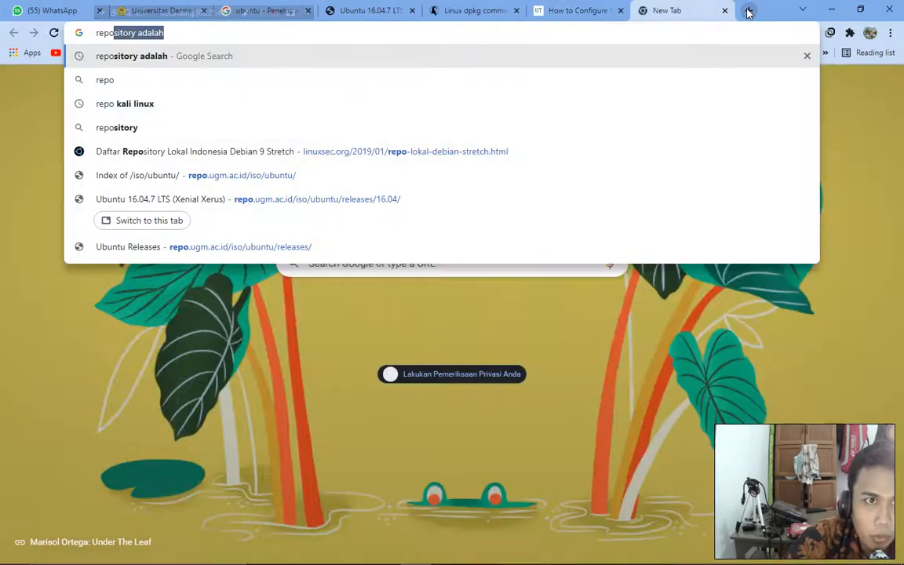
text( ubuntu)
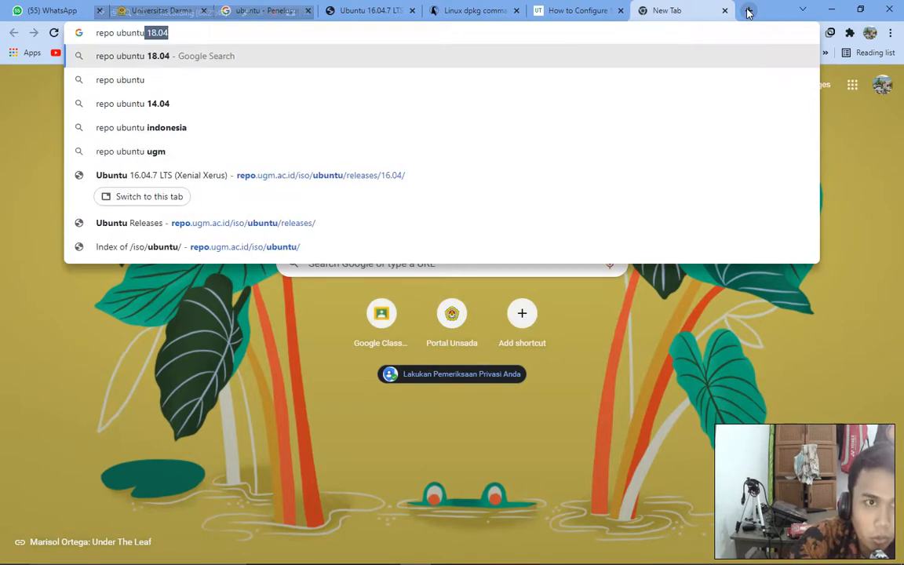
key(BackSpace)
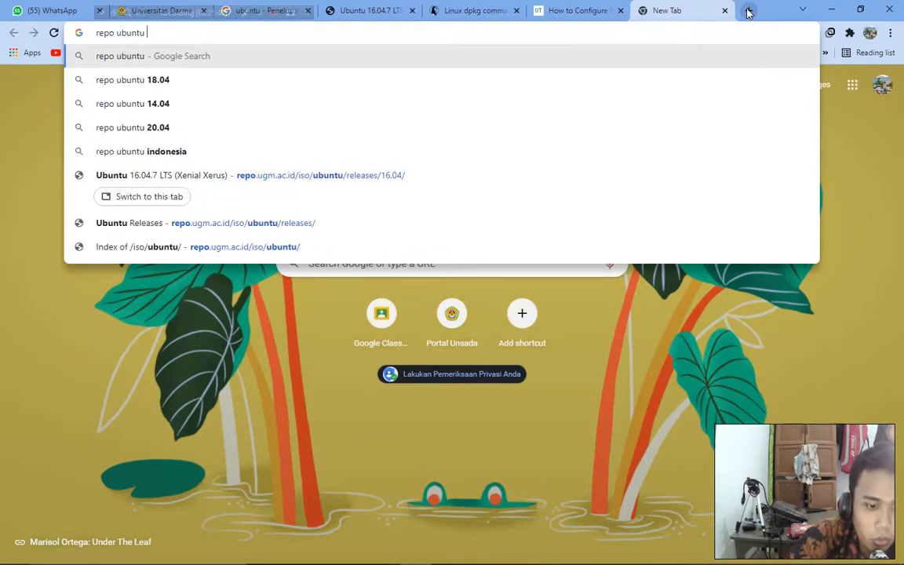
text(16.04)
key(Return)
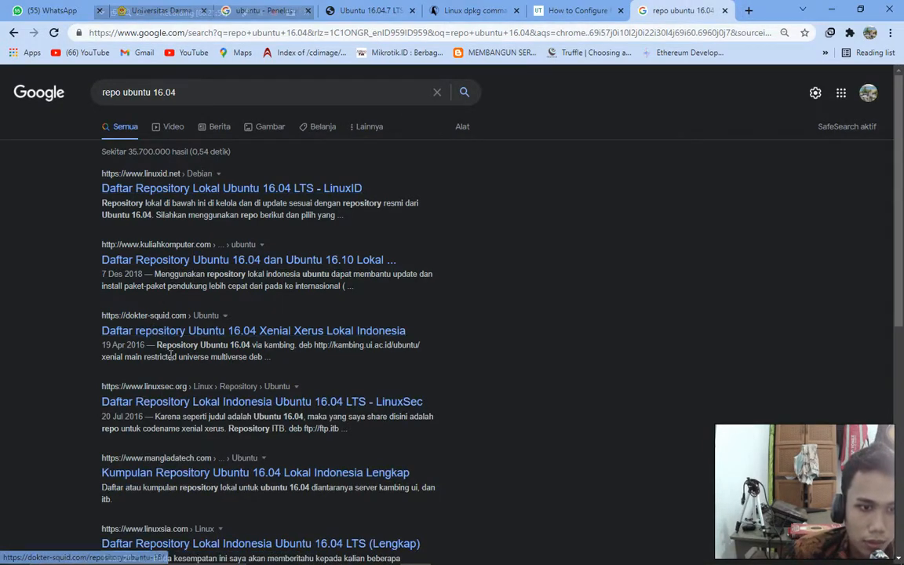
Open the LinuxID local repository list article from the search results.
scroll(157, 338, down, 3)
scroll(171, 362, down, 3)
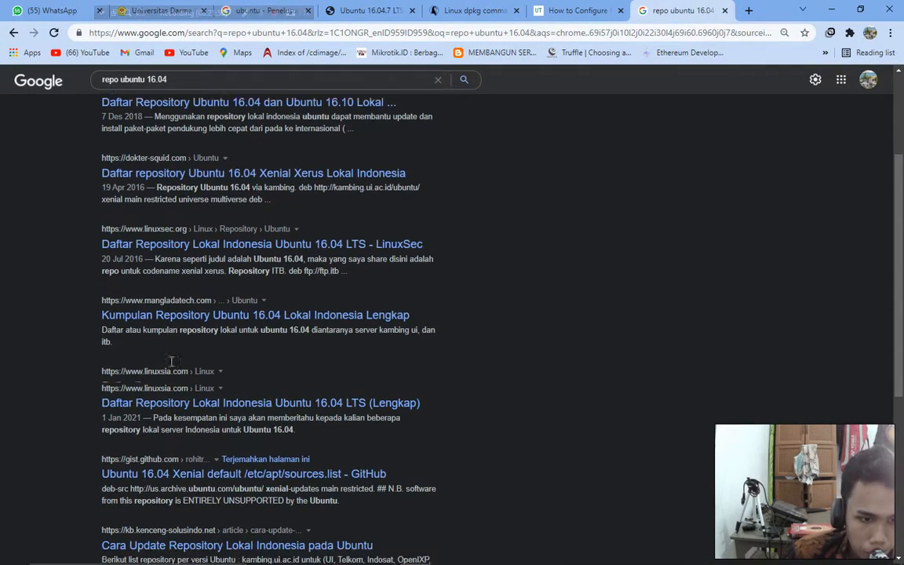
scroll(185, 413, up, 6)
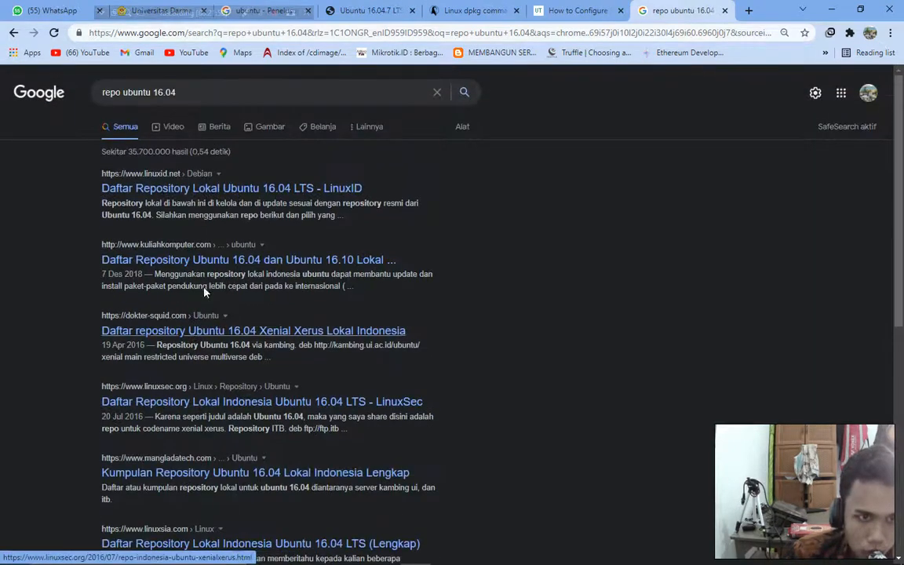
click(211, 192)
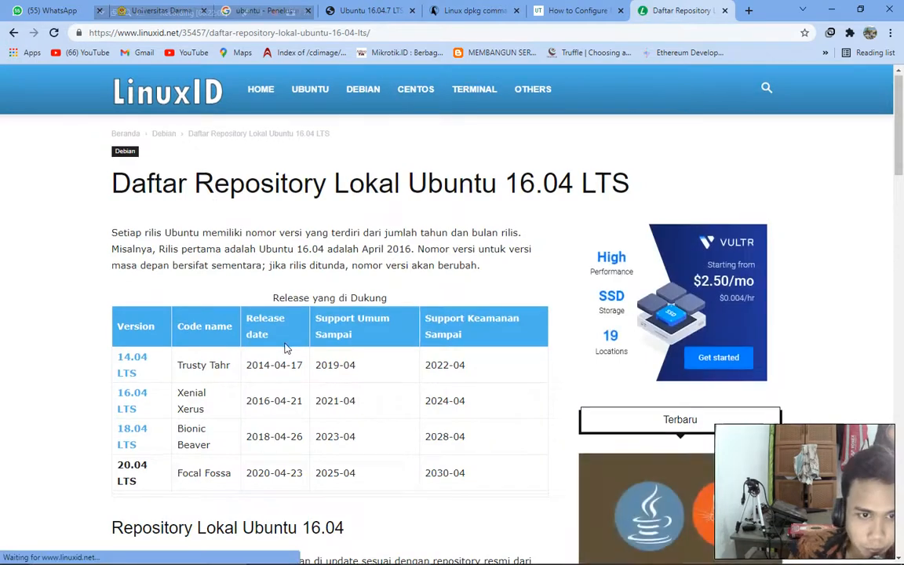
Scroll through the LinuxID article down to the Repository Kambing UI section.
scroll(276, 339, down, 1)
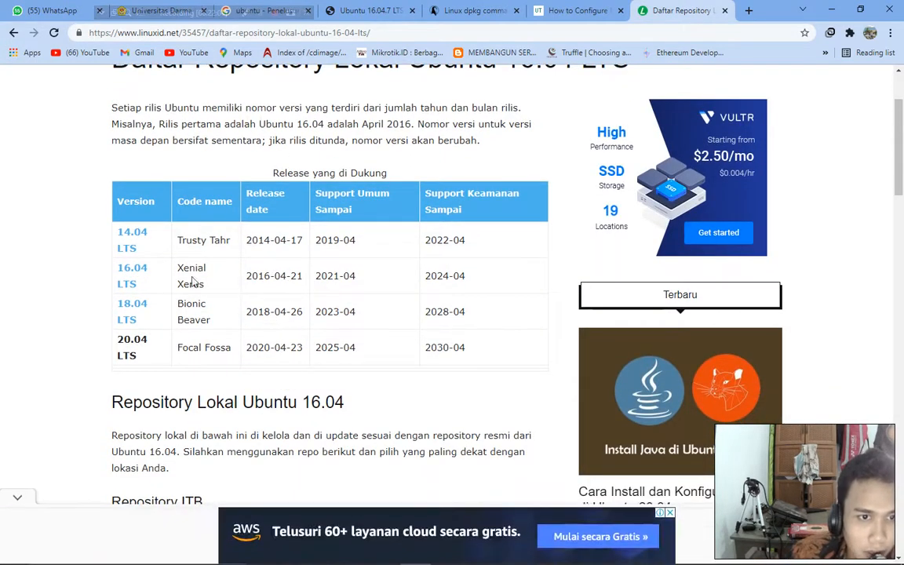
drag(175, 264, 210, 299)
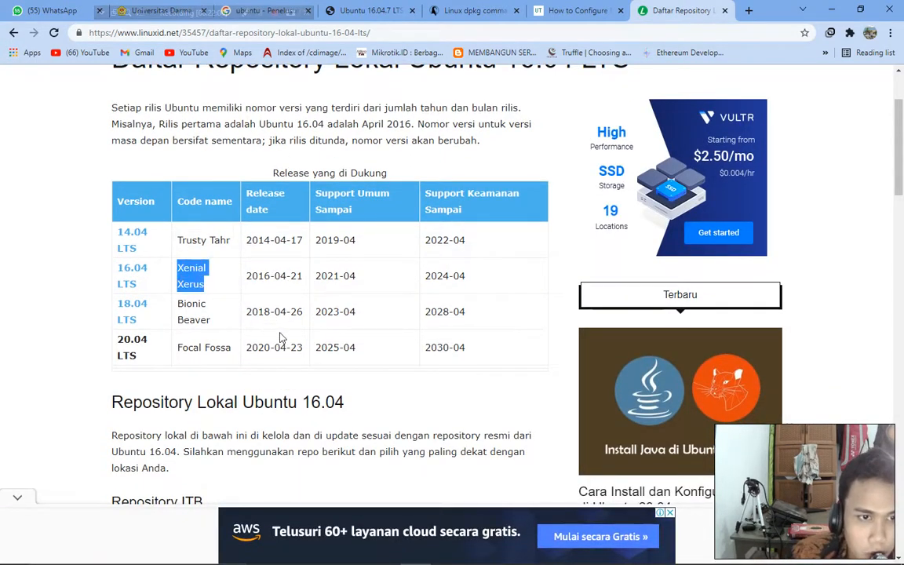
scroll(293, 285, down, 3)
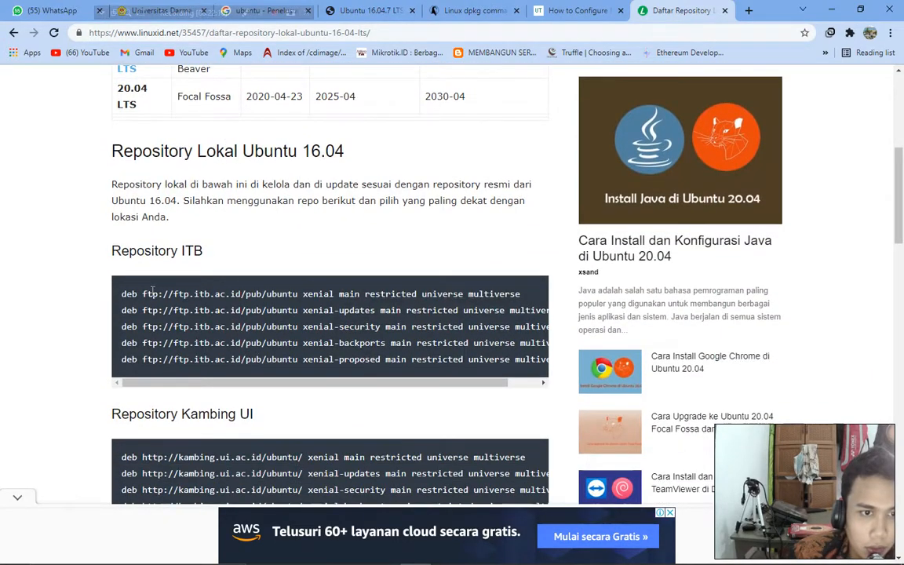
scroll(276, 259, down, 2)
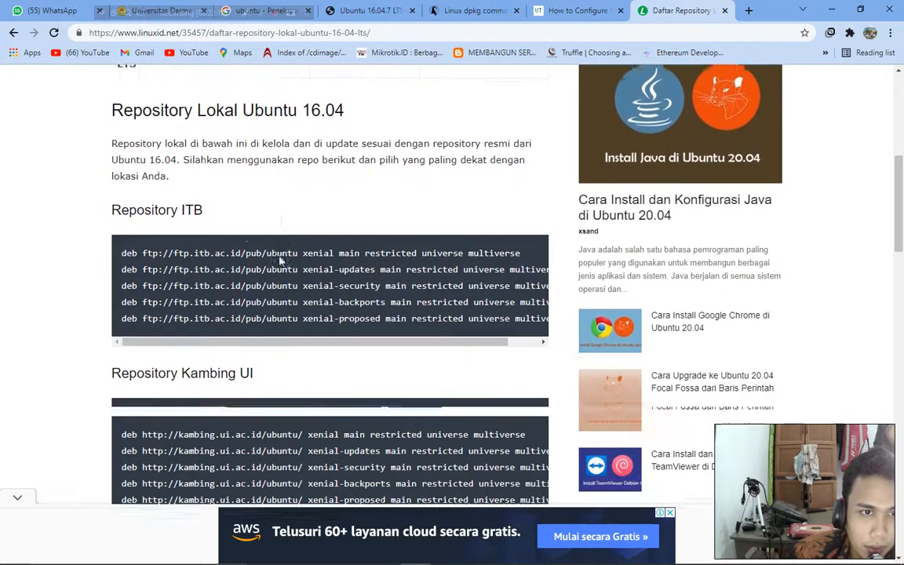
scroll(276, 257, down, 2)
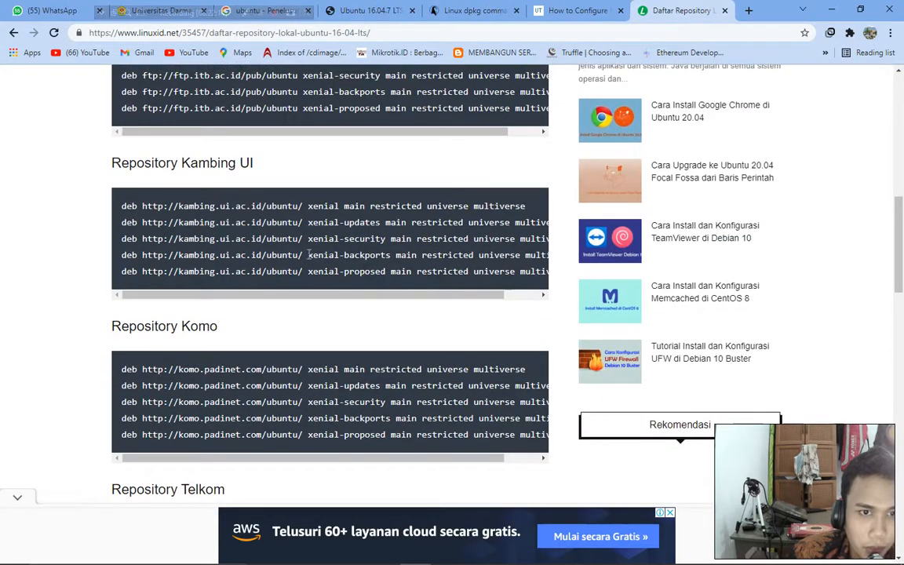
scroll(222, 384, down, 5)
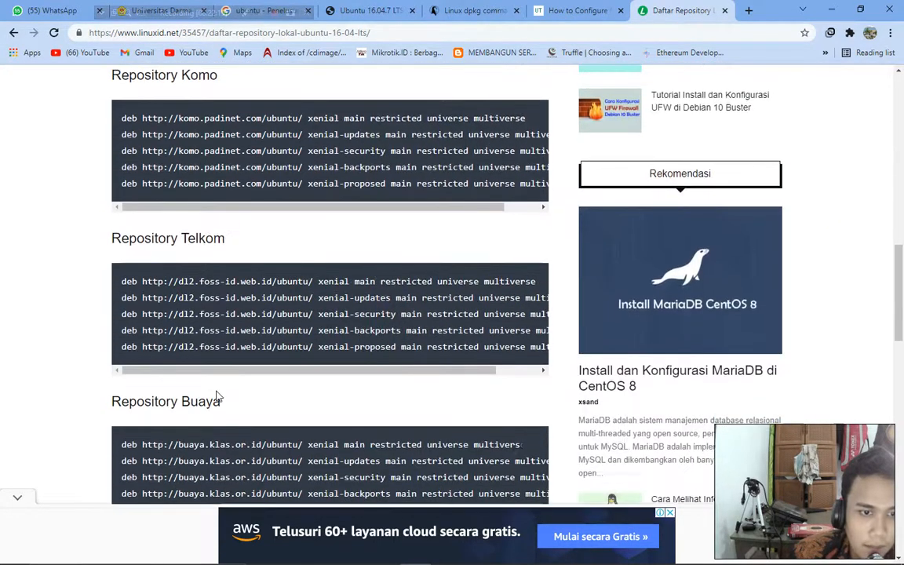
scroll(217, 397, up, 5)
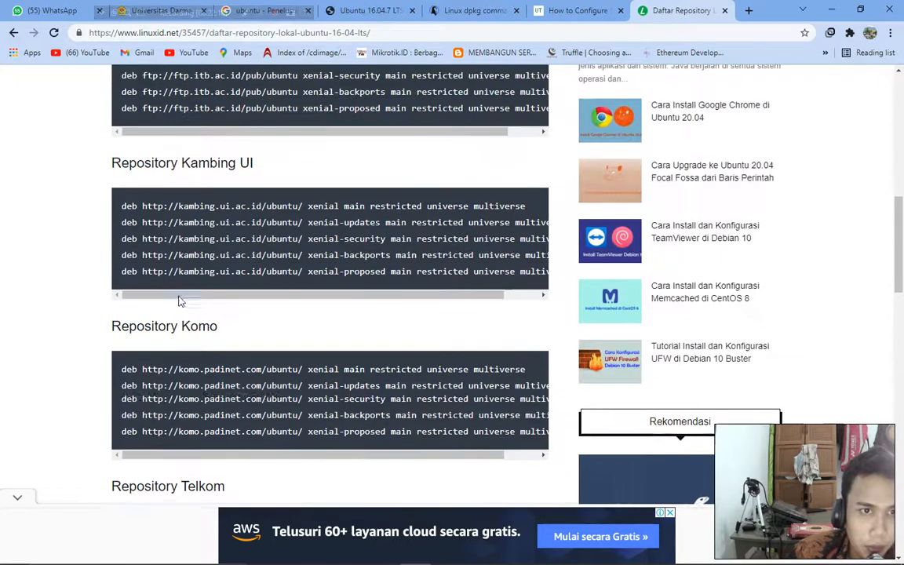
Copy the five Kambing UI deb lines and switch back to the Ubuntu VM.
drag(123, 205, 549, 279)
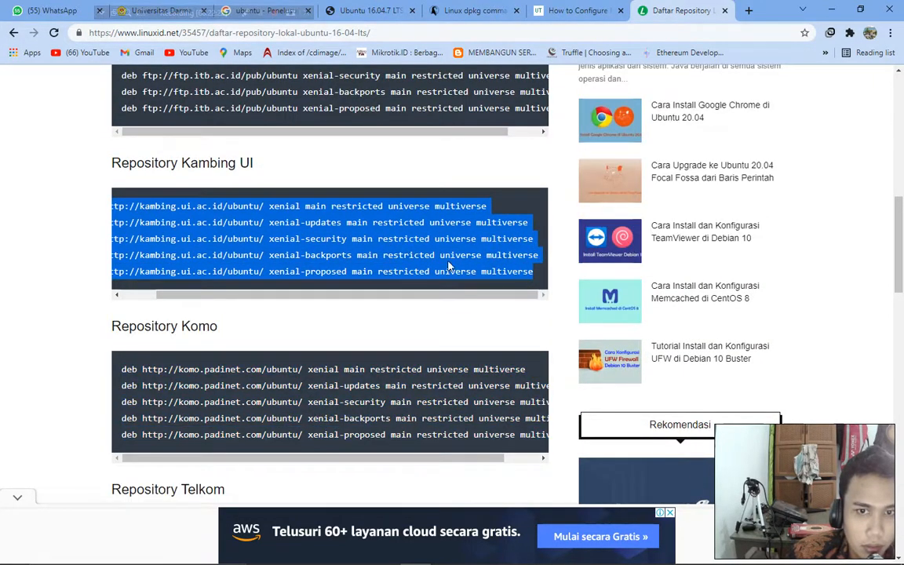
right_click(395, 240)
click(414, 251)
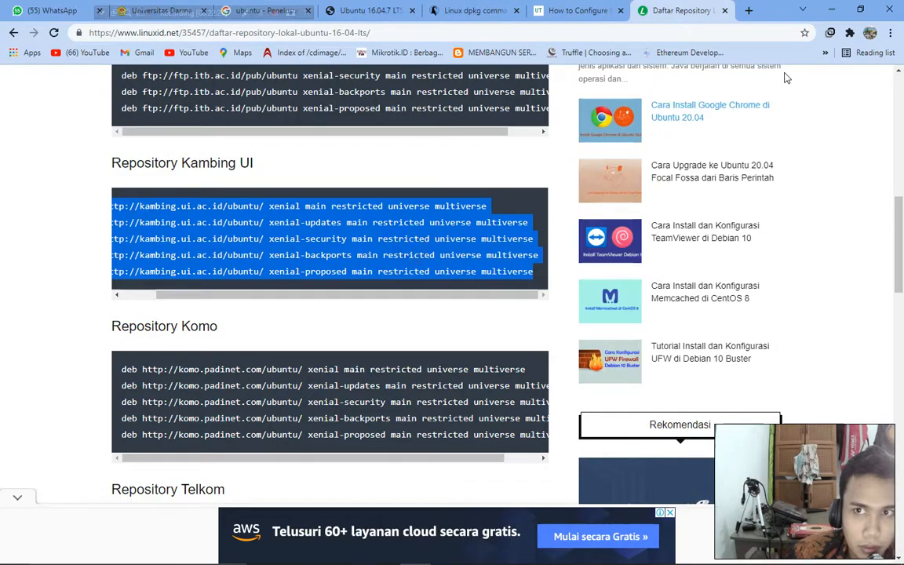
key(alt+Tab)
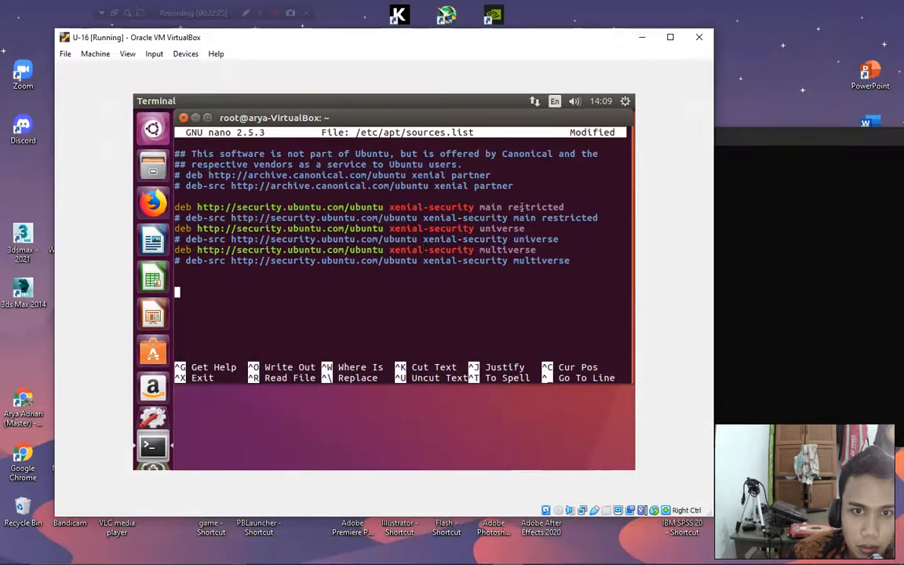
right_click(182, 292)
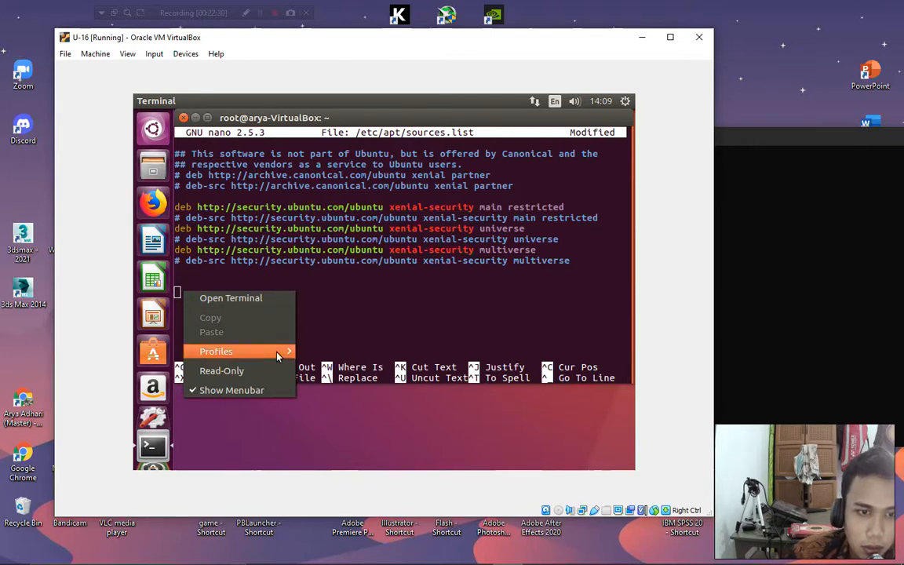
mouse_move(280, 354)
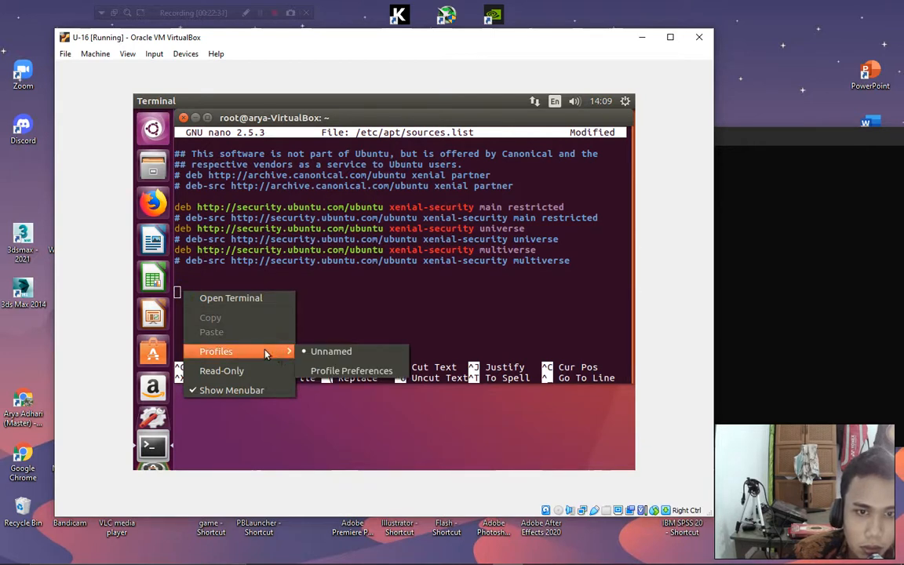
click(418, 431)
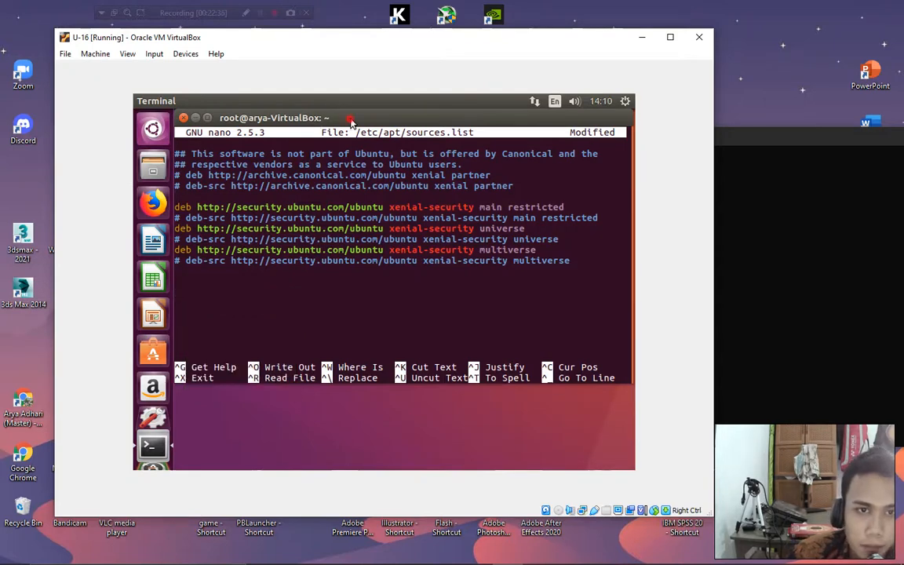
drag(351, 122, 373, 129)
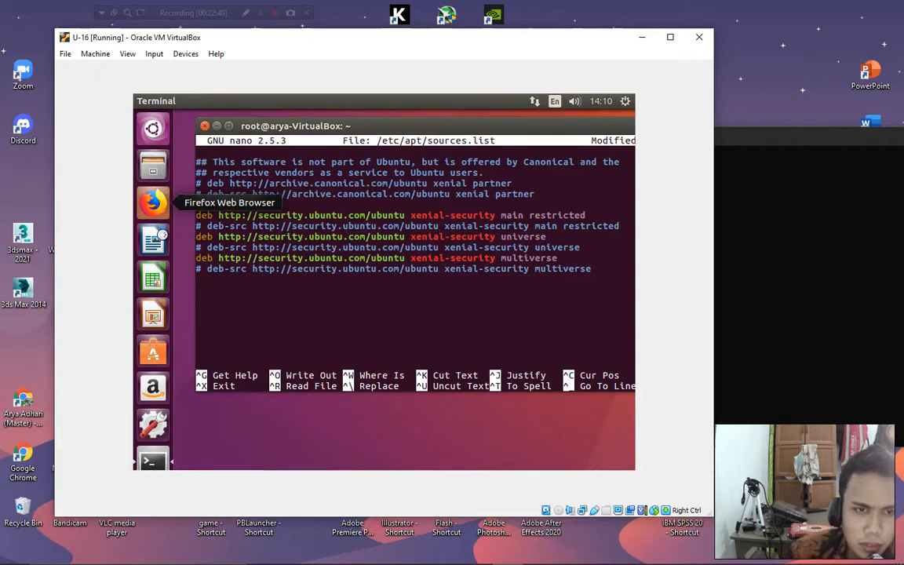
right_click(209, 301)
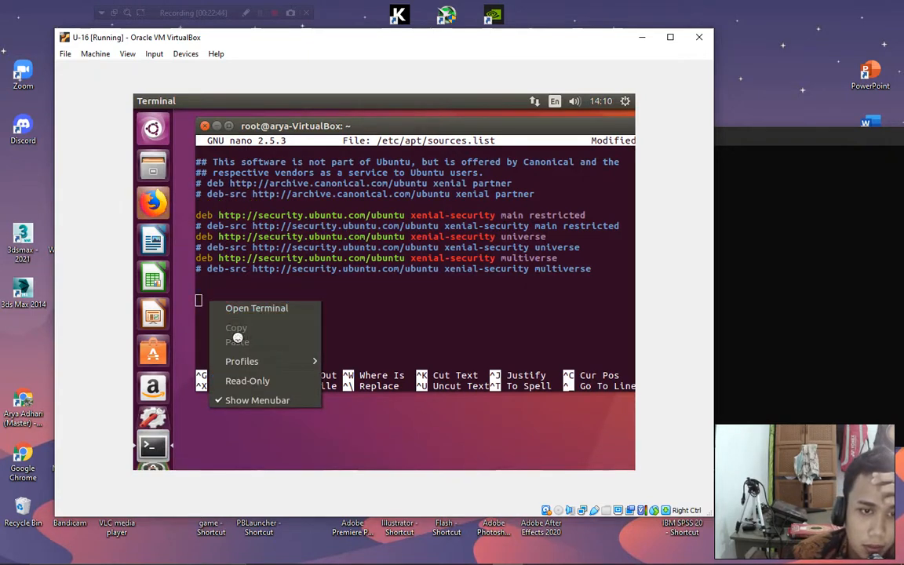
click(303, 436)
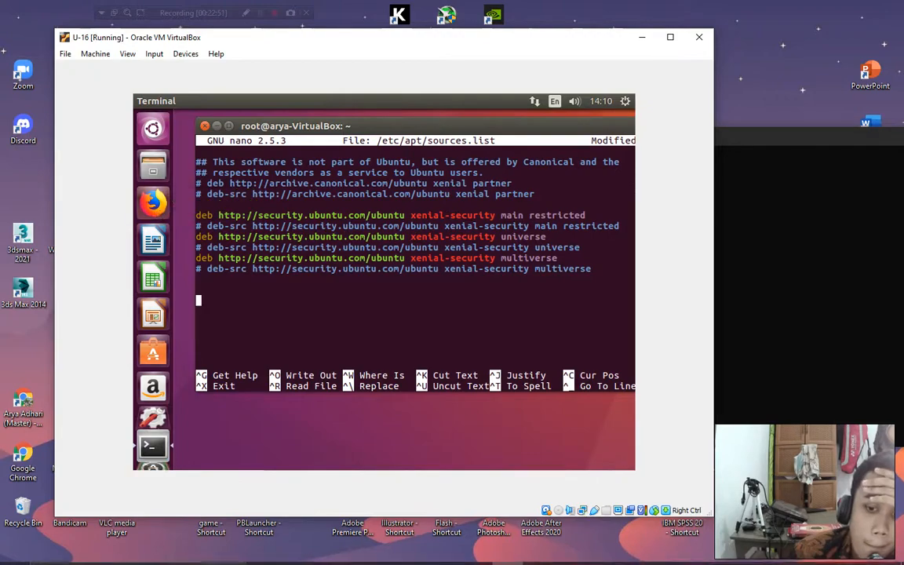
click(540, 552)
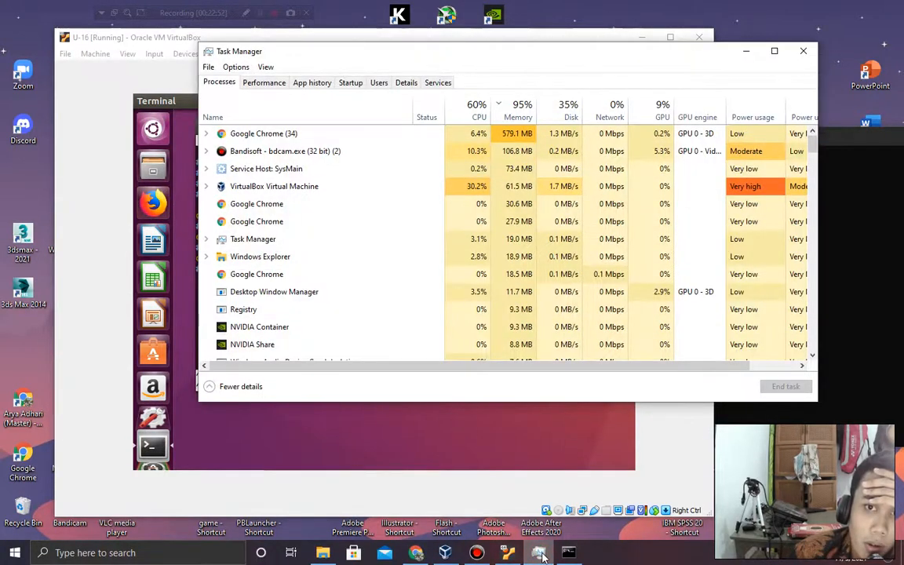
Return to the VM and move the nano terminal aside for the starting Firefox.
click(541, 553)
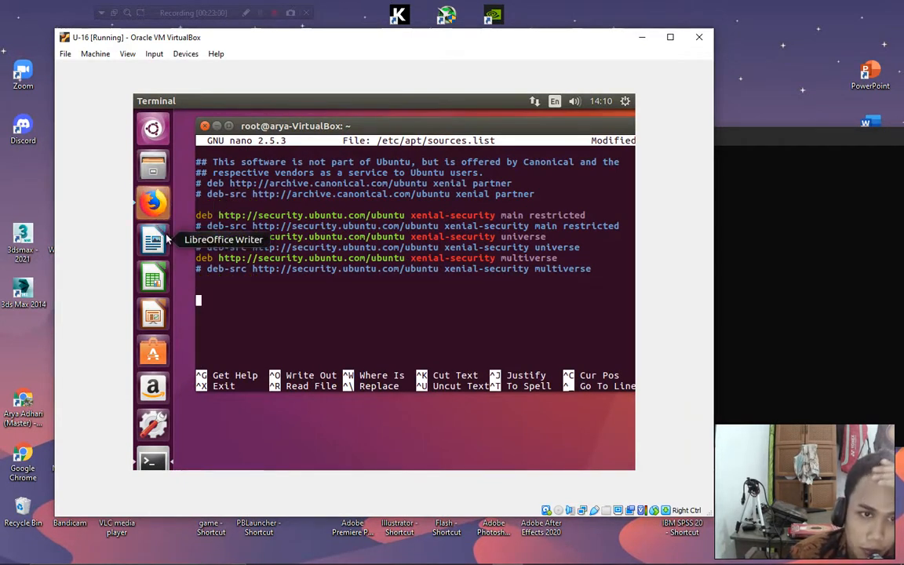
drag(526, 126, 541, 249)
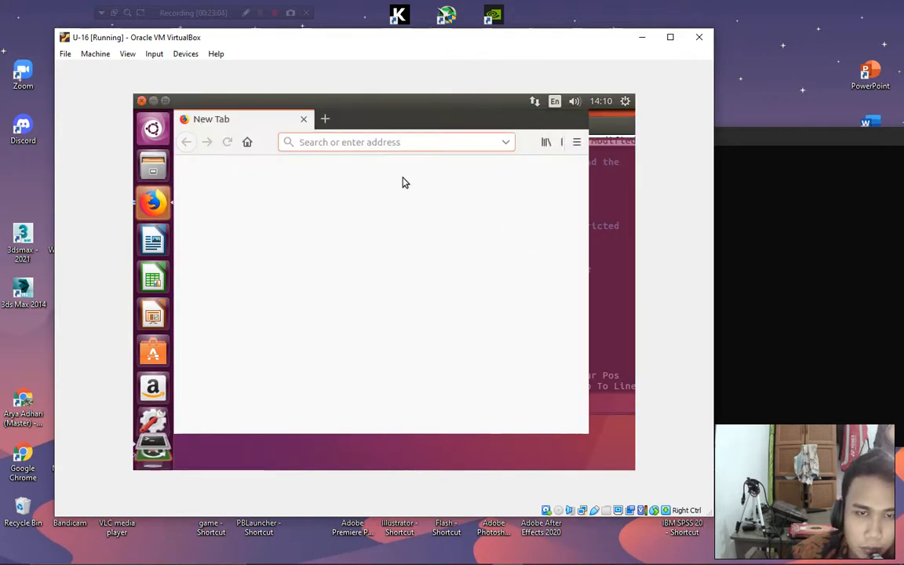
Search for 'repo ubuntu 16.04' from the VM Firefox address bar.
click(356, 146)
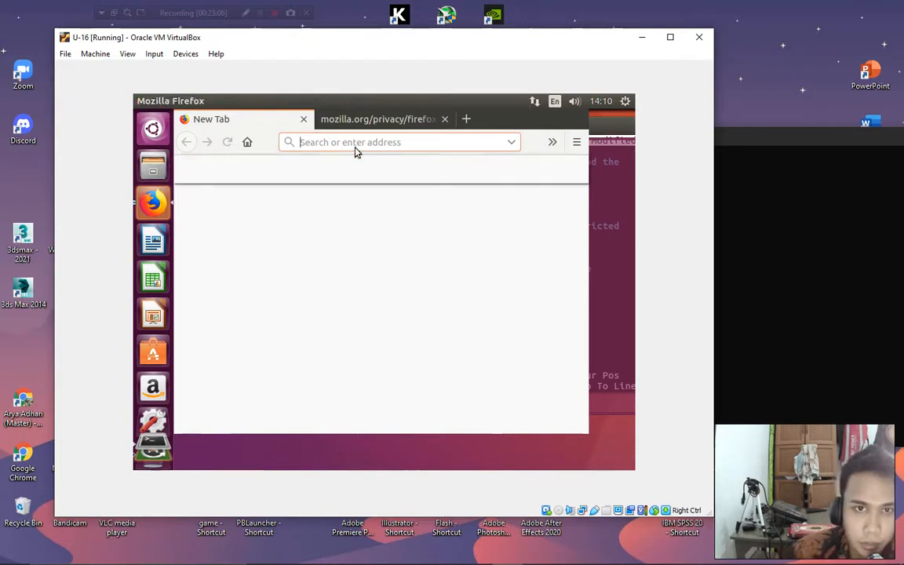
click(445, 119)
click(355, 144)
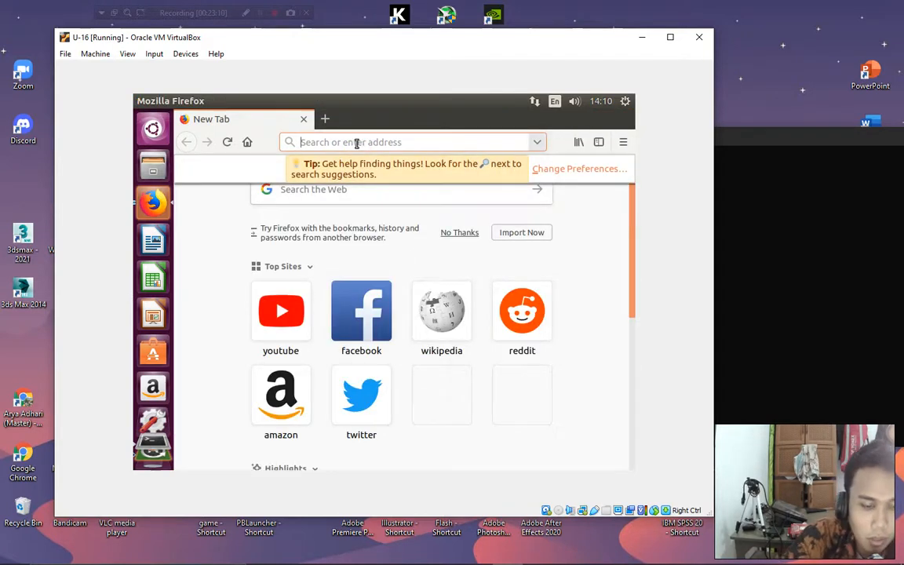
text(repo ubunru)
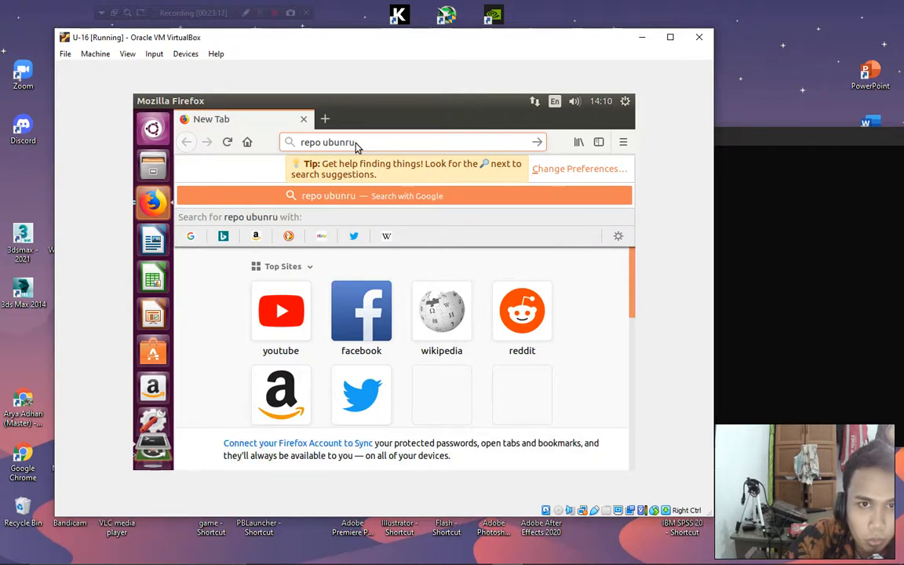
key(BackSpace)
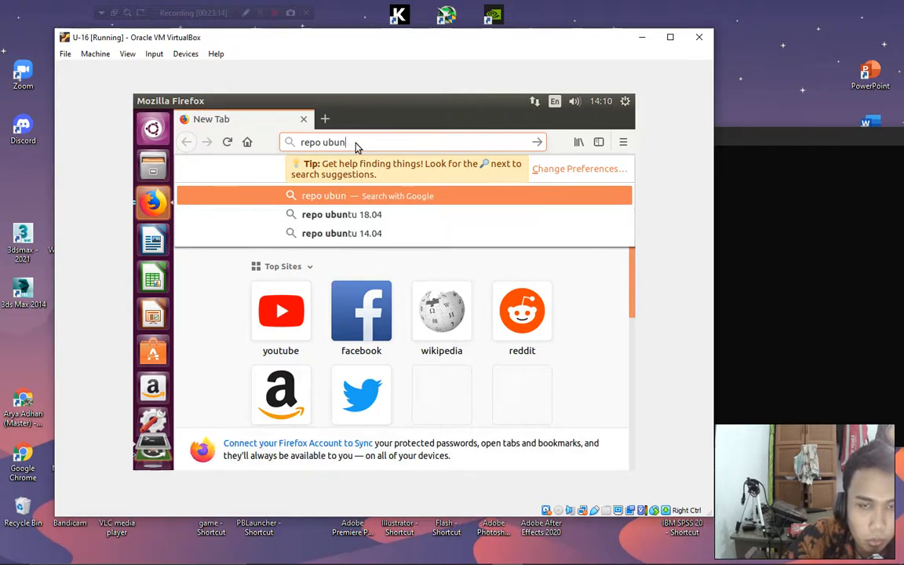
text(tu)
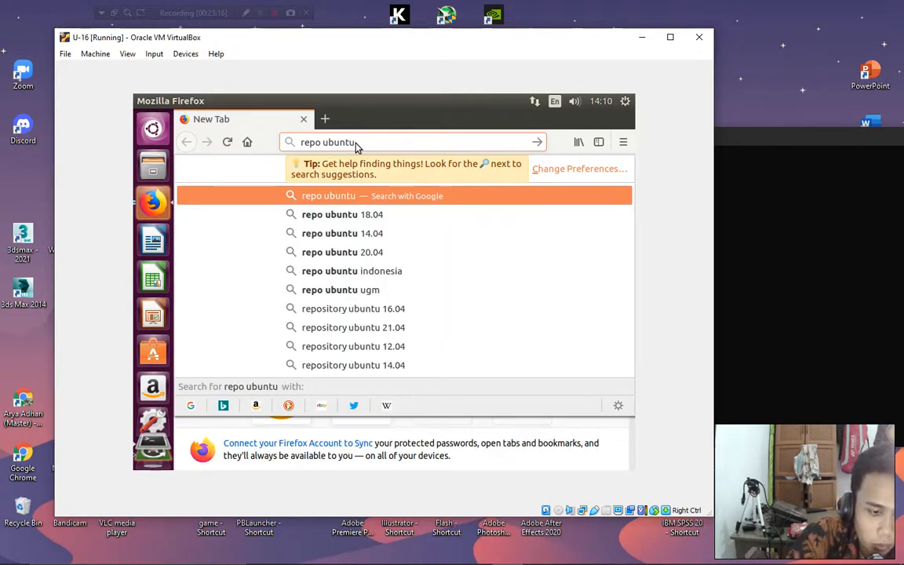
text( 16.04)
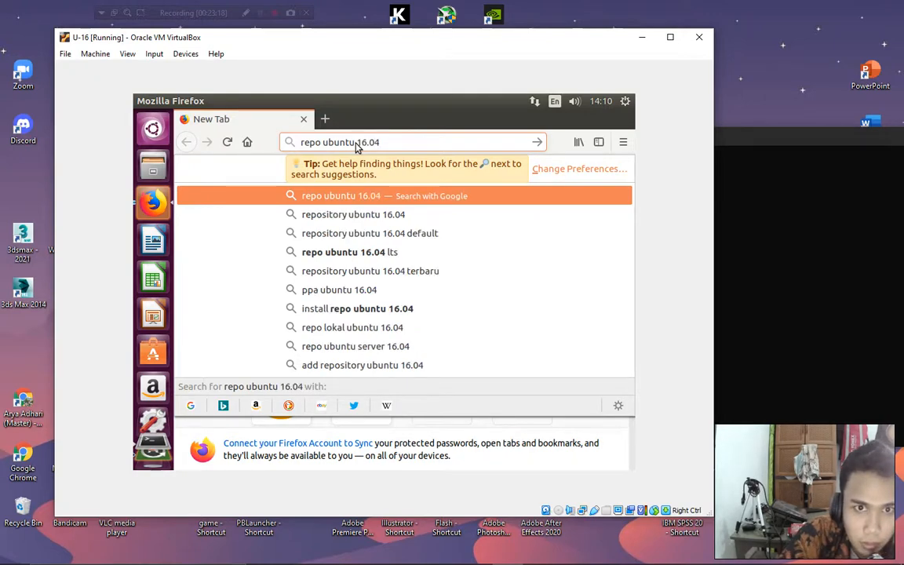
key(Return)
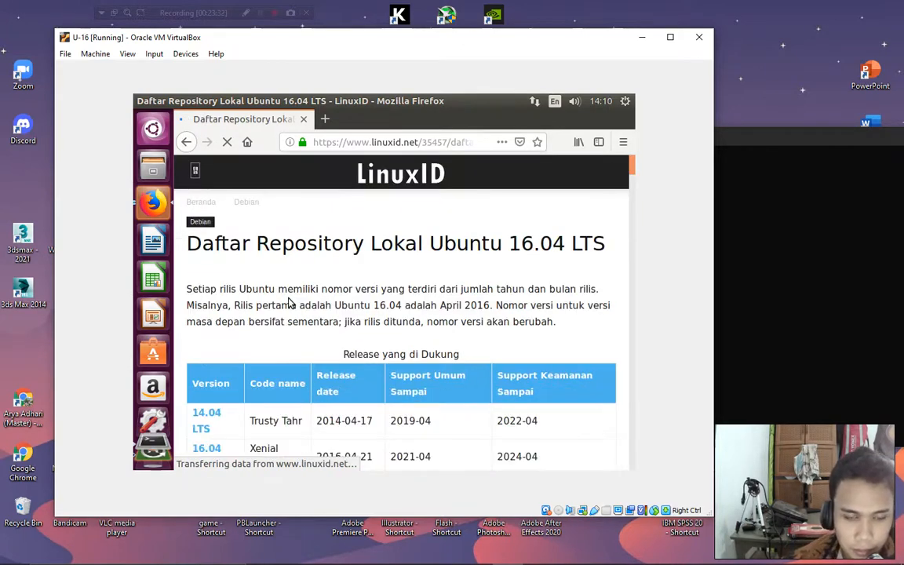
Select and copy the five Kambing UI repository lines on the LinuxID page.
scroll(428, 380, down, 5)
scroll(427, 379, down, 6)
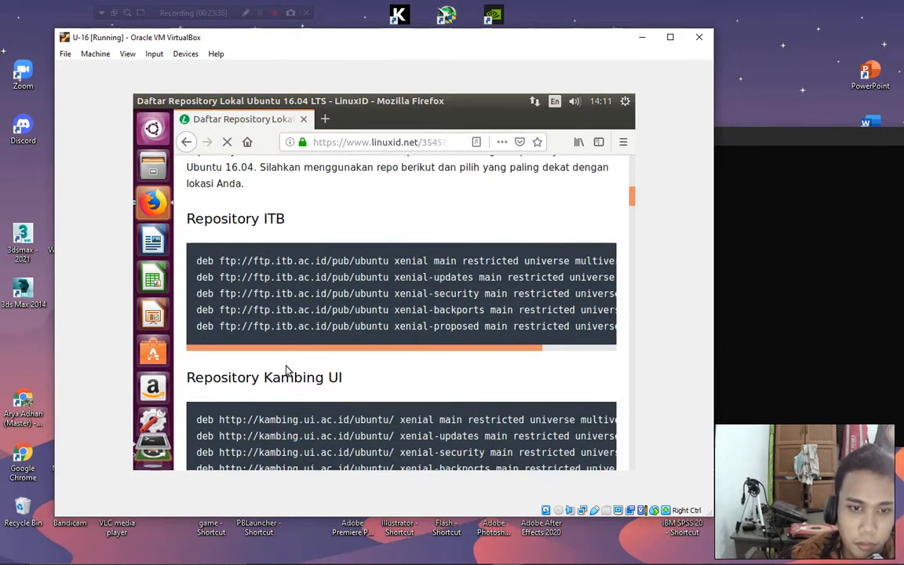
scroll(259, 359, down, 2)
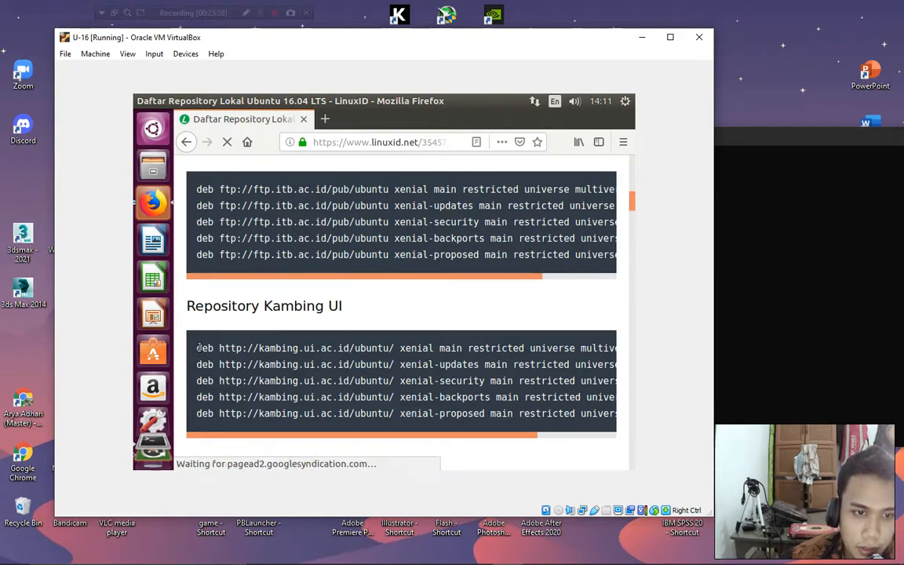
drag(198, 348, 258, 364)
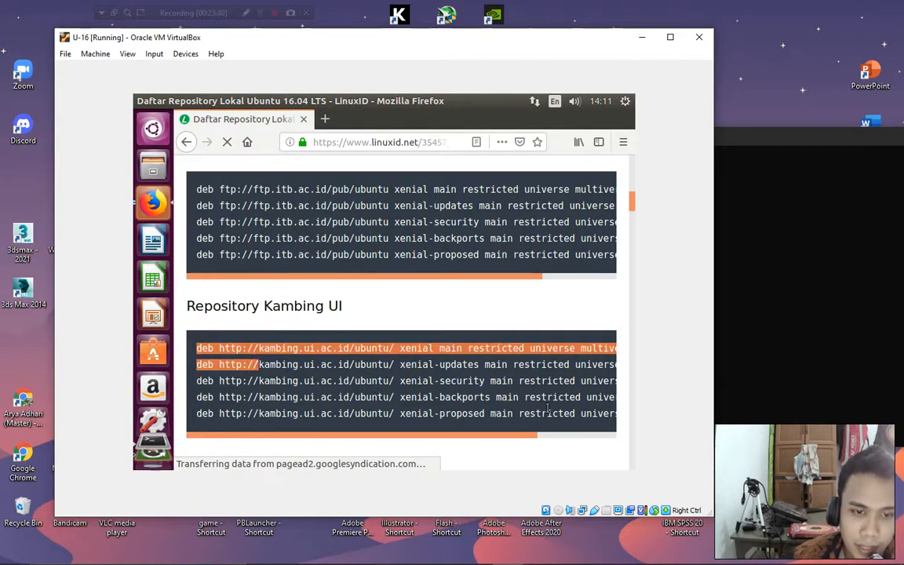
drag(548, 410, 632, 425)
key(super+c)
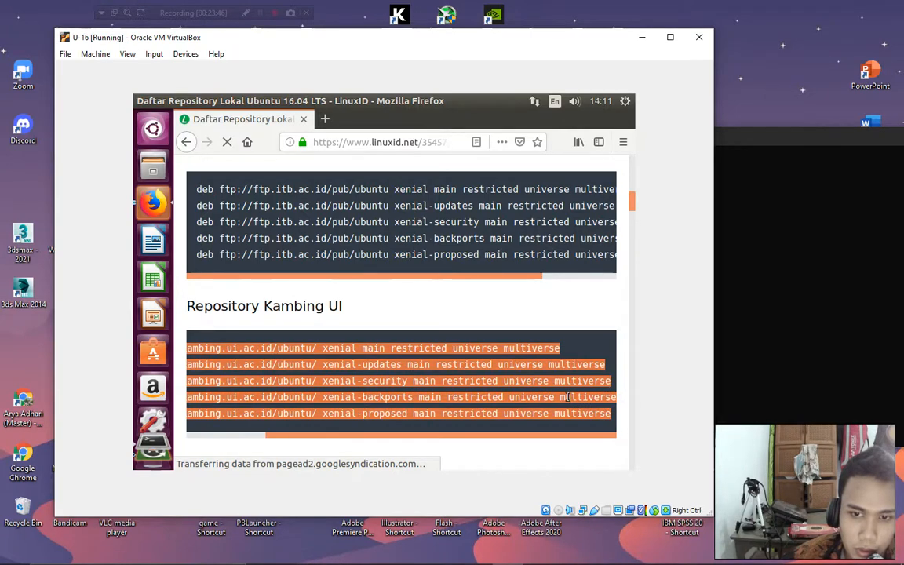
right_click(510, 357)
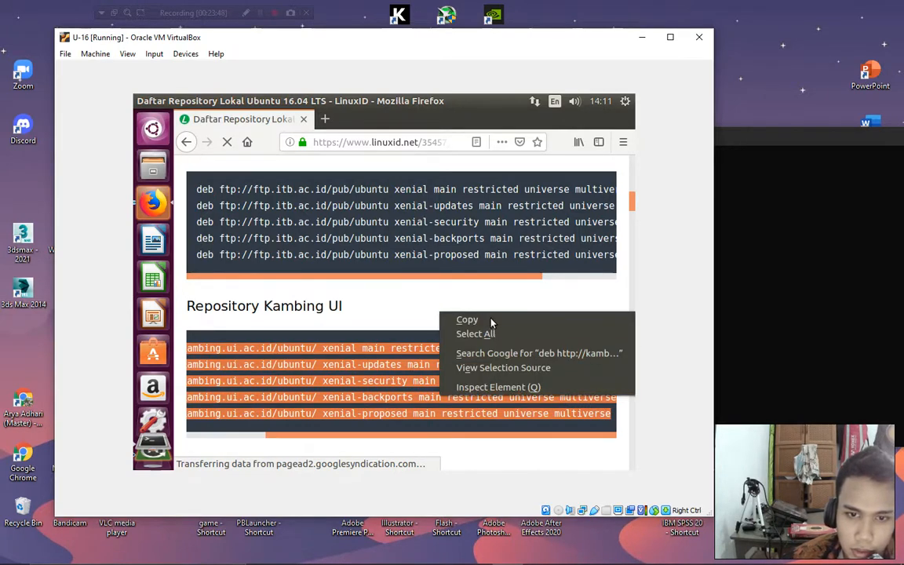
click(468, 321)
scroll(524, 378, down, 3)
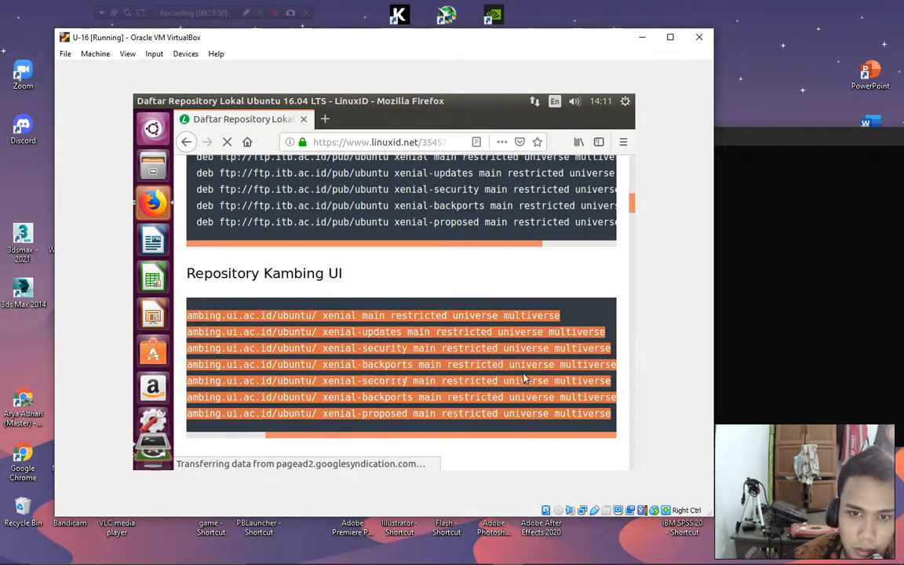
scroll(533, 358, down, 3)
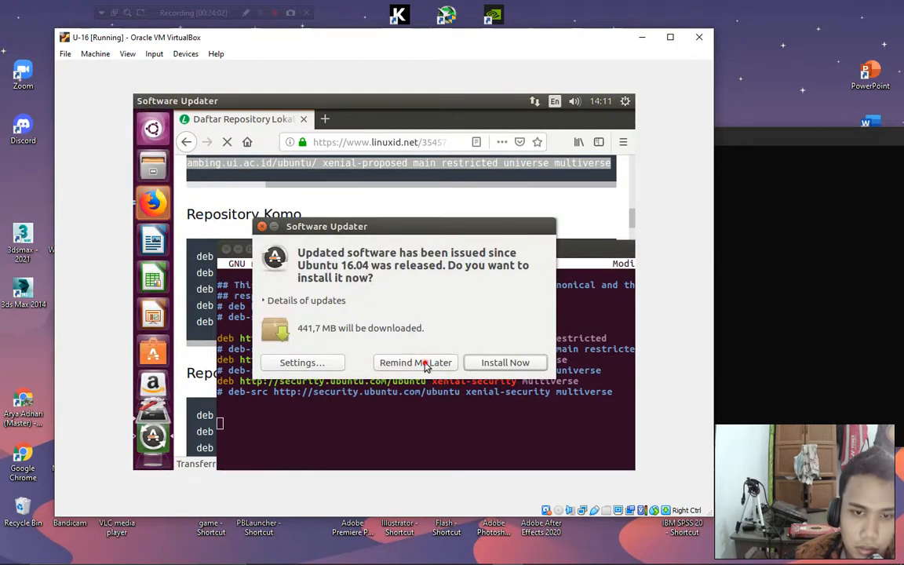
Postpone the software update and paste the Kambing UI lines into sources.list.
click(425, 363)
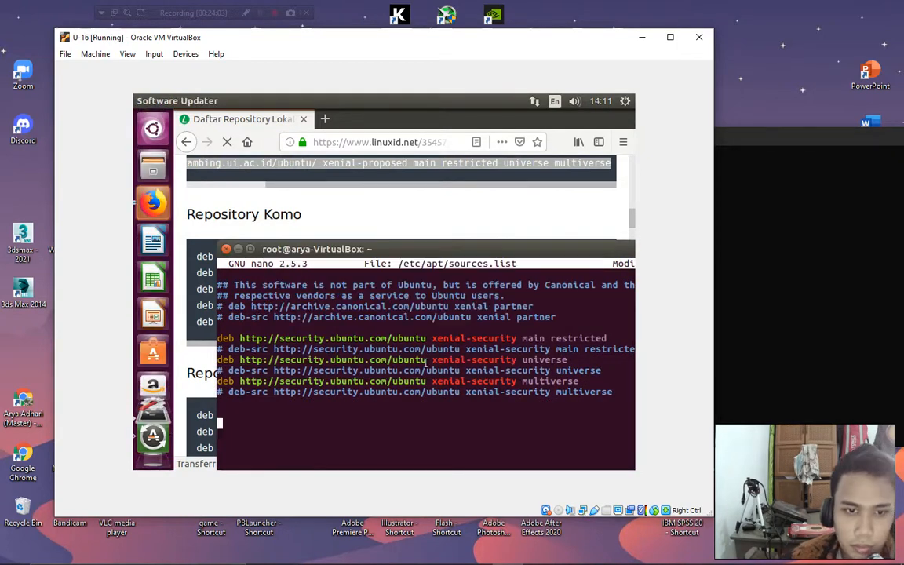
right_click(225, 428)
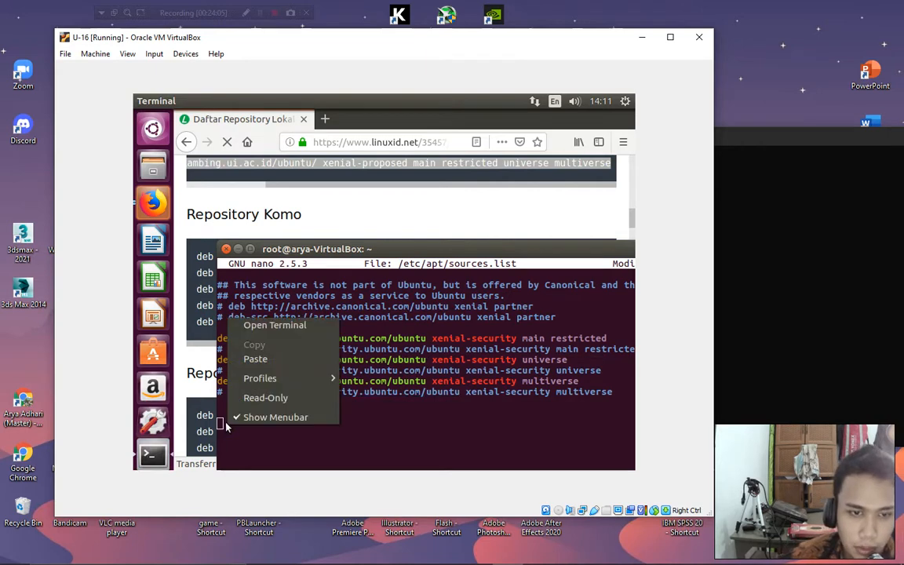
click(256, 359)
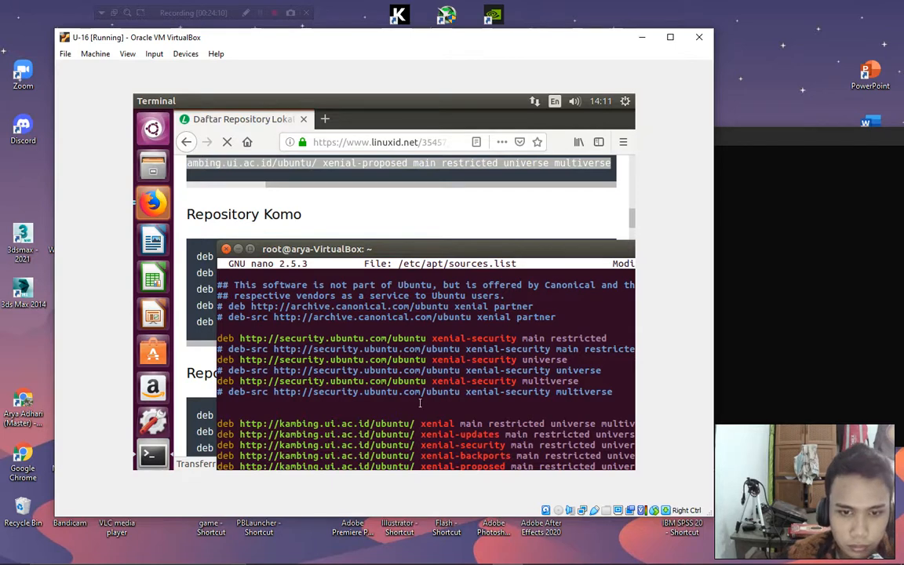
drag(402, 251, 355, 162)
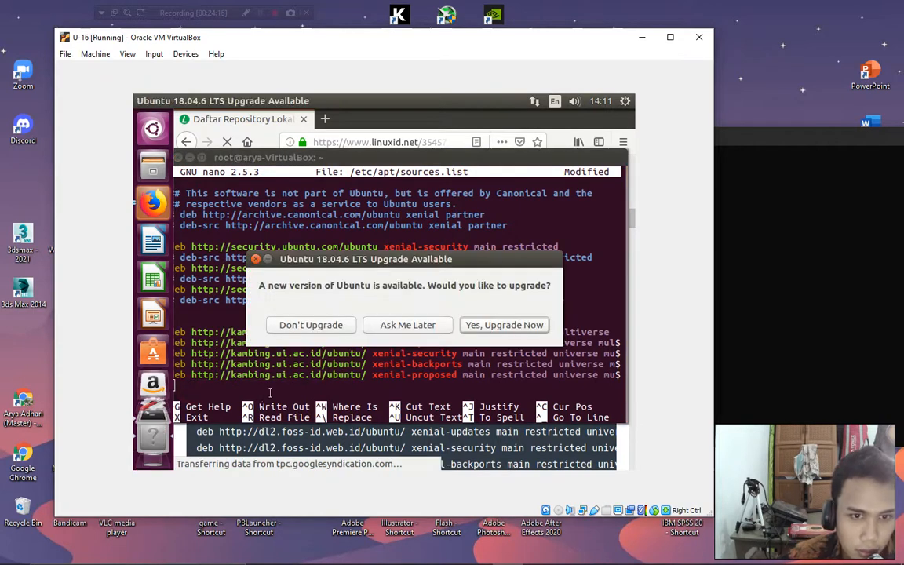
Decline the Ubuntu 18.04 upgrade offer, then save sources.list and exit nano.
click(310, 322)
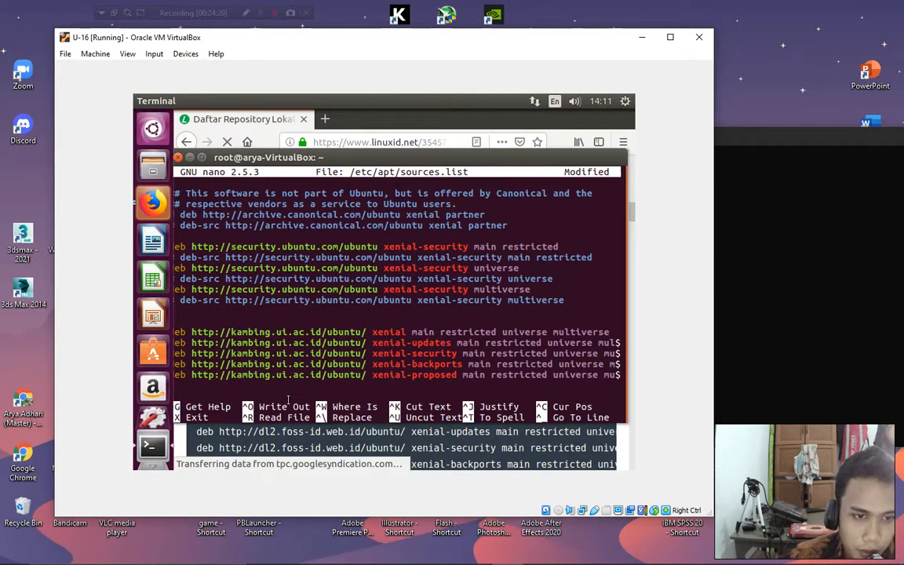
key(ctrl+x)
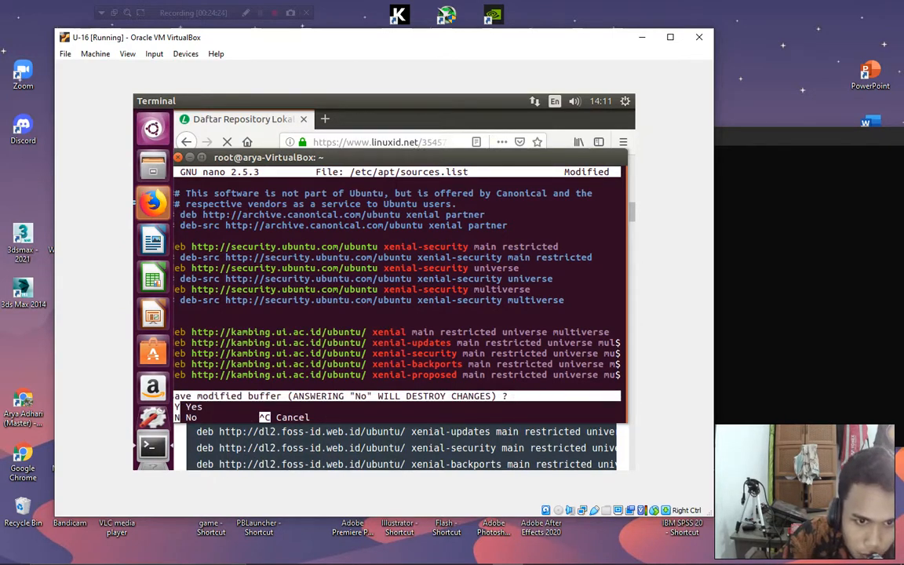
key(y)
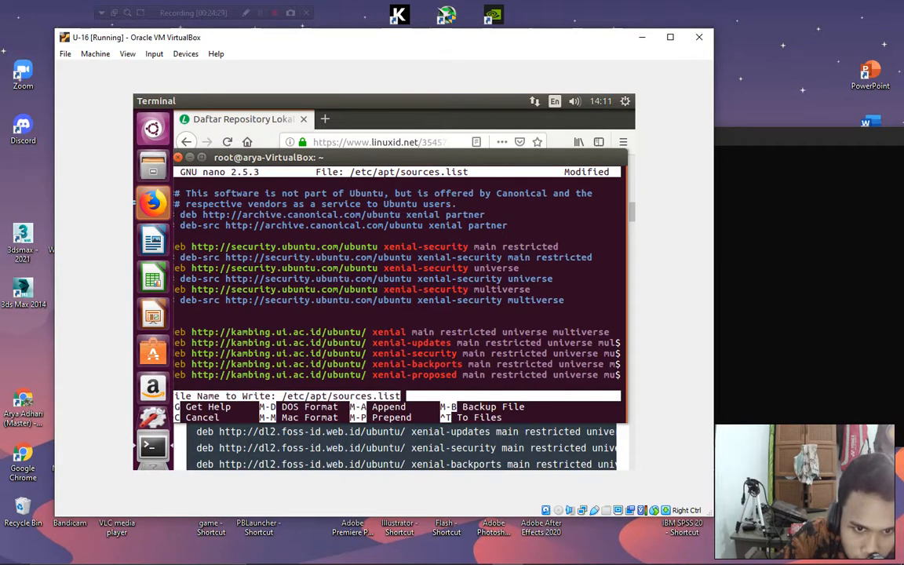
key(Return)
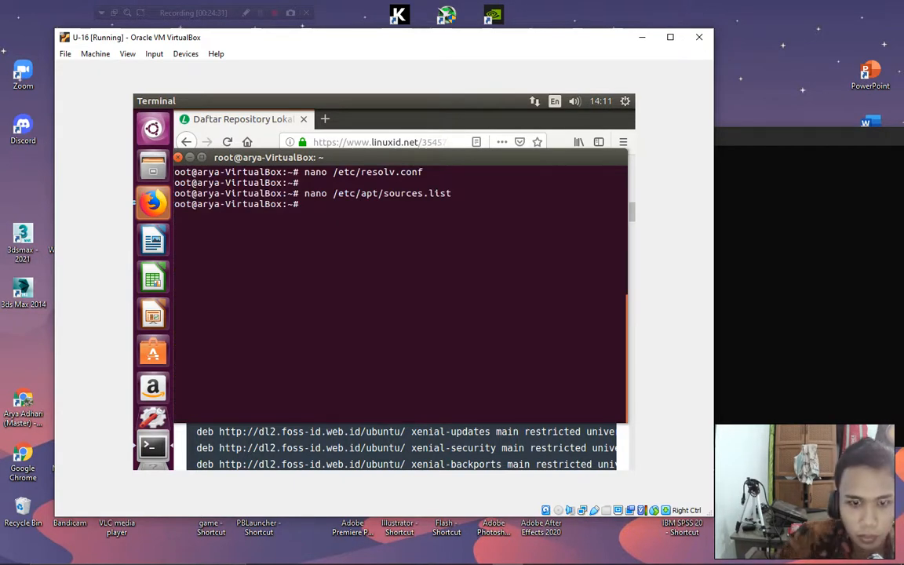
key(Return)
key(Return)
Run apt-get update and close the repository page in Firefox.
text(apt-get)
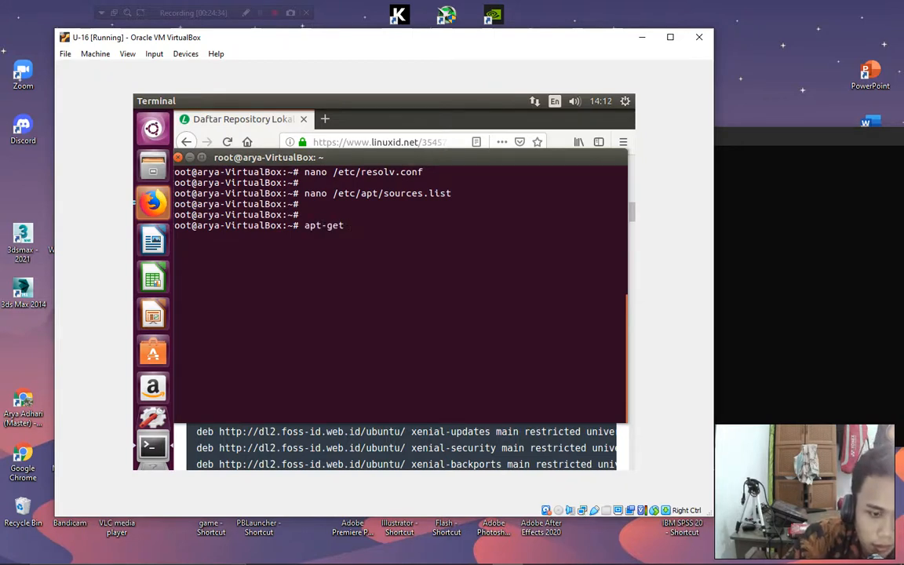
text( update)
key(Return)
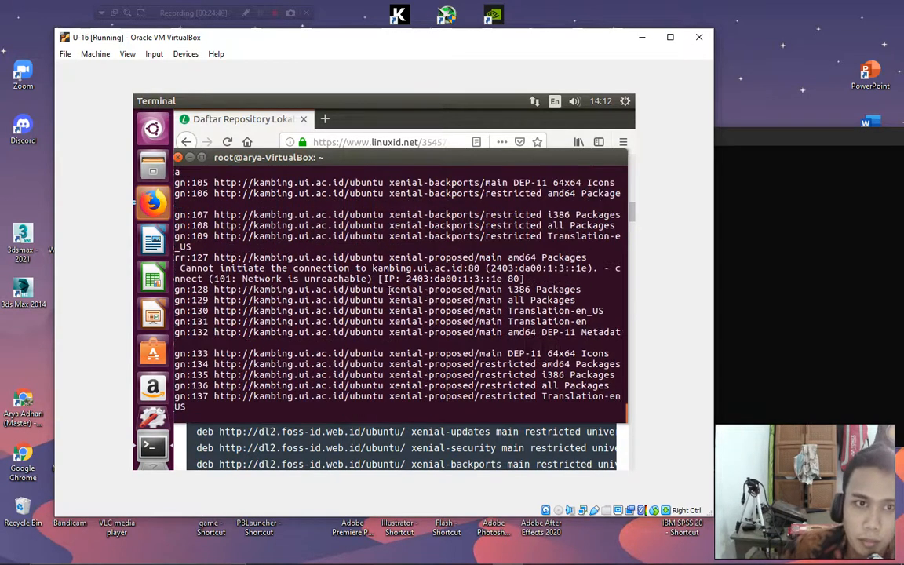
click(402, 122)
click(624, 121)
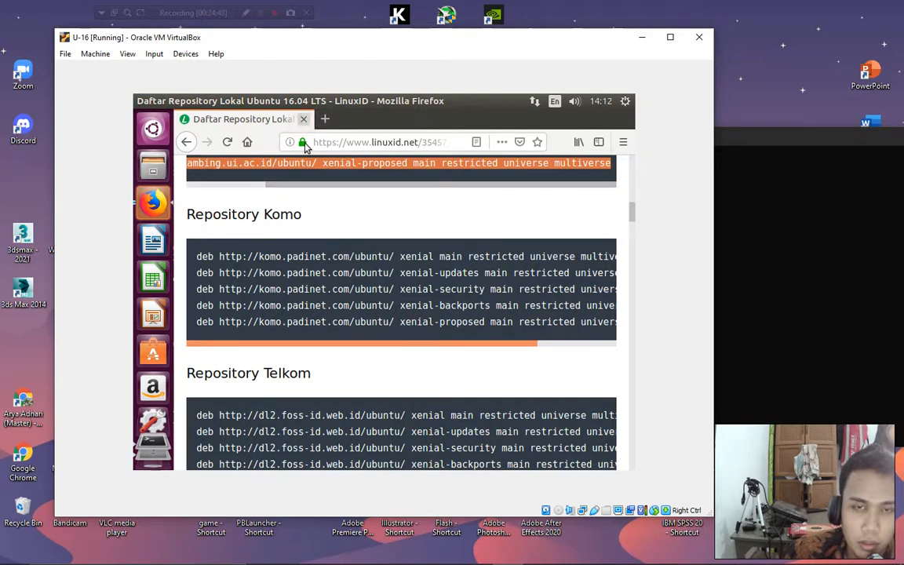
click(304, 120)
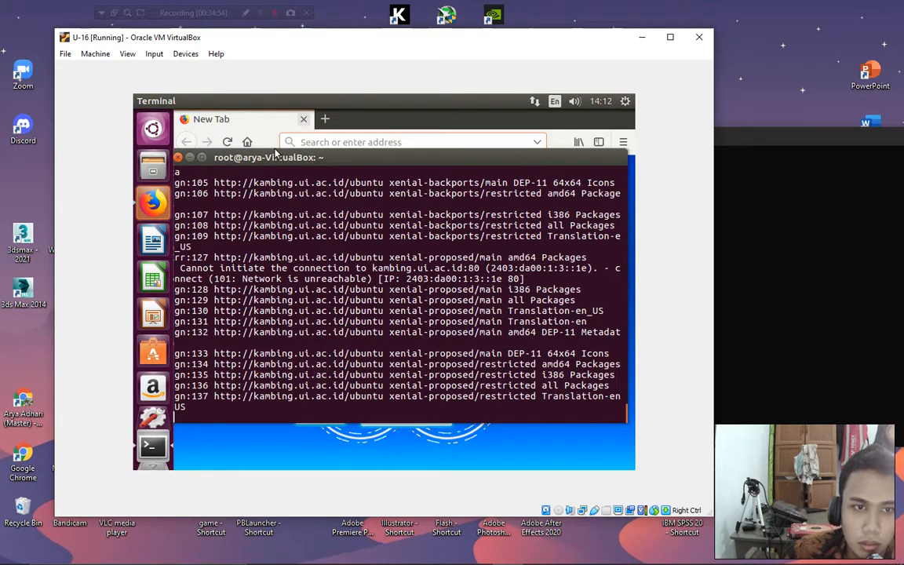
drag(302, 157, 322, 159)
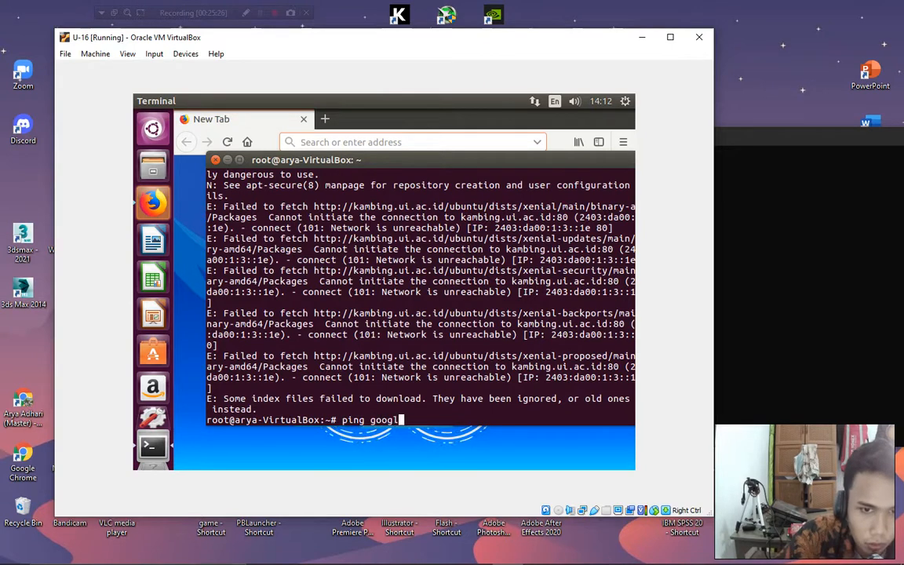
Ping google.com and stop it with Ctrl+C to see 0% packet loss.
key(Return)
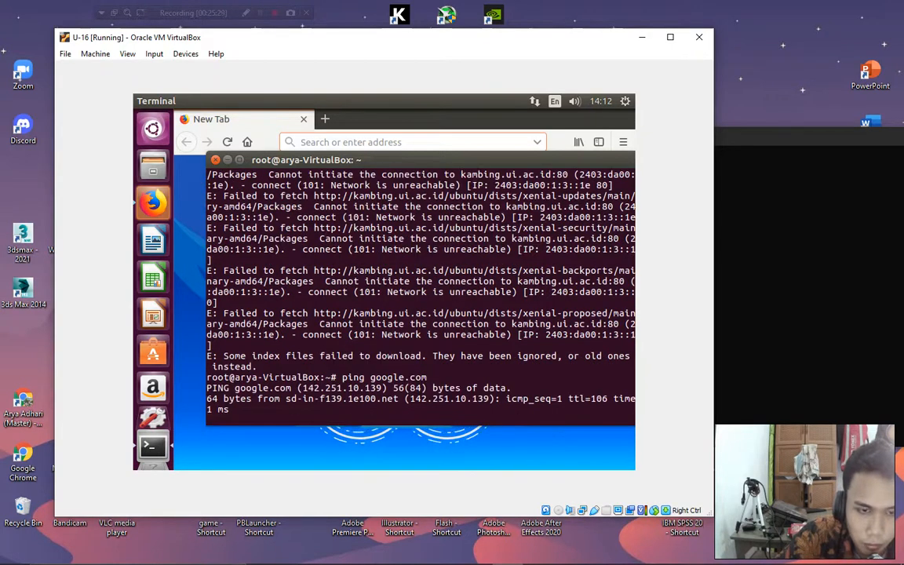
key(ctrl+c)
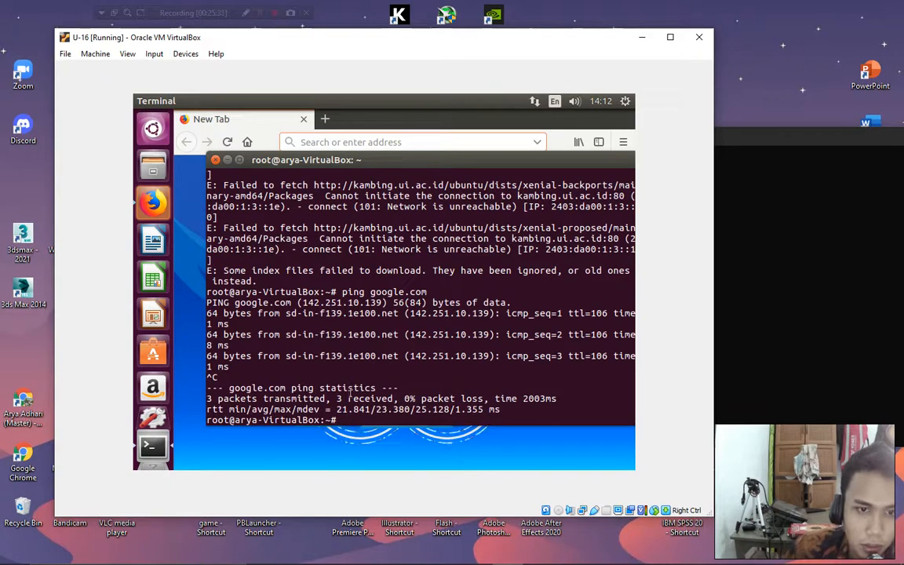
click(268, 117)
Search 'repo ubuntu 16.04' in Firefox and open the LinuxID repository article.
click(312, 142)
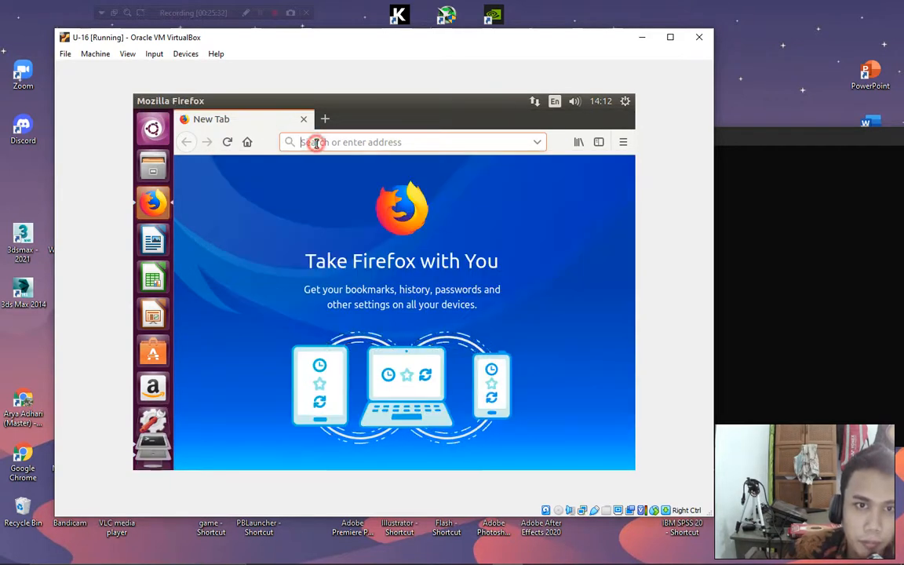
text(repo)
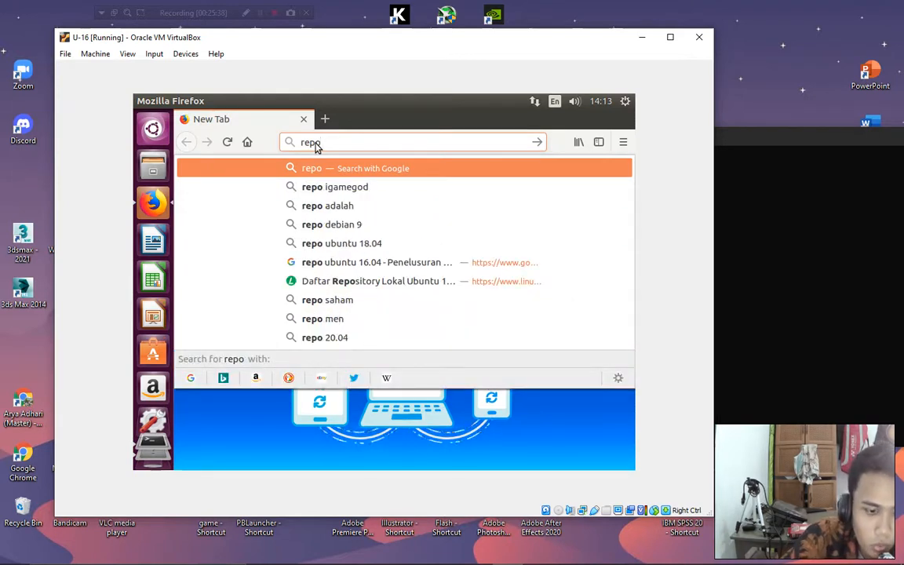
text( ubuntu)
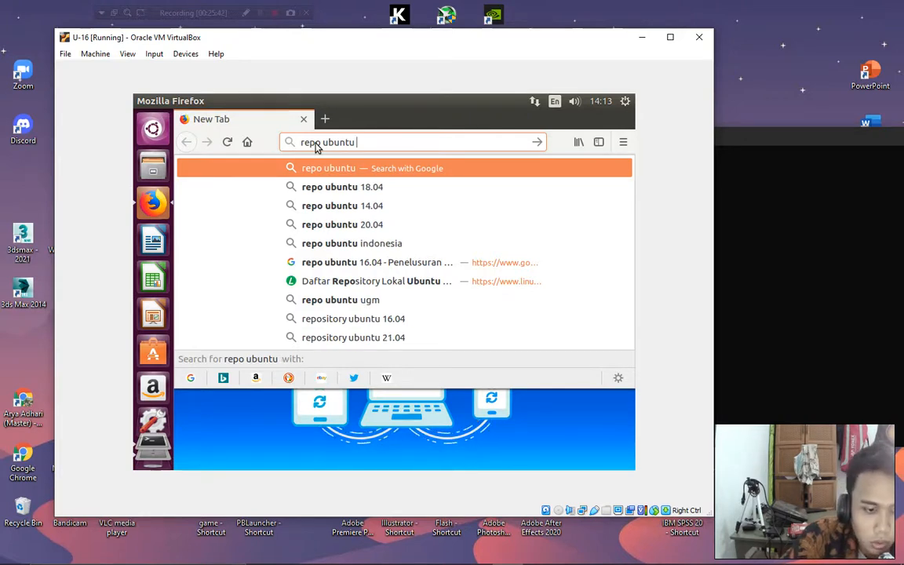
text( 16.04)
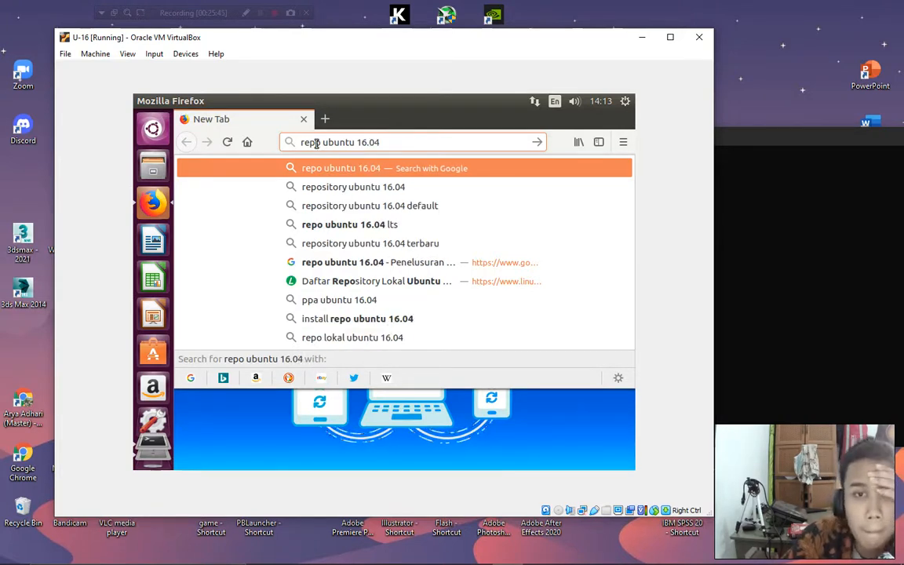
key(Return)
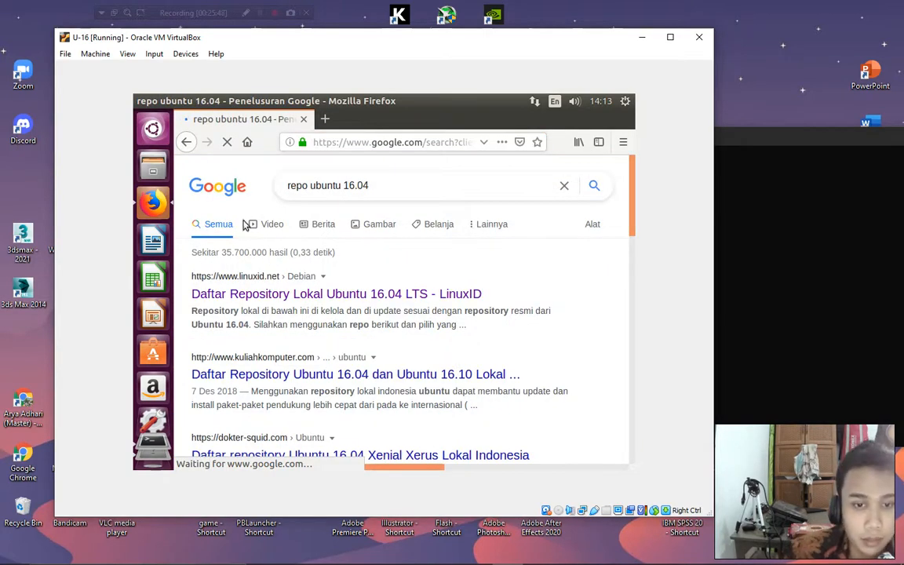
click(293, 295)
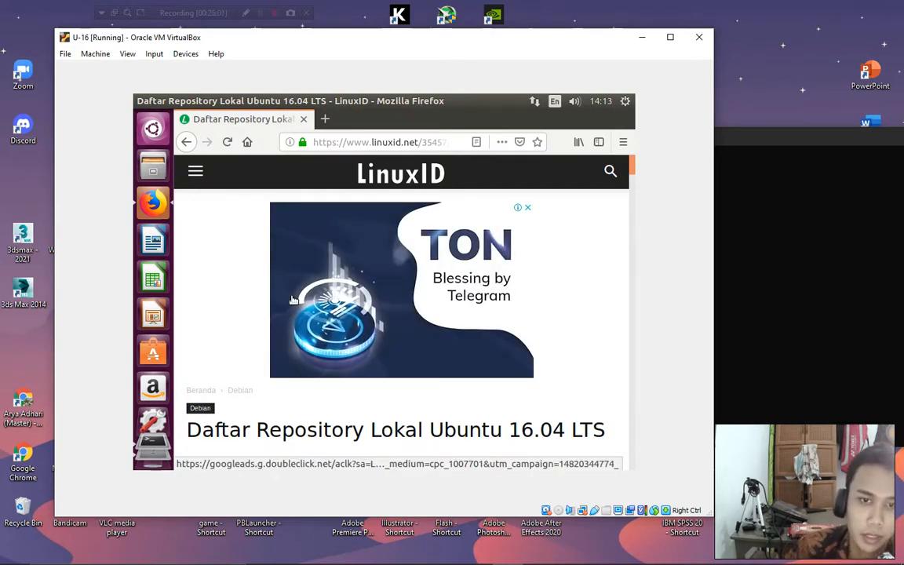
Copy the Repository ITB source lines and bring the terminal back to the front.
scroll(333, 390, down, 3)
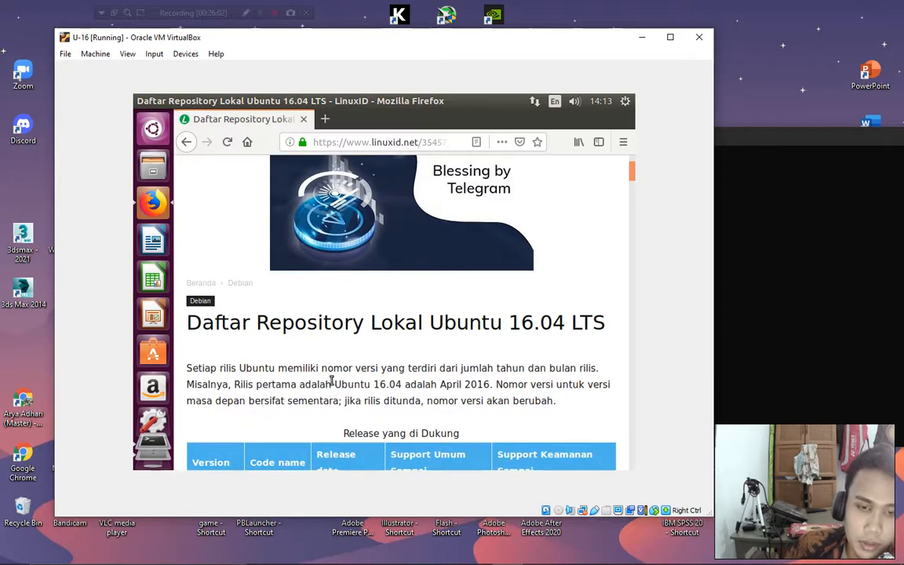
scroll(334, 387, down, 6)
scroll(334, 382, down, 2)
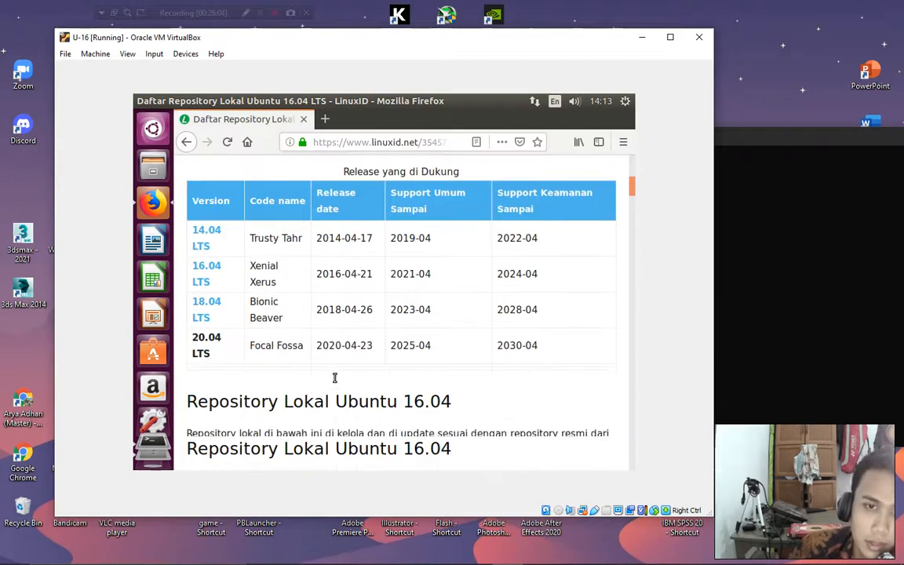
scroll(339, 382, down, 6)
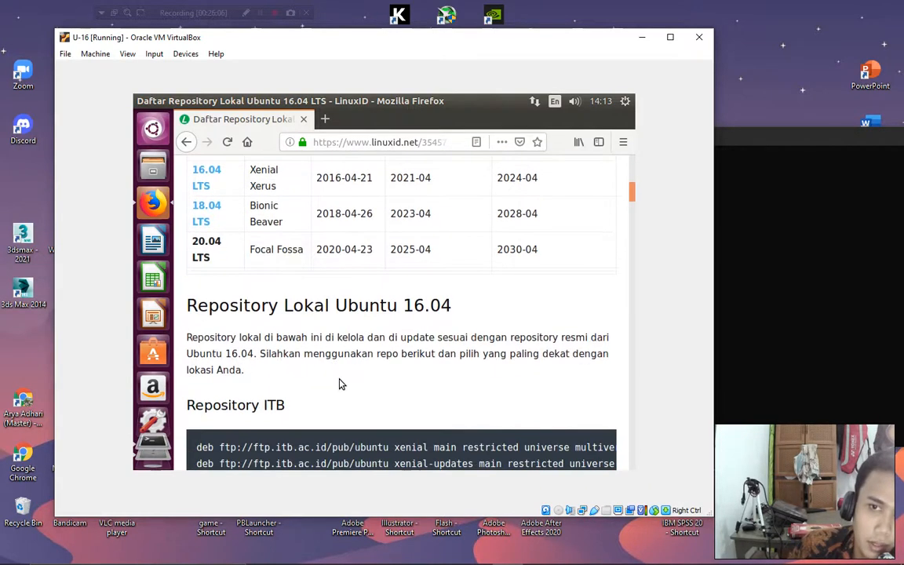
scroll(340, 384, down, 1)
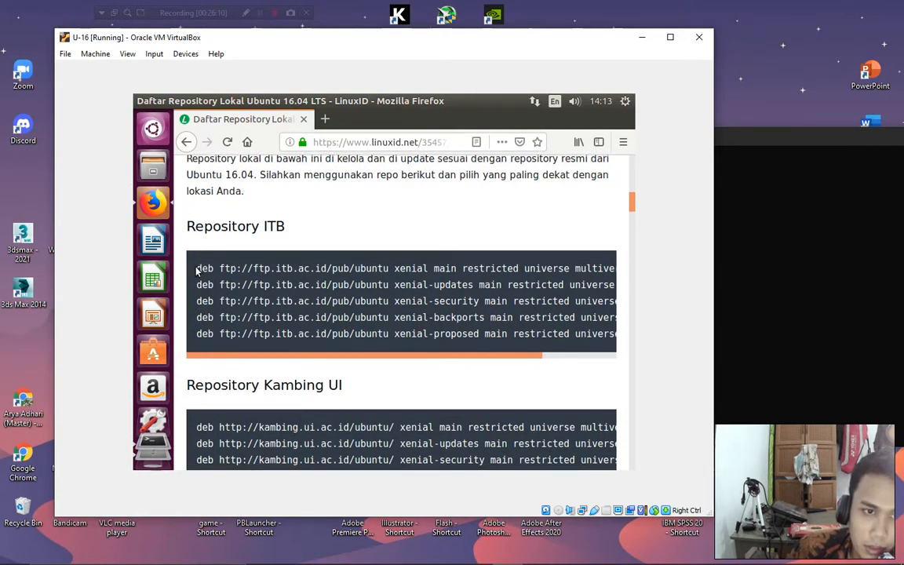
drag(197, 270, 636, 345)
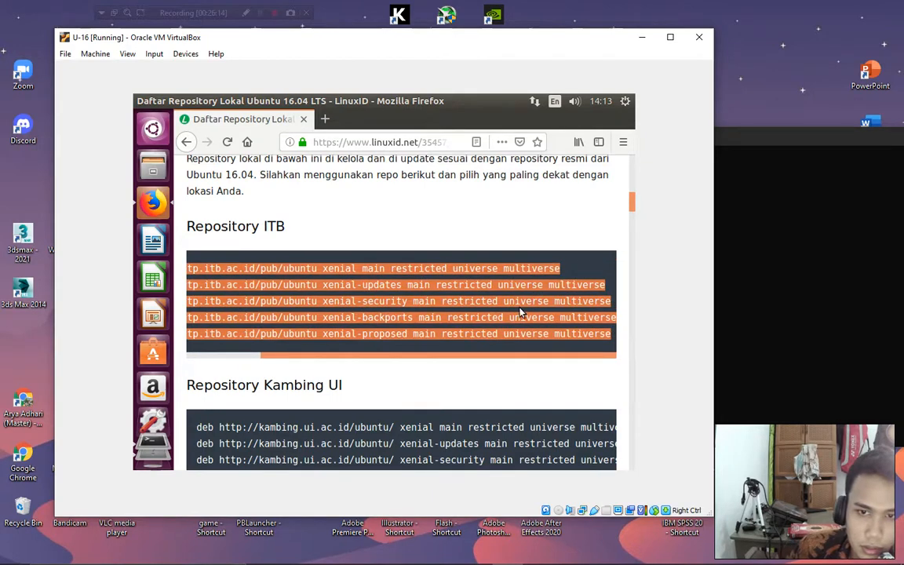
right_click(452, 298)
click(475, 307)
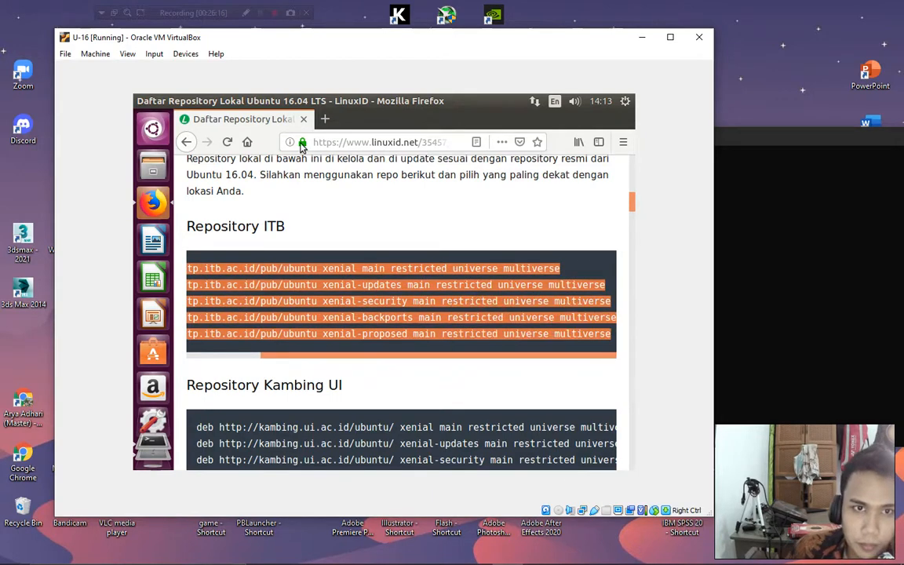
mouse_move(153, 428)
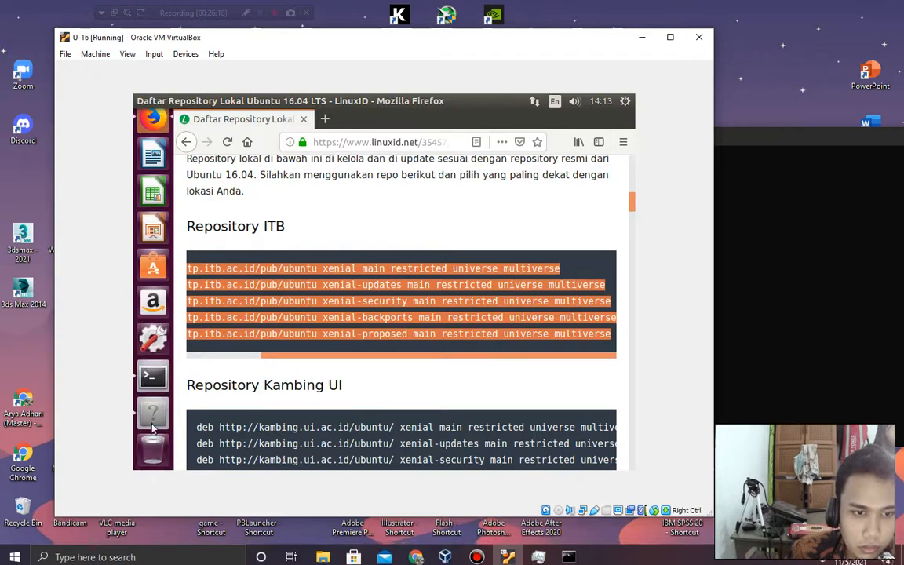
click(153, 375)
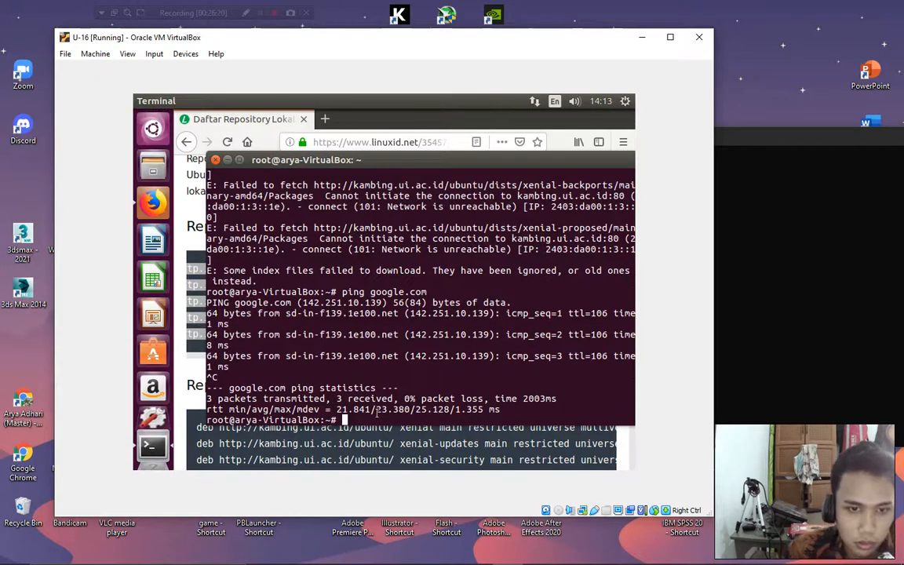
Clear the terminal and reopen /etc/apt/sources.list in nano.
key(Return)
text(clear)
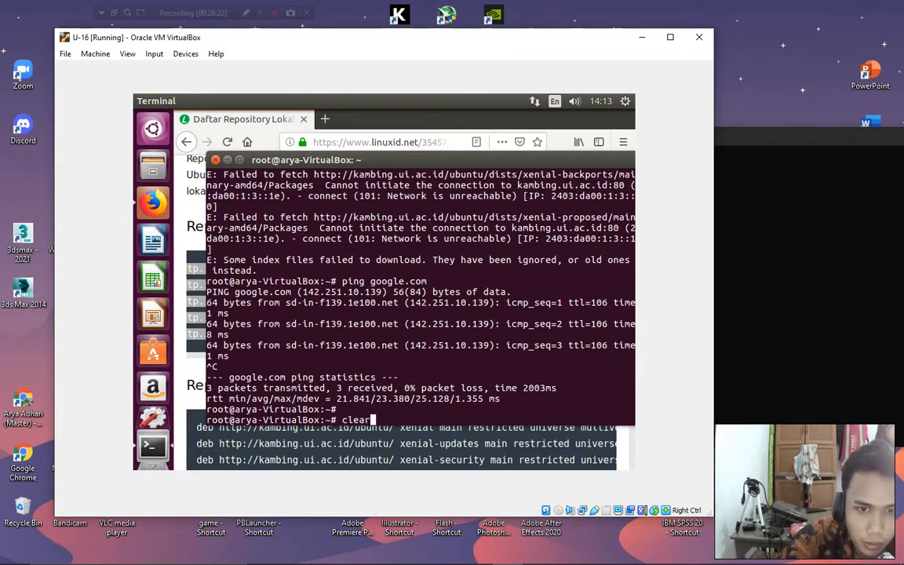
key(Return)
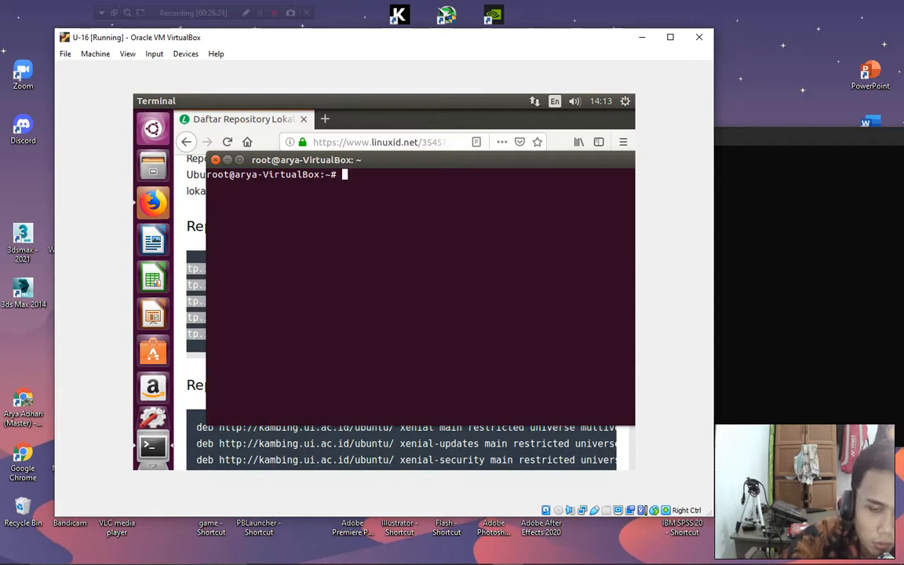
text(nano /et)
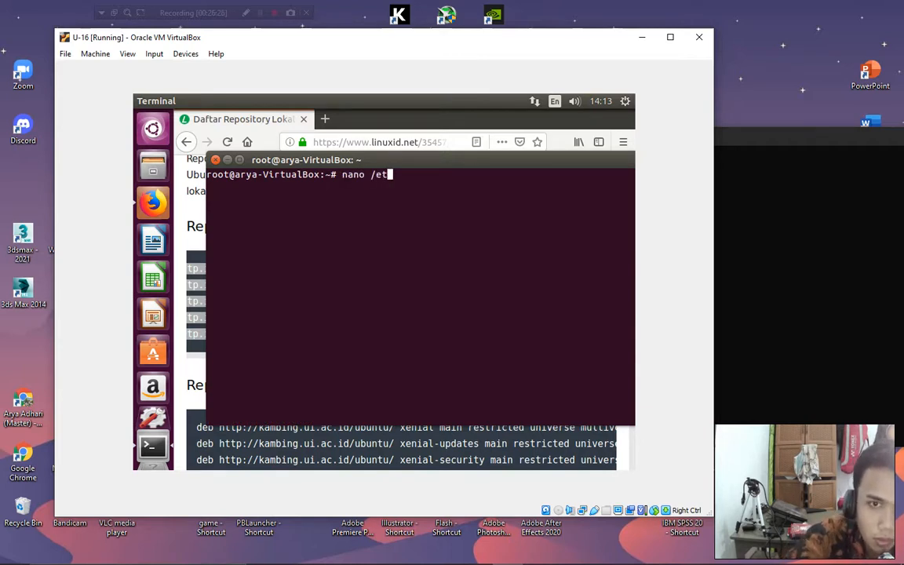
text(c/apt/sources.list)
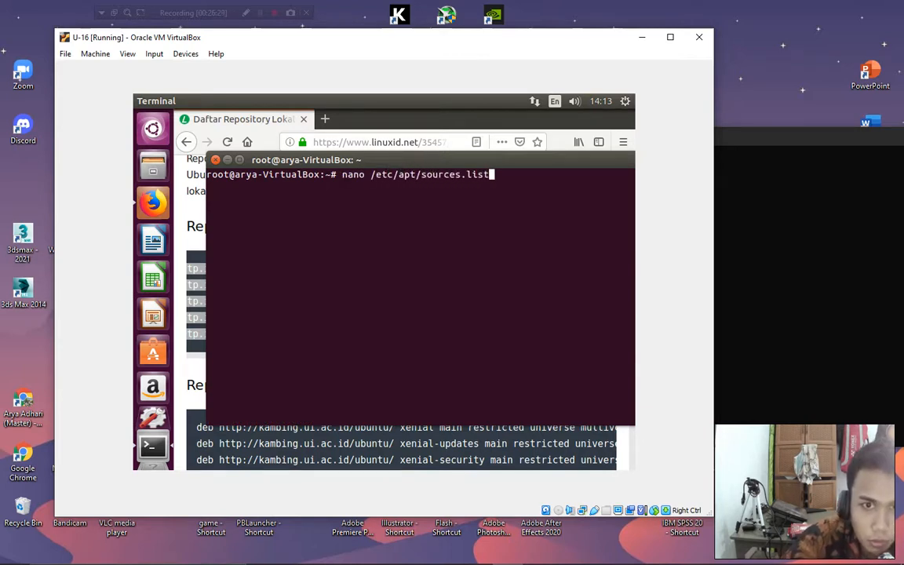
key(Return)
Erase the kambing mirror entries from sources.list, then suspend nano with Ctrl+Z.
key(Down)
key(Down)
key(Down)
key(Down)
key(Down)
key(Down)
key(Down)
key(Down)
key(Down)
key(Down)
key(Down)
key(Down)
key(Down)
key(Down)
key(Down)
key(Down)
key(Down)
key(Down)
key(Down)
key(Down)
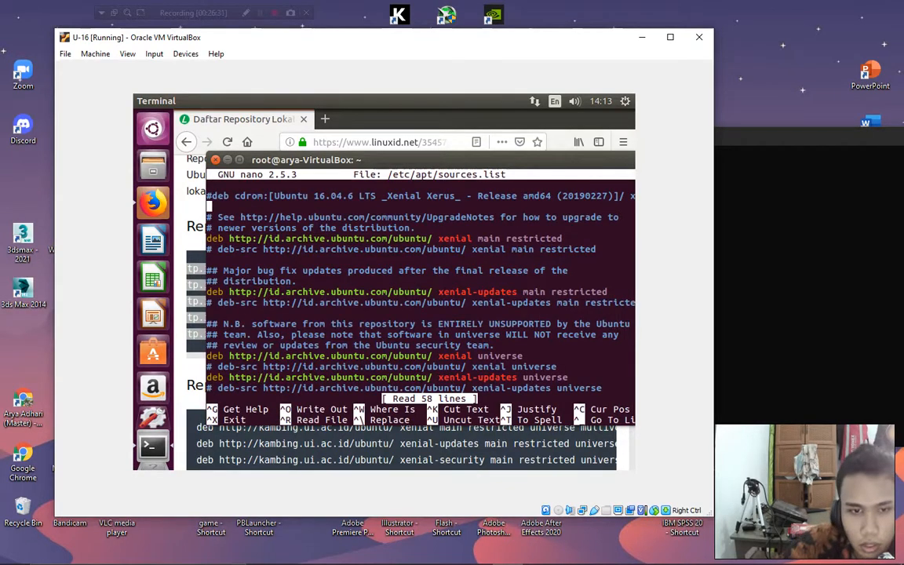
key(Down)
key(Down)
key(Down)
key(Down)
key(Down)
key(Down)
key(Down)
key(Down)
key(Down)
key(Down)
key(Down)
key(Down)
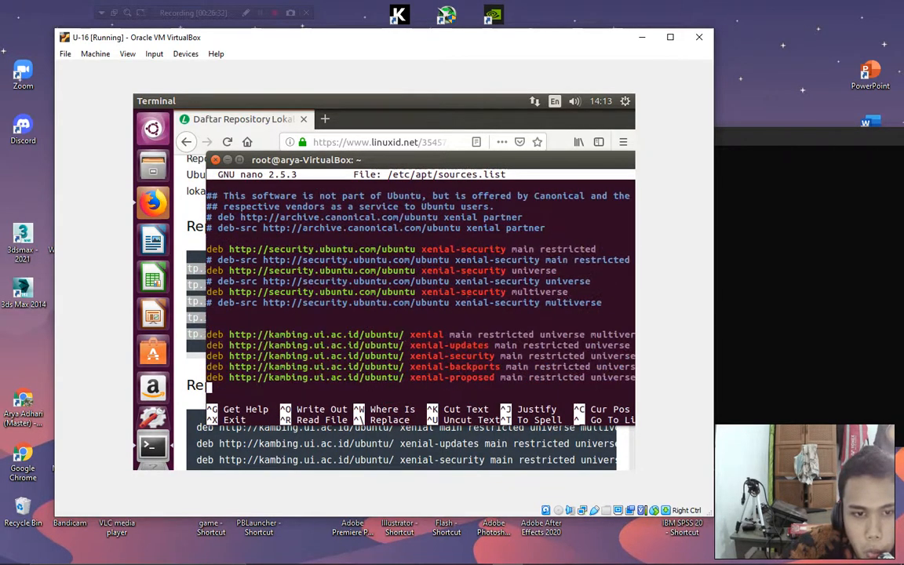
key(BackSpace)
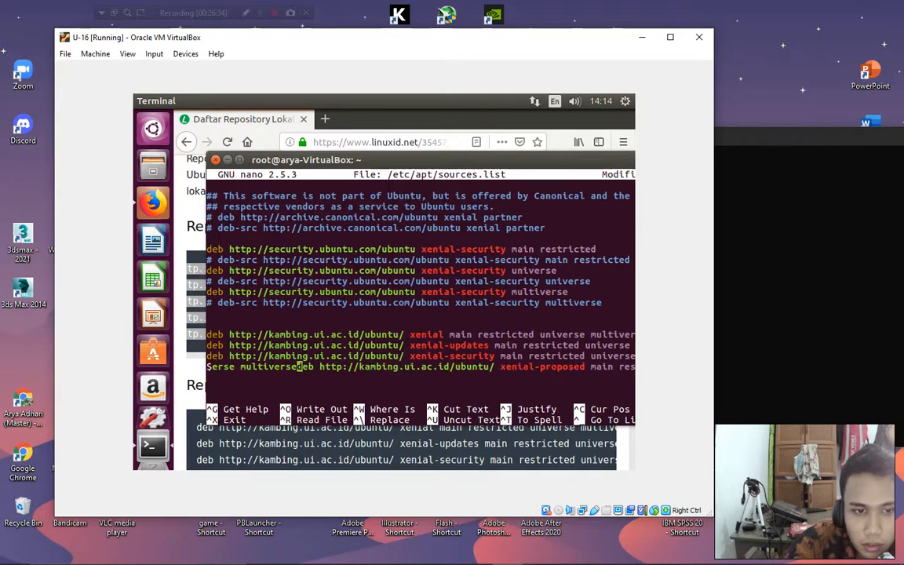
key(Left)
key(Left)
key(Left)
key(Left)
key(Left)
key(Left)
key(Left)
key(Left)
key(Left)
key(Left)
key(Left)
key(Left)
key(Right)
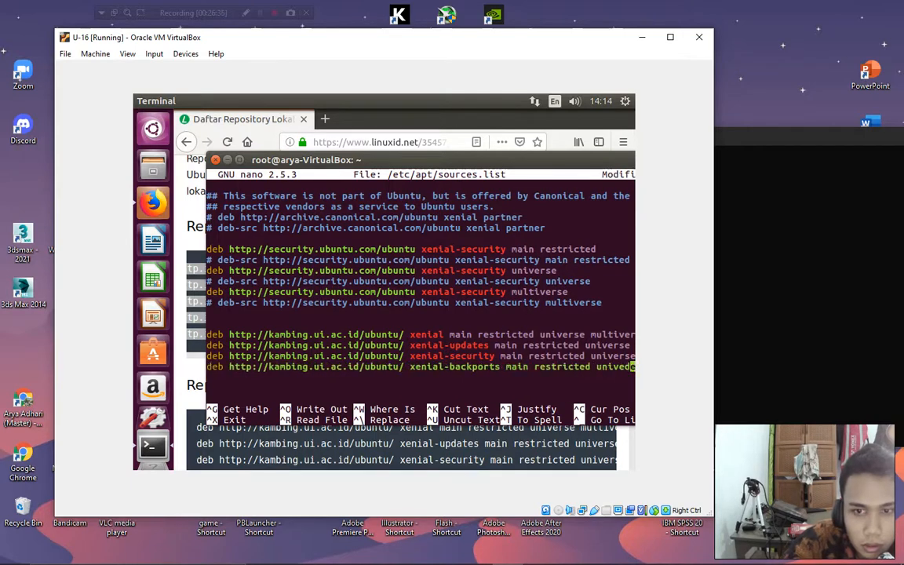
key(BackSpace)
key(BackSpace)
key(BackSpace)
key(BackSpace)
key(BackSpace)
key(BackSpace)
key(BackSpace)
key(BackSpace)
key(BackSpace)
key(BackSpace)
key(BackSpace)
key(BackSpace)
key(BackSpace)
key(BackSpace)
key(BackSpace)
key(BackSpace)
key(BackSpace)
key(BackSpace)
key(BackSpace)
key(BackSpace)
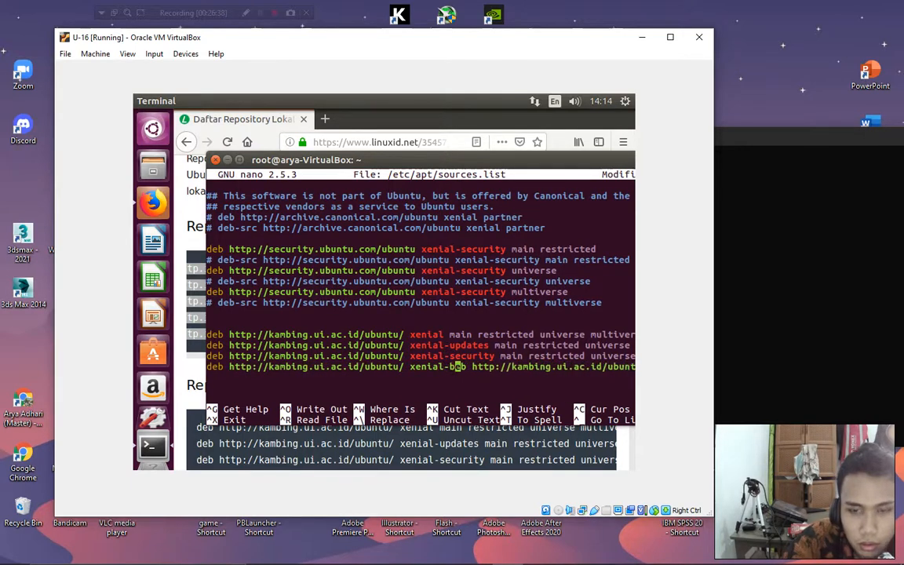
key(BackSpace)
key(BackSpace)
key(BackSpace)
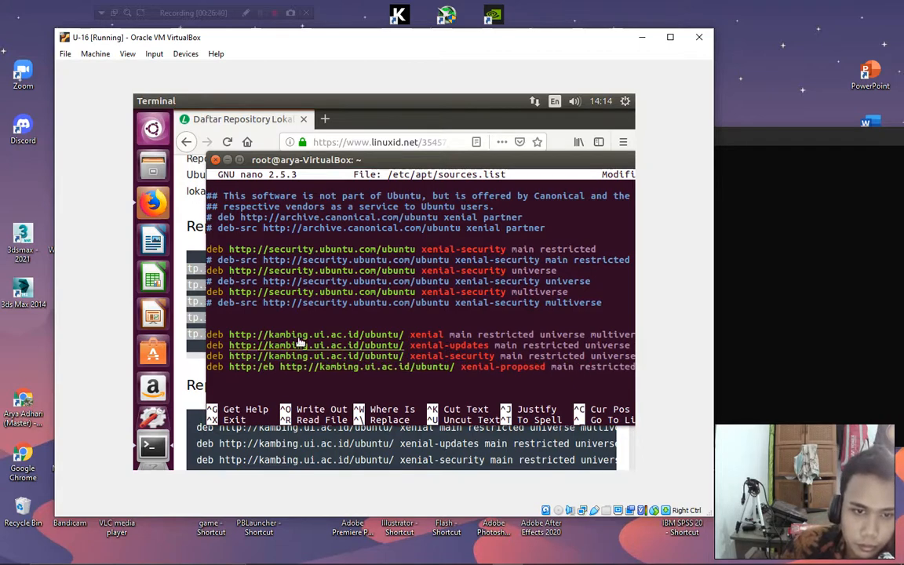
key(BackSpace)
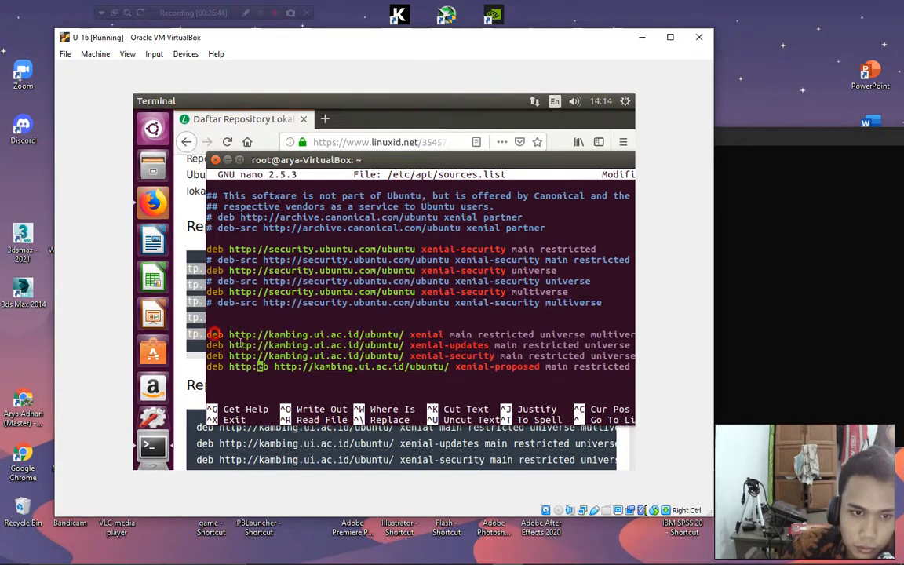
key(BackSpace)
drag(207, 334, 259, 355)
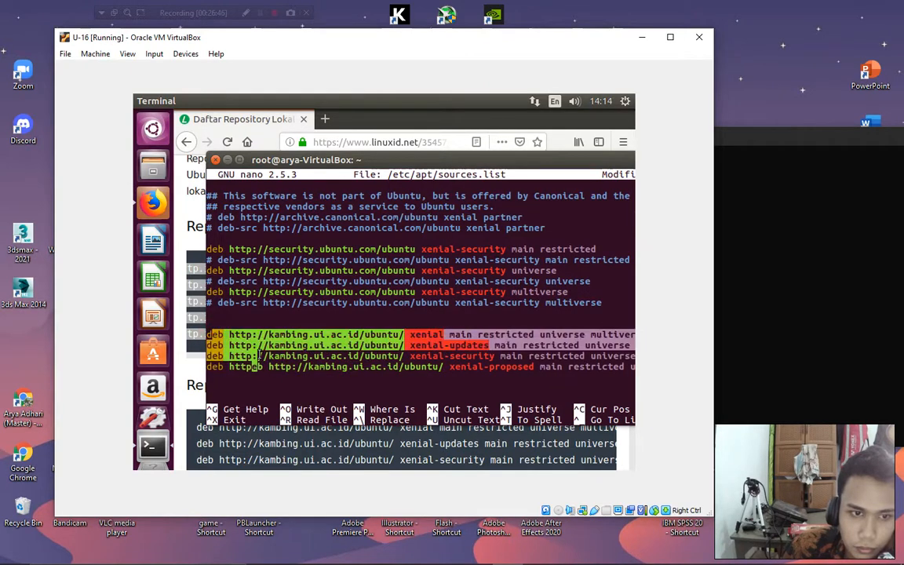
key(BackSpace)
key(BackSpace)
key(BackSpace)
key(BackSpace)
key(BackSpace)
key(BackSpace)
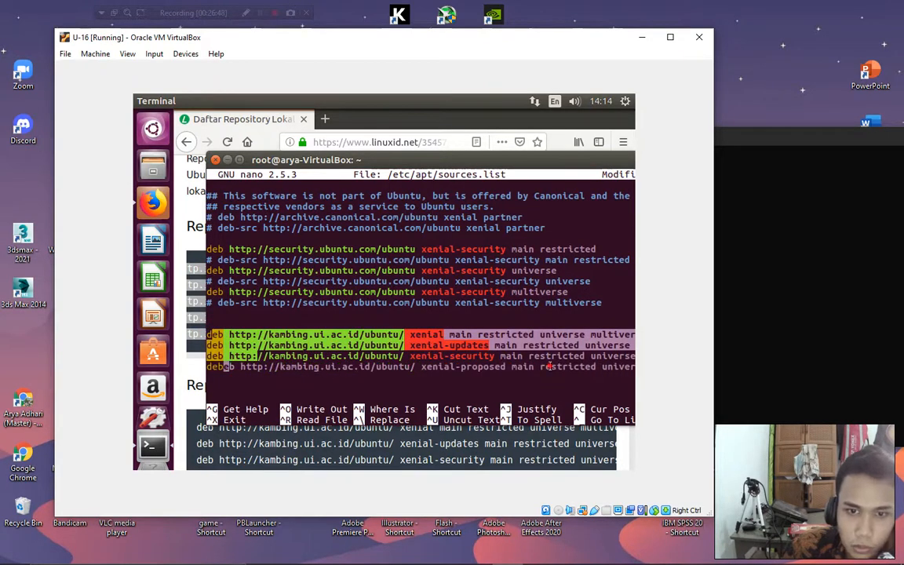
key(BackSpace)
key(BackSpace)
key(BackSpace)
key(BackSpace)
key(BackSpace)
key(BackSpace)
key(BackSpace)
key(BackSpace)
key(BackSpace)
key(BackSpace)
key(BackSpace)
key(BackSpace)
key(BackSpace)
key(BackSpace)
key(BackSpace)
key(BackSpace)
key(BackSpace)
key(BackSpace)
key(BackSpace)
key(BackSpace)
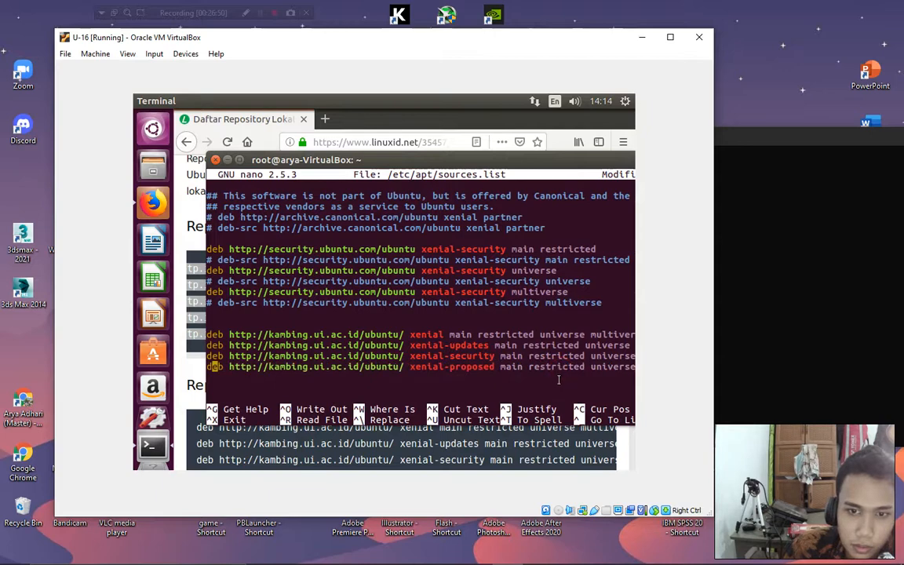
key(BackSpace)
key(BackSpace)
key(BackSpace)
key(BackSpace)
key(BackSpace)
key(BackSpace)
key(BackSpace)
key(BackSpace)
key(BackSpace)
key(BackSpace)
key(BackSpace)
key(BackSpace)
key(BackSpace)
key(BackSpace)
key(BackSpace)
key(BackSpace)
key(BackSpace)
key(BackSpace)
key(BackSpace)
key(BackSpace)
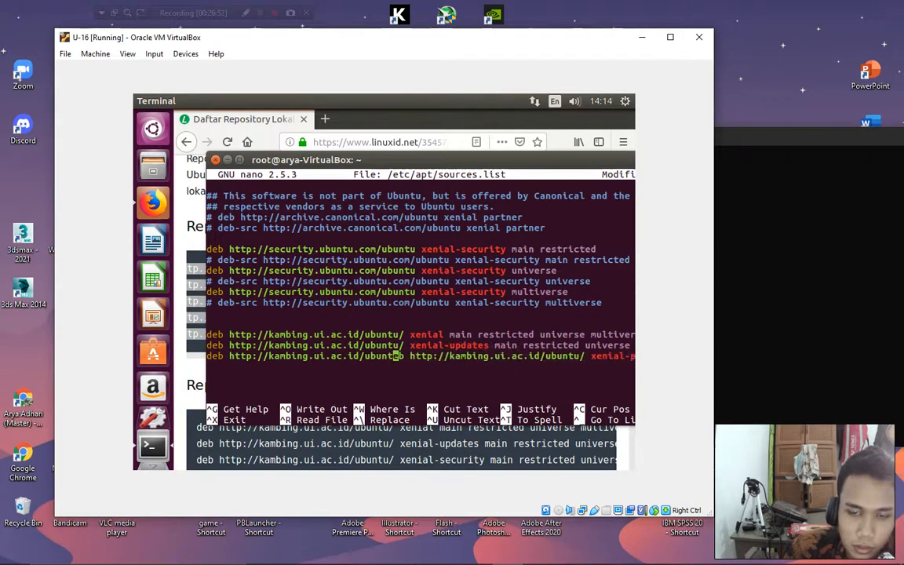
key(BackSpace)
key(BackSpace)
key(BackSpace)
key(BackSpace)
key(BackSpace)
key(BackSpace)
key(BackSpace)
key(BackSpace)
key(BackSpace)
key(BackSpace)
key(BackSpace)
key(BackSpace)
key(BackSpace)
key(BackSpace)
key(BackSpace)
key(BackSpace)
key(BackSpace)
key(BackSpace)
key(BackSpace)
key(BackSpace)
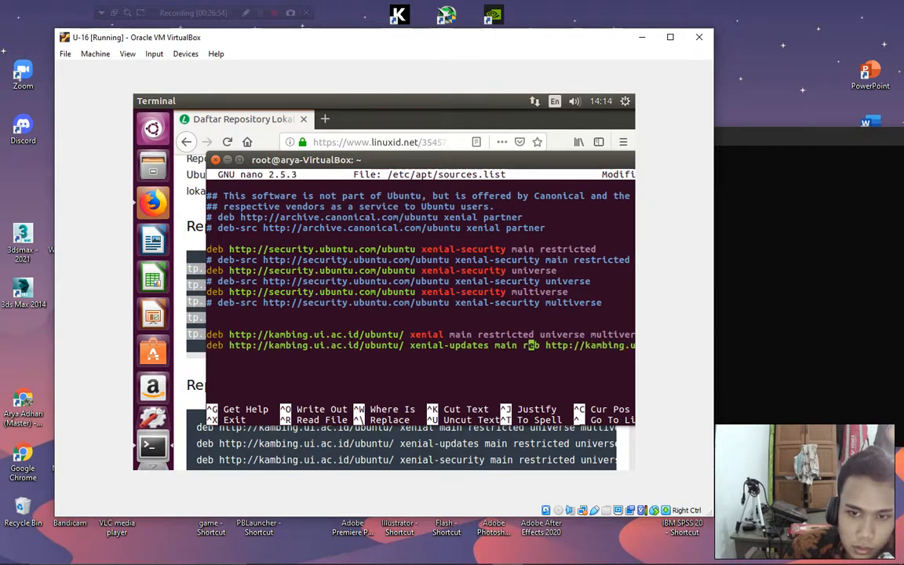
key(BackSpace)
key(BackSpace)
key(BackSpace)
key(BackSpace)
key(BackSpace)
key(BackSpace)
key(BackSpace)
key(BackSpace)
key(BackSpace)
key(BackSpace)
key(BackSpace)
key(BackSpace)
key(BackSpace)
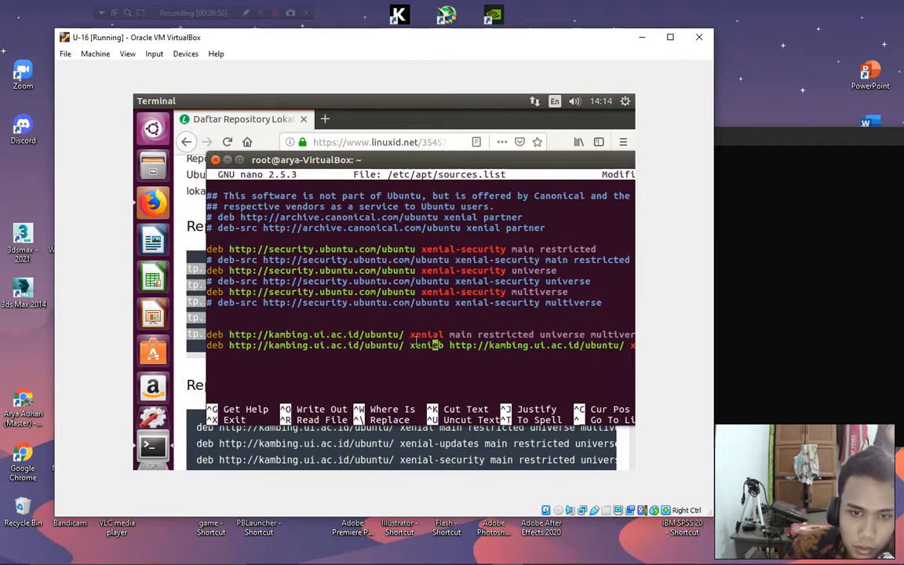
key(BackSpace)
key(BackSpace)
key(BackSpace)
key(BackSpace)
key(BackSpace)
key(BackSpace)
key(BackSpace)
key(BackSpace)
key(BackSpace)
key(BackSpace)
key(BackSpace)
key(BackSpace)
key(BackSpace)
key(BackSpace)
key(BackSpace)
key(BackSpace)
key(BackSpace)
key(BackSpace)
key(BackSpace)
key(BackSpace)
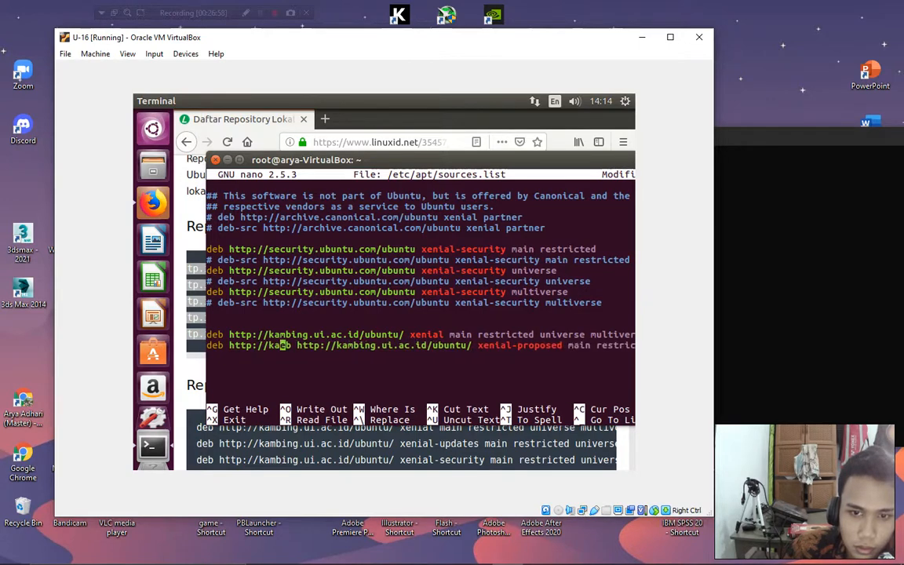
key(BackSpace)
key(BackSpace)
key(BackSpace)
key(BackSpace)
key(BackSpace)
key(BackSpace)
key(BackSpace)
key(BackSpace)
key(BackSpace)
key(BackSpace)
key(BackSpace)
key(BackSpace)
key(BackSpace)
key(BackSpace)
key(BackSpace)
key(BackSpace)
key(BackSpace)
key(BackSpace)
key(BackSpace)
key(BackSpace)
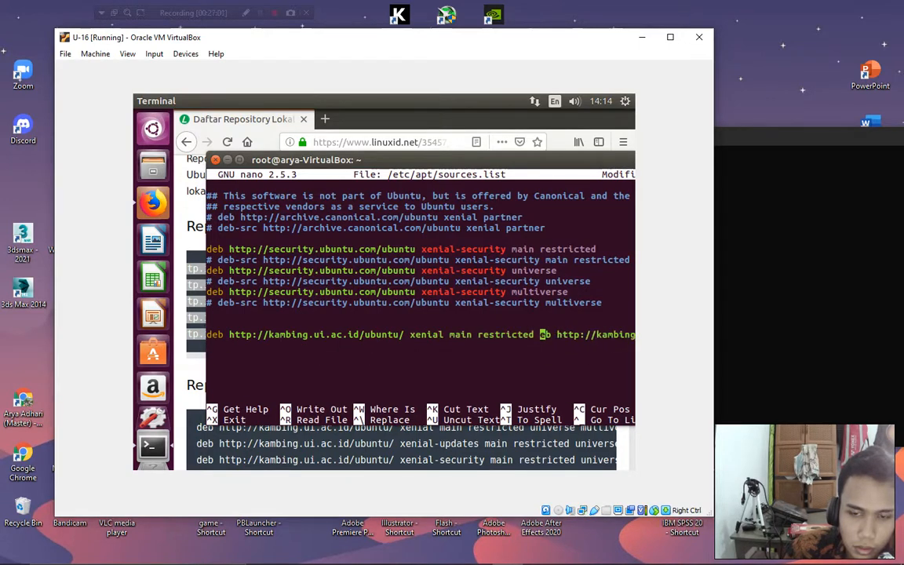
key(BackSpace)
key(BackSpace)
key(BackSpace)
key(BackSpace)
key(BackSpace)
key(BackSpace)
key(BackSpace)
key(BackSpace)
key(BackSpace)
key(BackSpace)
key(BackSpace)
key(BackSpace)
key(BackSpace)
key(BackSpace)
key(BackSpace)
key(BackSpace)
key(BackSpace)
key(BackSpace)
key(BackSpace)
key(BackSpace)
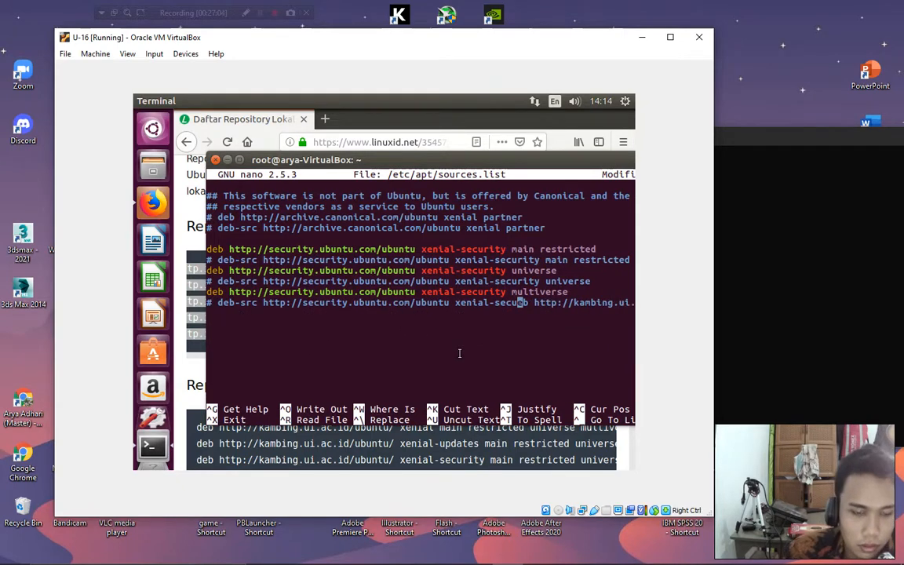
key(ctrl+z)
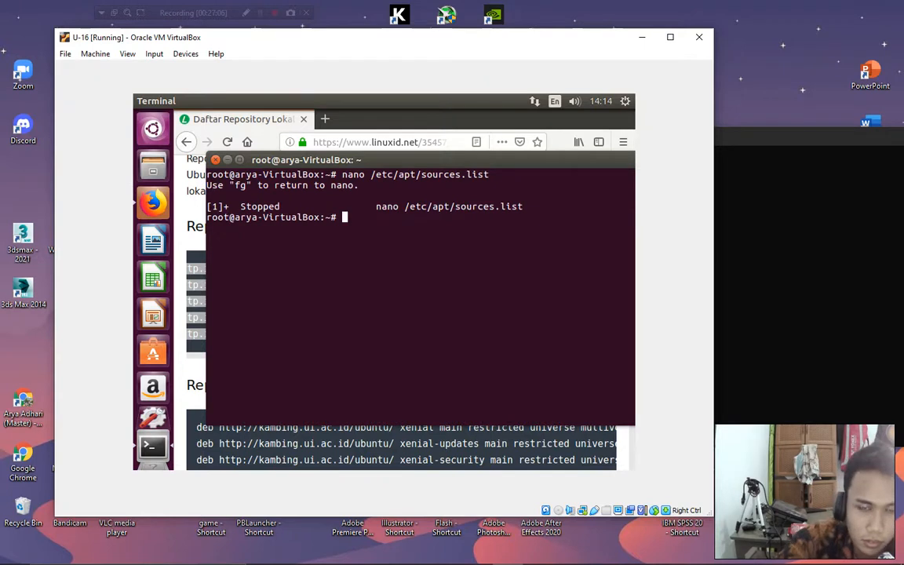
Reopen sources.list in nano, continuing past the file-already-being-edited warning.
key(Up)
key(Return)
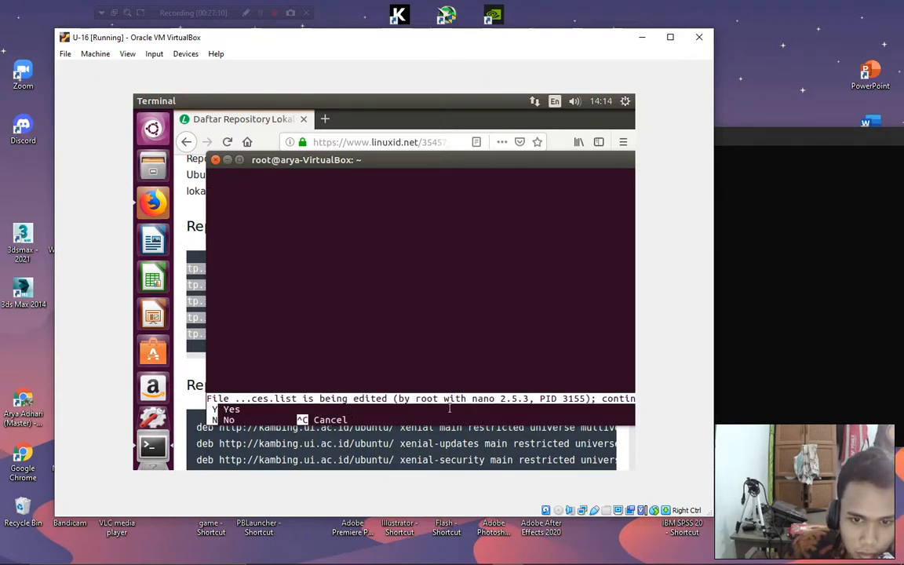
key(n)
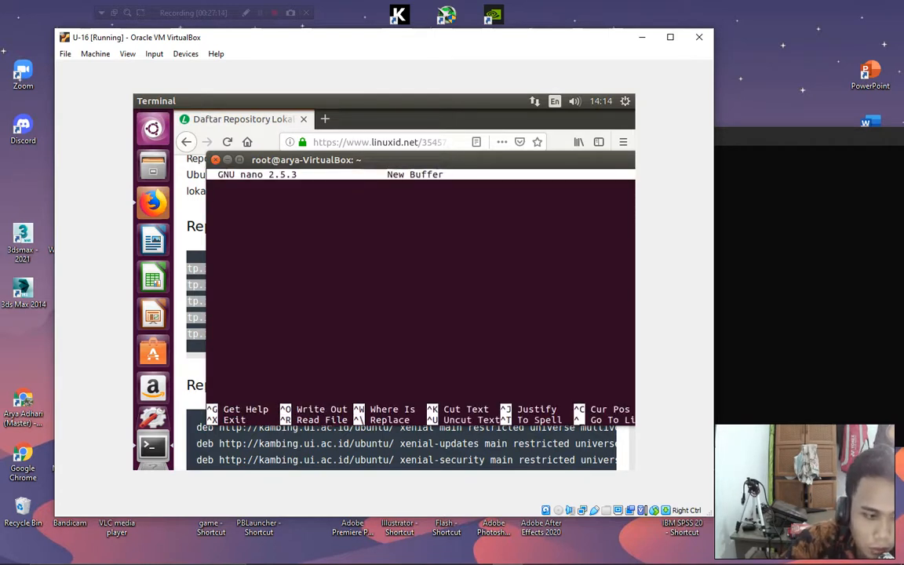
key(ctrl+x)
key(Up)
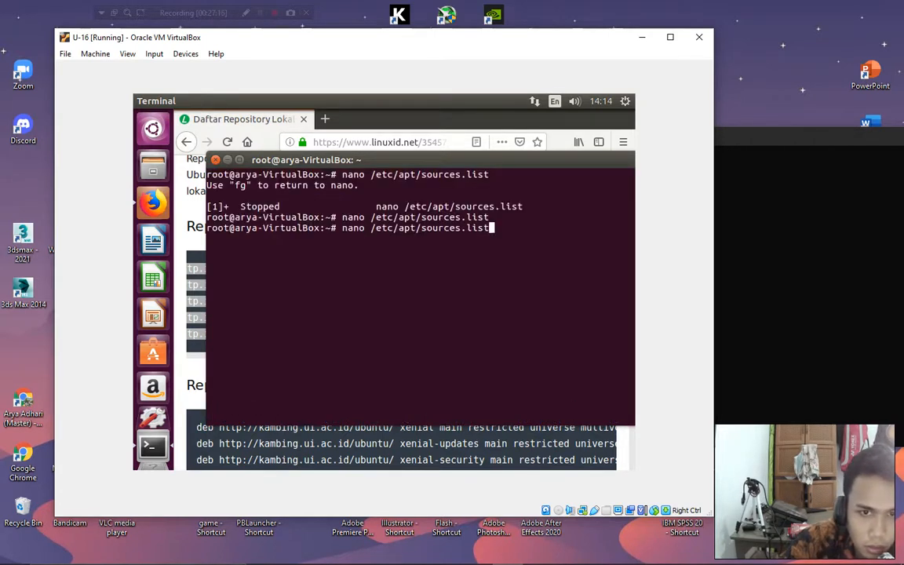
key(Return)
key(y)
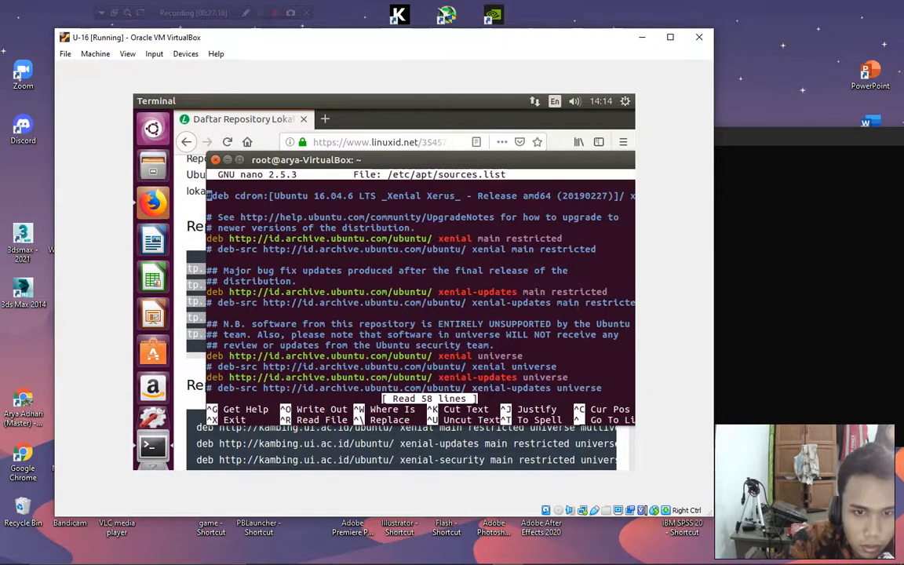
Comment out the five kambing mirror entries by prefixing each line with #.
key(Down)
key(Down)
key(Down)
key(Down)
key(Down)
key(Down)
key(Down)
key(Down)
key(Down)
key(Down)
key(Down)
key(Down)
key(Down)
key(Down)
key(Down)
key(Down)
key(Down)
key(Down)
key(Down)
key(Down)
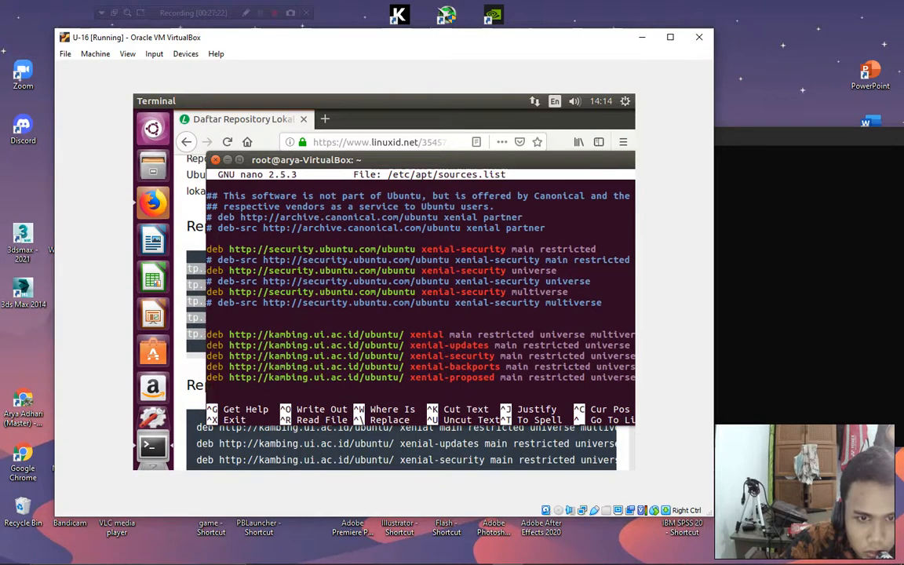
key(Up)
key(Right)
key(Up)
key(End)
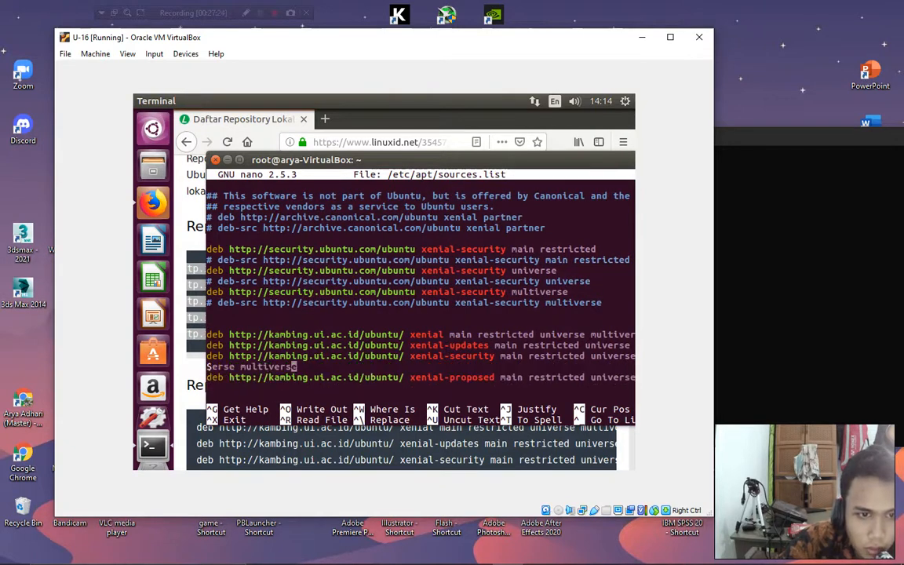
key(Down)
key(Left)
key(Left)
key(Left)
key(Left)
key(Left)
key(Left)
key(Left)
key(Left)
key(Left)
key(Left)
key(Left)
key(Left)
key(Left)
key(Left)
key(Left)
key(Left)
key(Left)
key(Left)
key(Left)
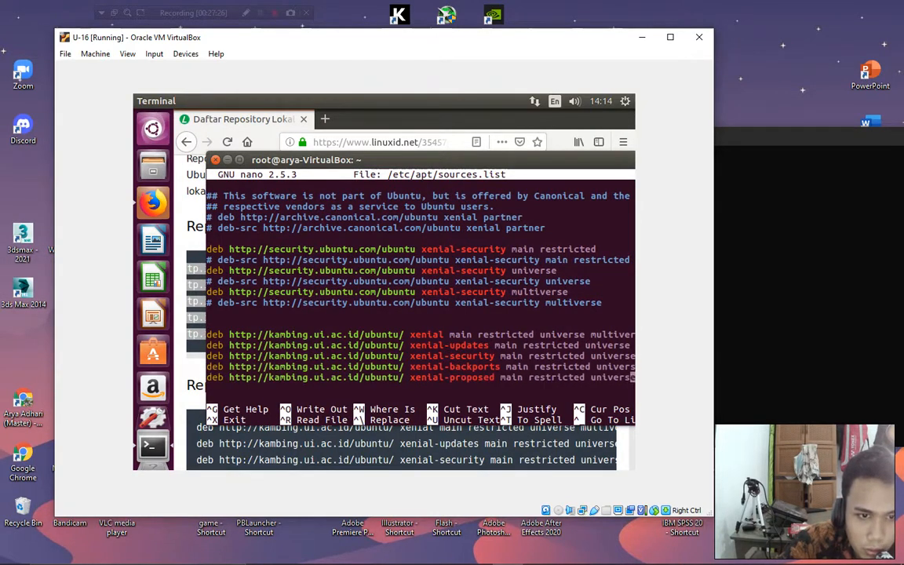
key(Down)
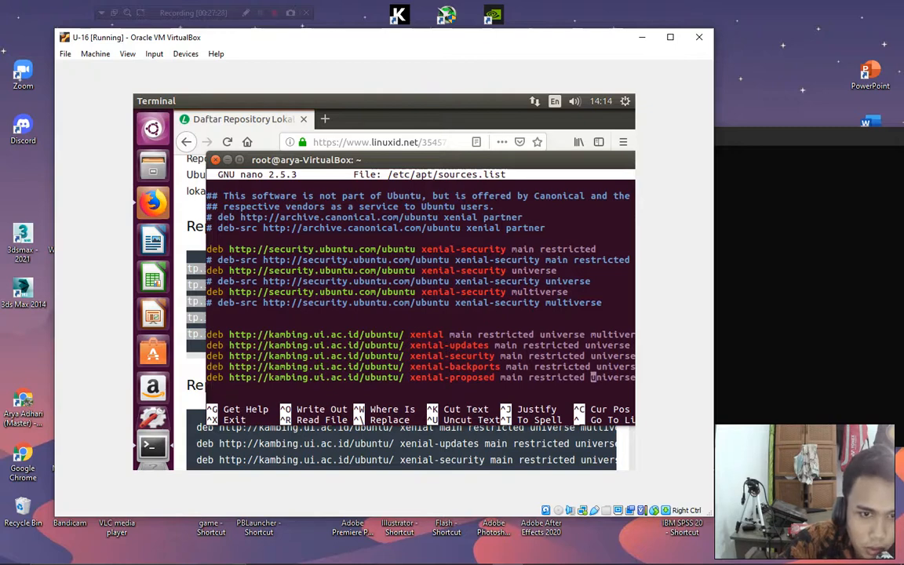
key(Left)
key(Left)
key(Left)
key(Left)
key(Left)
key(Left)
key(Left)
key(Left)
key(Left)
key(Left)
key(Left)
key(Left)
key(Left)
key(Left)
key(Left)
key(Left)
key(Left)
key(Left)
key(Left)
key(Left)
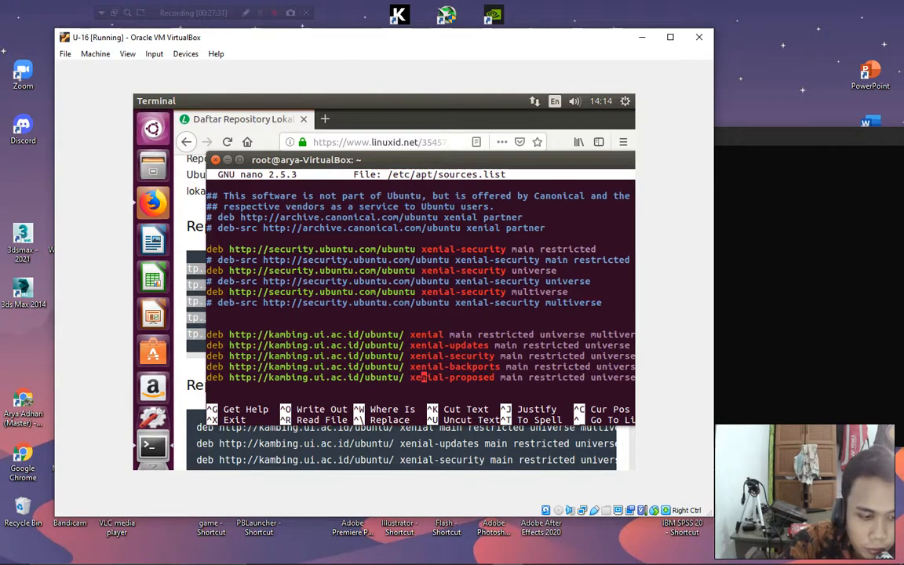
text(#)
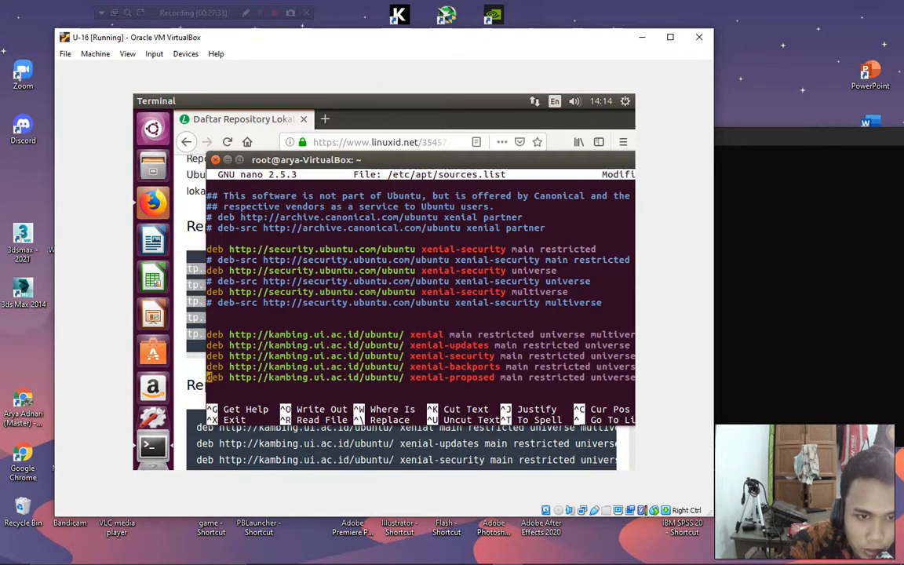
key(Up)
text(#)
key(Up)
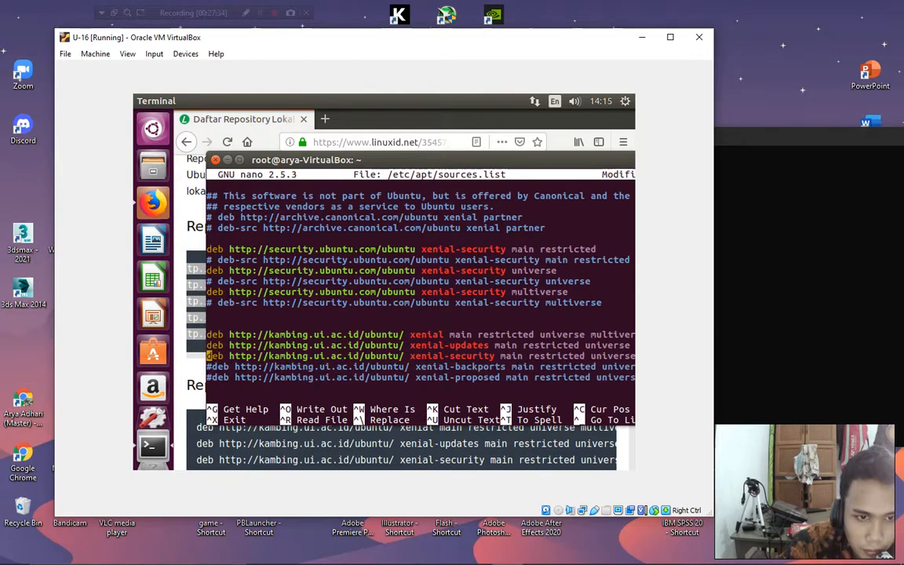
text(#)
key(Up)
text(#)
key(Up)
text(#)
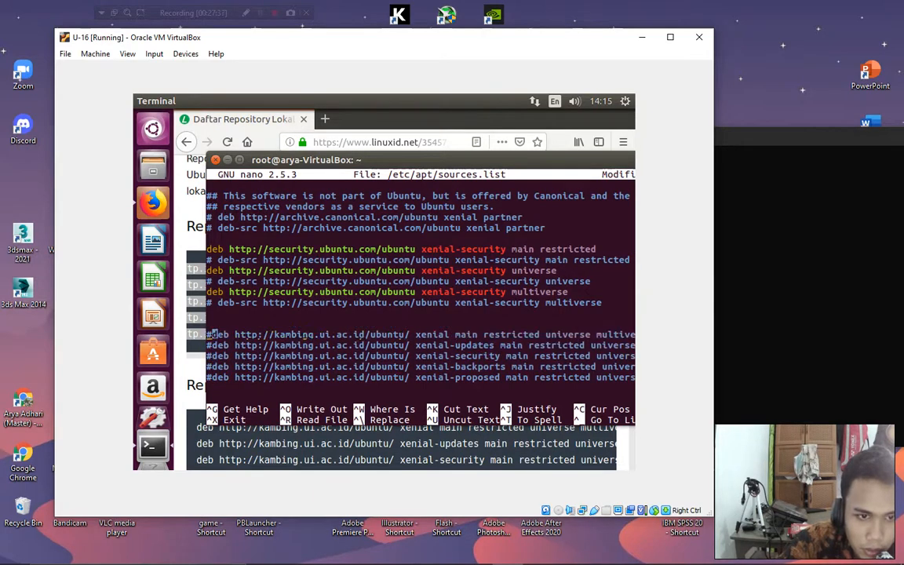
Paste the ftp.itb.ac.id mirror entries below the commented lines and save sources.list.
key(Down)
key(Down)
key(Down)
key(Down)
key(Return)
key(Return)
key(Return)
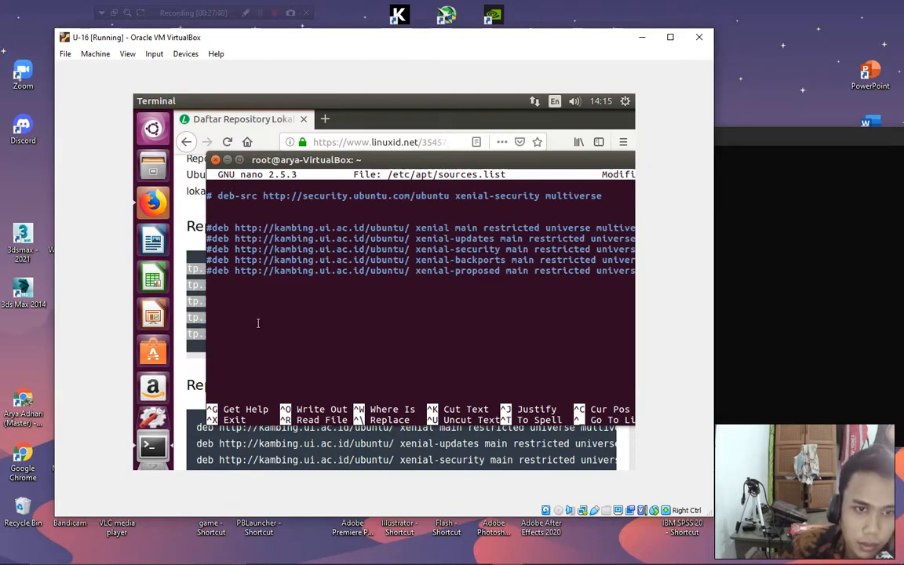
right_click(227, 313)
click(259, 353)
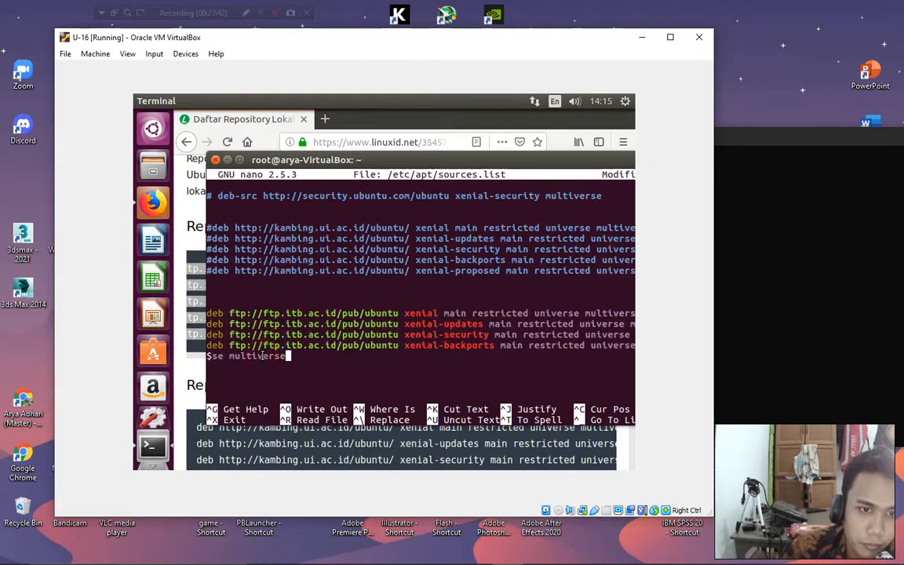
key(ctrl+x)
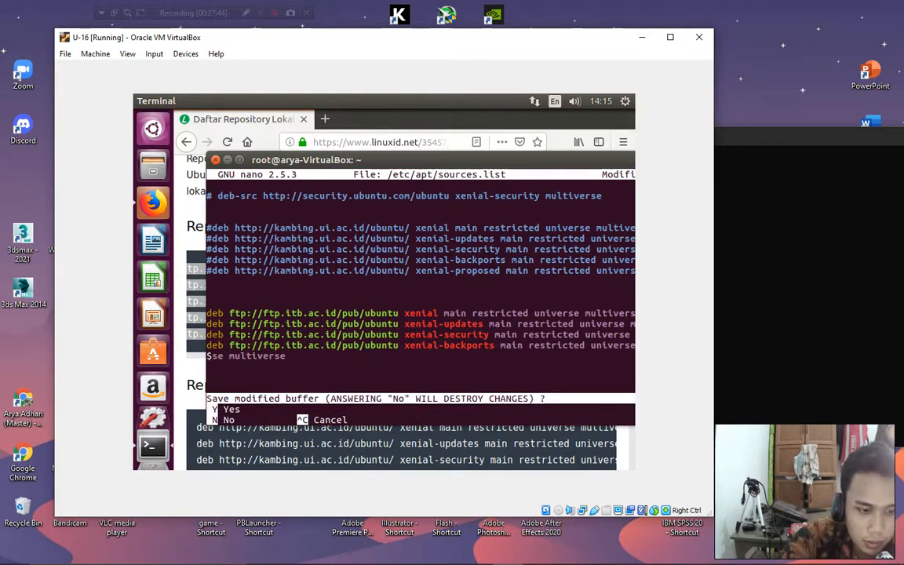
key(y)
key(Return)
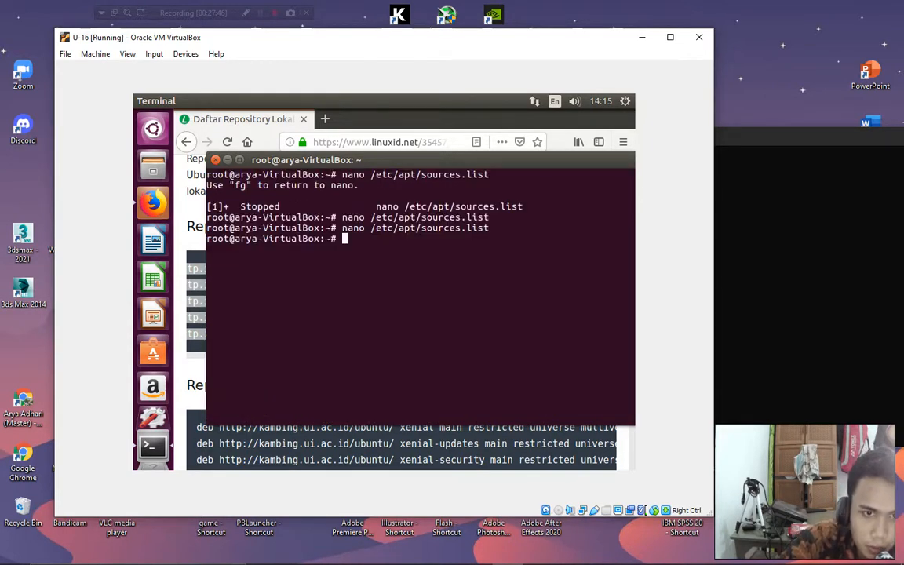
Run apt-get update against the ITB mirror, which ends with failed-fetch errors.
key(Return)
text(apt-ge)
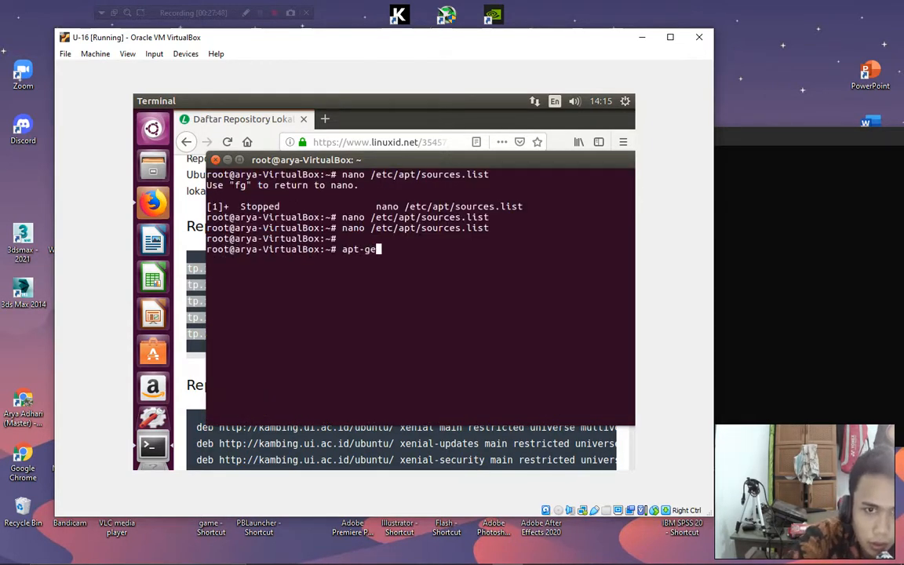
text(t update)
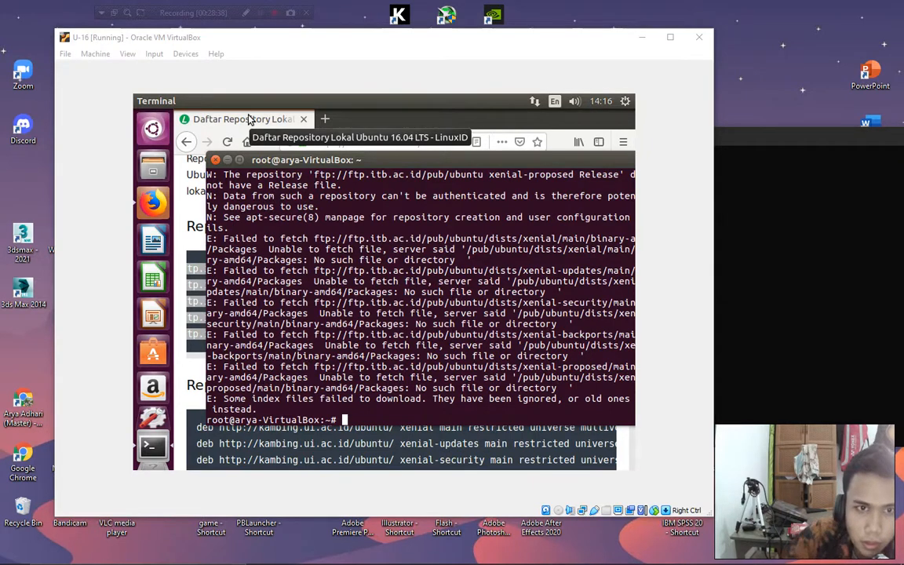
click(364, 418)
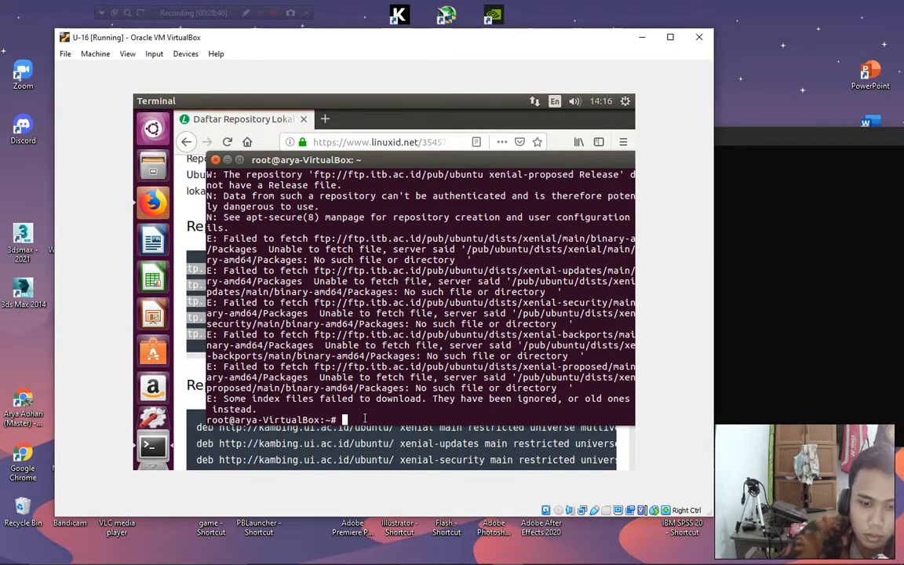
Run lsb_release -a to confirm Ubuntu 16.04.6 LTS, codename xenial.
key(Return)
key(Return)
text(lsb_)
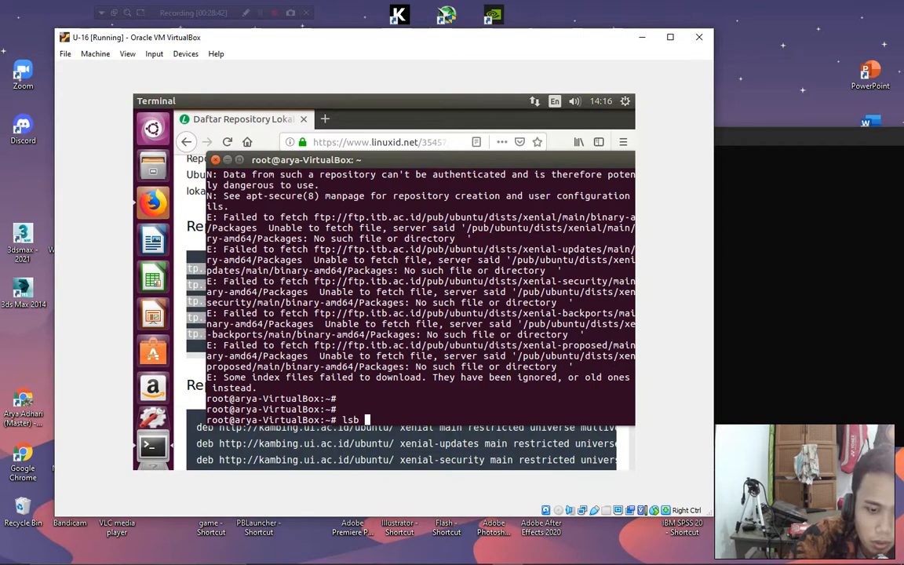
text(rela)
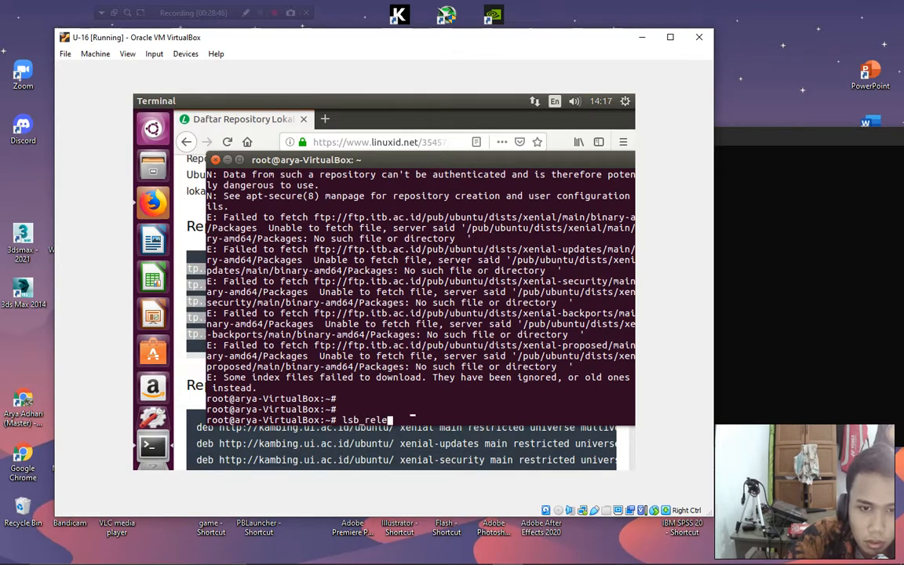
key(Tab)
text(-a)
key(Return)
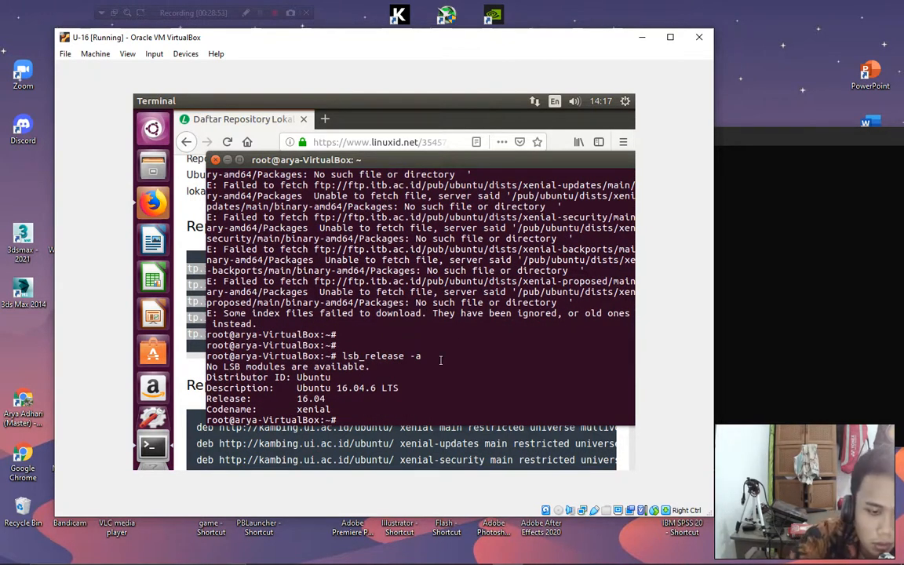
Enter the command apt-get install apache2 at the prompt.
text(apt)
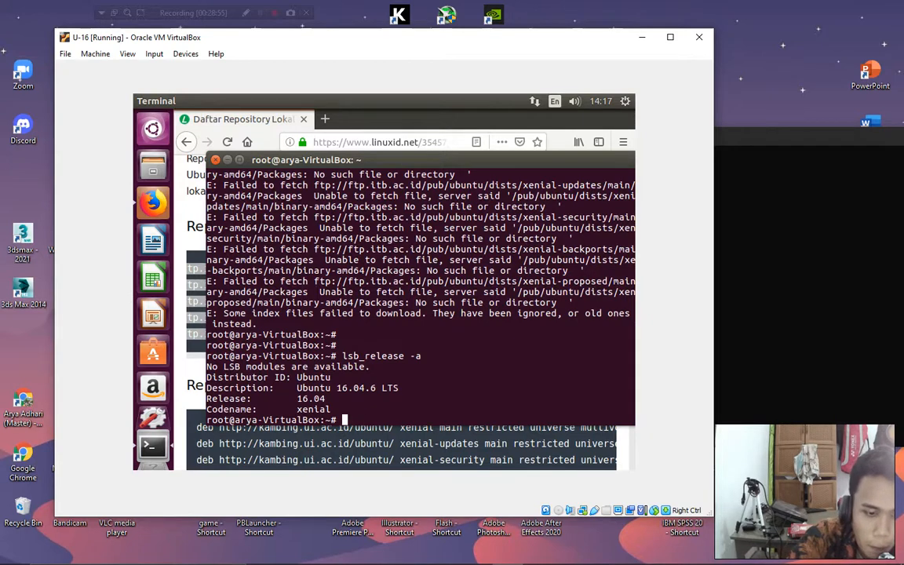
key(BackSpace)
text(apt-)
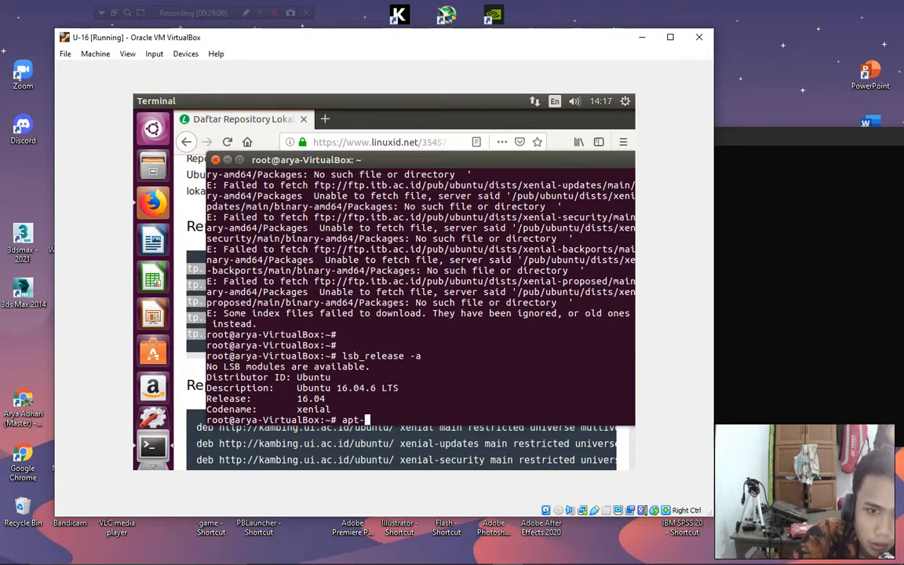
text(get install )
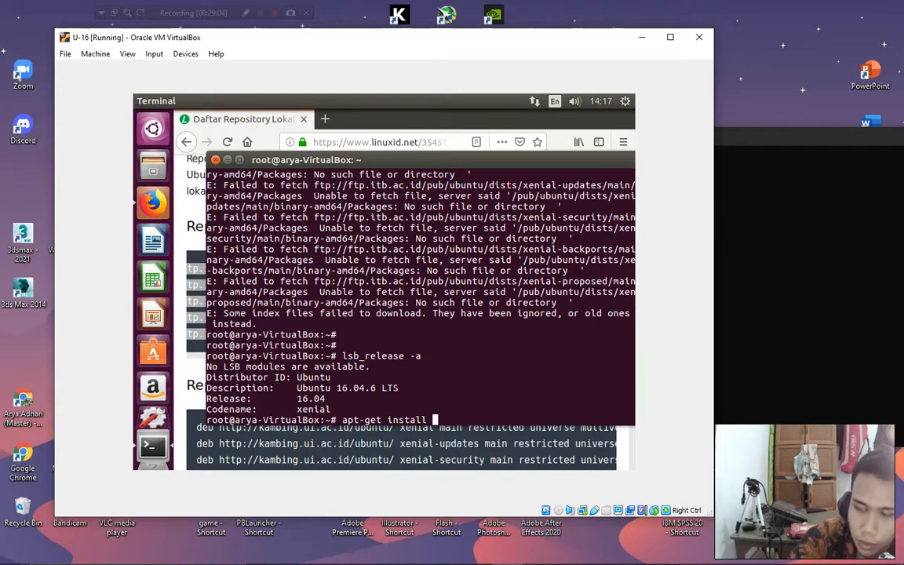
text(apache2)
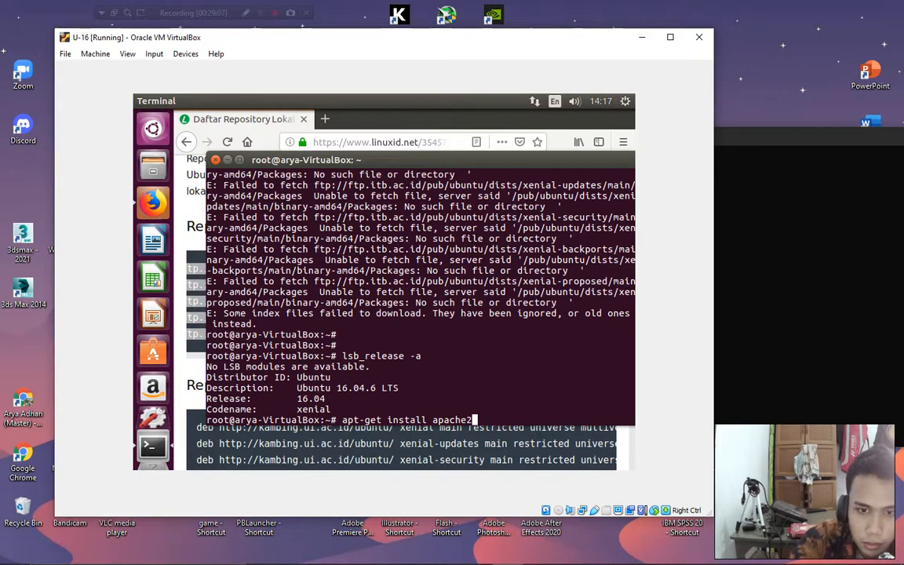
Install apache2, confirming with y, then run service apache2 start.
key(Return)
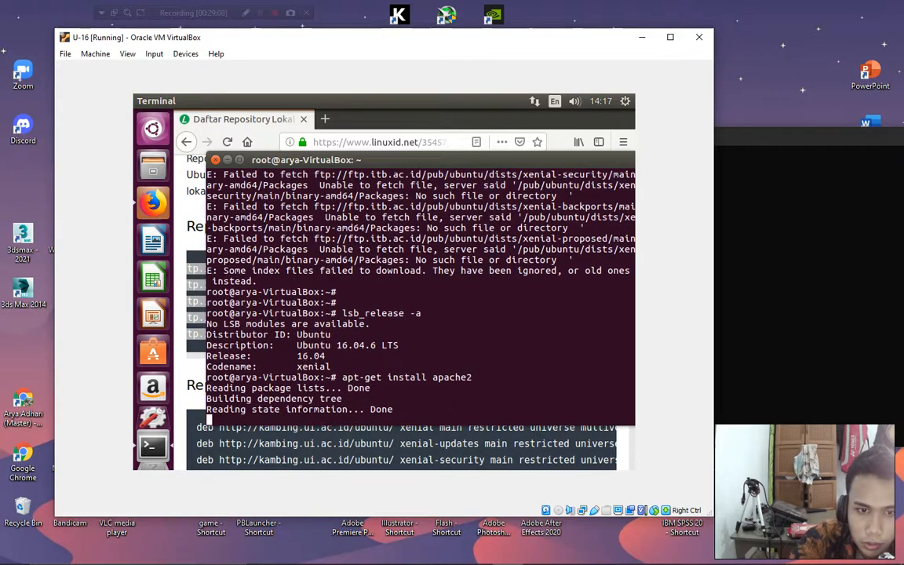
text(y)
key(Return)
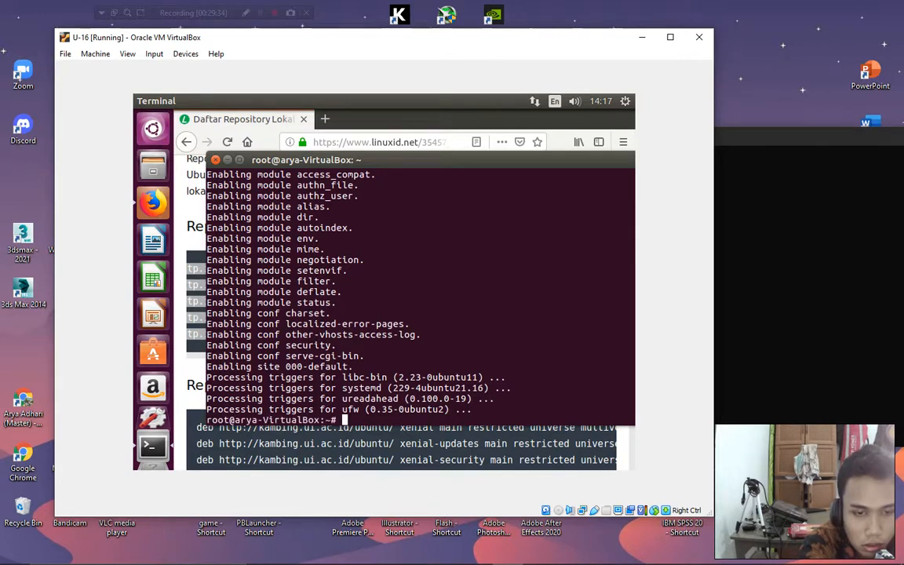
text(service )
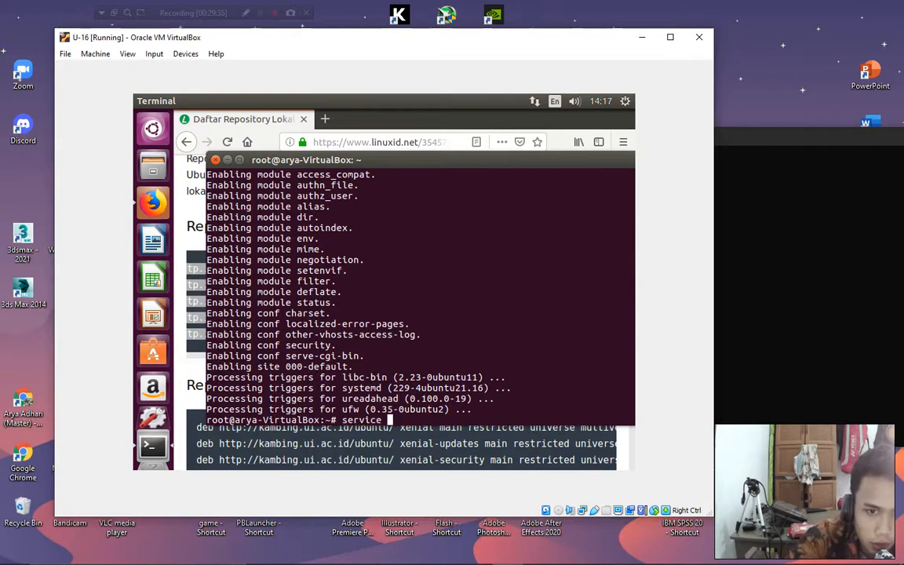
text(apa)
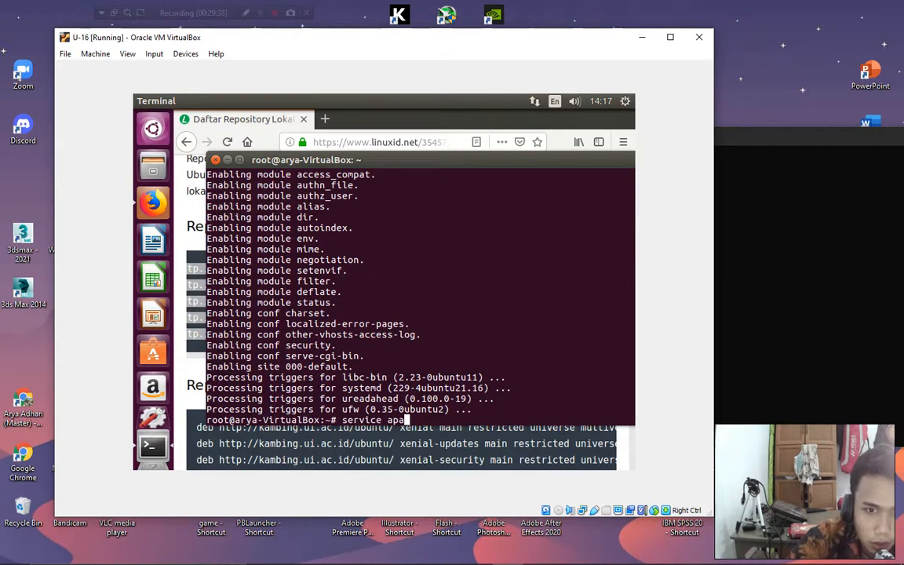
text(che2 start)
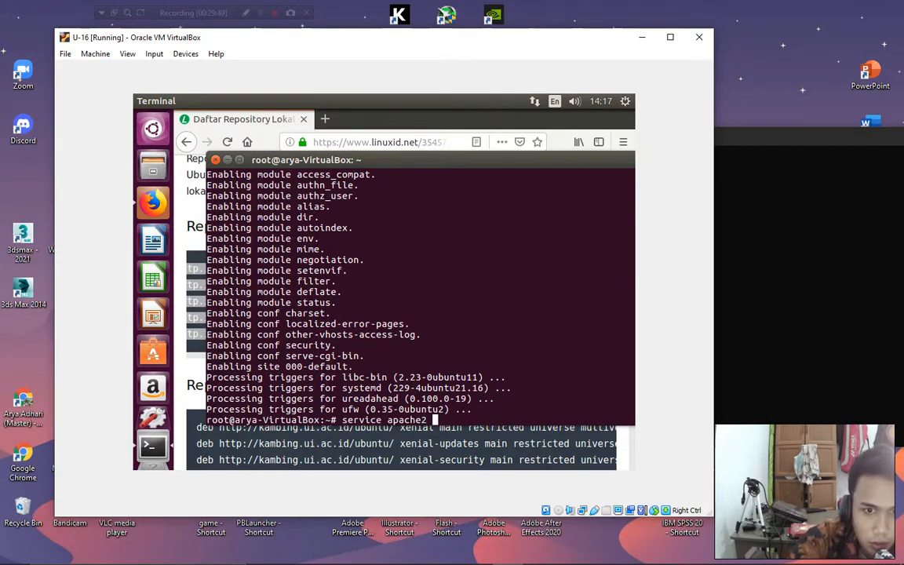
key(Return)
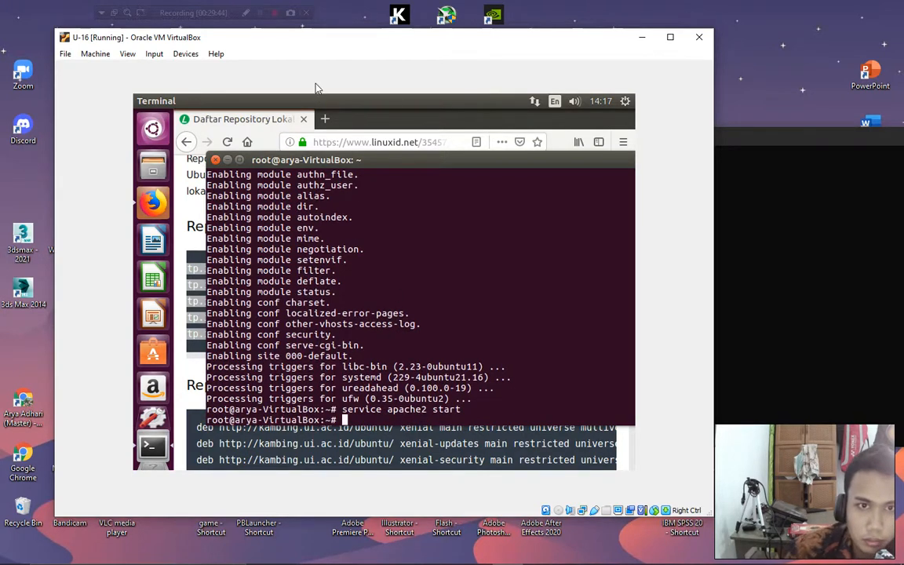
Try loading 10.10.1.14 in a new Firefox tab, which fails to connect.
click(327, 119)
click(326, 119)
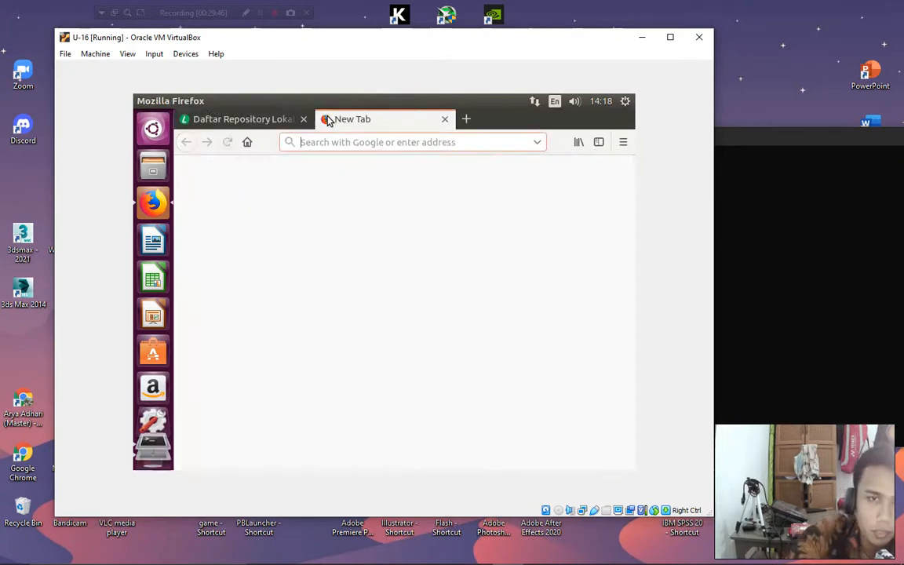
text(10.10.)
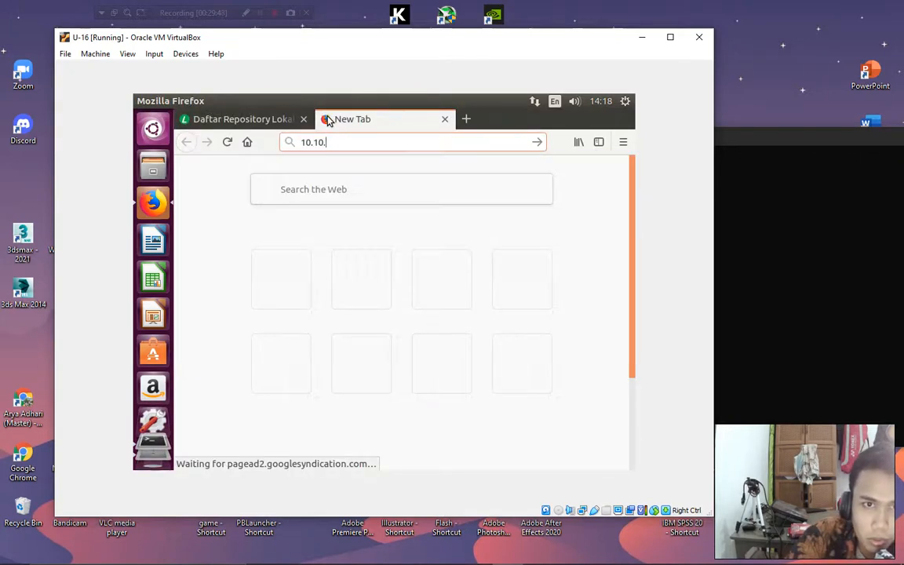
text(1.14)
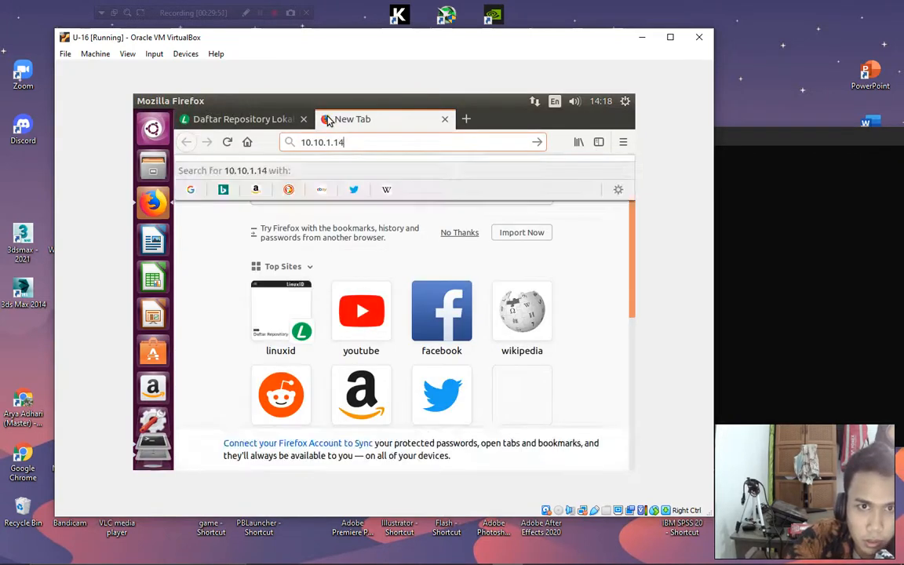
key(Return)
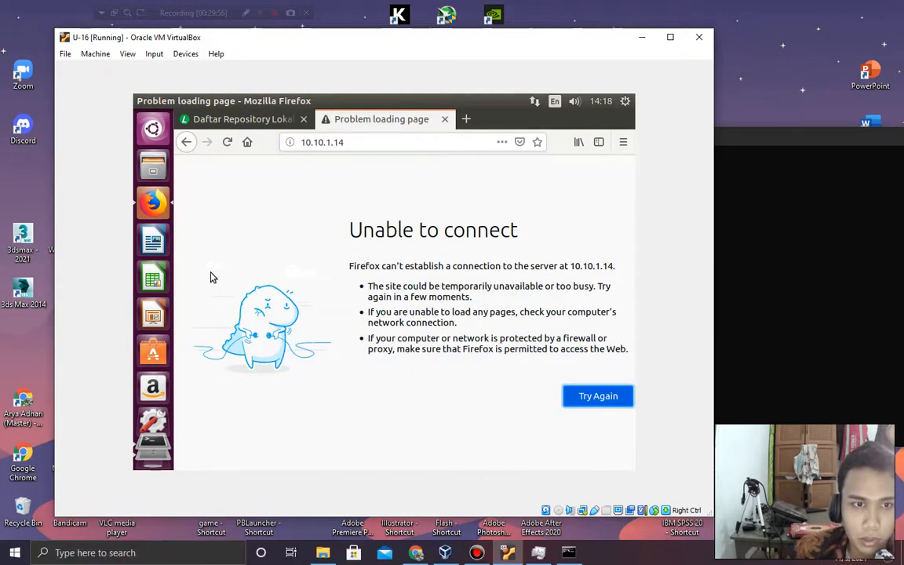
Run ifconfig in the terminal to find the guest's address 10.10.1.13.
click(153, 454)
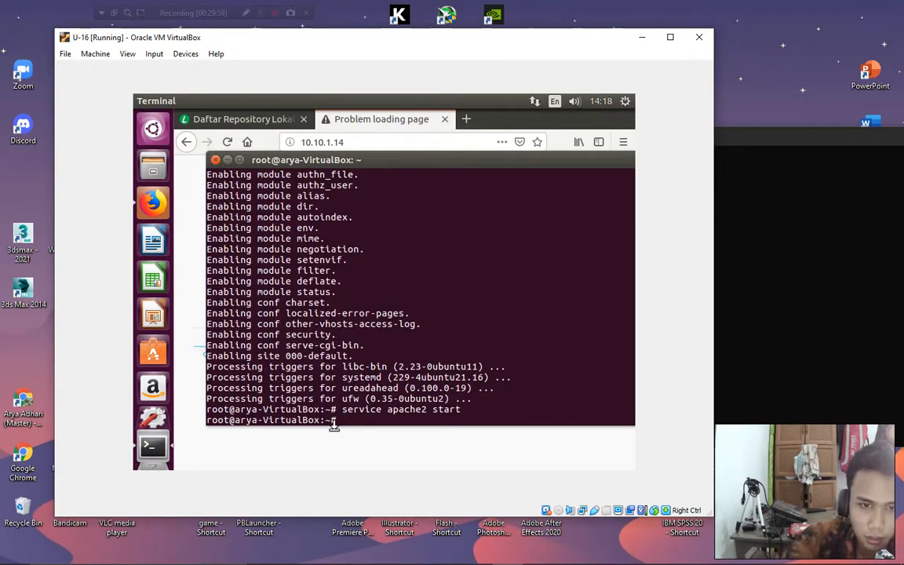
text(ifconfig)
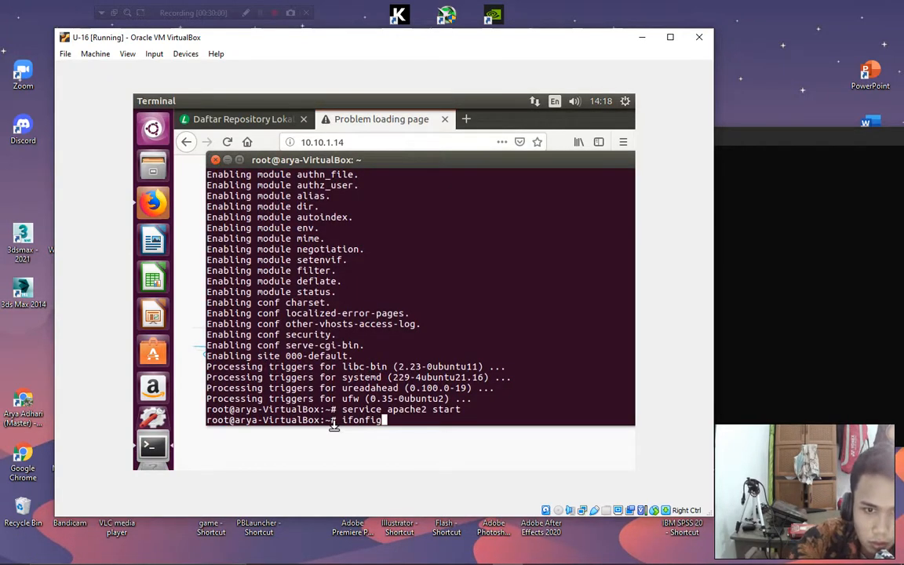
key(BackSpace)
key(BackSpace)
key(BackSpace)
key(BackSpace)
key(BackSpace)
key(BackSpace)
key(BackSpace)
key(BackSpace)
text(ifco)
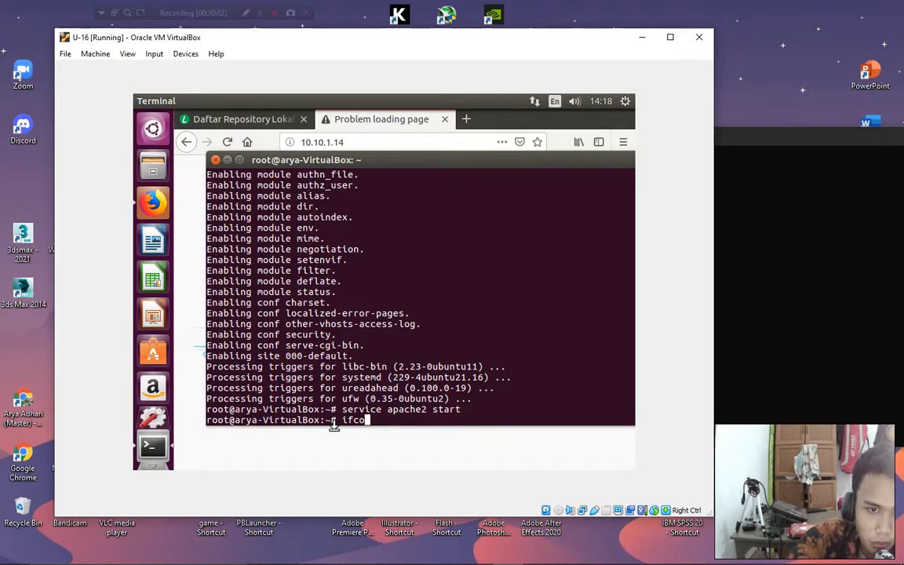
text(nfig)
key(BackSpace)
key(BackSpace)
key(BackSpace)
key(BackSpace)
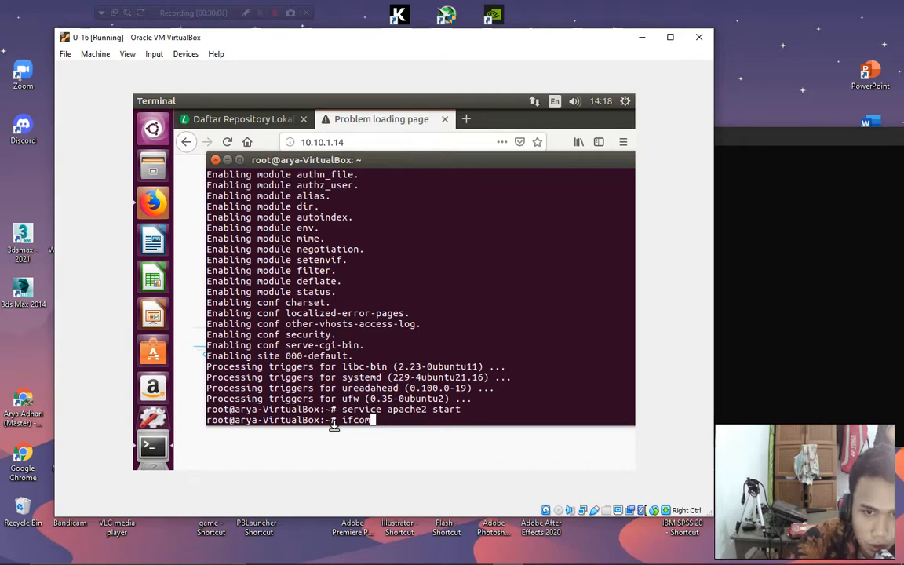
text(nfig)
key(Return)
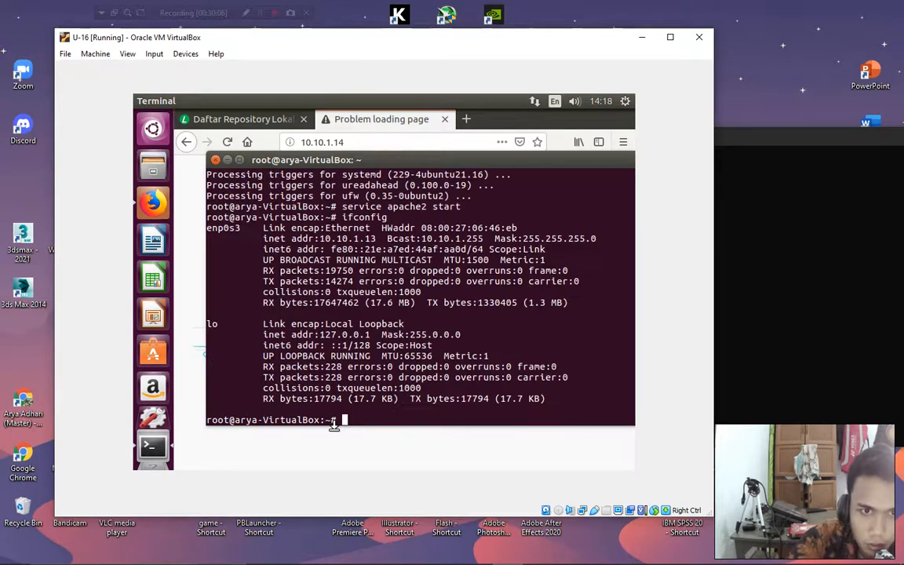
Load 10.10.1.13 in Firefox and scroll through the Apache2 Ubuntu Default Page.
click(390, 139)
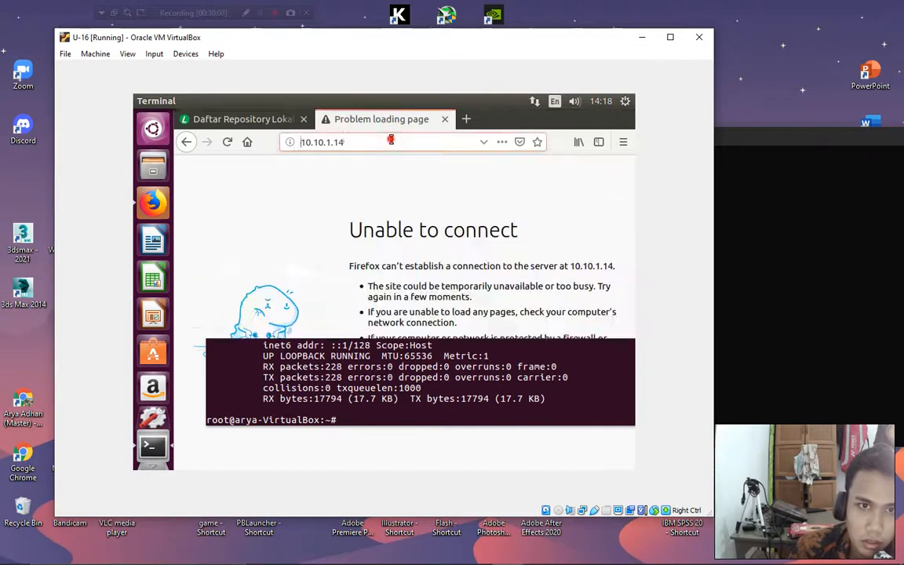
text(3)
key(Return)
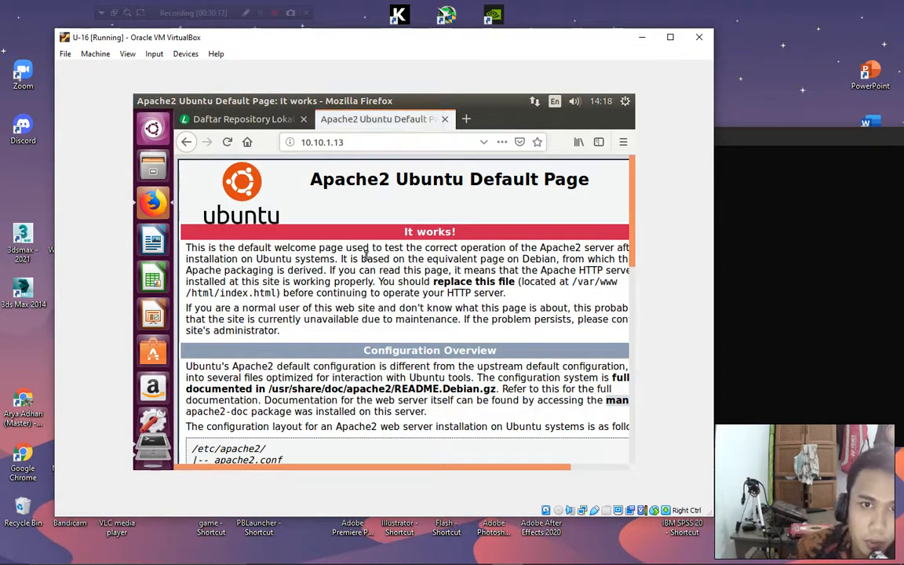
scroll(354, 303, down, 6)
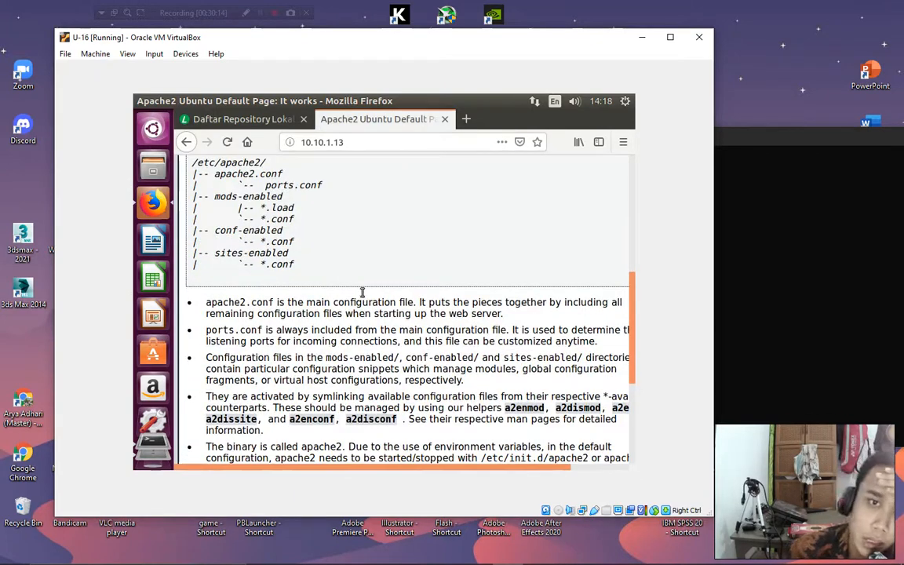
scroll(360, 298, up, 6)
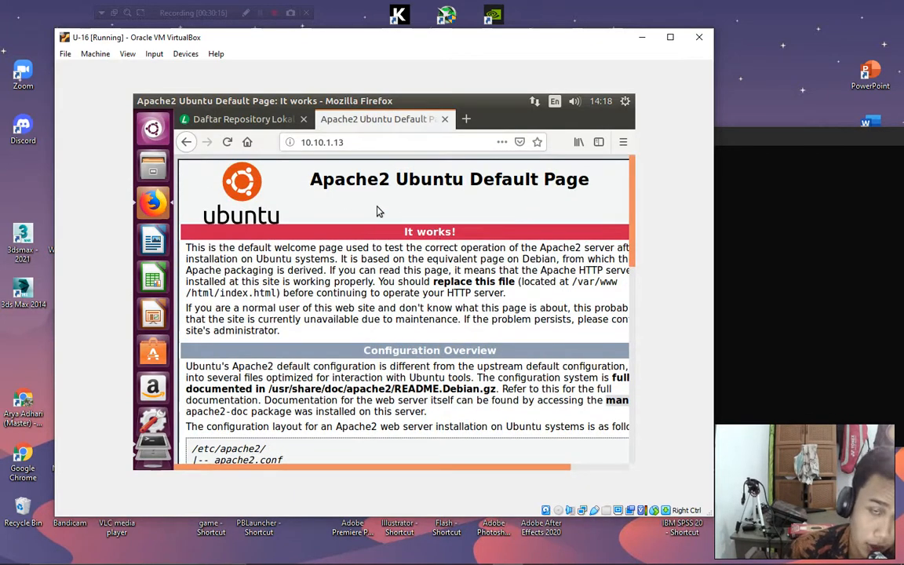
scroll(382, 302, down, 2)
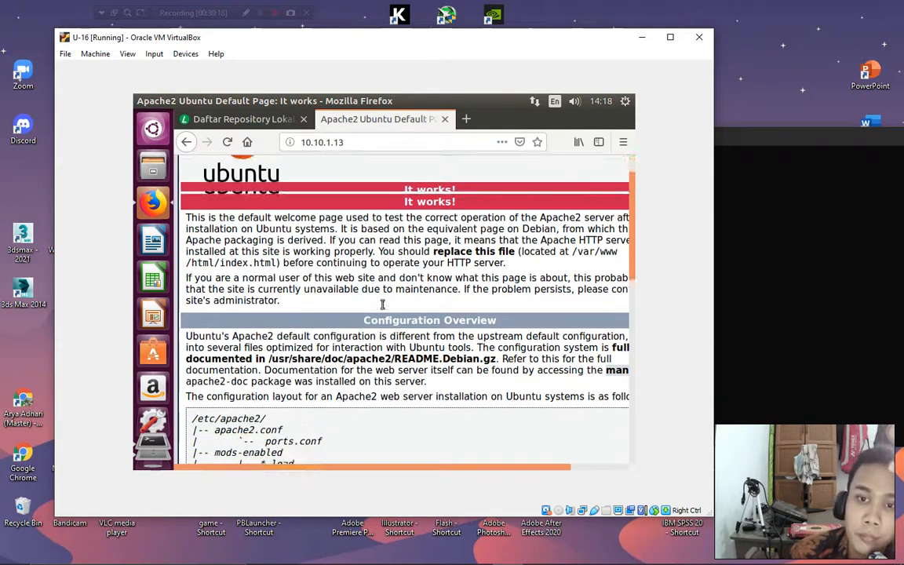
scroll(382, 303, down, 1)
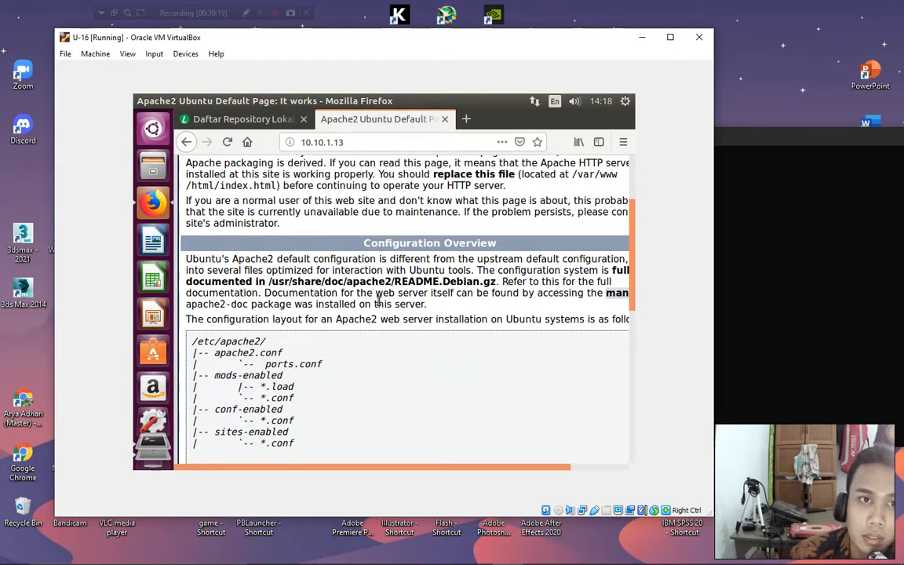